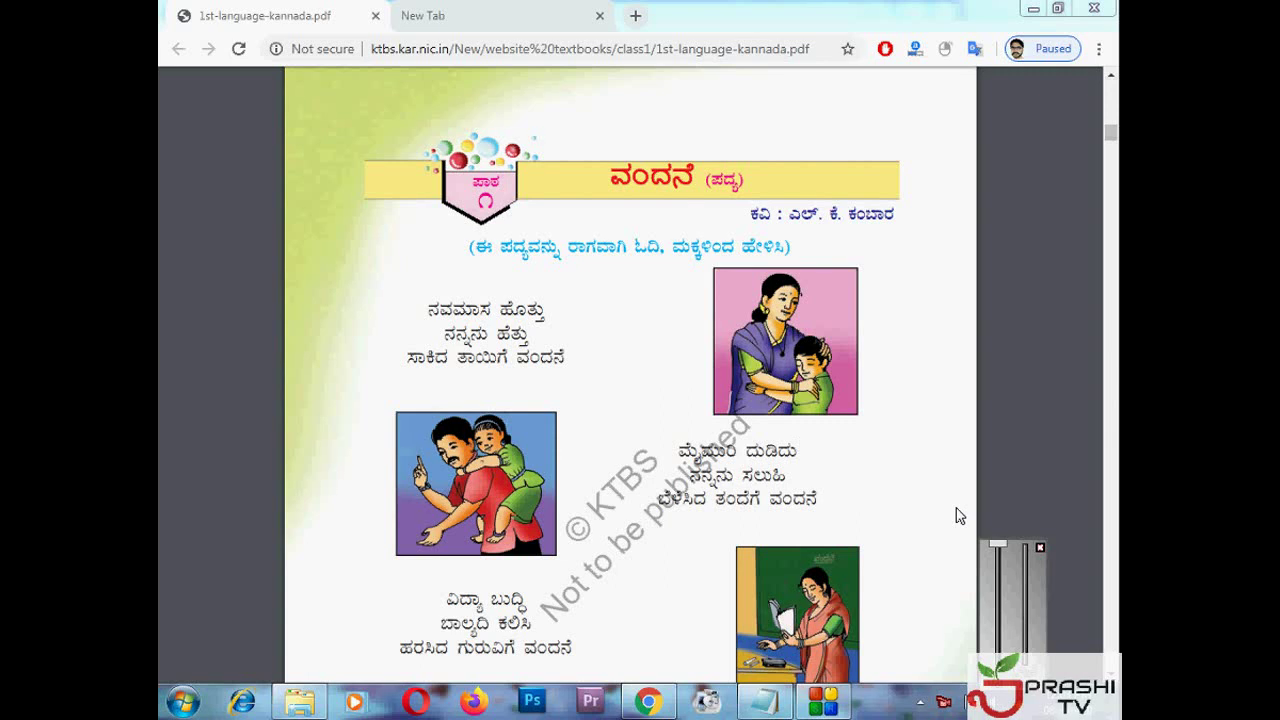
Step: Launch Nudi 6 from the Start menu, maximize its editor, then close it
left_click(1040, 547)
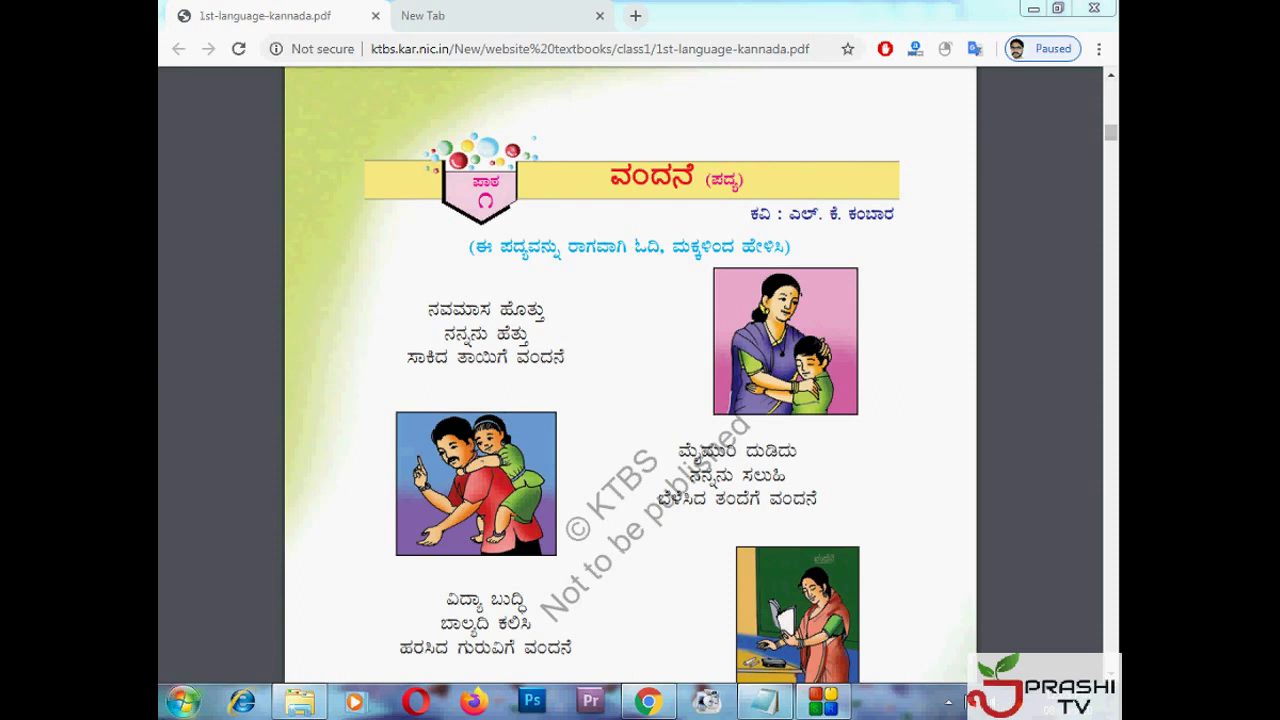
left_click(183, 702)
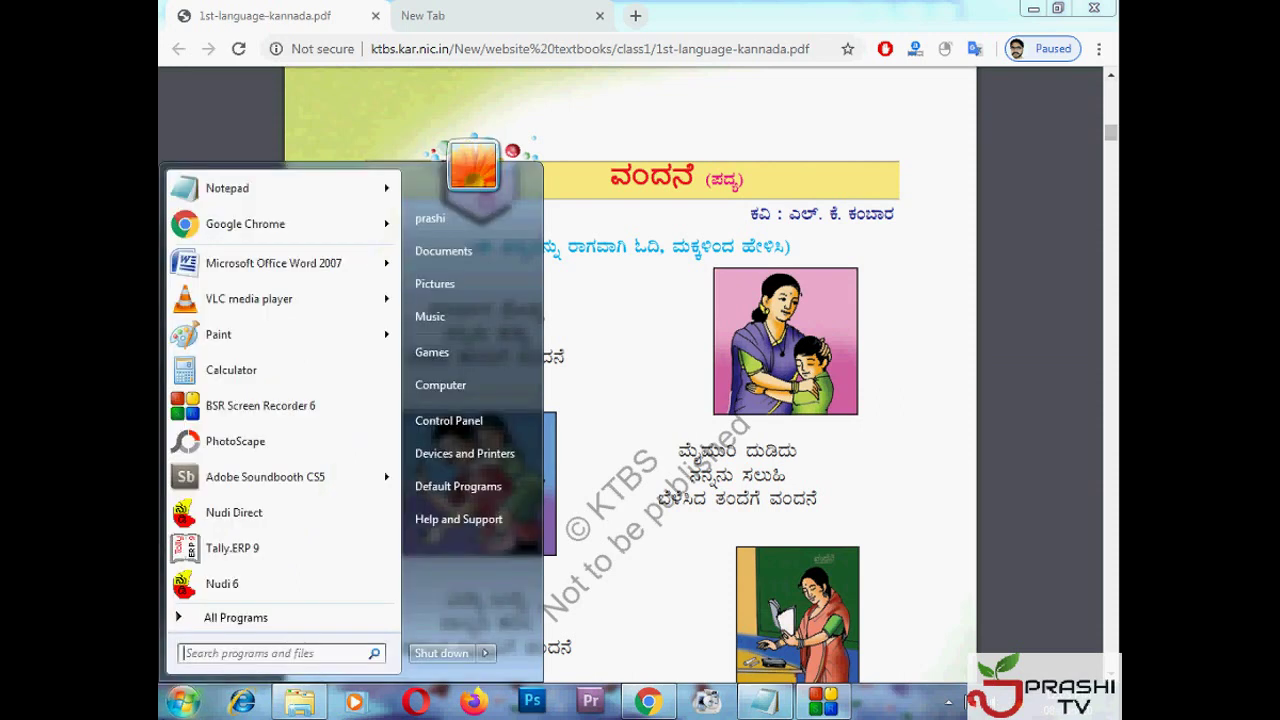
left_click(249, 590)
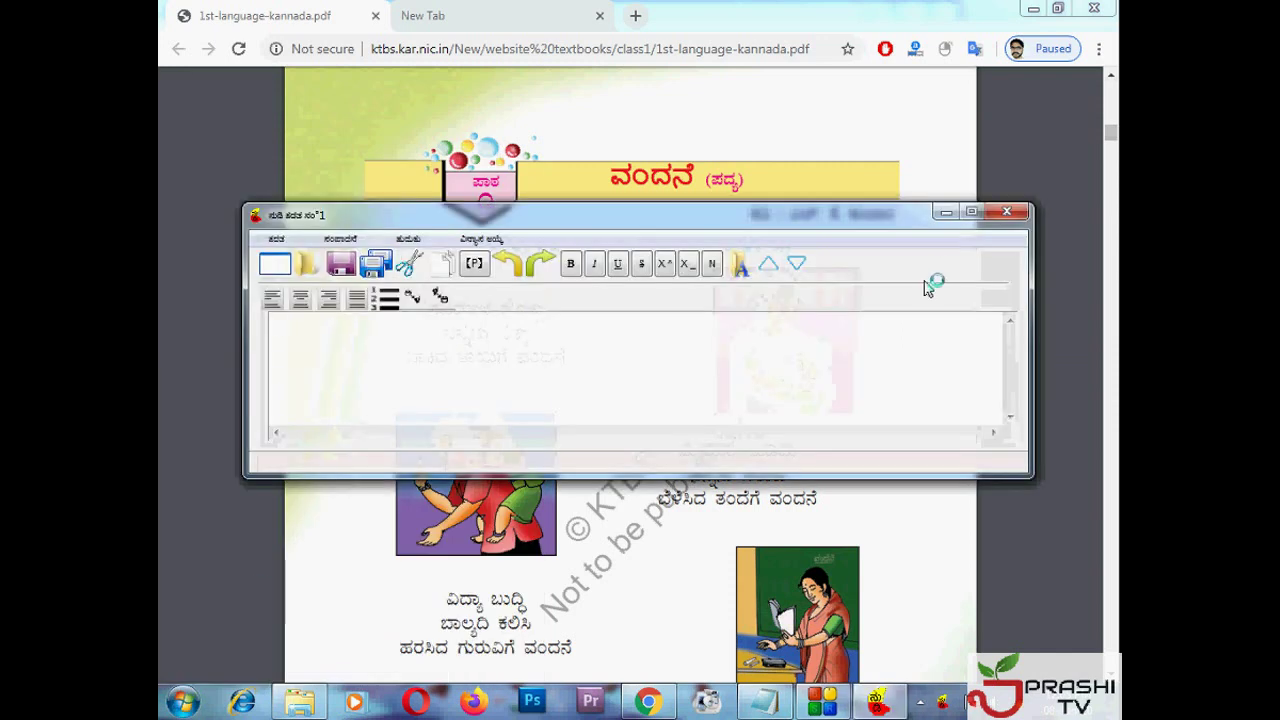
left_click(971, 213)
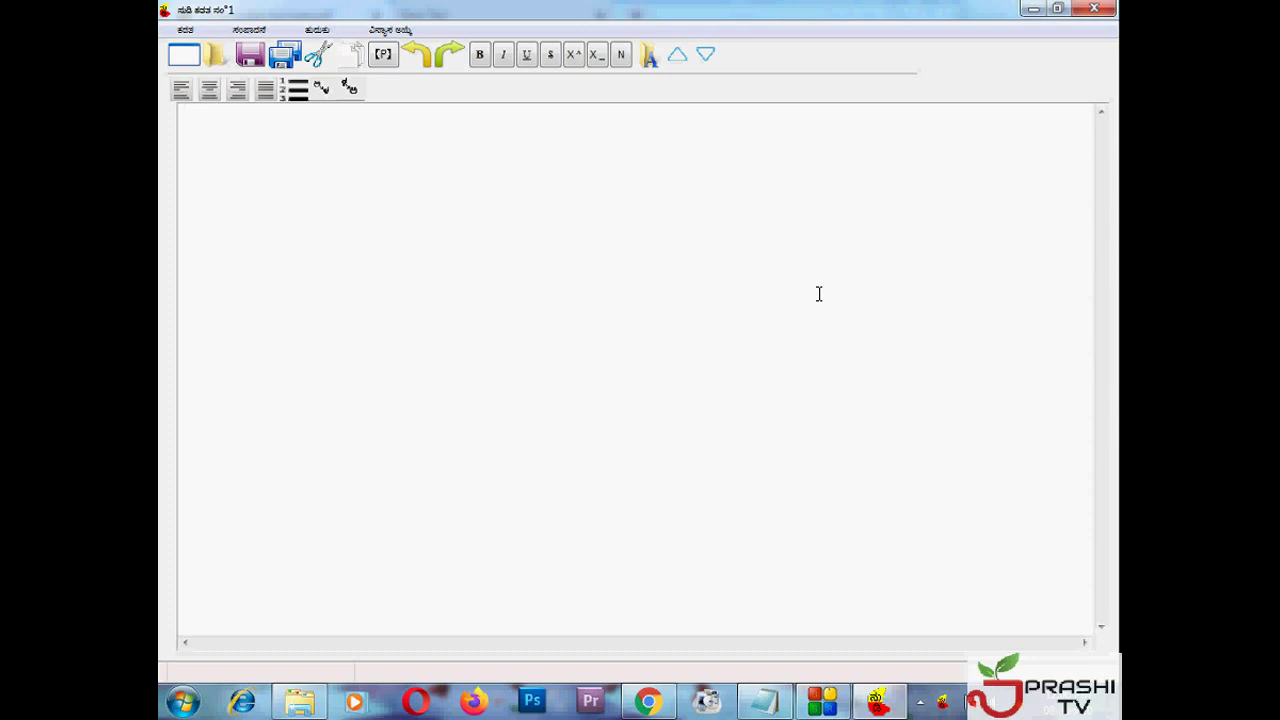
left_click(1094, 9)
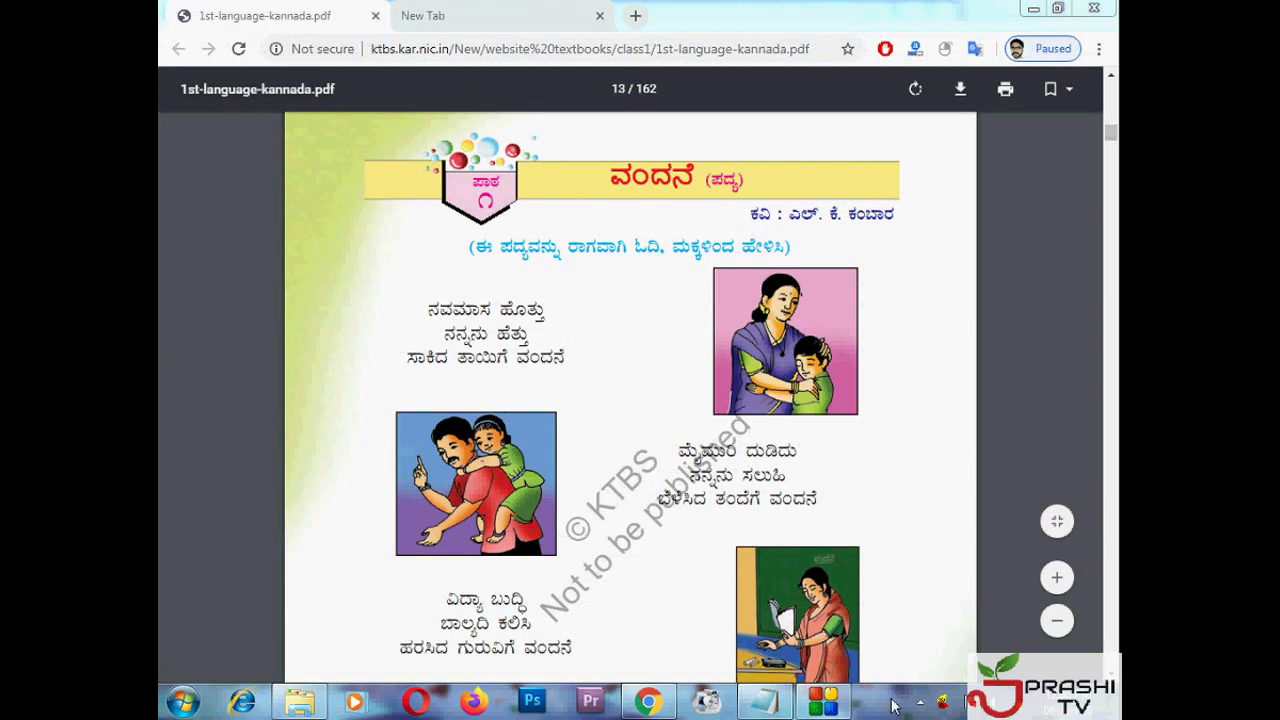
Step: Exit the running Nudi 6 and Nudi 4.0 background programs from the notification tray
left_click(920, 702)
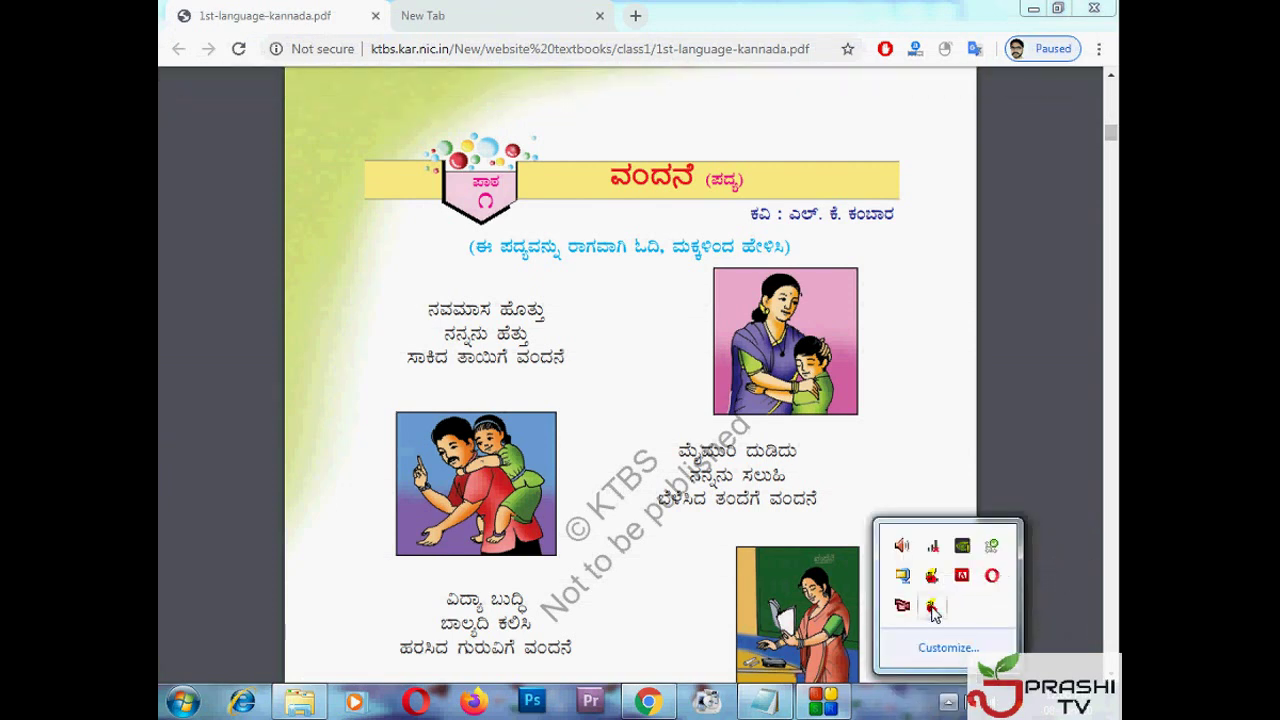
right_click(931, 607)
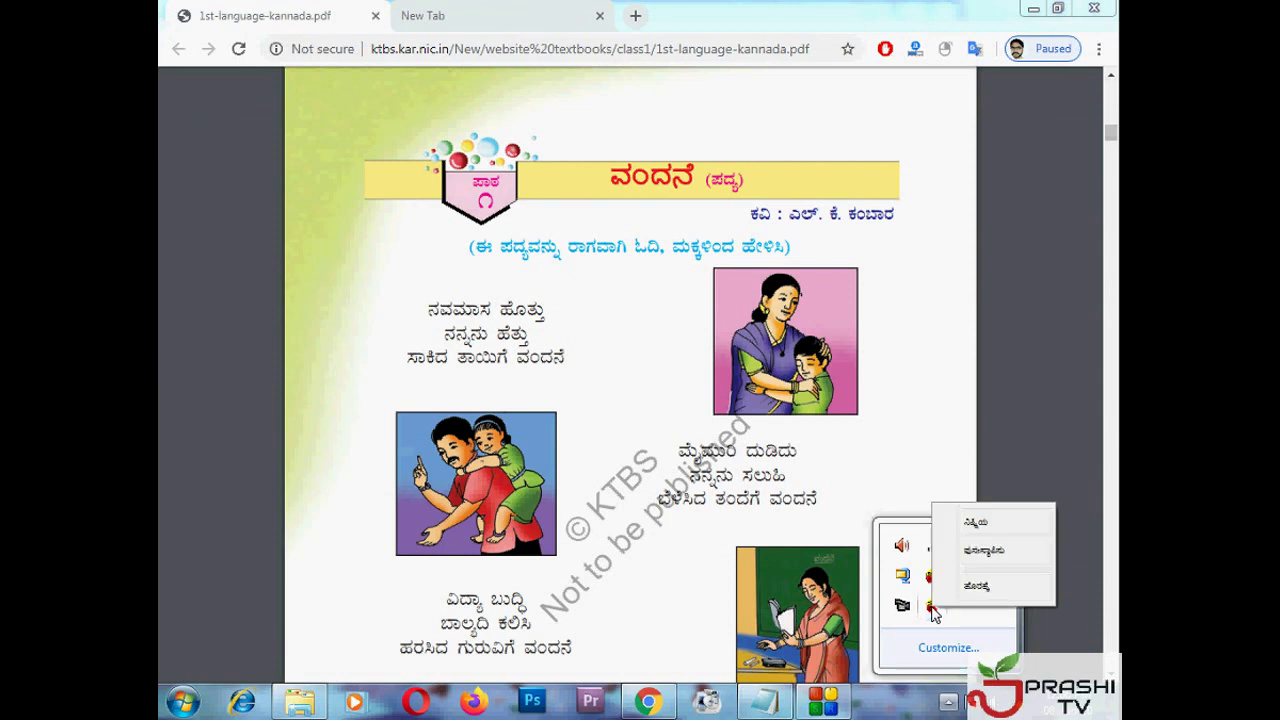
left_click(976, 586)
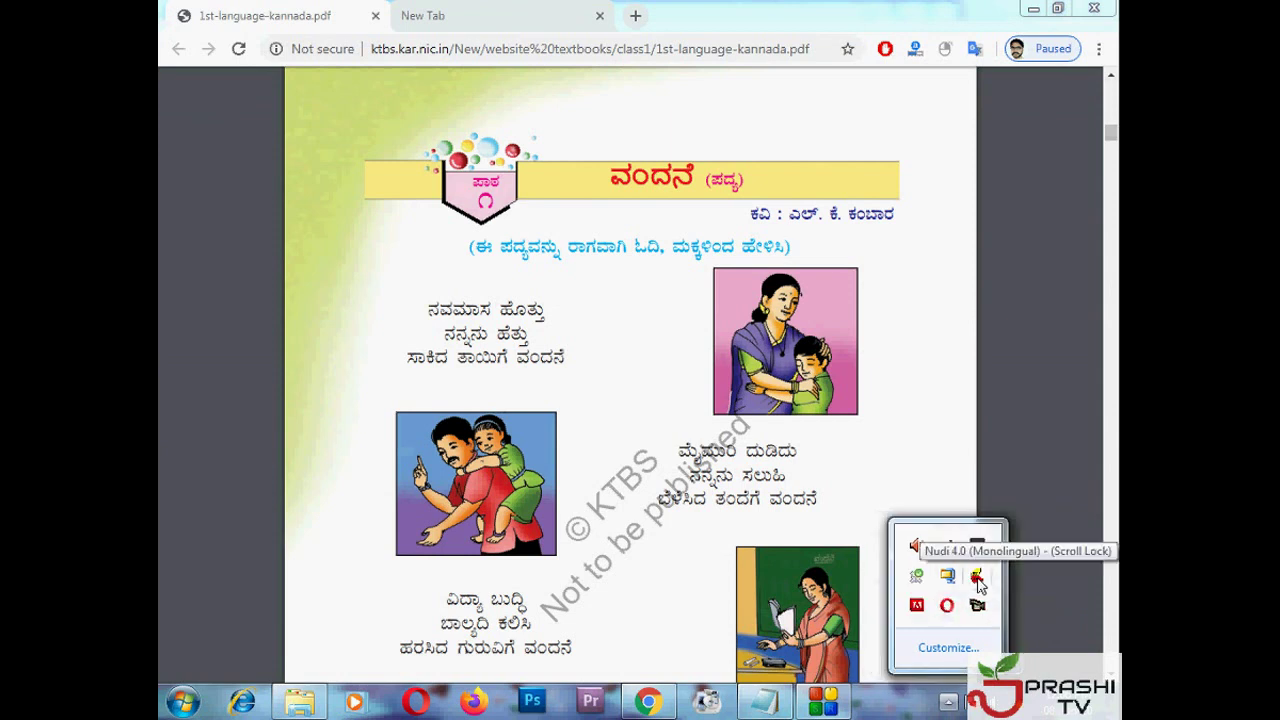
right_click(977, 586)
left_click(965, 537)
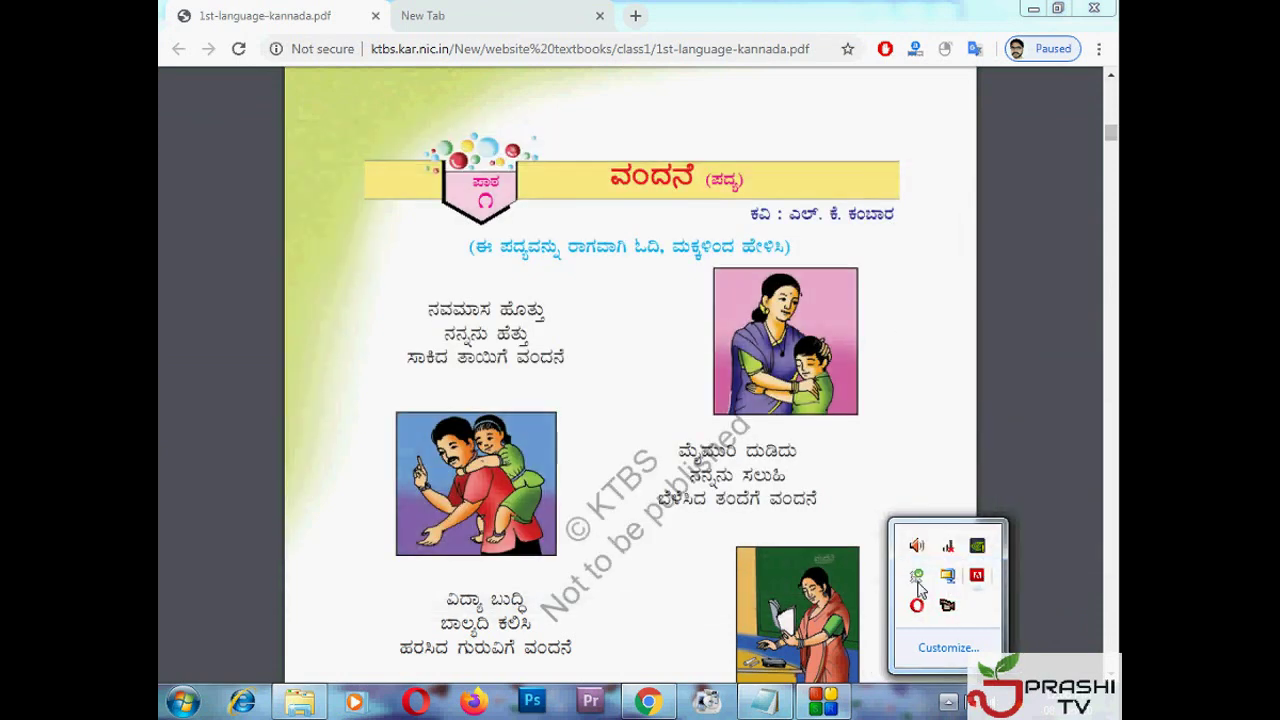
left_click(988, 305)
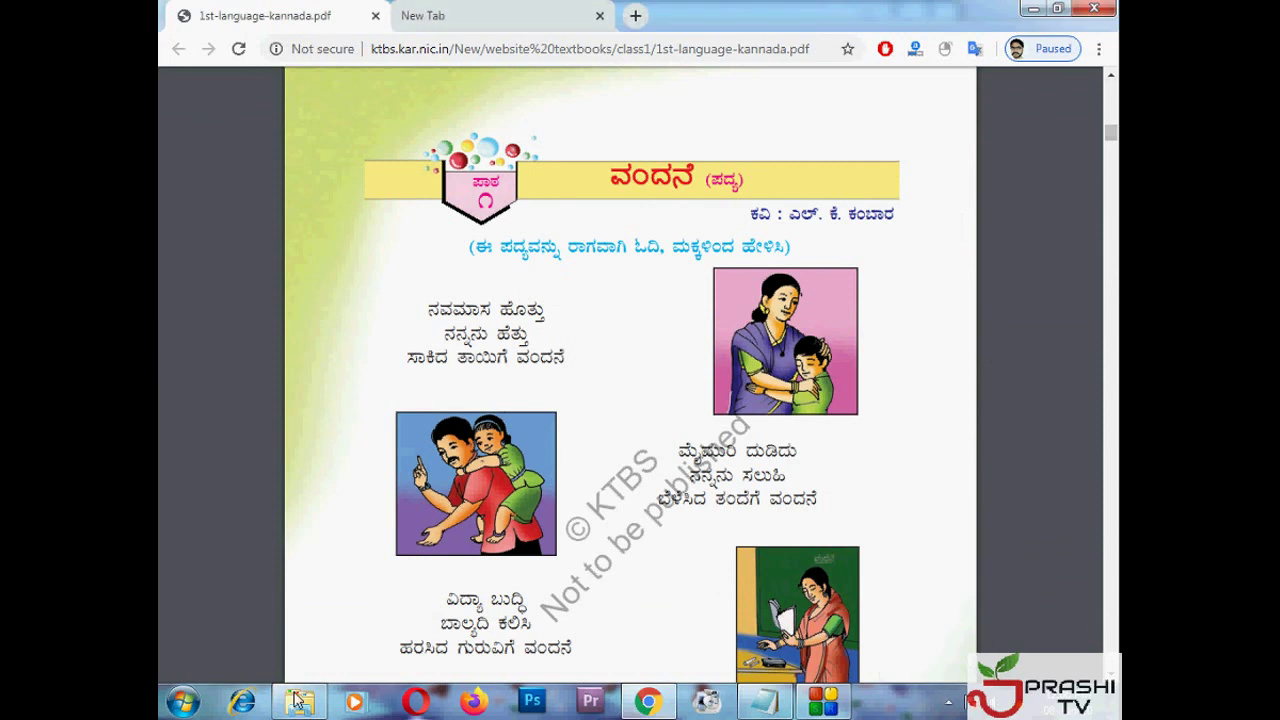
Step: Search the Start menu for 'nudi' to list the installed Nudi programs
left_click(171, 708)
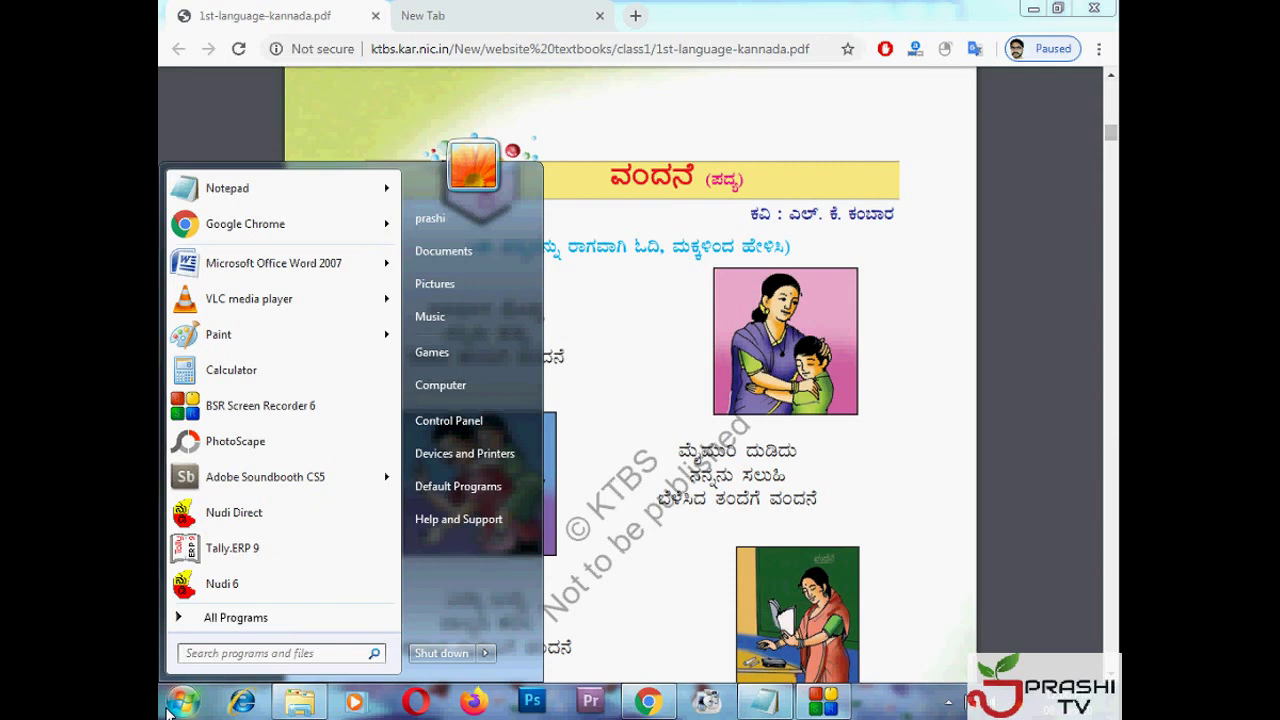
left_click(170, 708)
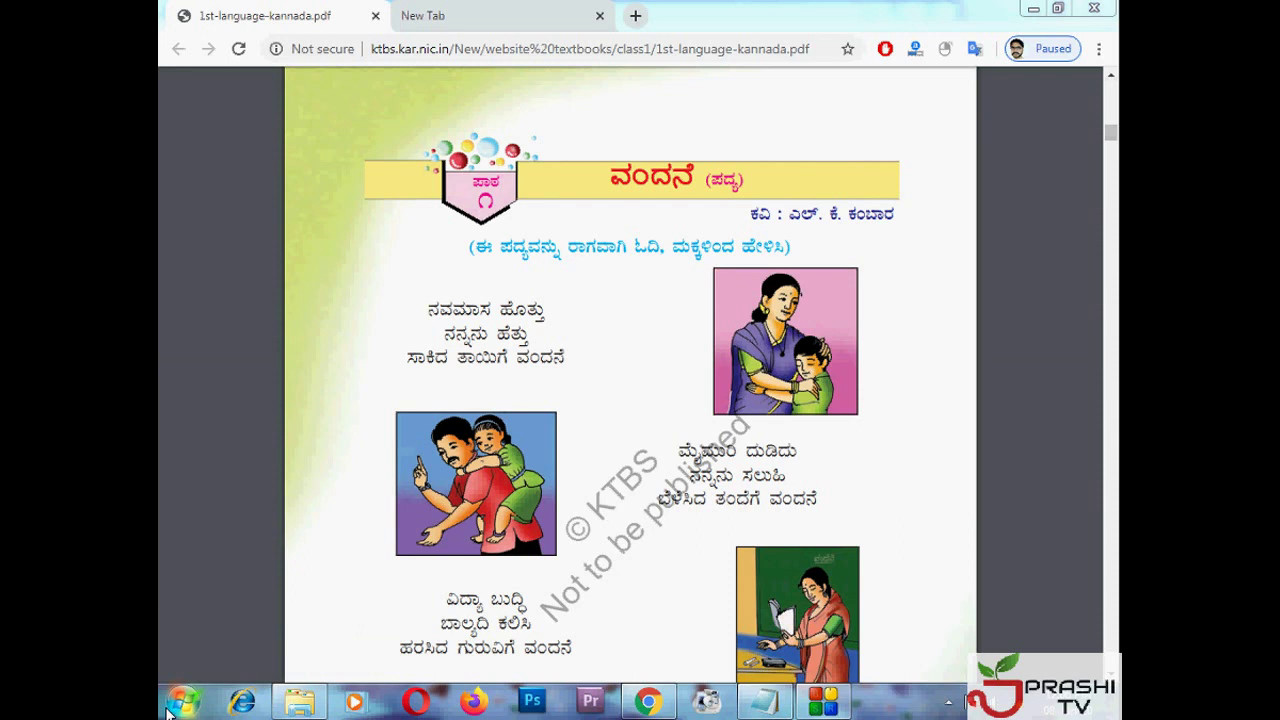
left_click(180, 702)
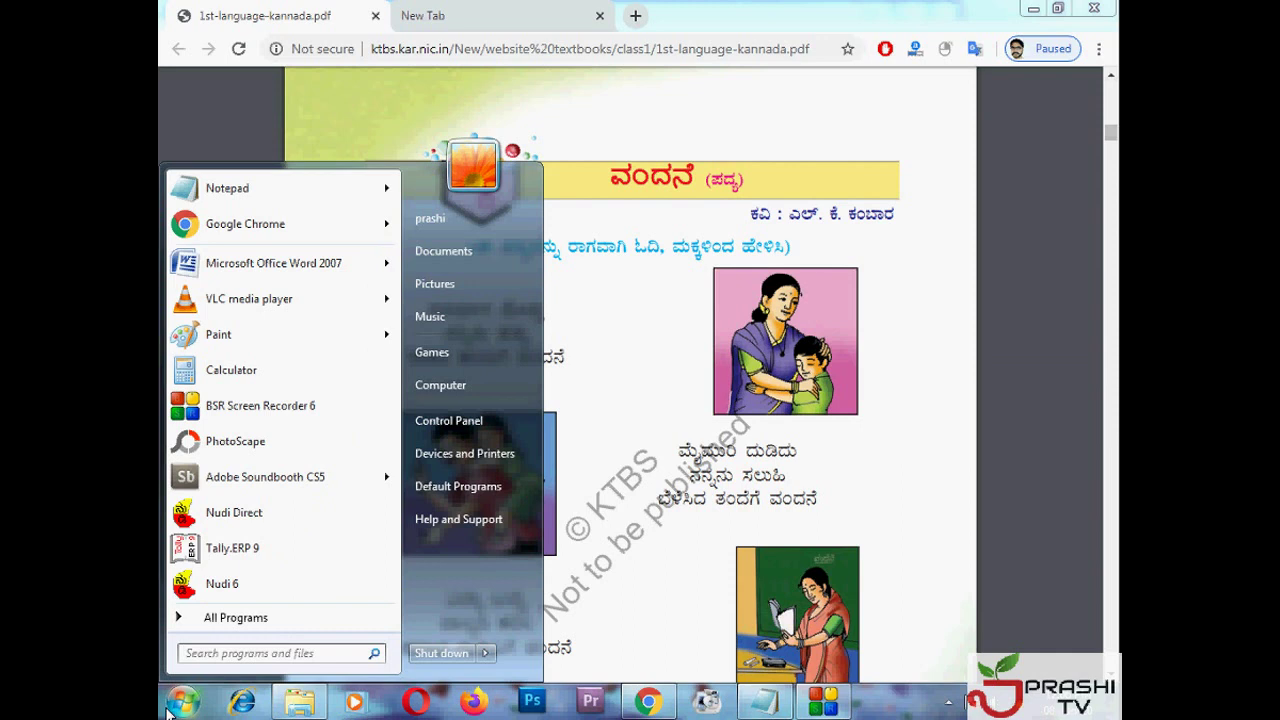
left_click(170, 708)
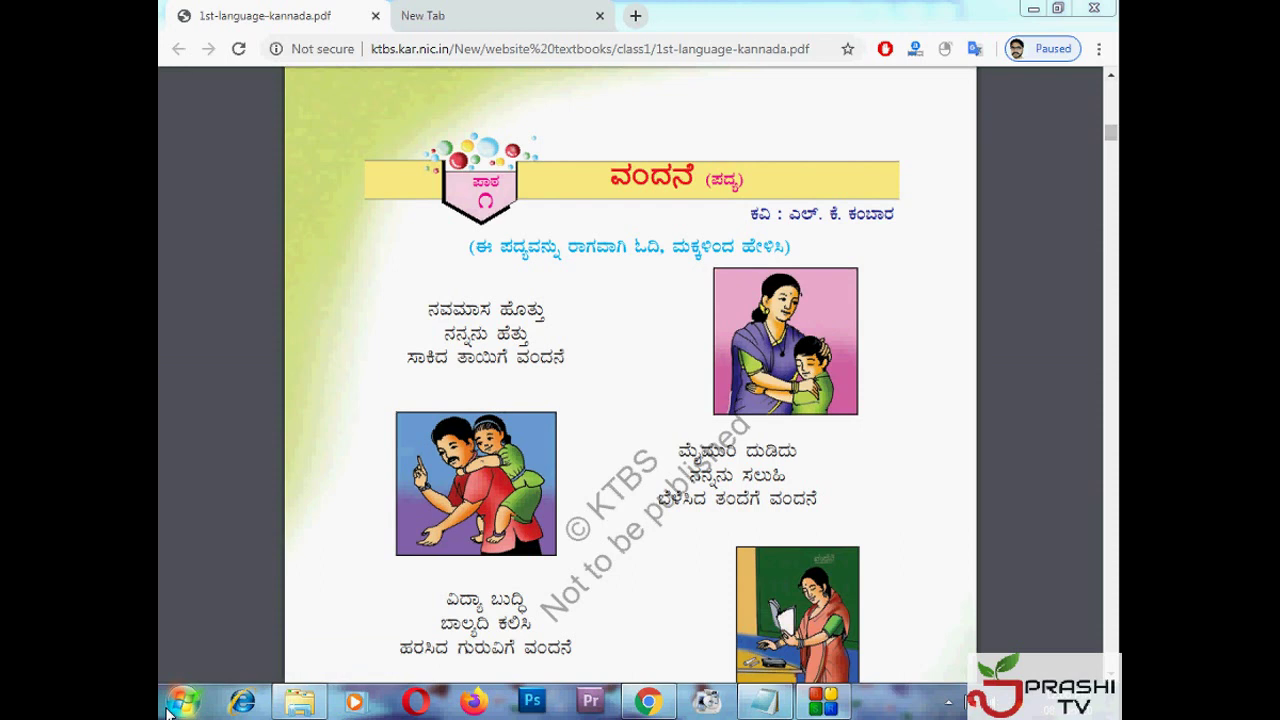
left_click(182, 702)
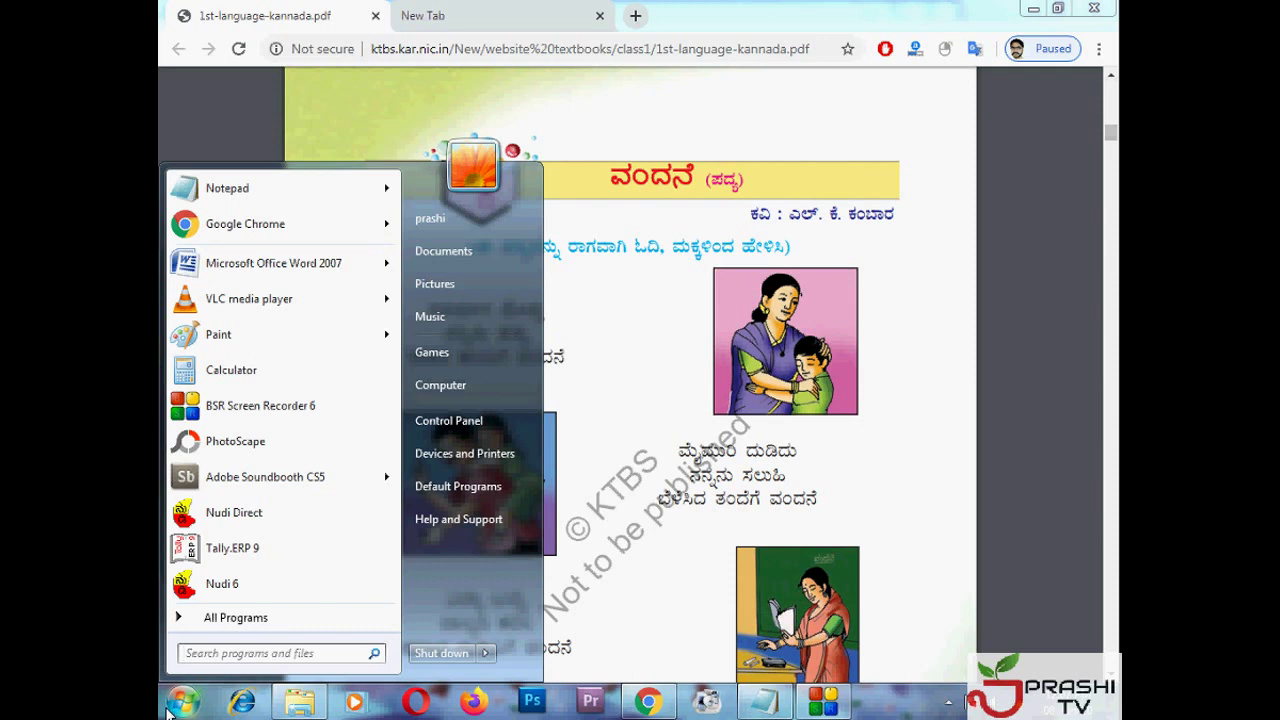
type("nudi")
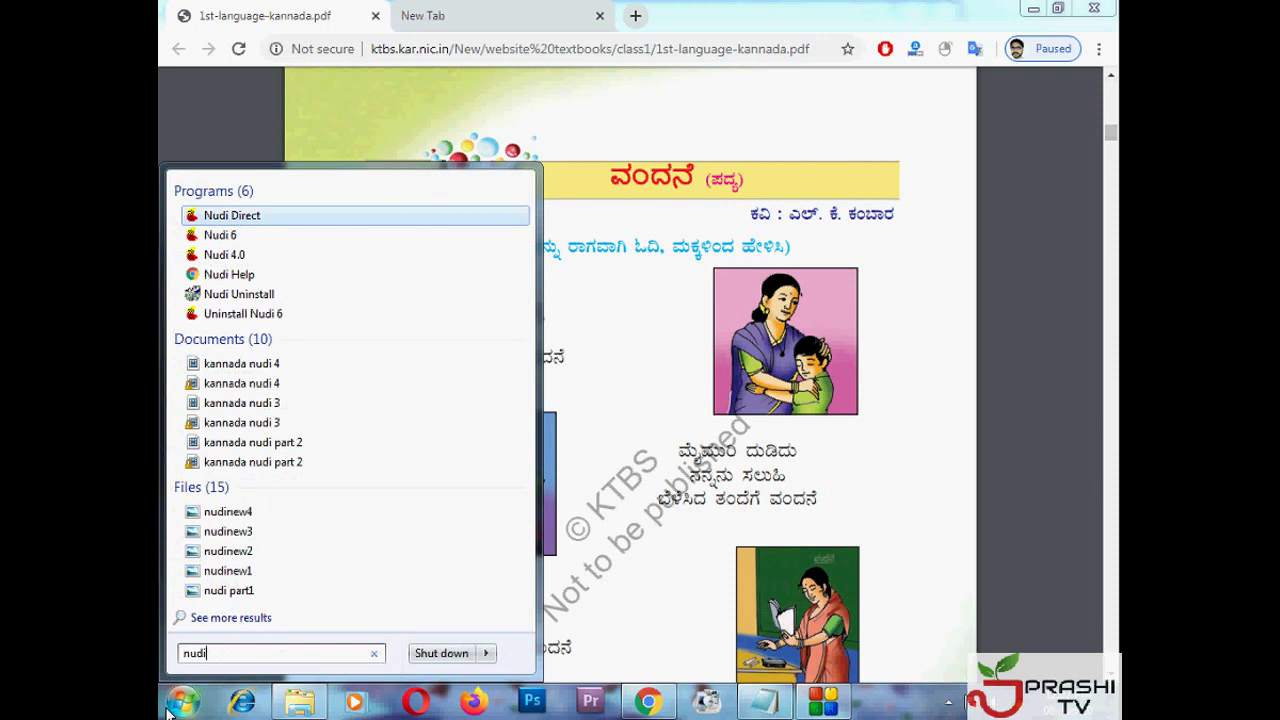
Step: Highlight Nudi 4.0 among the 'nudi' search results and launch it
key("Down")
key("Down")
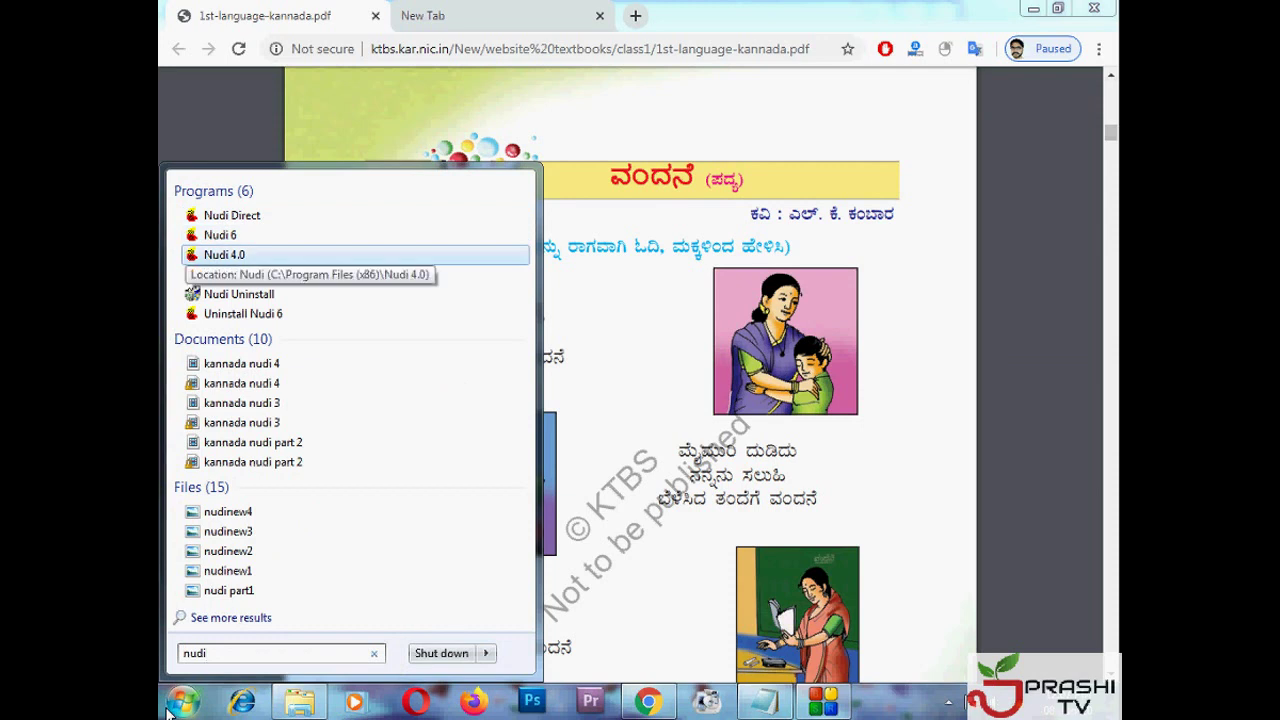
key("Up")
key("Up")
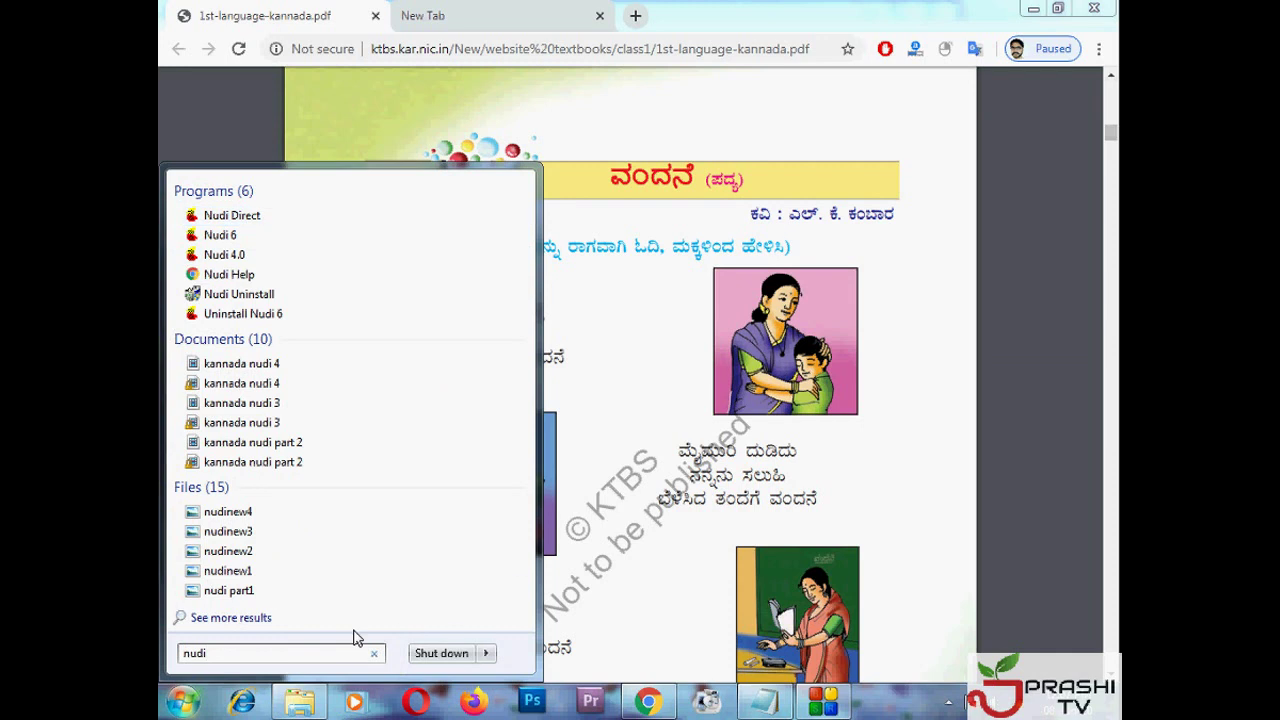
key("Down")
key("Down")
key("Down")
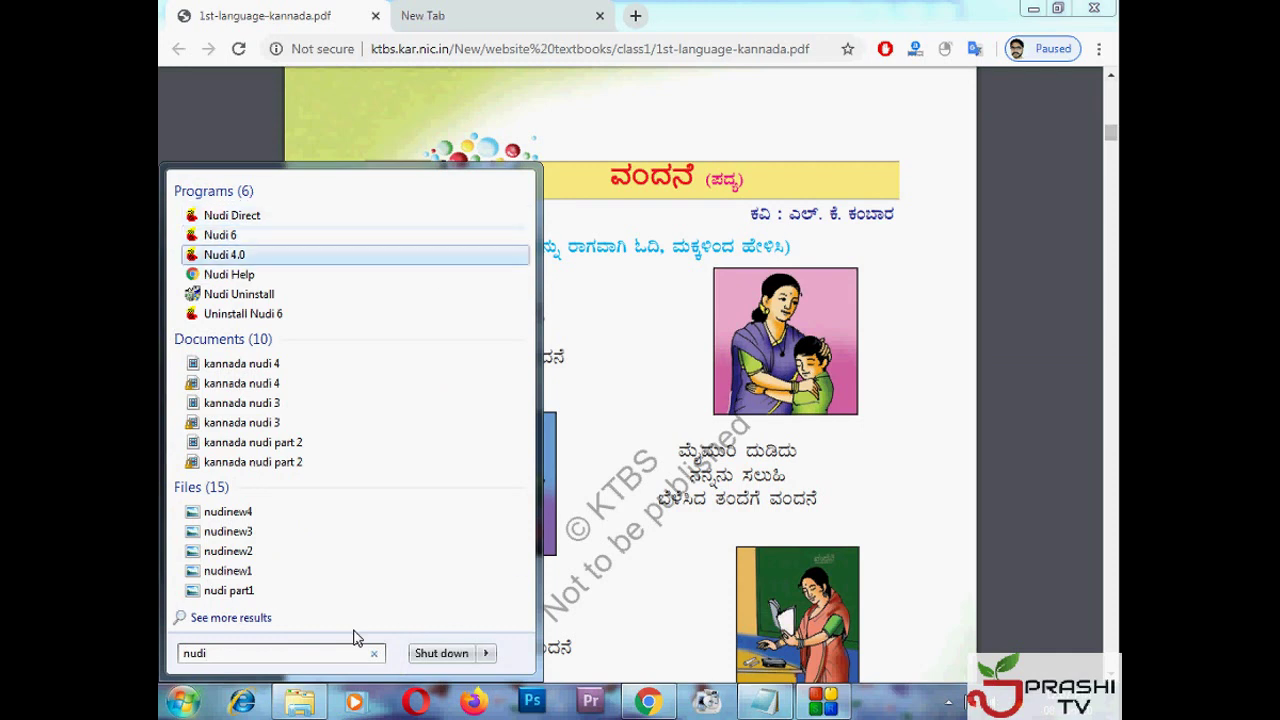
key("Up")
key("Up")
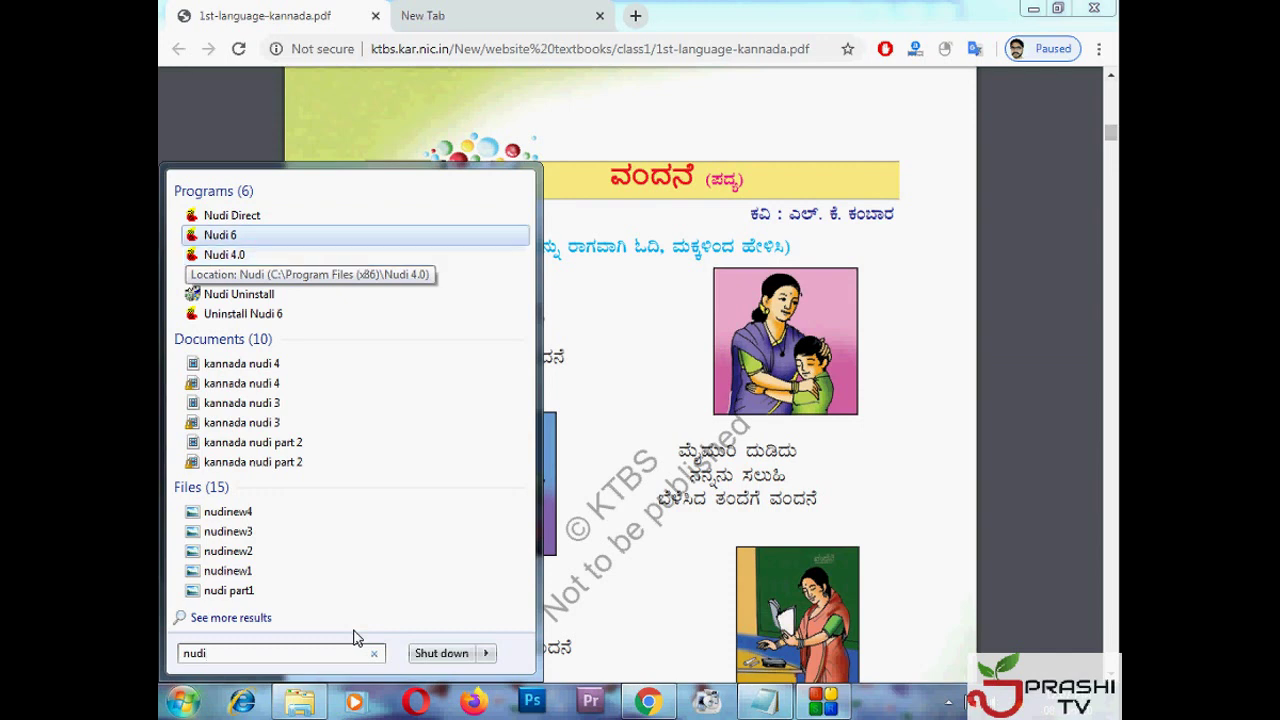
key("Down")
key("Down")
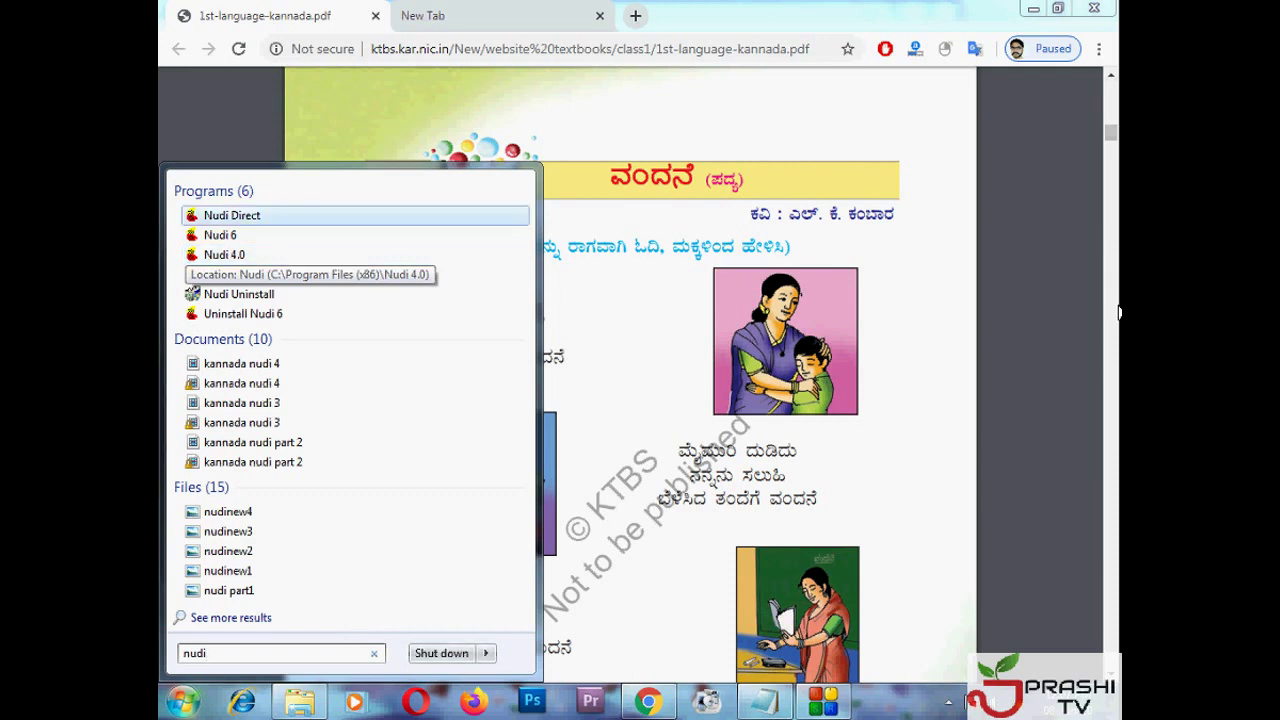
key("Down")
key("Down")
key("Down")
key("Up")
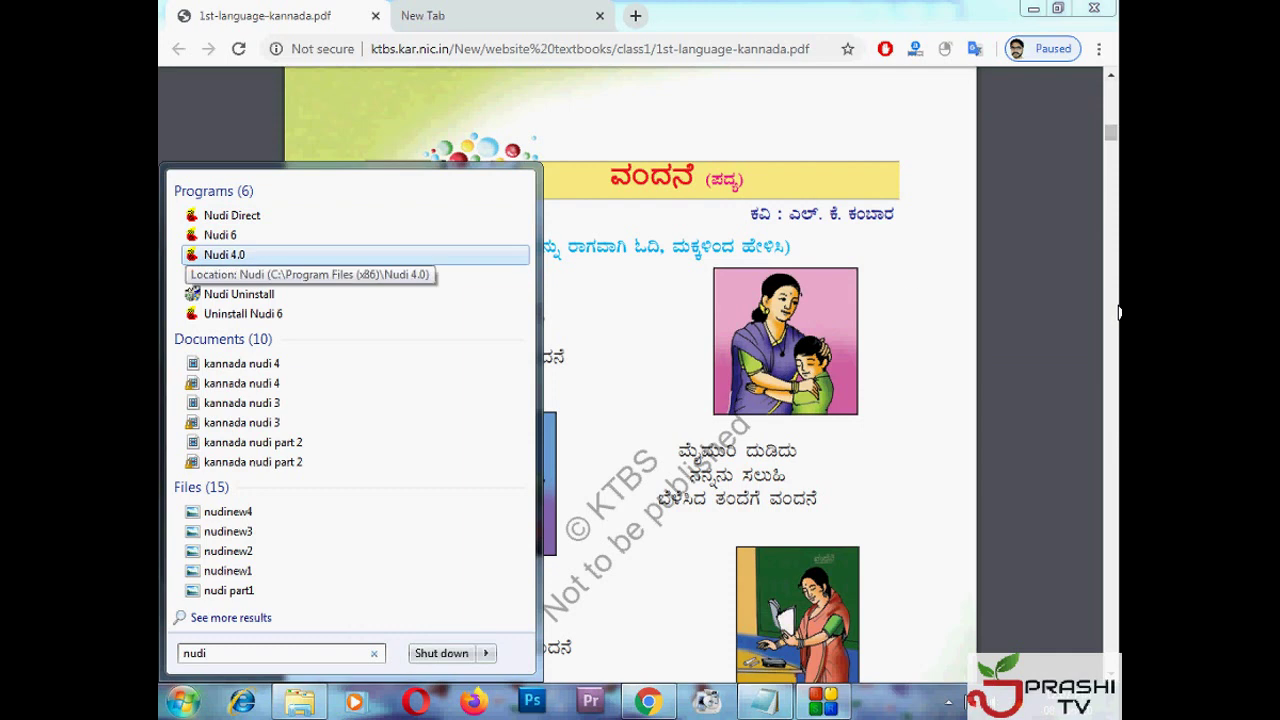
key("Up")
key("Down")
key("Return")
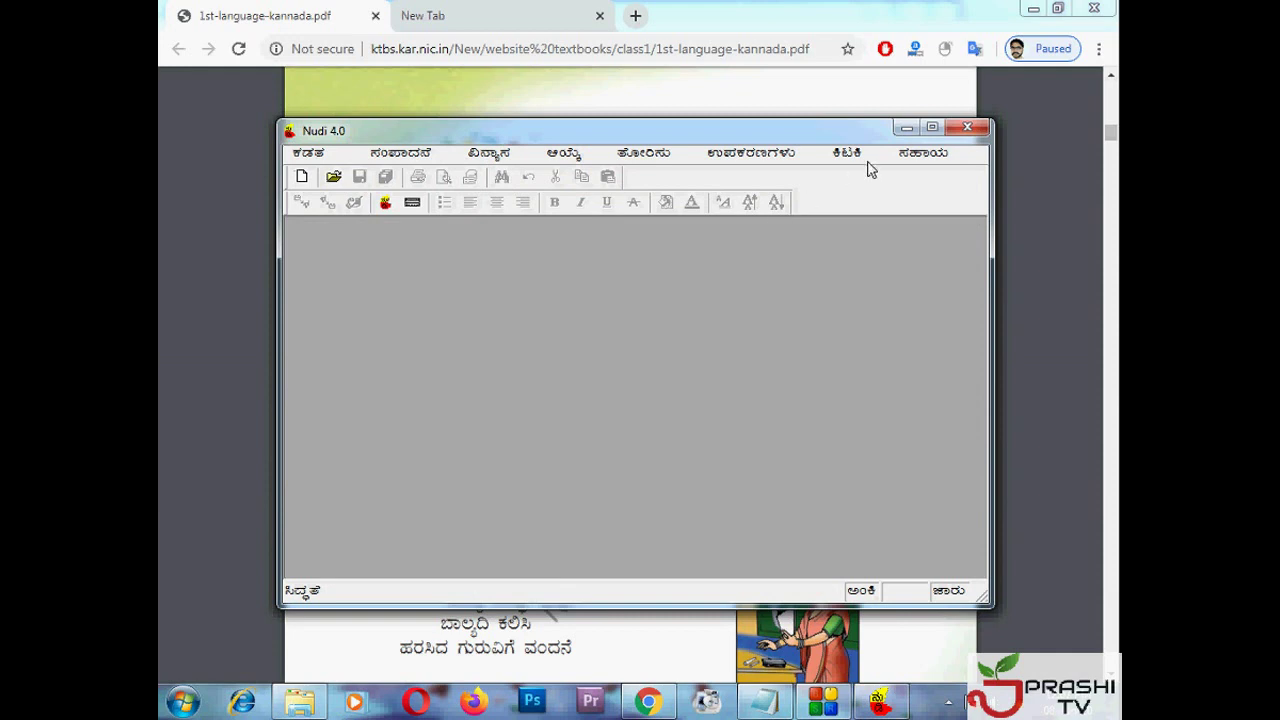
Step: Maximize Nudi 4.0, type test letters ಕ ಕಾ ಕಿ ಕೀ in a new document, then close it without saving
left_click(932, 127)
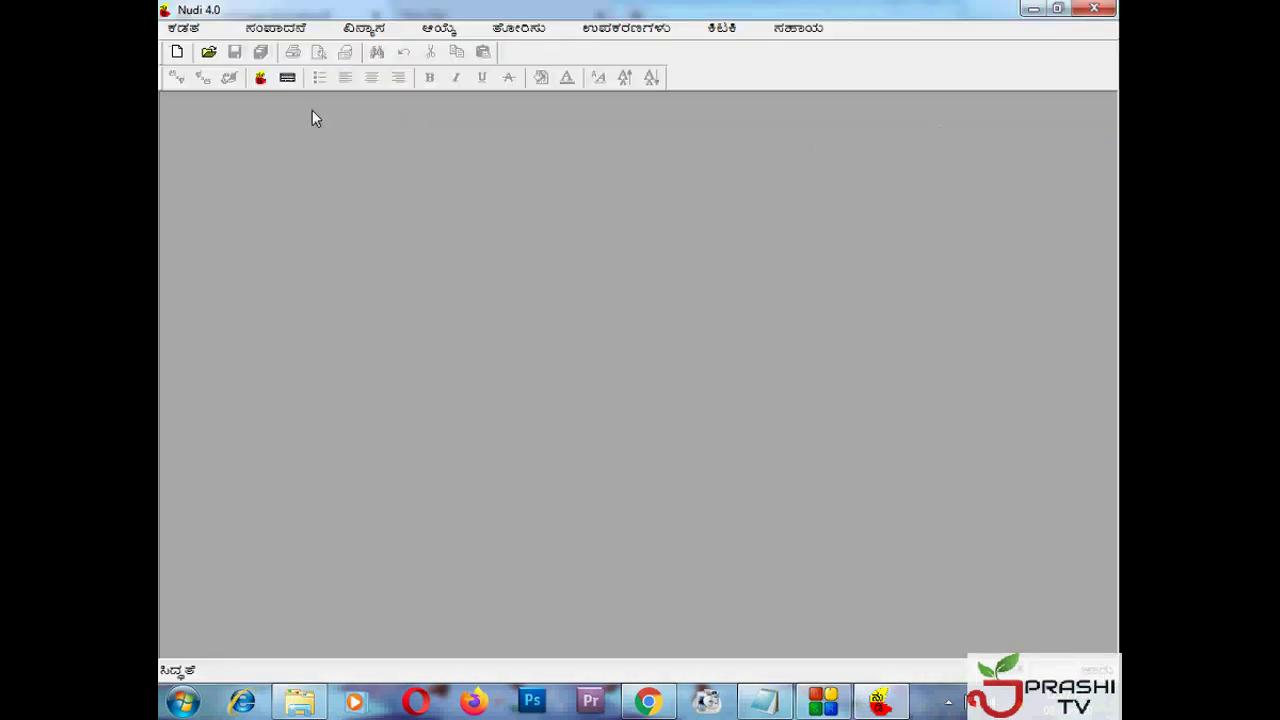
left_click(177, 52)
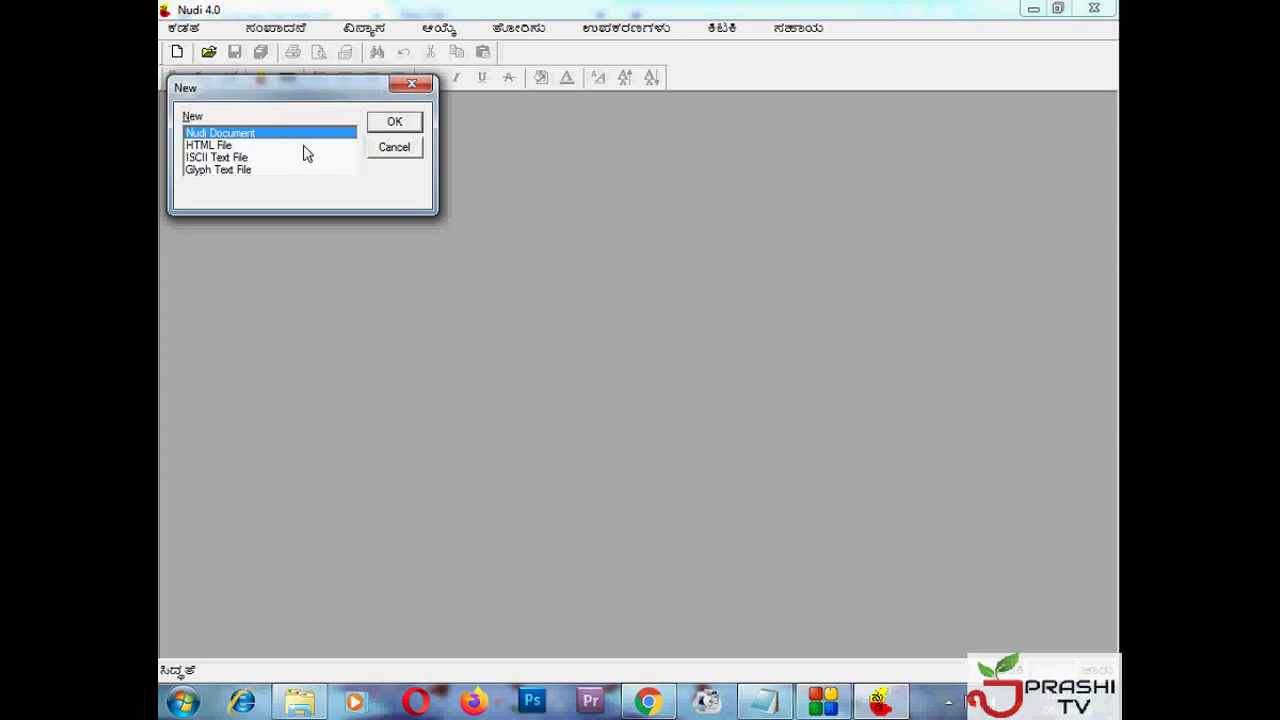
left_click(390, 126)
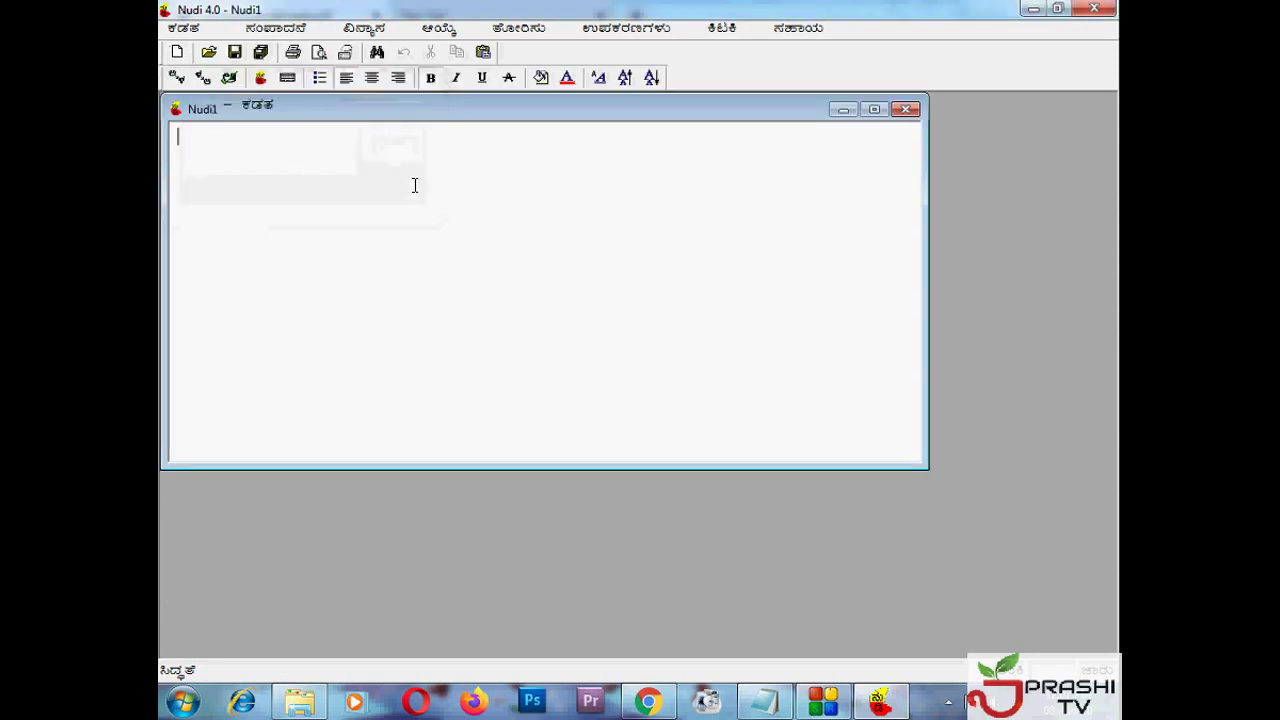
type("ಕ ")
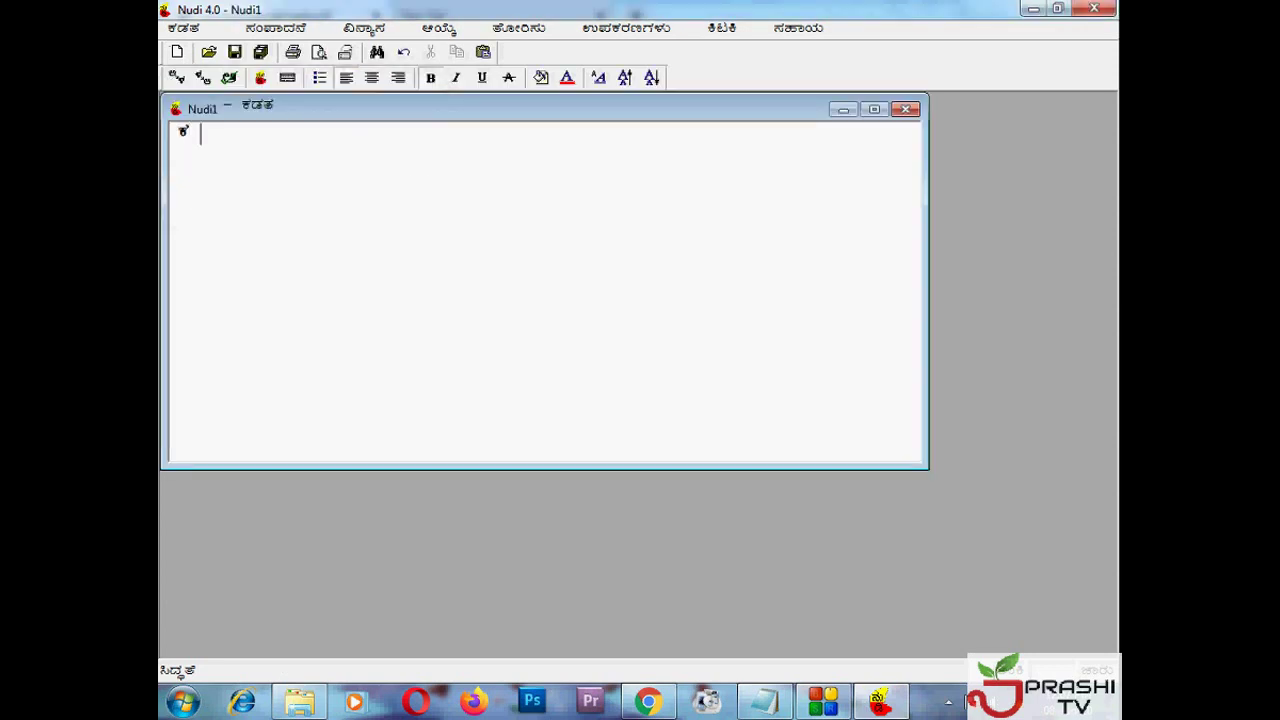
type("ಕಾ ಕಿ ಕೀ")
left_click(1092, 12)
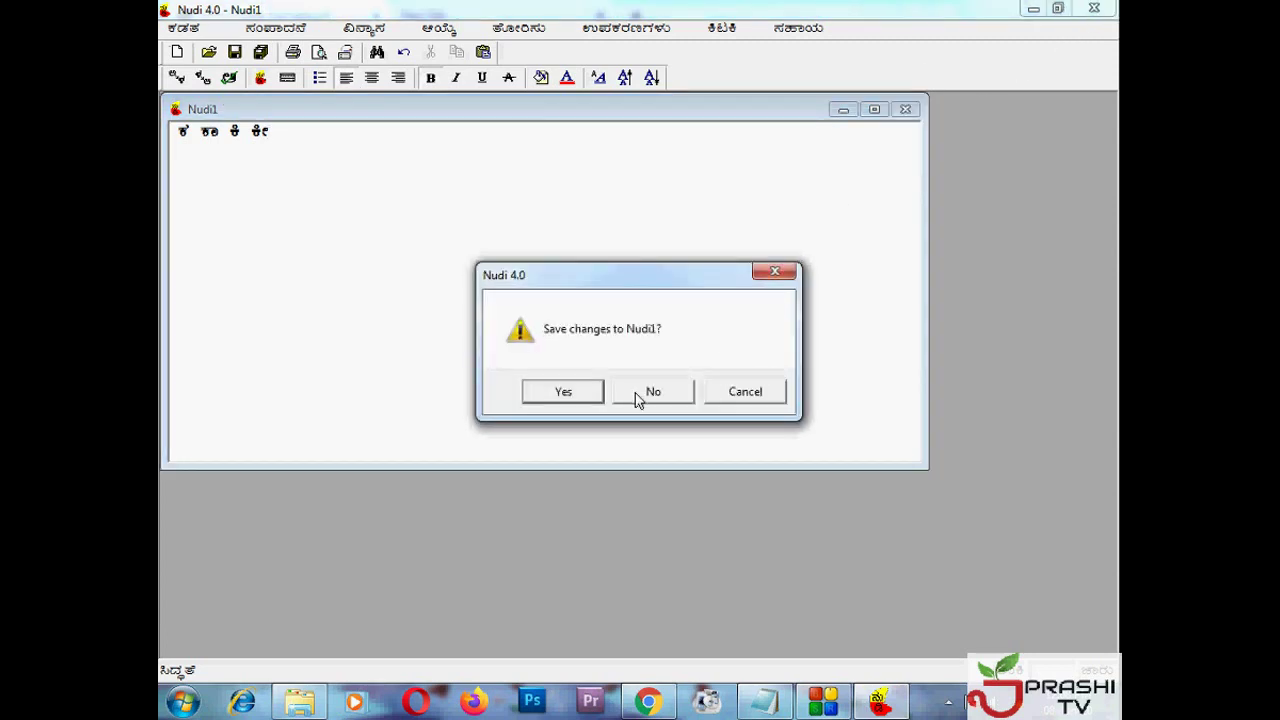
left_click(648, 391)
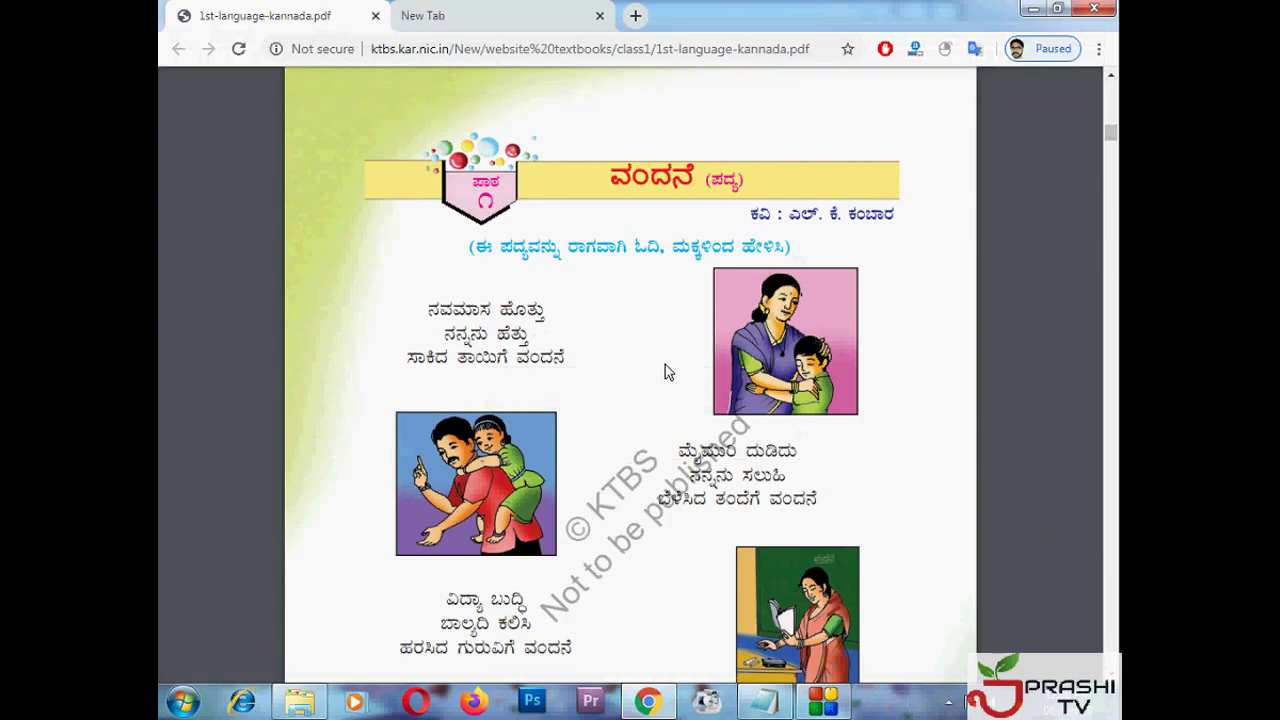
Step: Search Start for 'nudi', launch Nudi Direct, and check its icon among the hidden tray icons
left_click(172, 710)
left_click(172, 710)
left_click(172, 710)
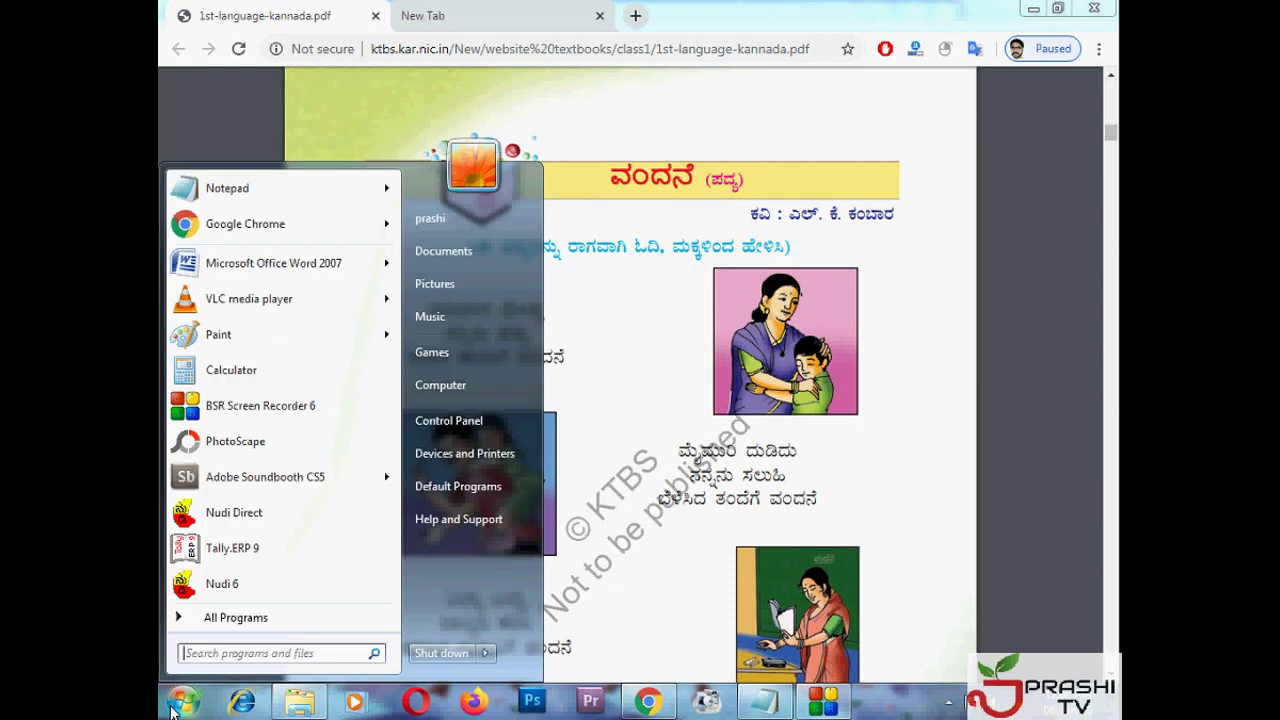
left_click(174, 710)
left_click(177, 710)
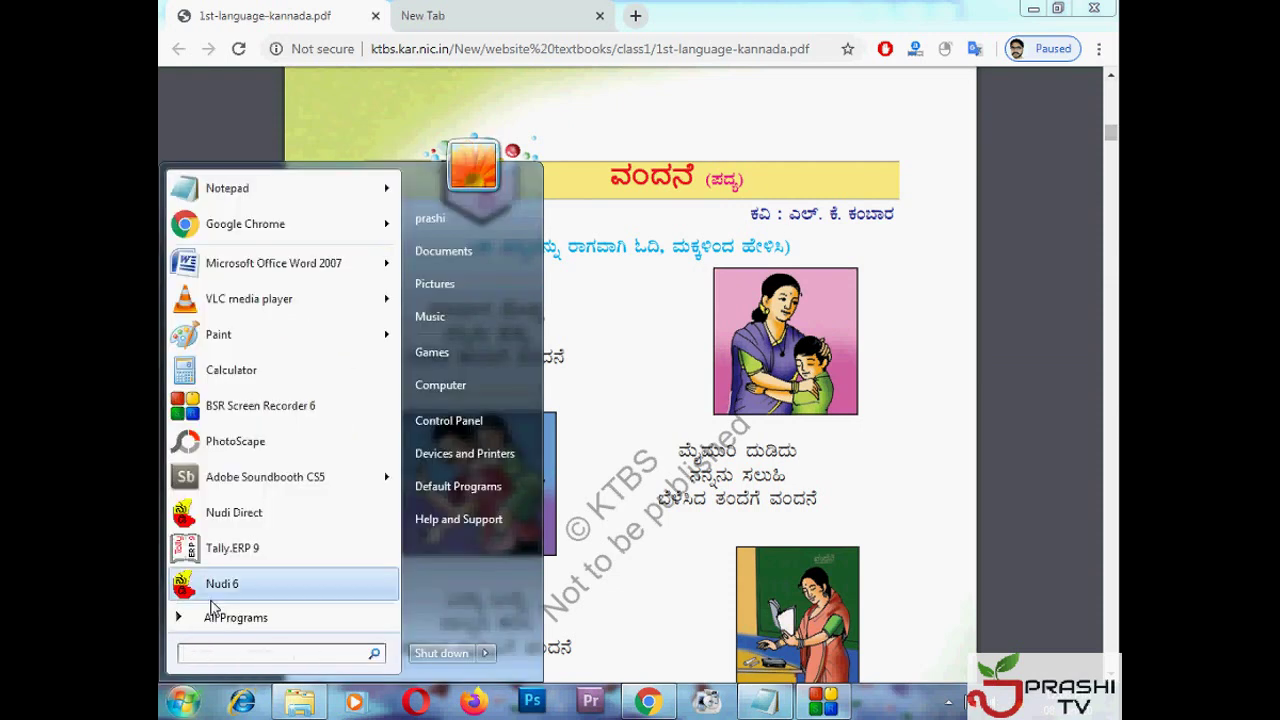
type("nudi")
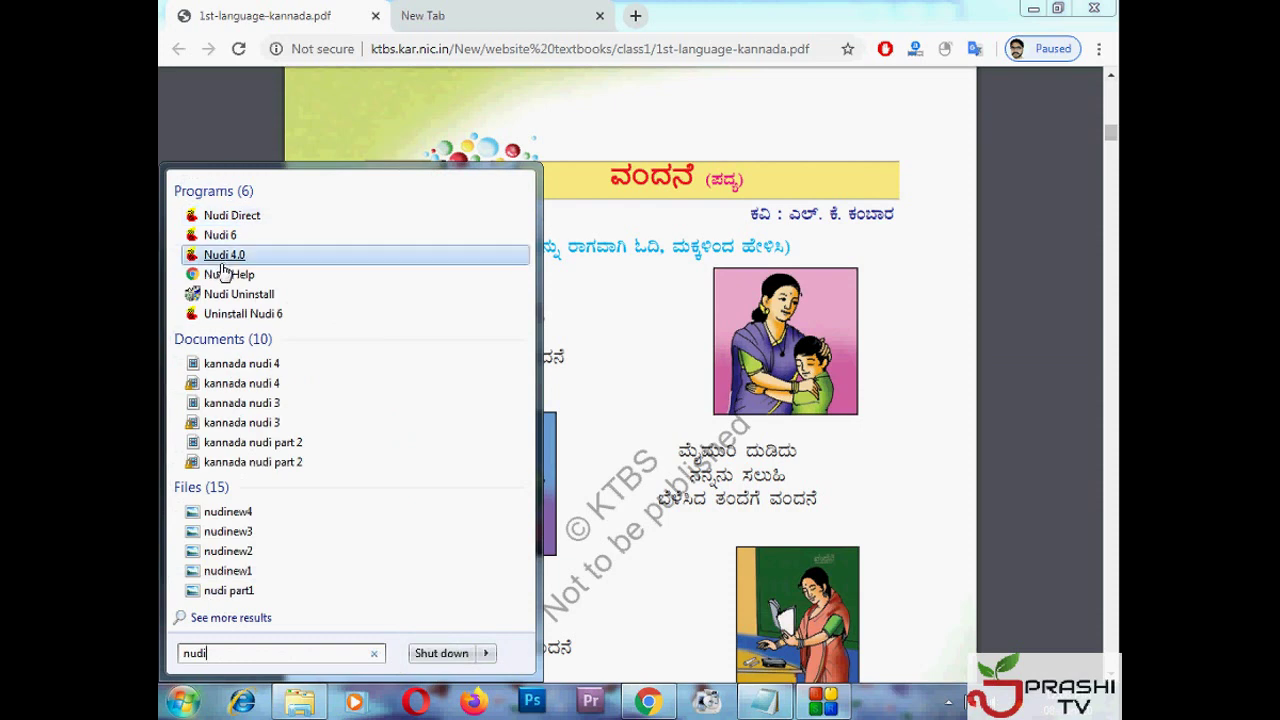
left_click(273, 222)
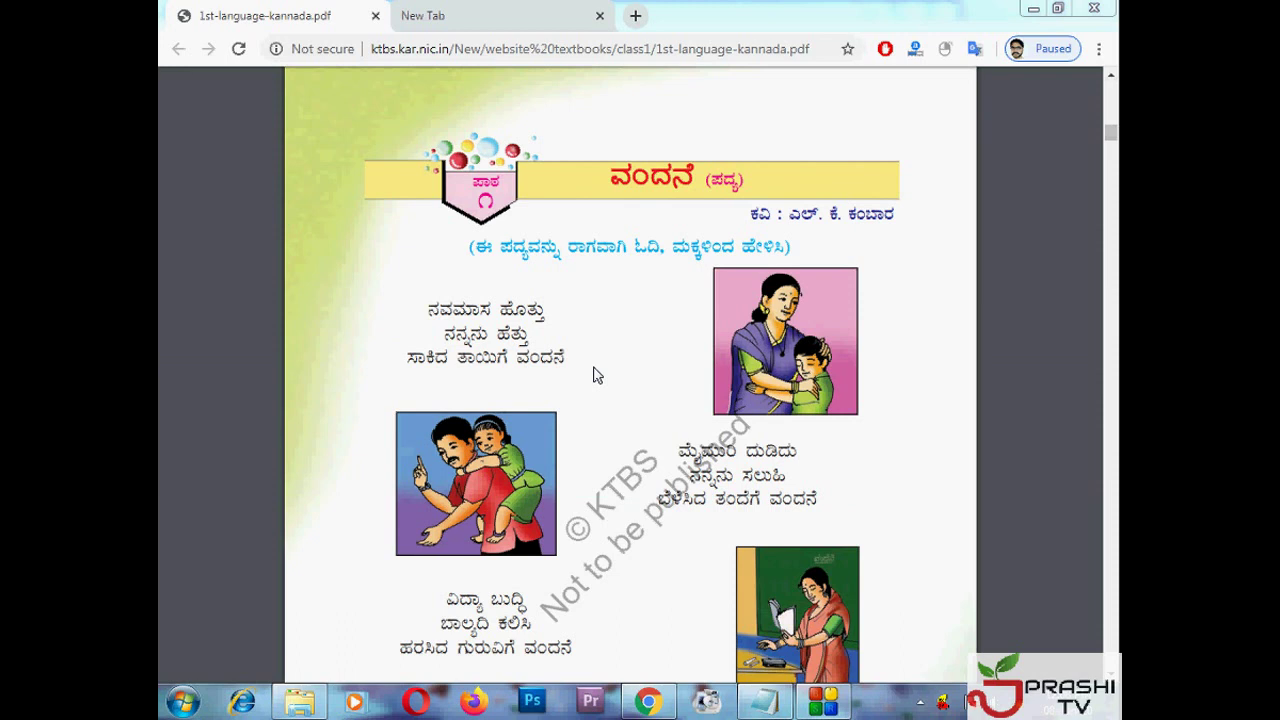
left_click(921, 702)
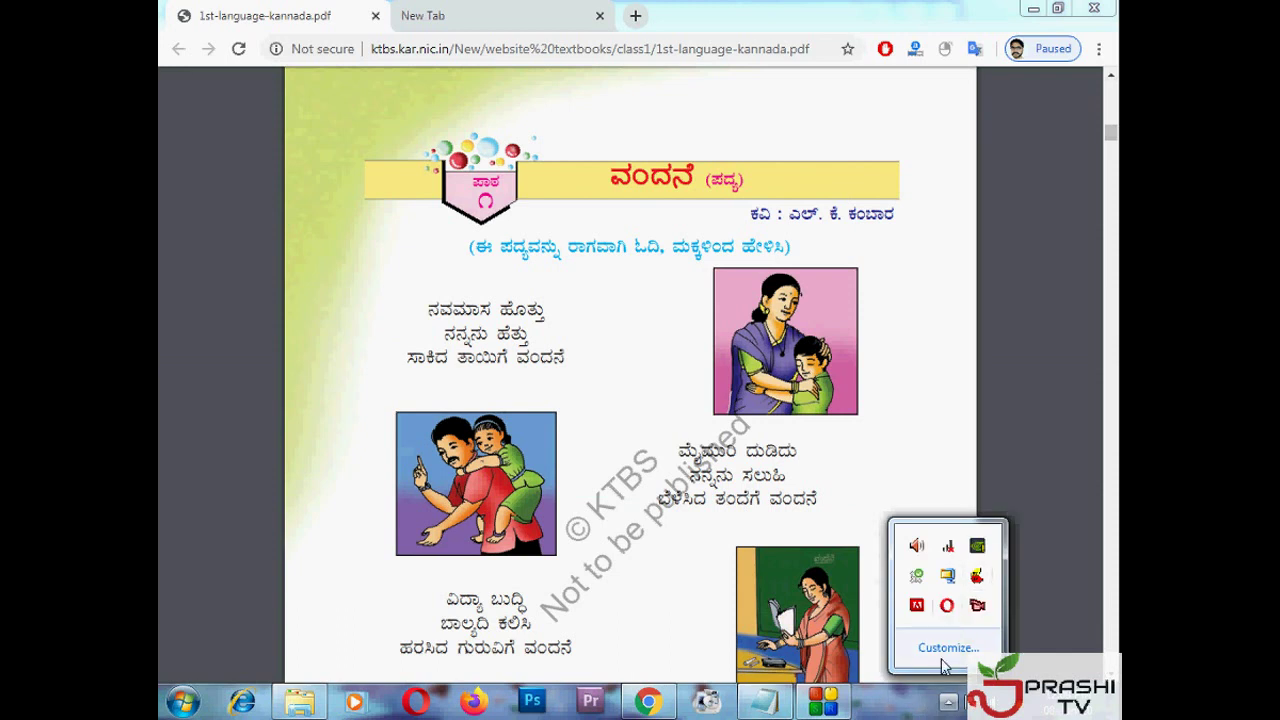
left_click(947, 706)
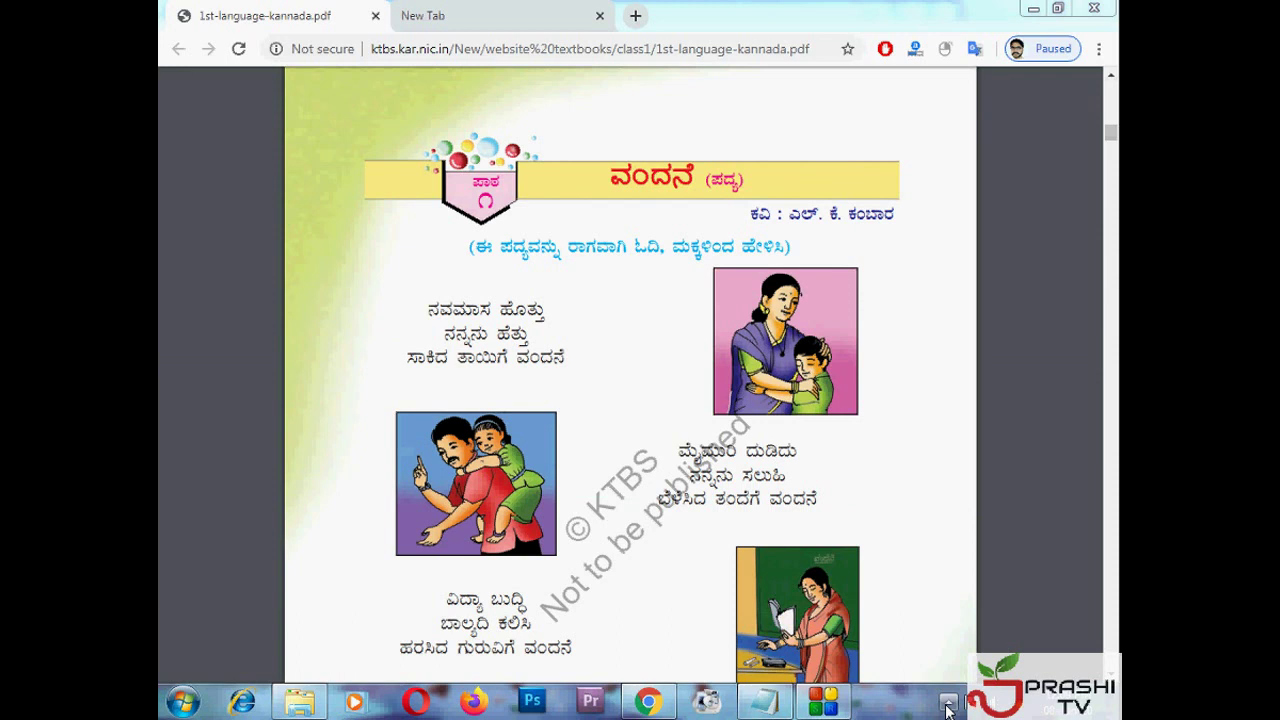
Step: Launch Microsoft Office Word 2007 and type the word ç§ÃàÃ on the blank page
left_click(183, 703)
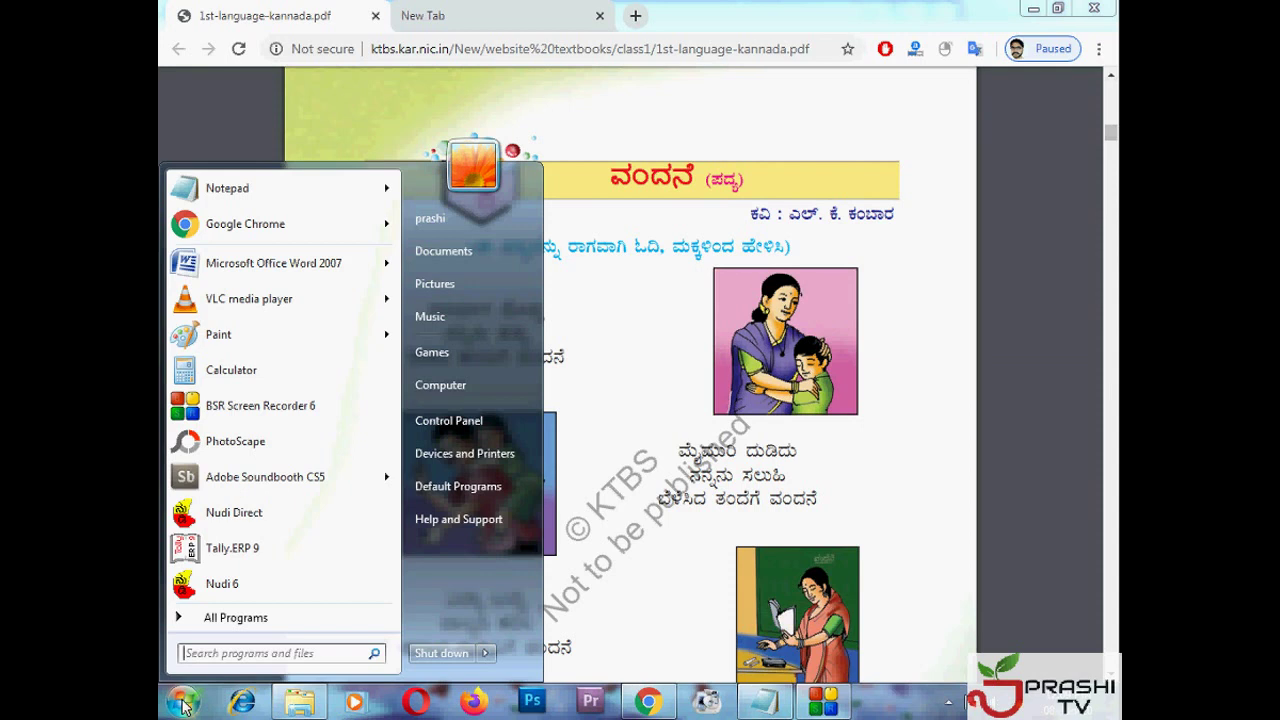
left_click(272, 263)
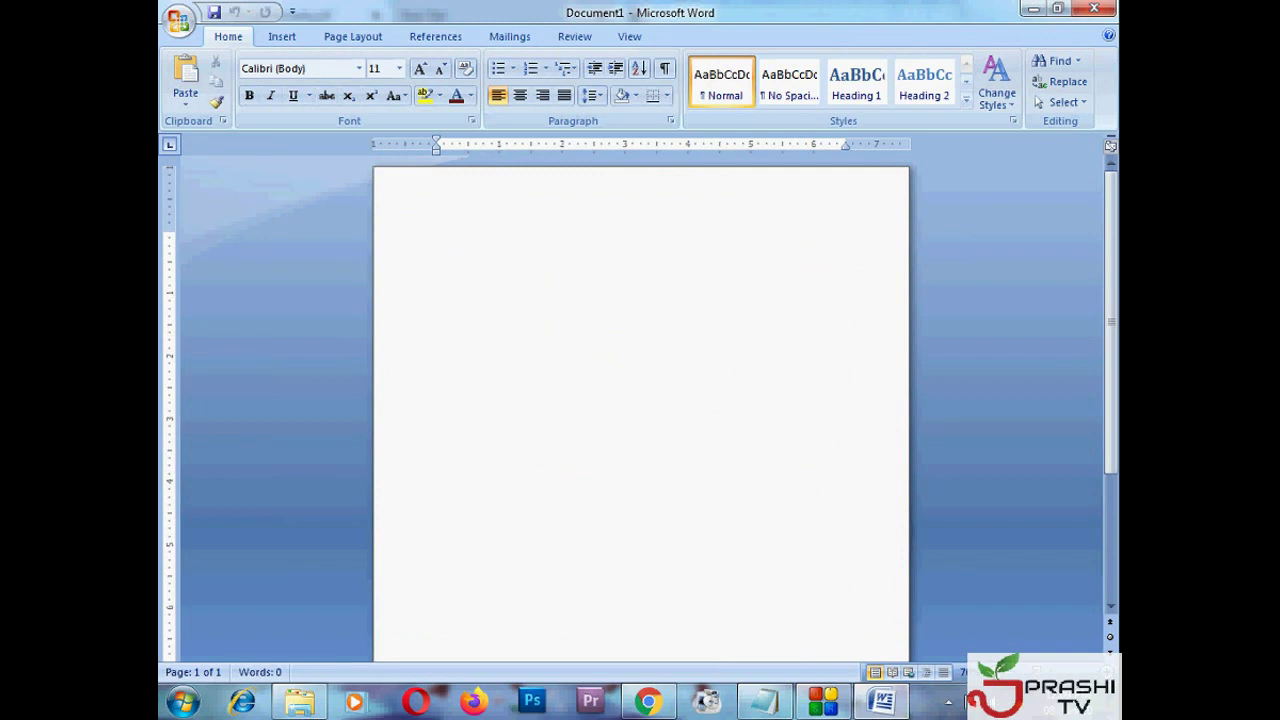
type("ç§ÃàÃ")
Step: Select the typed word and set its font size to 72
left_click_drag(487, 236, 436, 237)
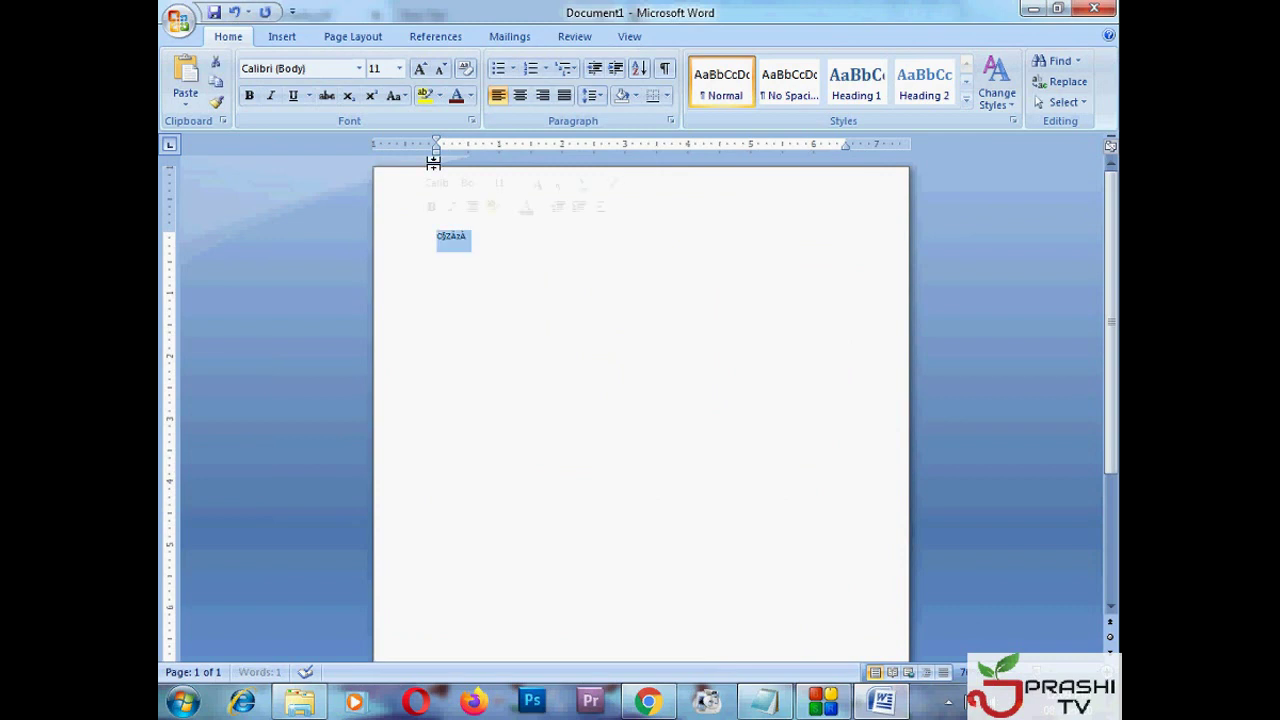
left_click(399, 68)
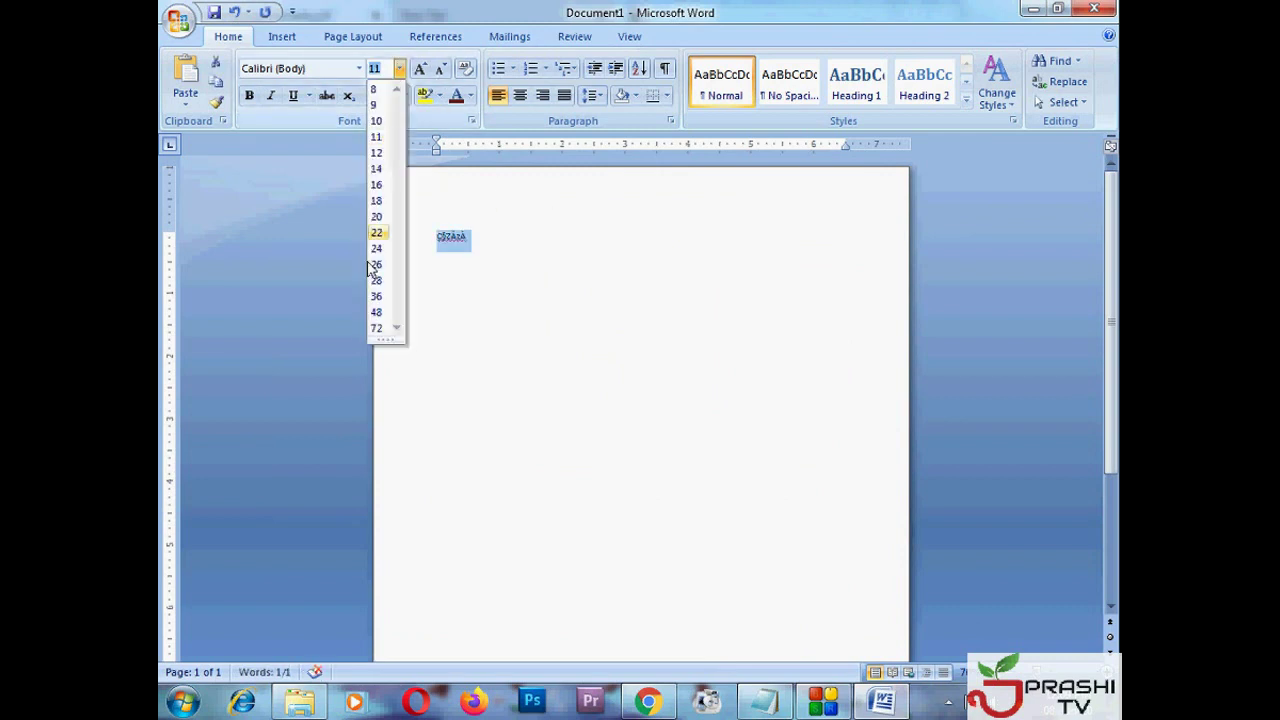
left_click(381, 330)
left_click(722, 280)
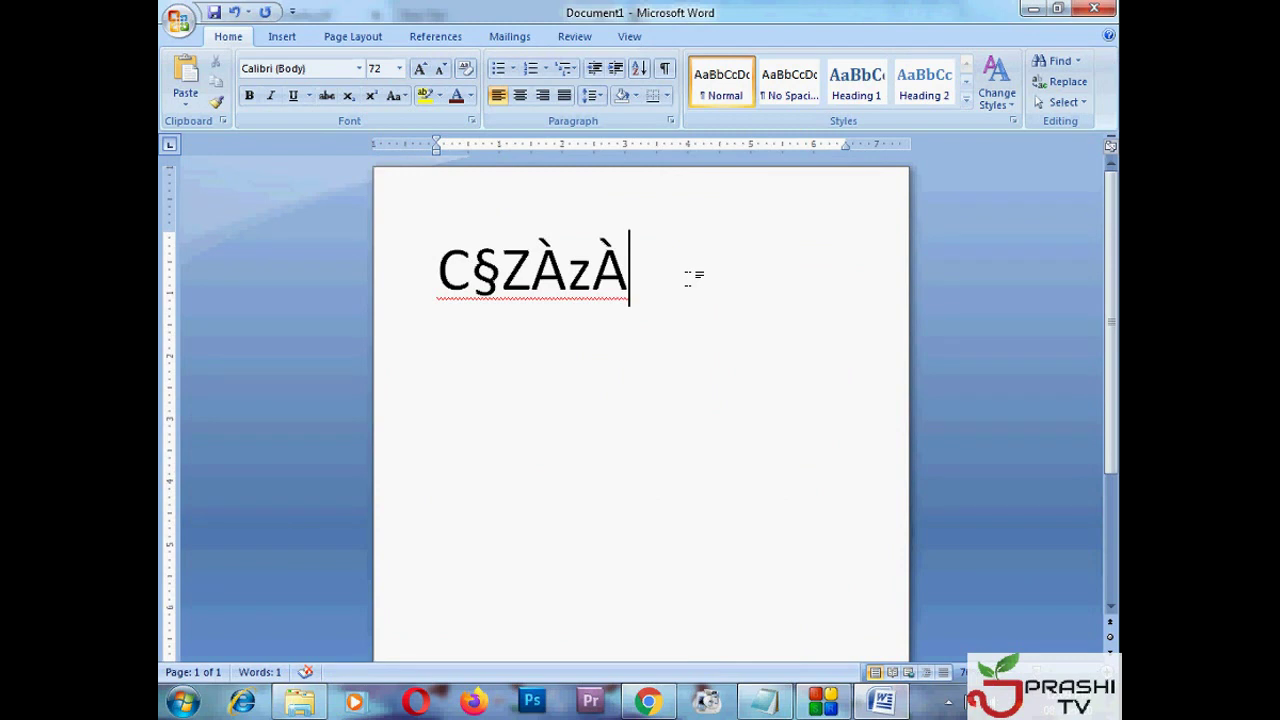
left_click(360, 70)
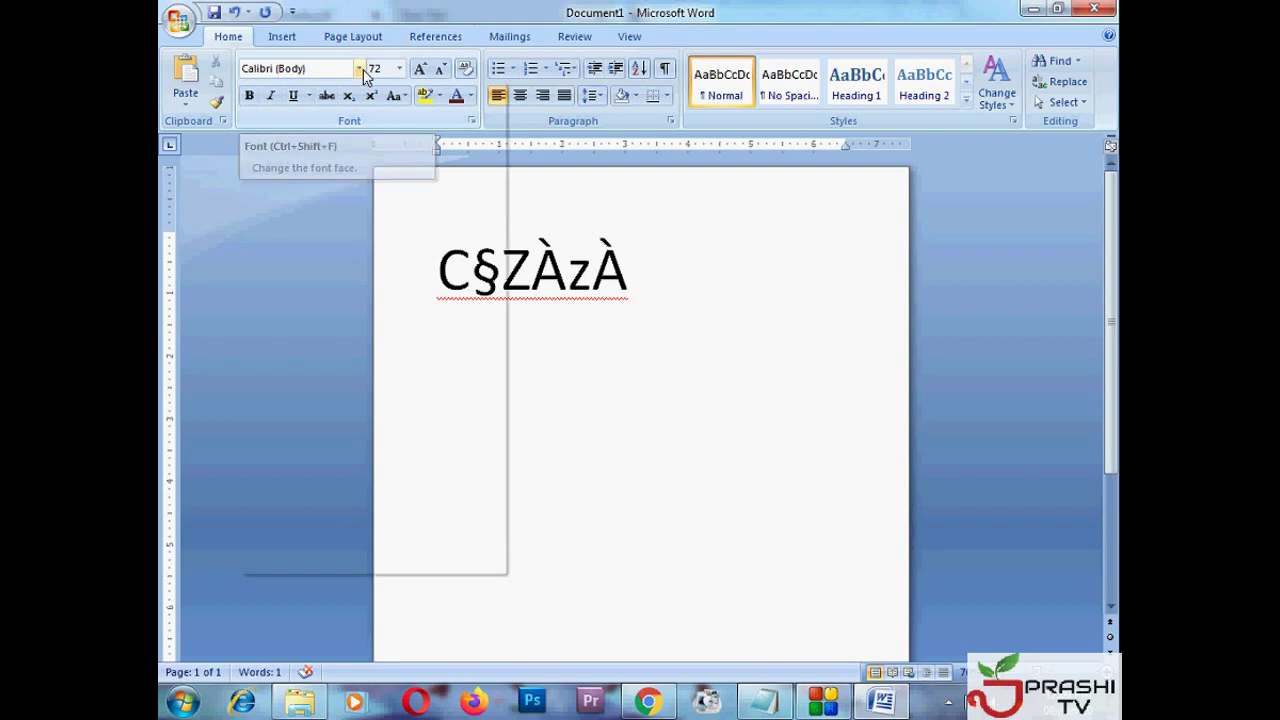
left_click(360, 70)
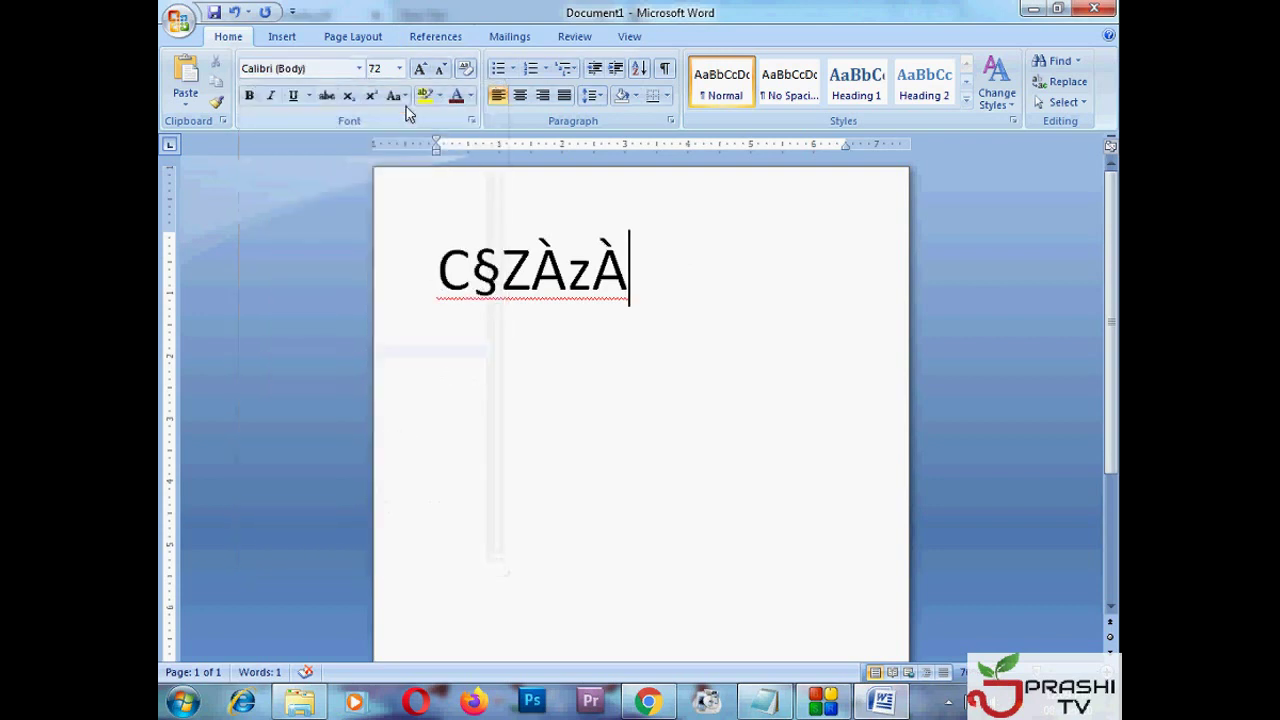
left_click(364, 74)
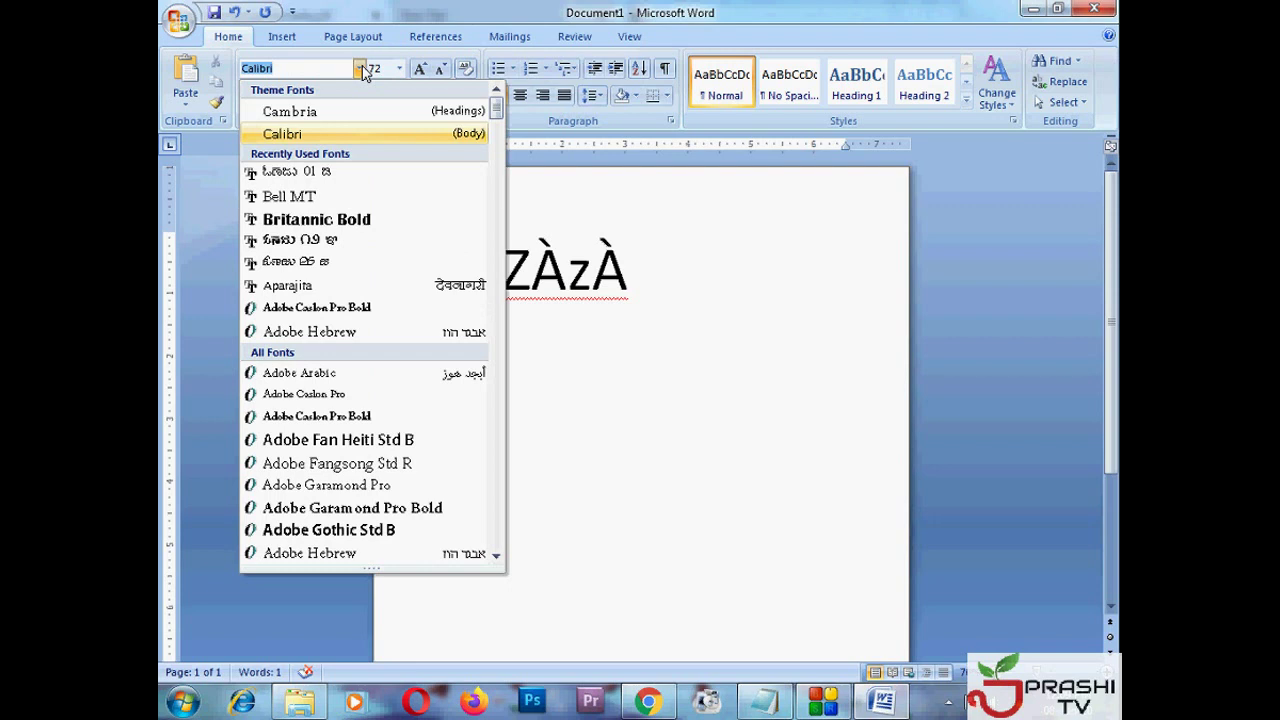
left_click(360, 76)
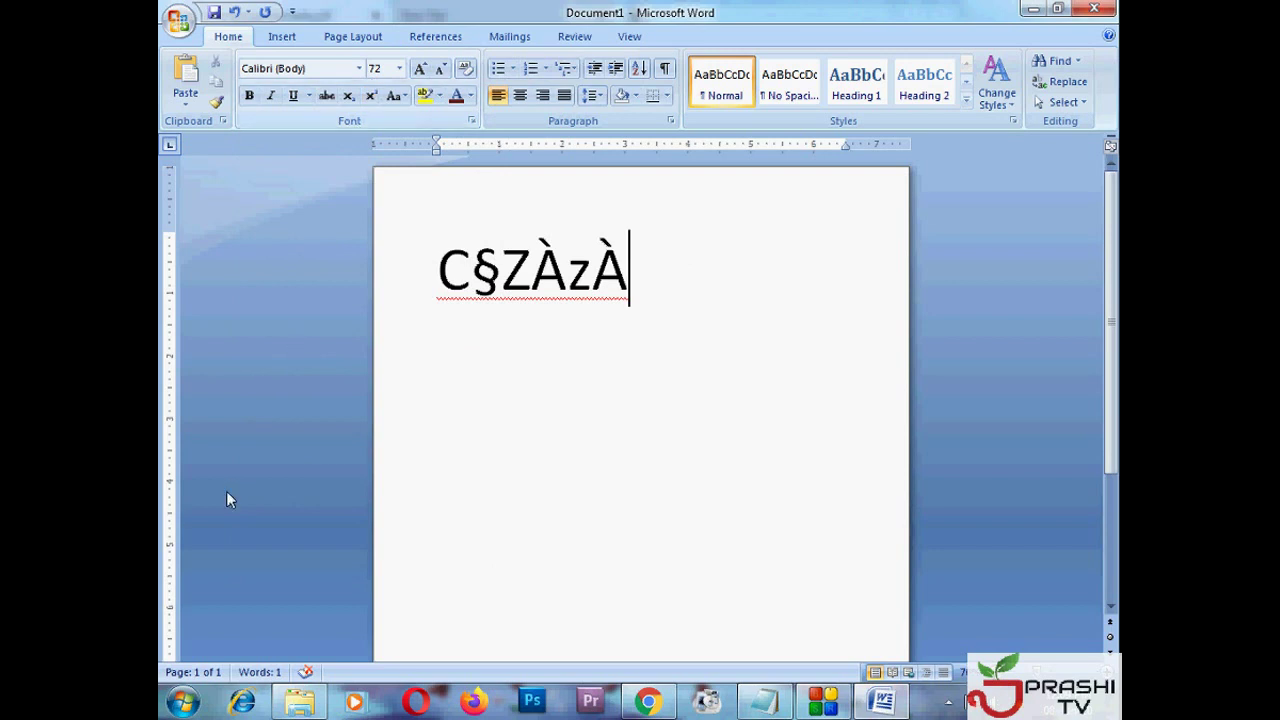
left_click(948, 705)
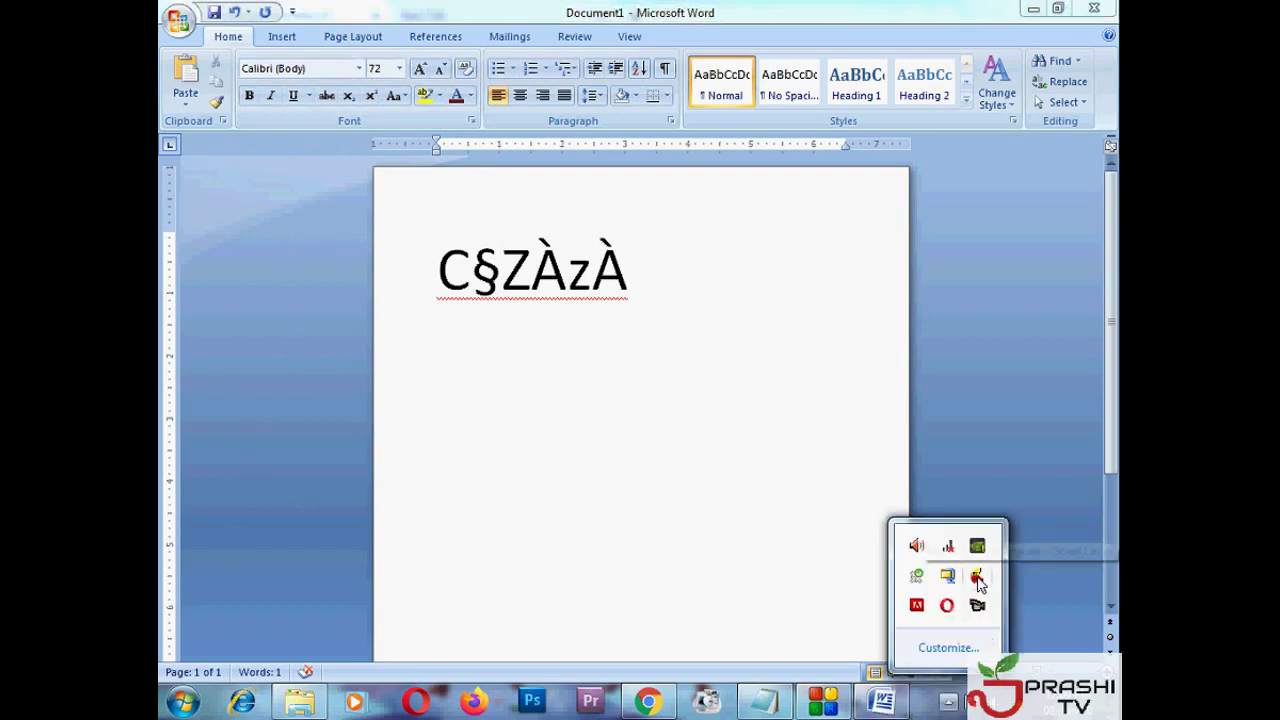
left_click(950, 706)
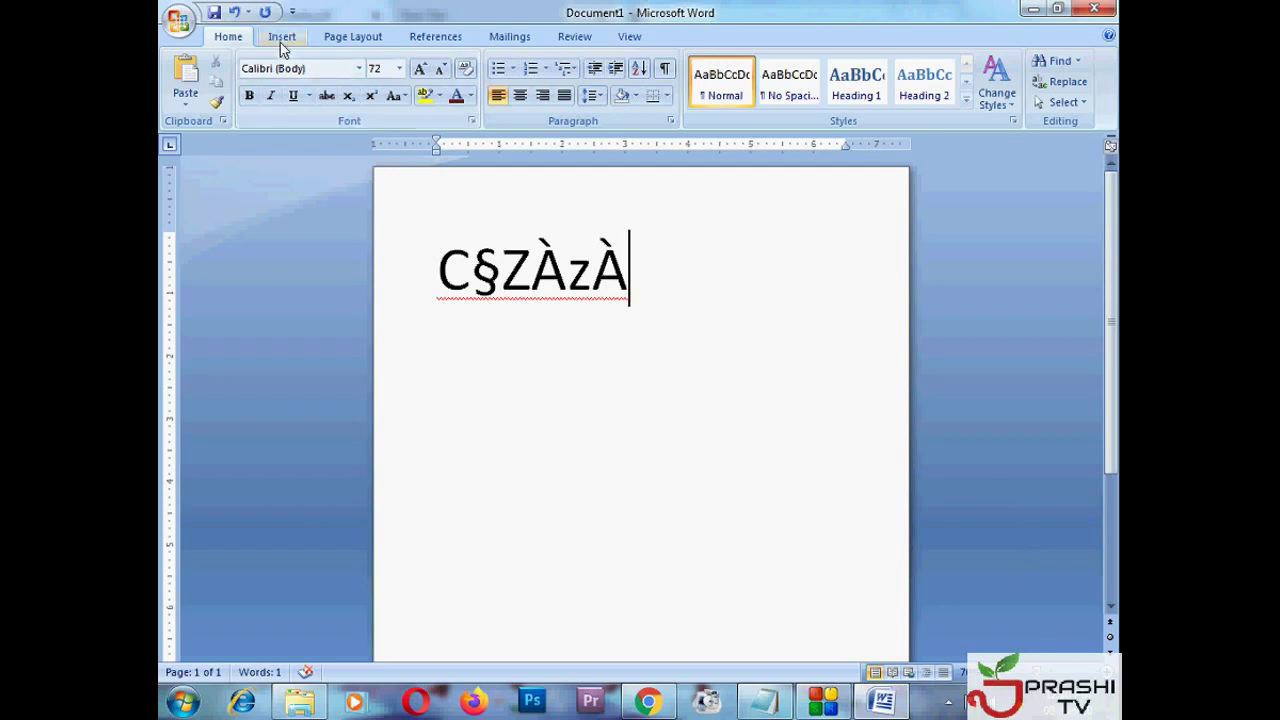
Step: Scroll the font list down to the Nudi fonts and choose Nudi 09 e
left_click(358, 68)
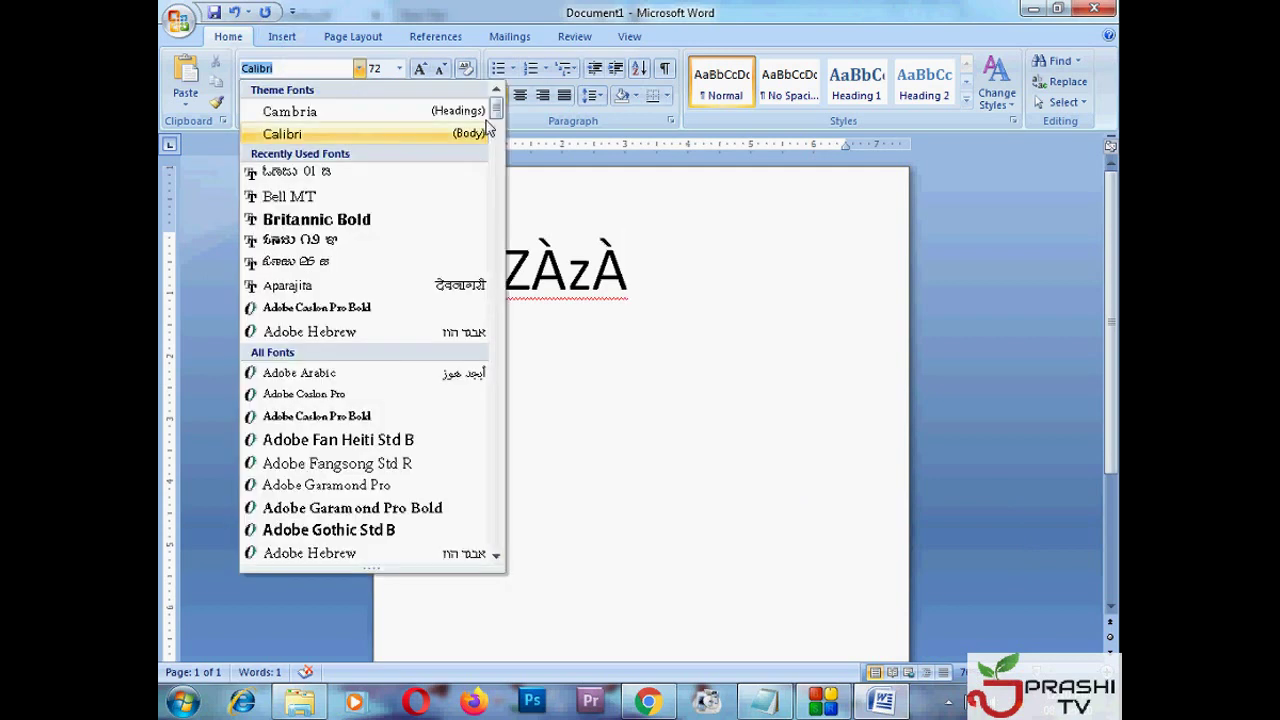
left_click_drag(496, 108, 508, 414)
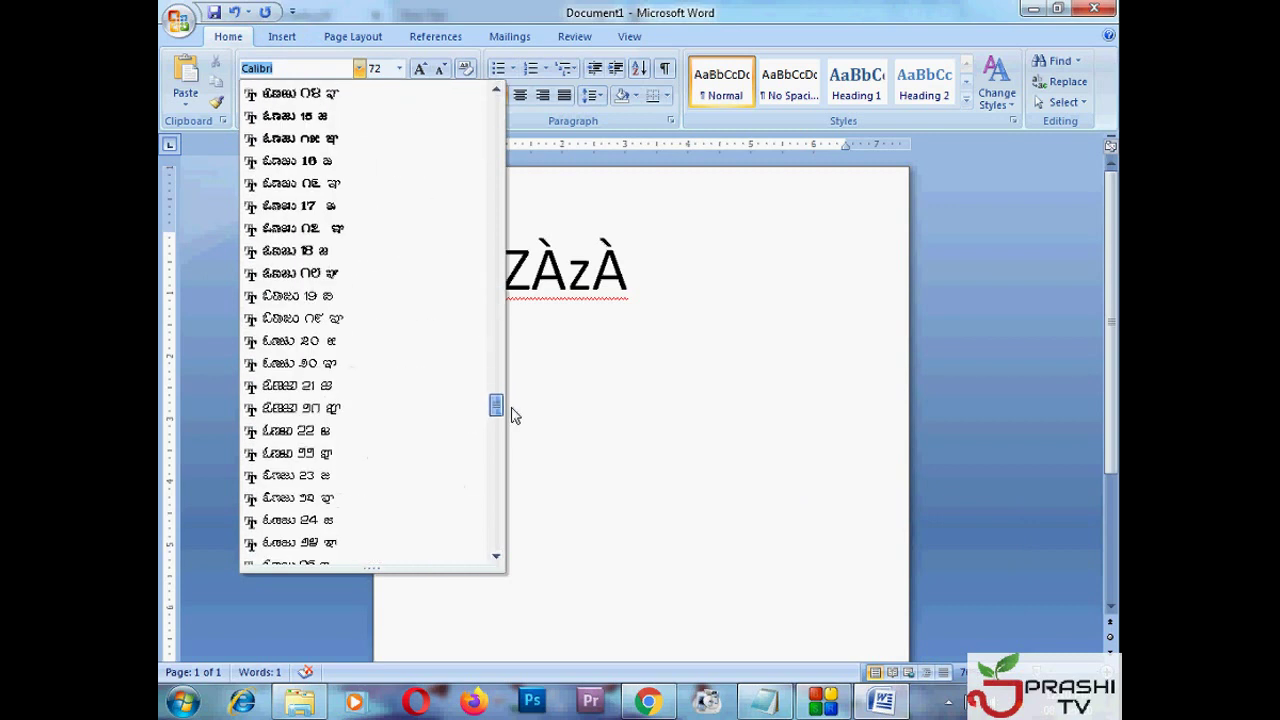
scroll(350, 200, "up", 3)
scroll(356, 180, "up", 3)
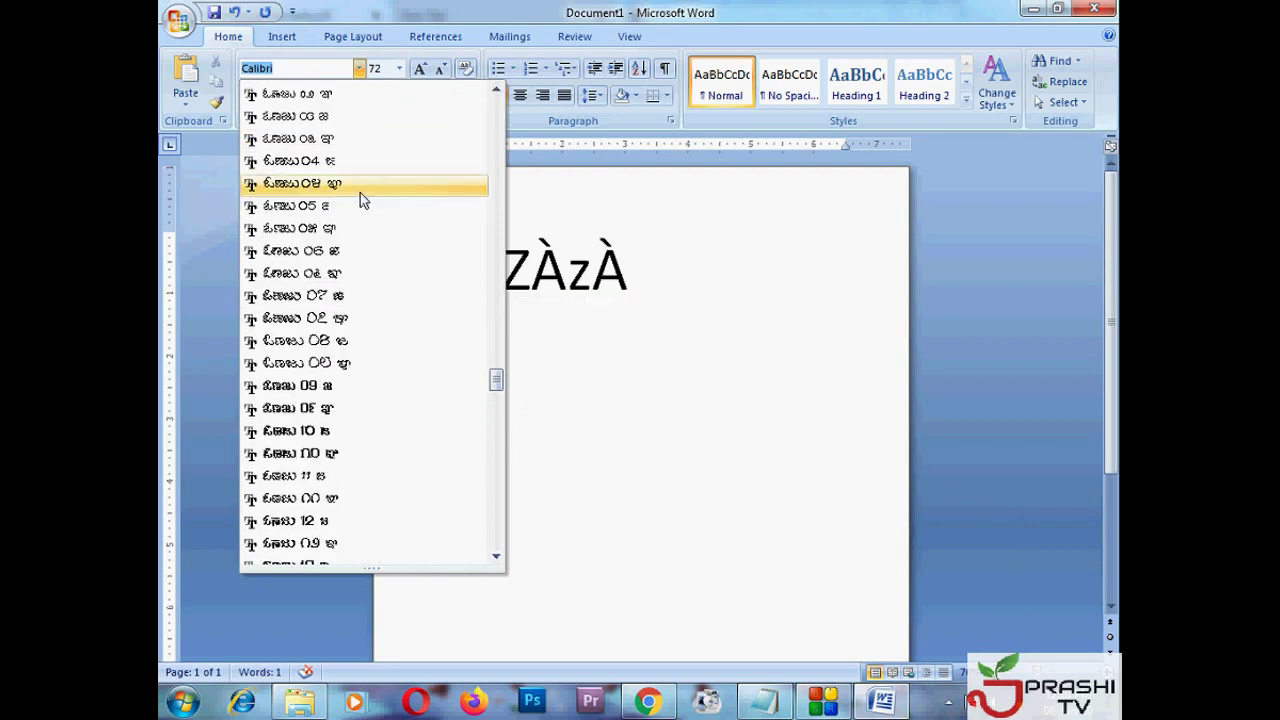
scroll(363, 204, "up", 3)
scroll(366, 190, "down", 2)
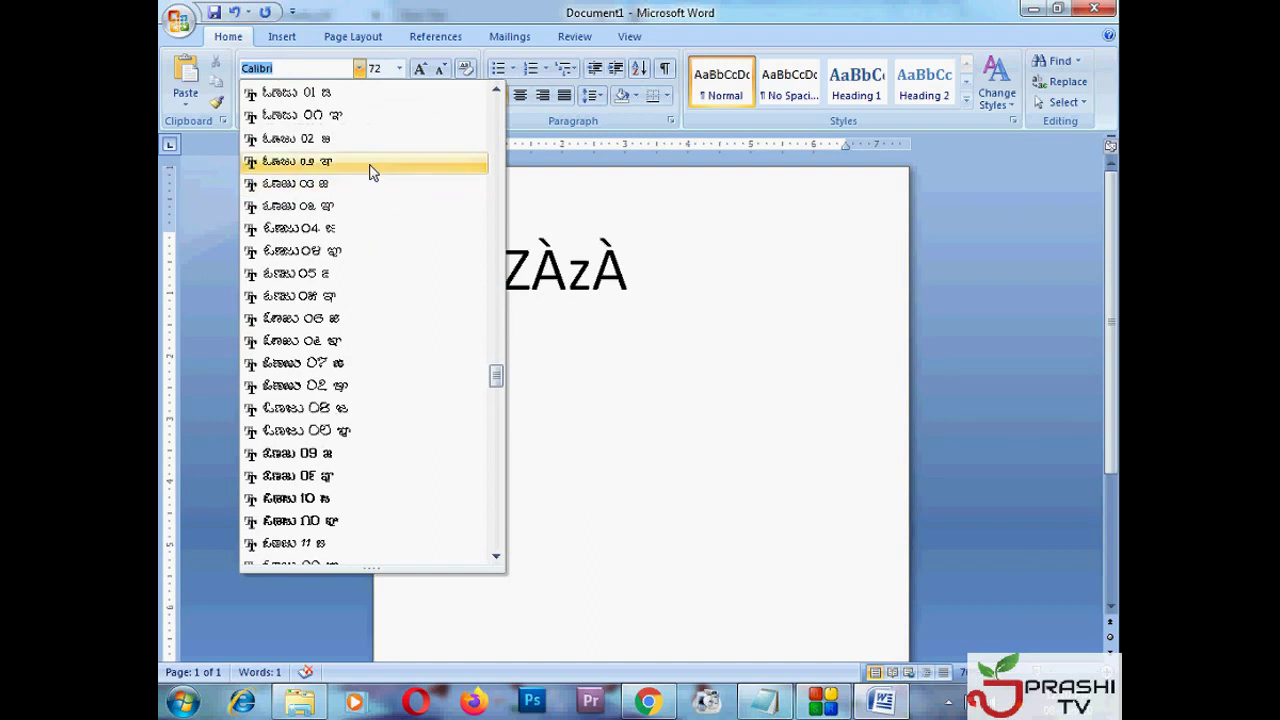
left_click(366, 455)
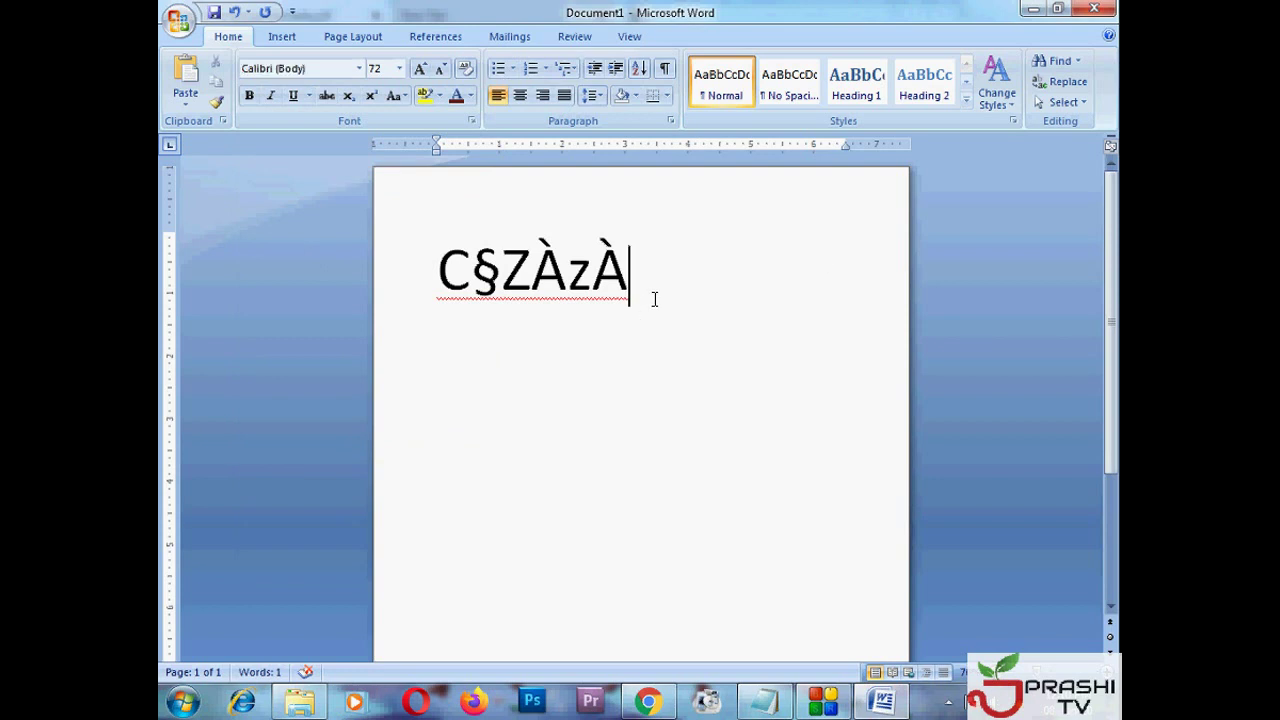
Step: Type C and apply the Nudi 27 e font to the whole first line
type("C")
triple_click(536, 268)
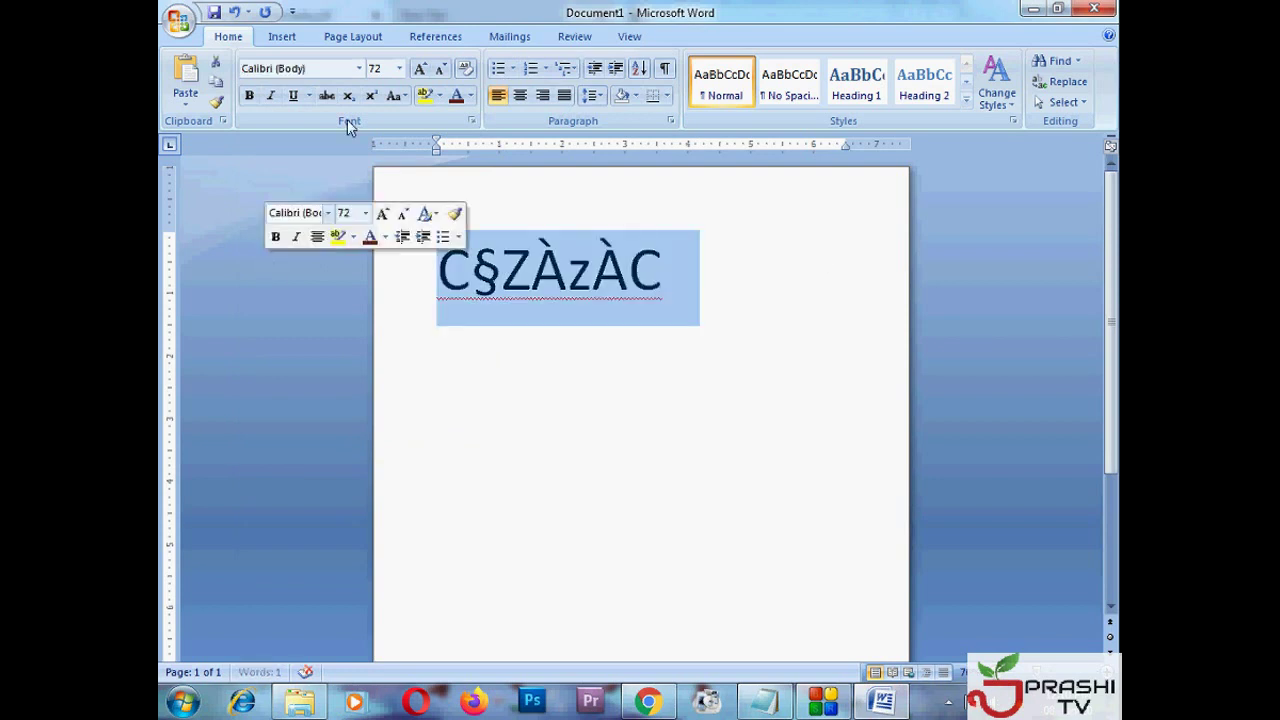
left_click(359, 68)
left_click_drag(497, 120, 494, 414)
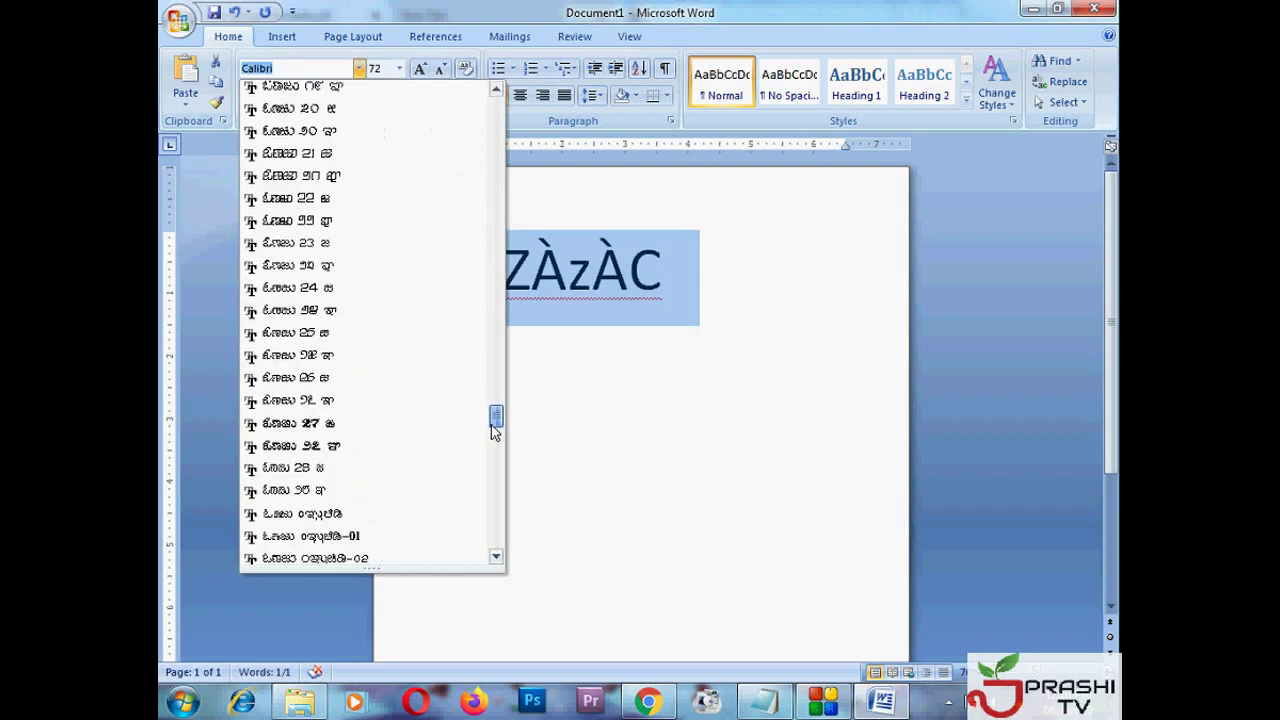
left_click(368, 424)
left_click(618, 262)
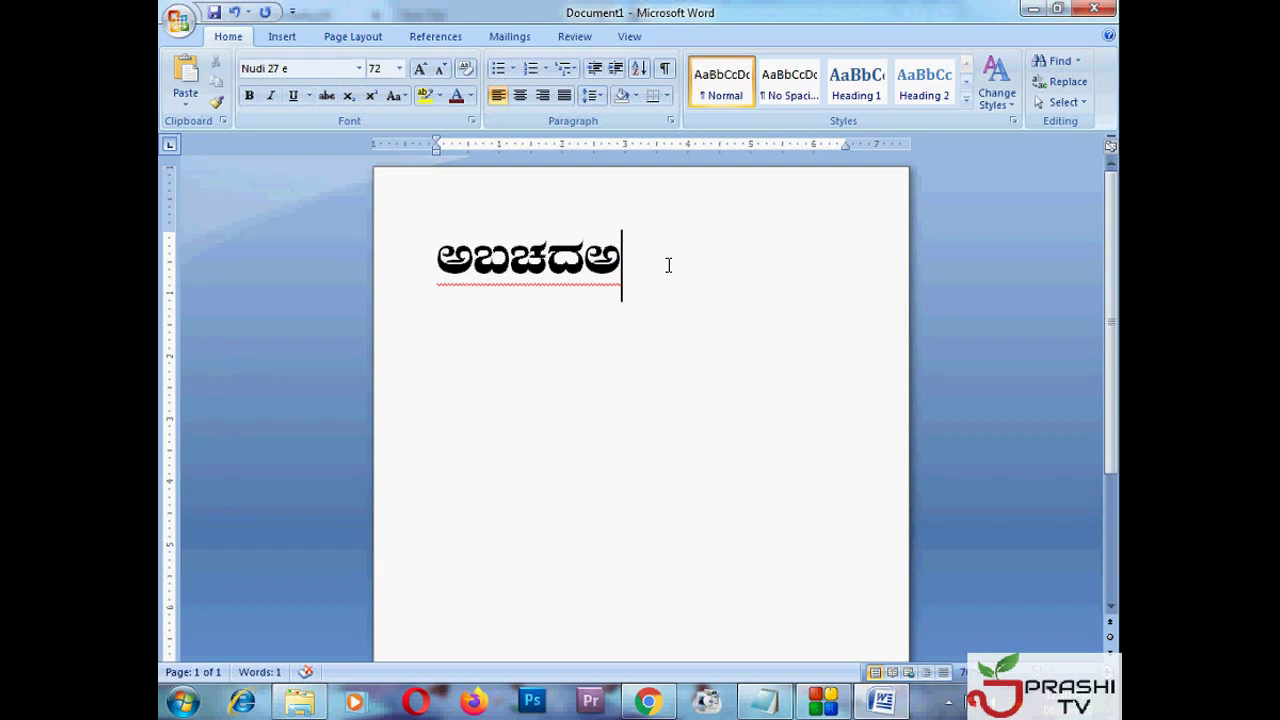
Step: Type the vowels ಅಆಇಈಉಊಋ on a new line, then delete the first line
key("Return")
type("ಅಆ")
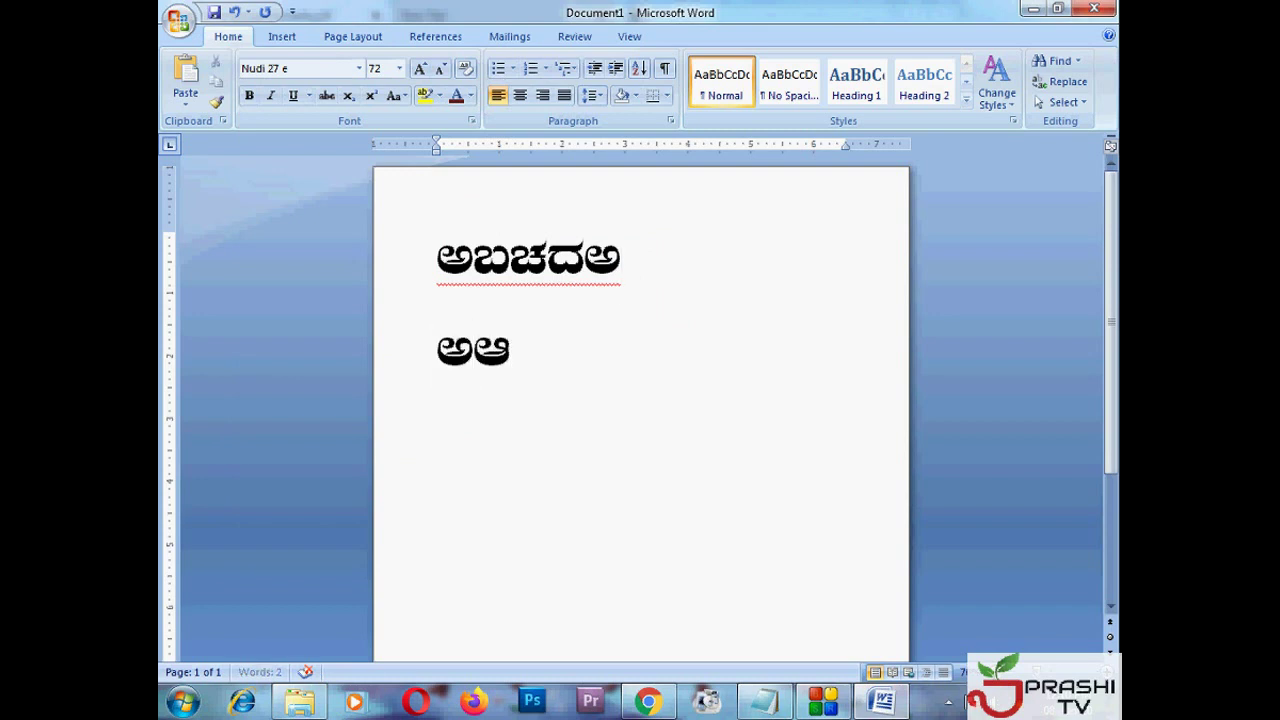
type("ಇಈ")
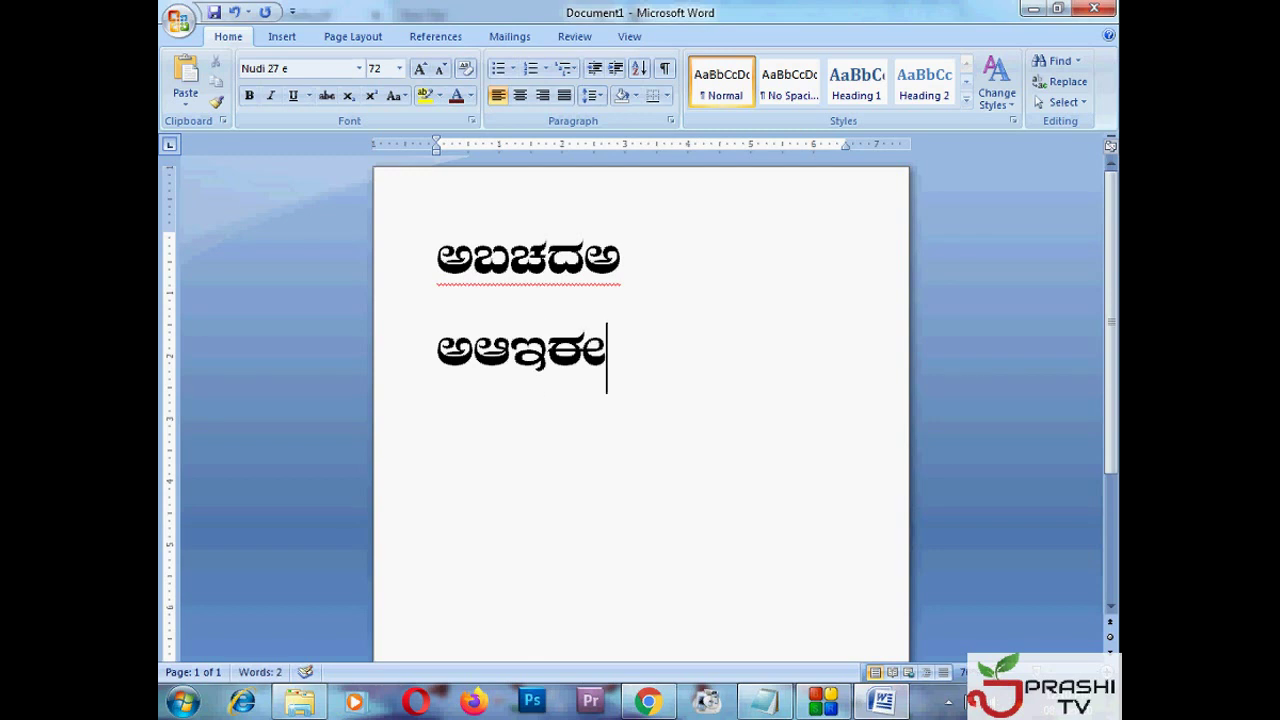
type("ಉಊ")
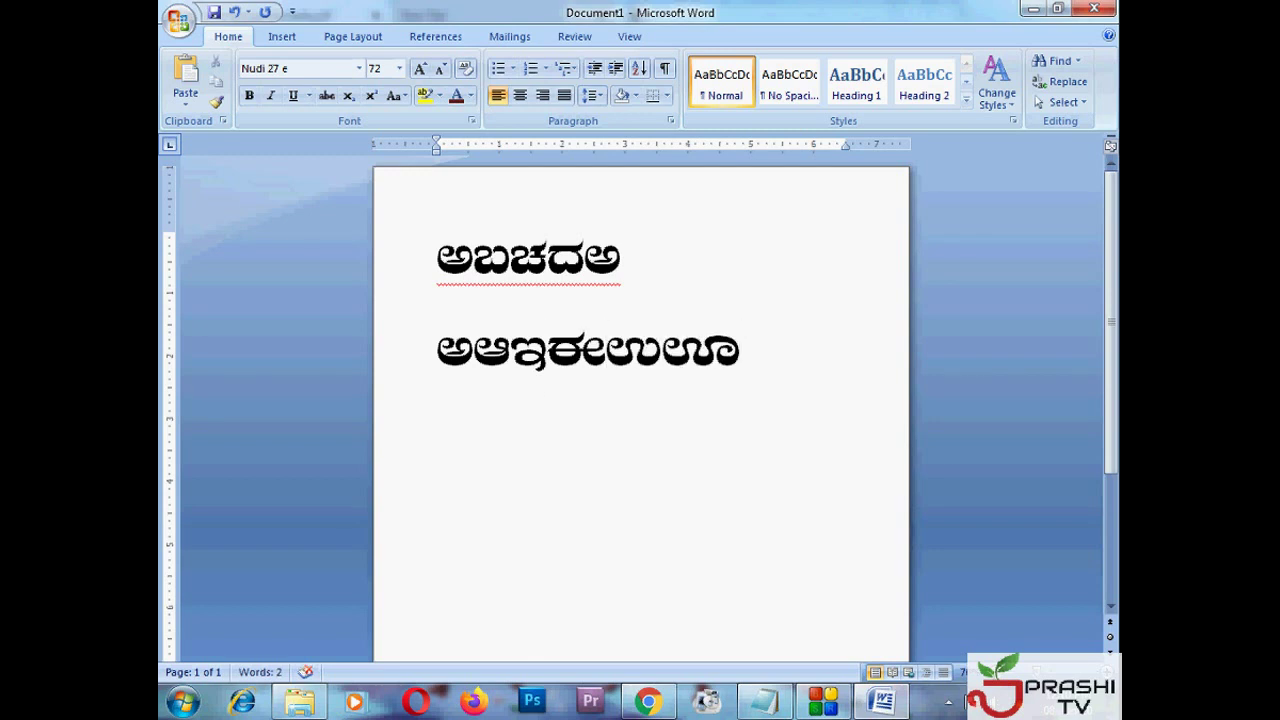
type("ರ")
key("BackSpace")
type("ಋ")
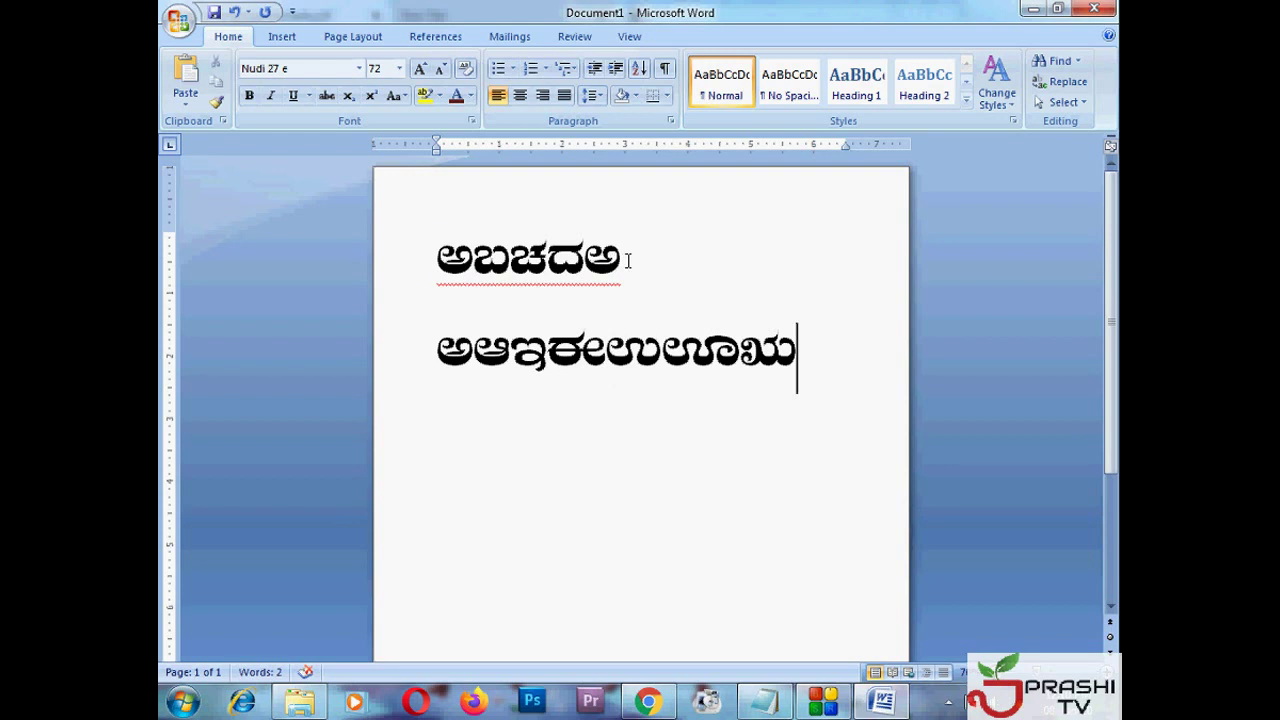
left_click(359, 261)
key("Delete")
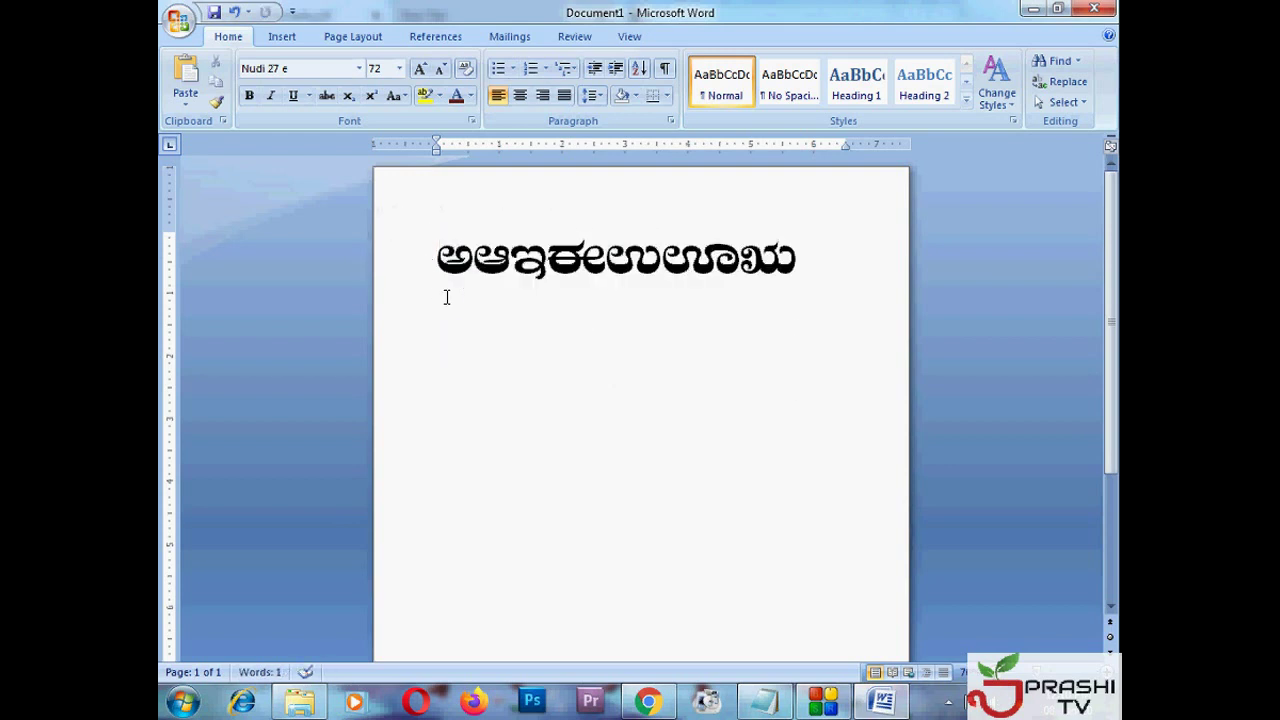
Step: Select the whole Kannada vowel line and apply the Nudi 01 e font
key("ctrl+a")
left_click(623, 309)
key("ctrl+a")
left_click(359, 70)
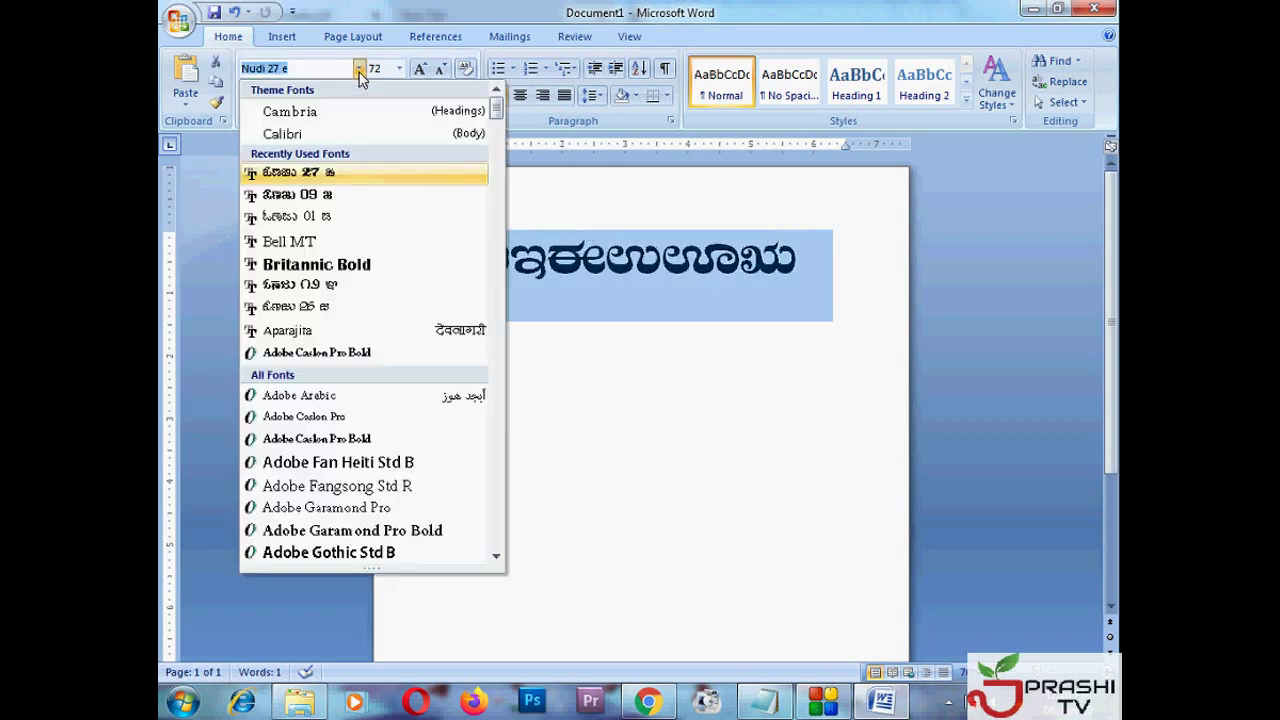
left_click_drag(496, 115, 497, 378)
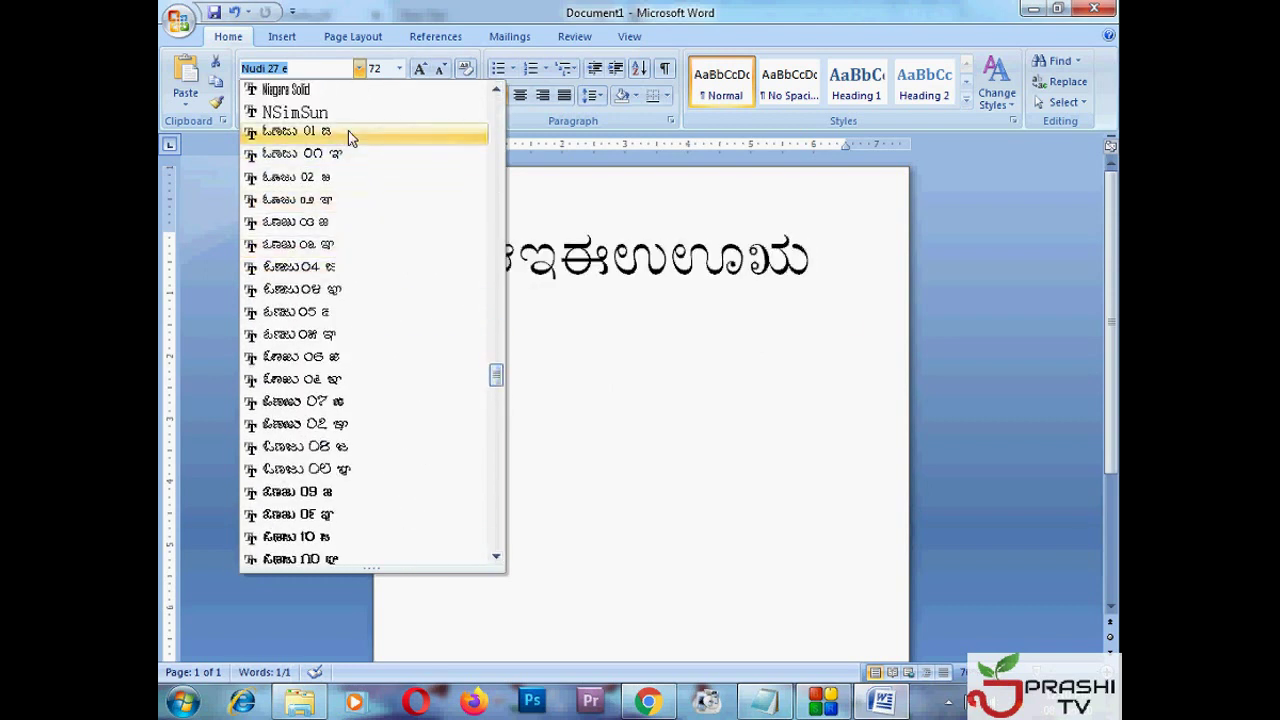
left_click(350, 137)
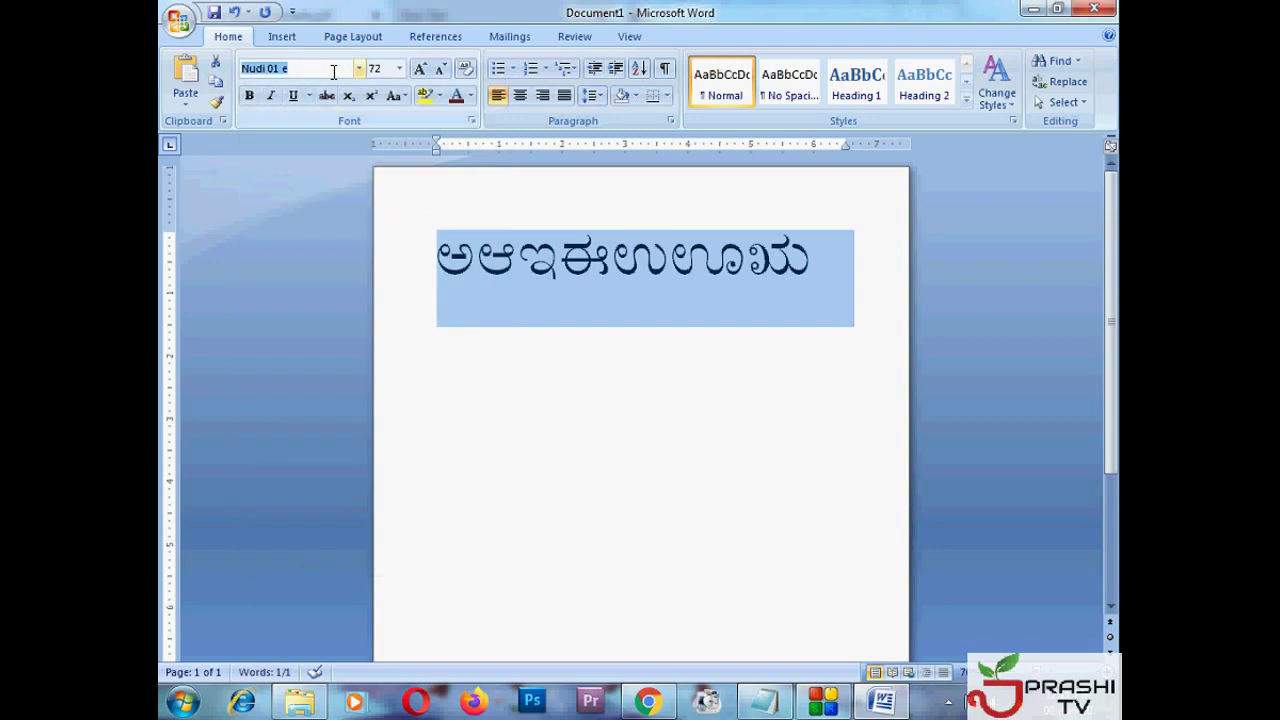
Step: Try Nudi 09 e, then apply Nudi 27 k to the vowel line
left_click(358, 68)
key("Down")
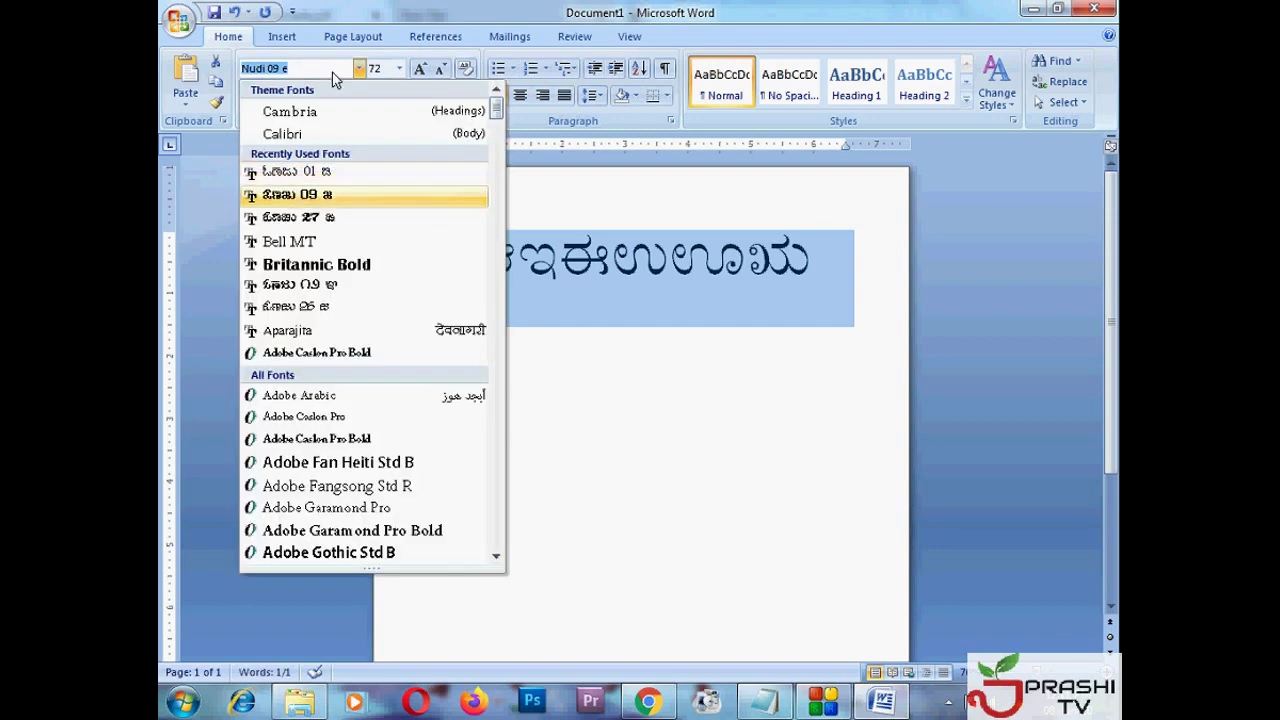
left_click(332, 72)
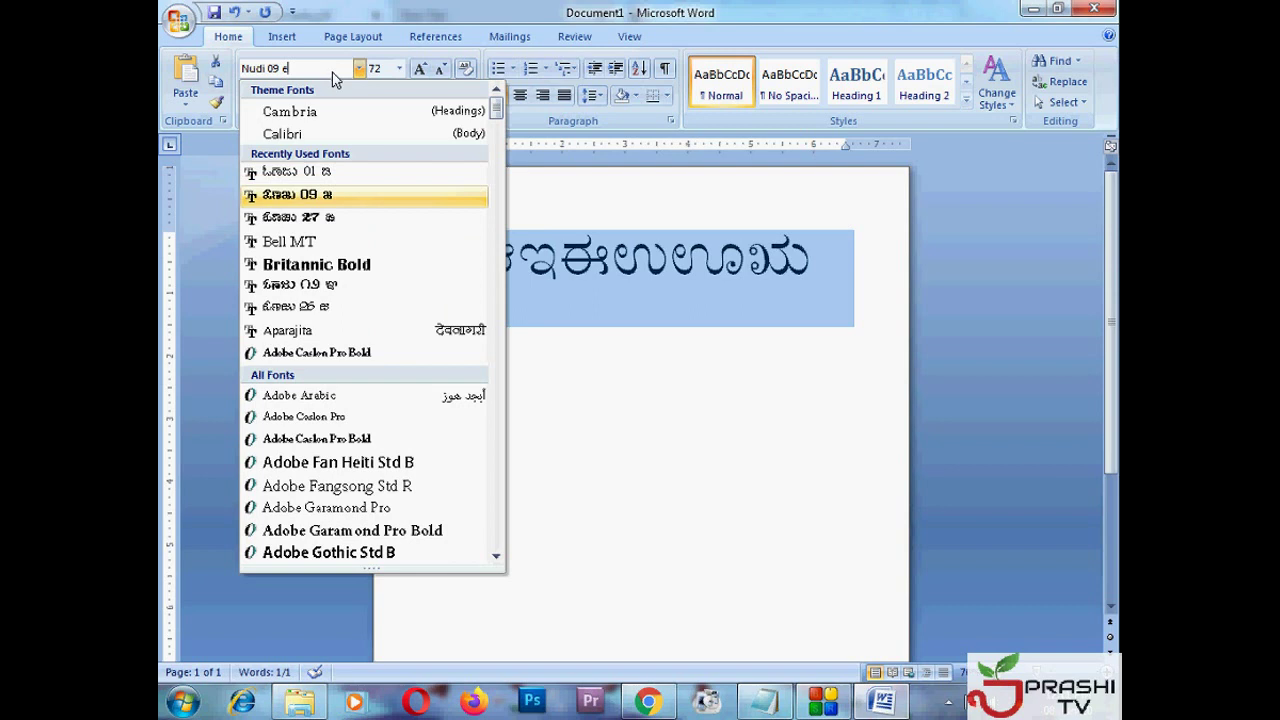
left_click(280, 72)
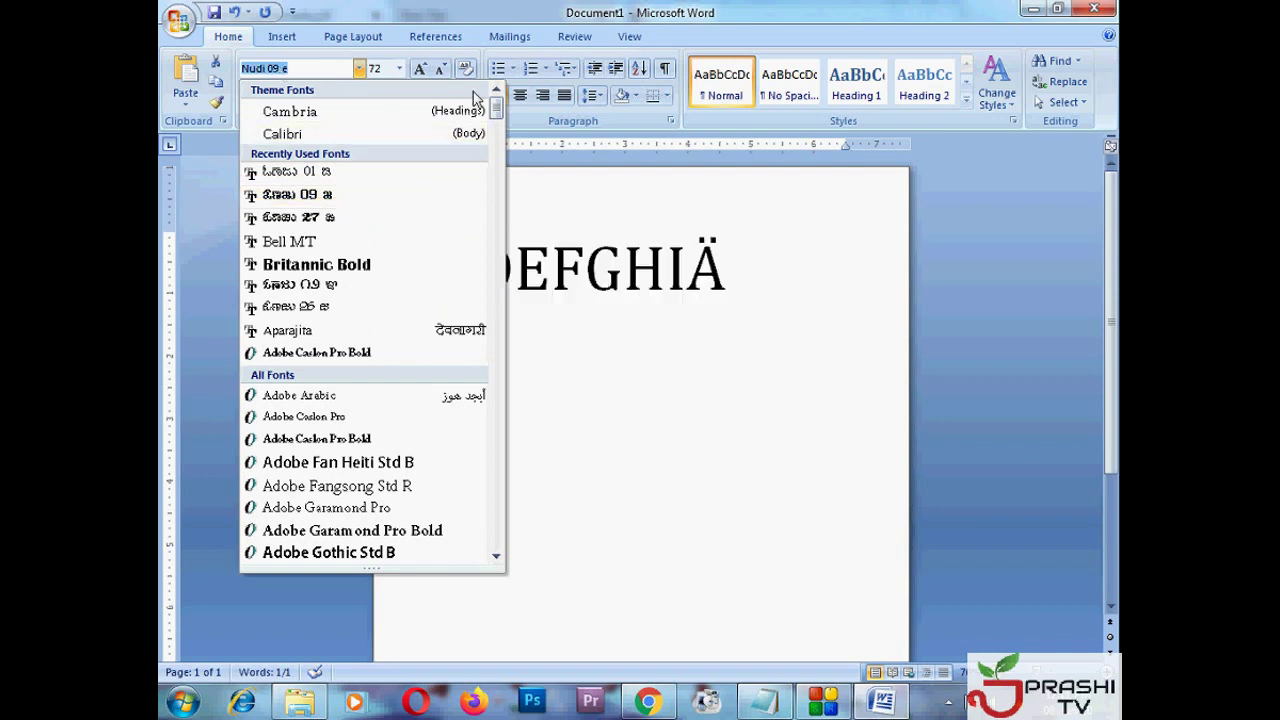
scroll(497, 188, "down", 4)
left_click_drag(496, 122, 494, 449)
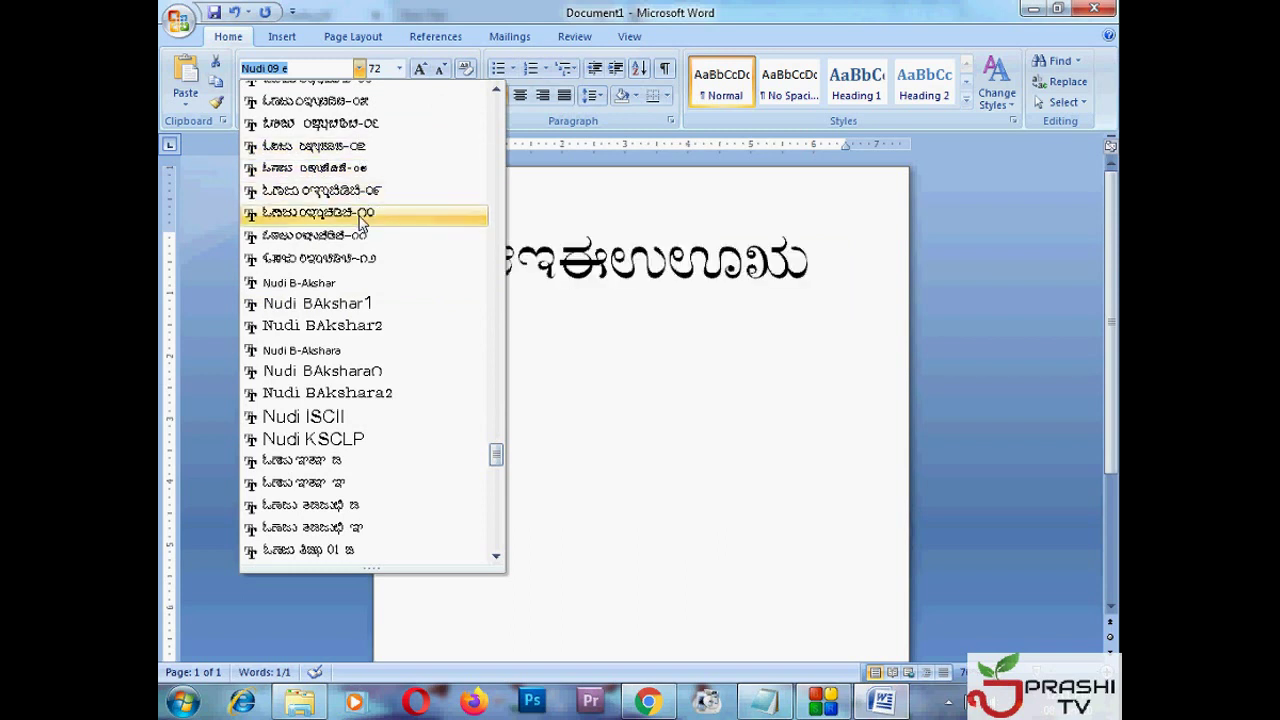
scroll(360, 200, "up", 4)
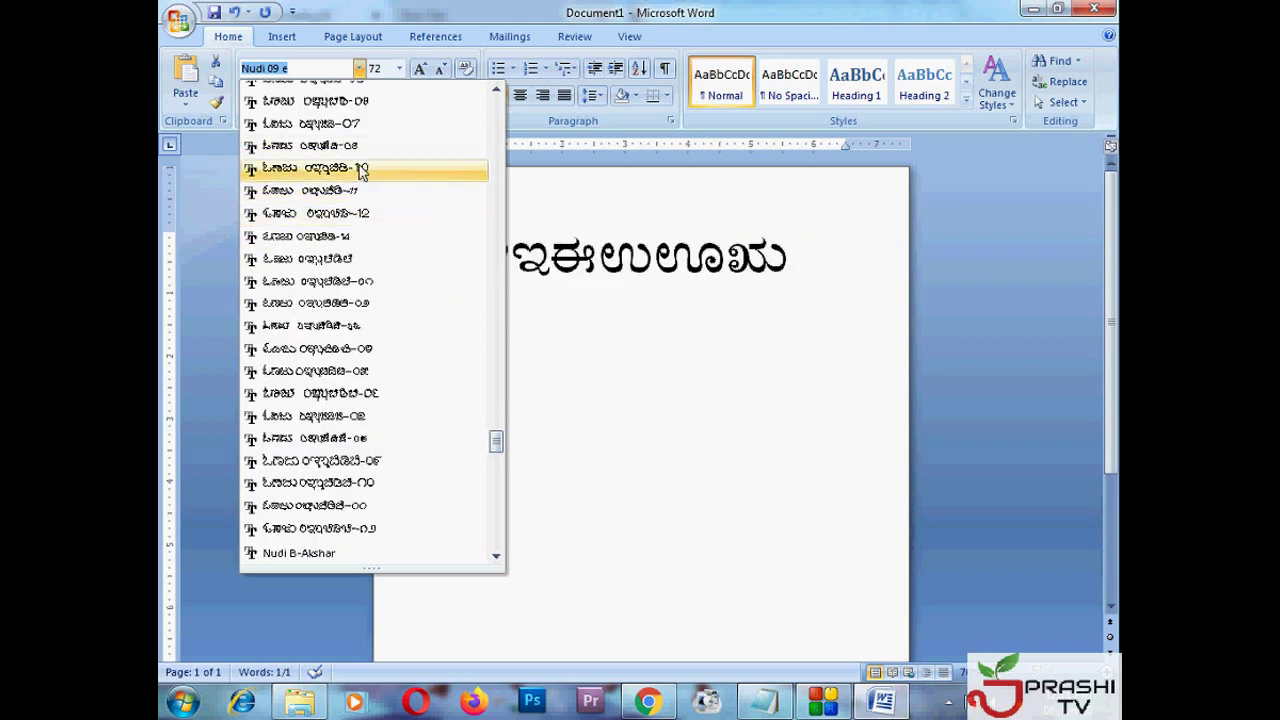
scroll(362, 158, "up", 1)
scroll(360, 158, "up", 1)
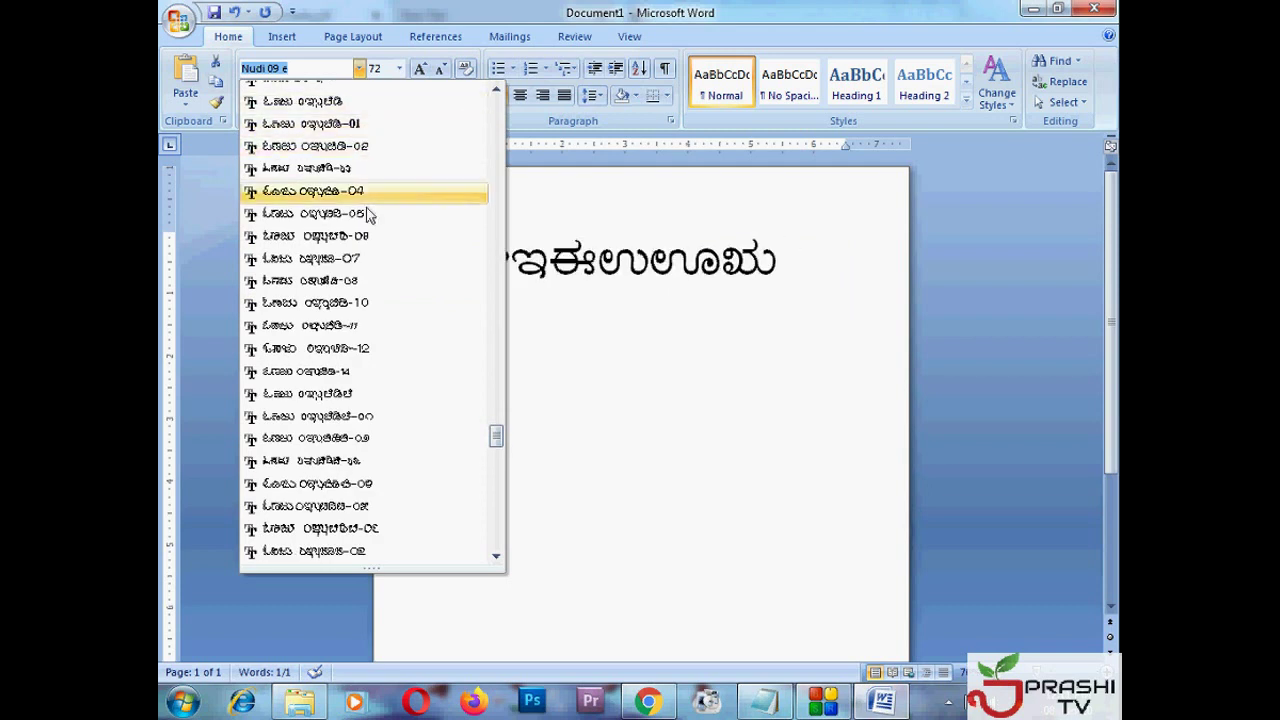
scroll(362, 250, "up", 2)
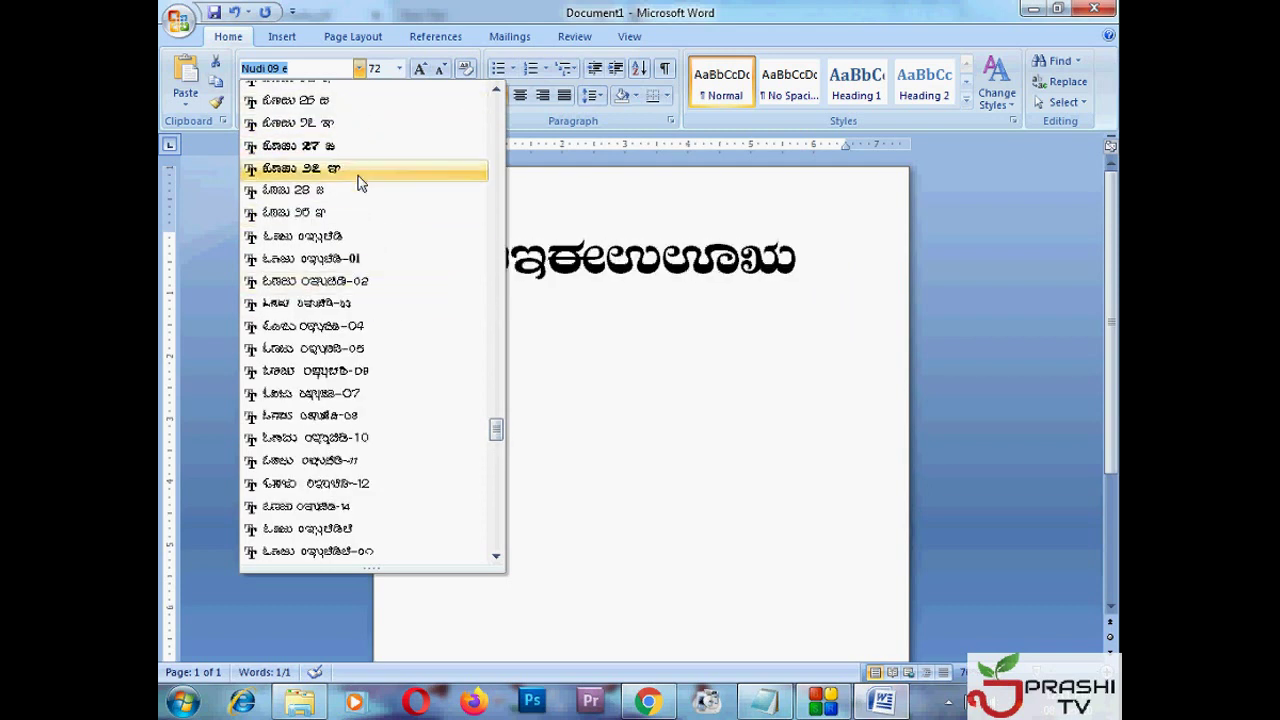
left_click(358, 172)
Step: Start a new empty line beneath the Nudi 27 k vowel line
left_click(552, 285)
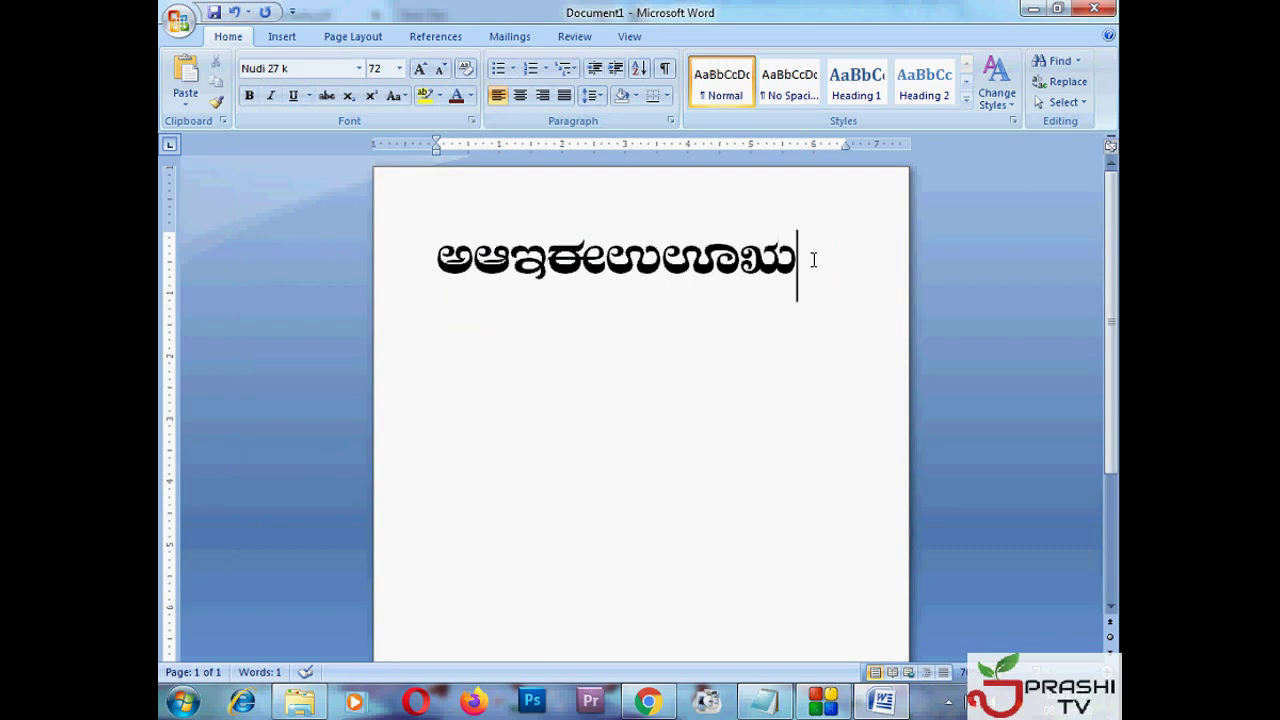
key("Return")
left_click(358, 68)
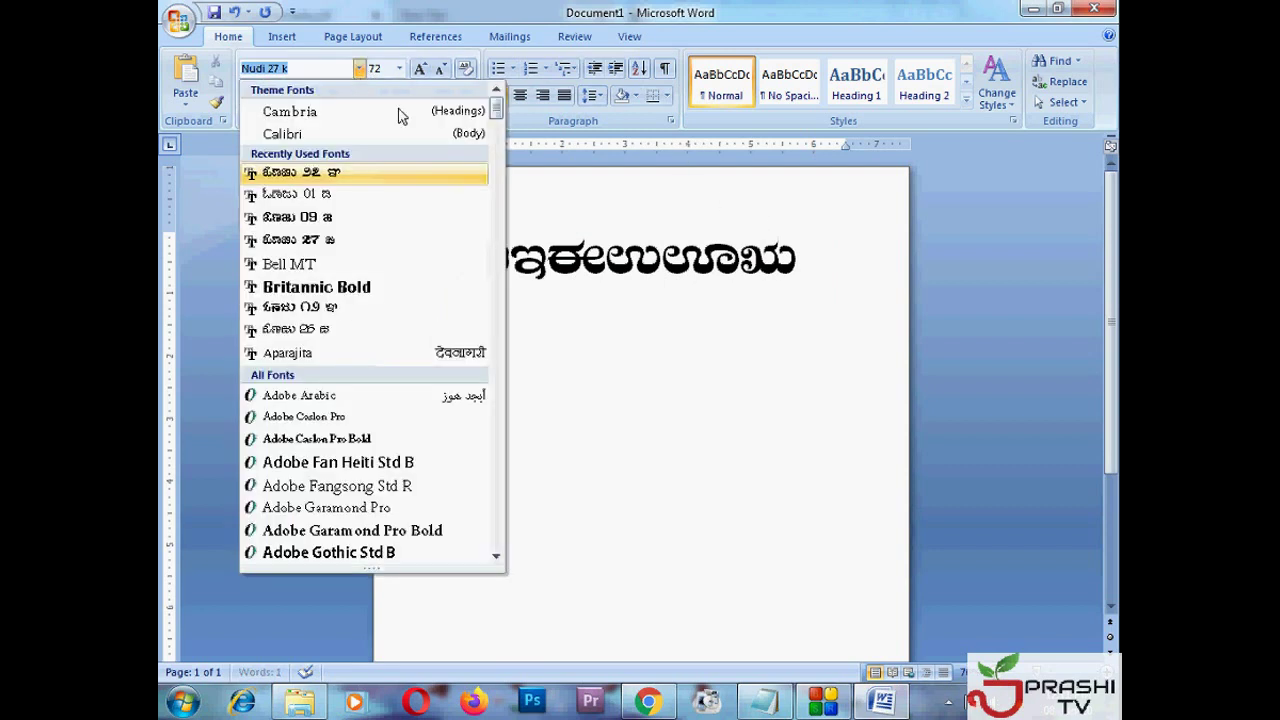
left_click(324, 114)
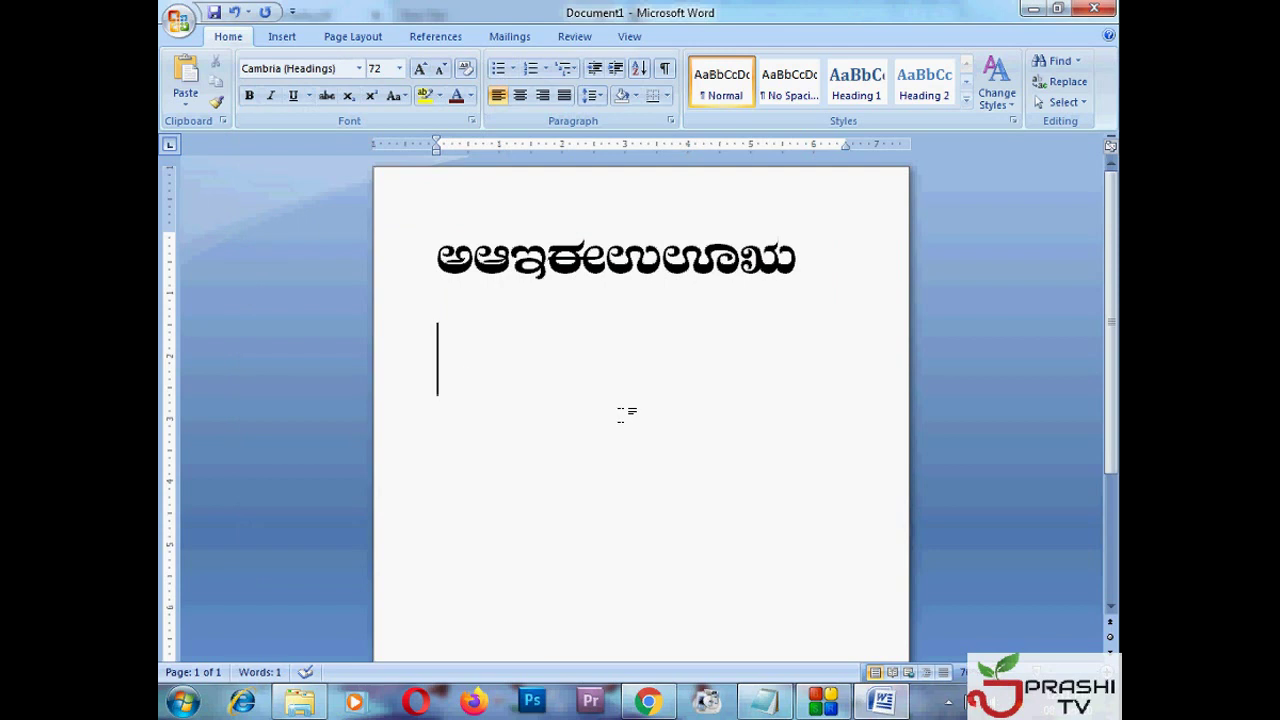
type("C§ZÀzÀ")
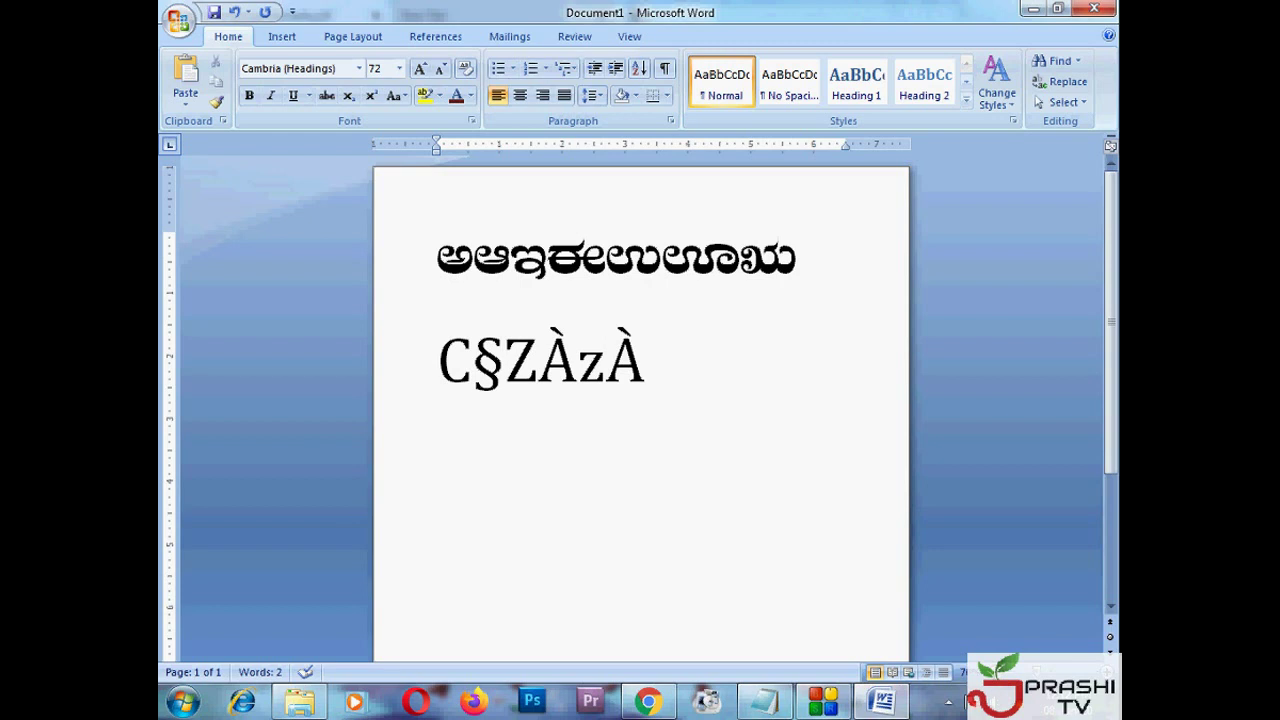
left_click_drag(708, 391, 366, 380)
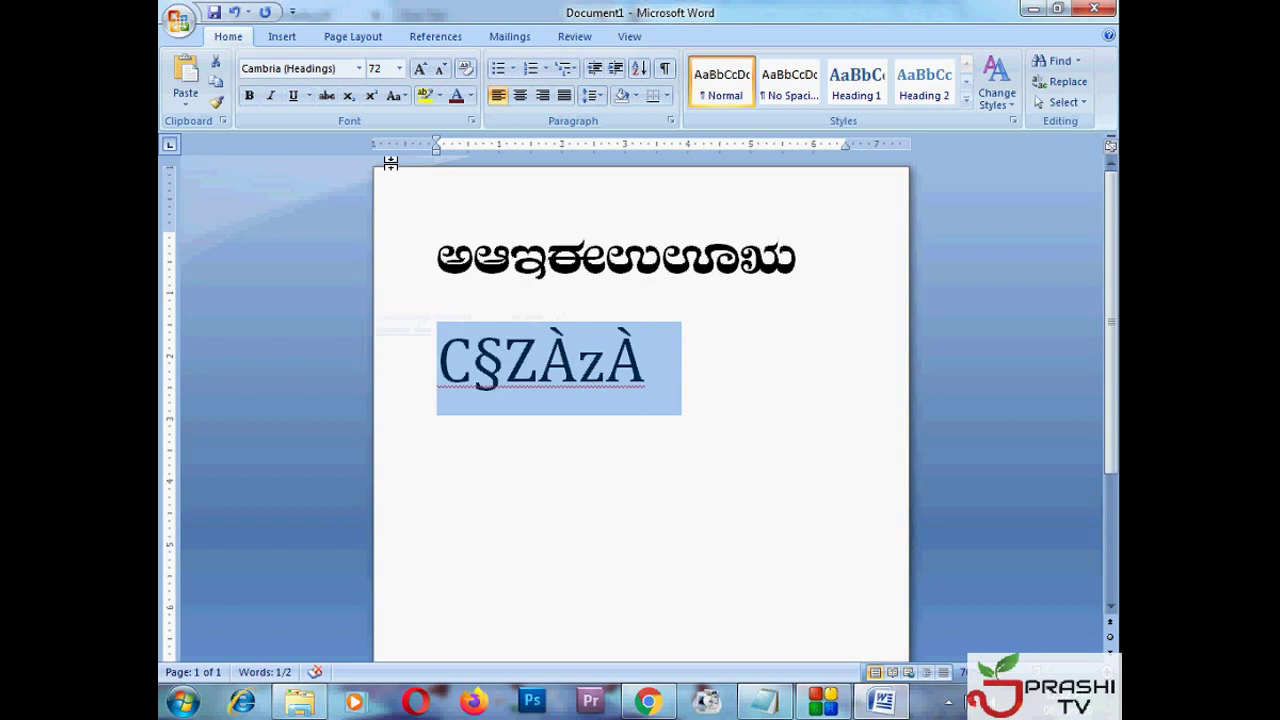
left_click(358, 68)
left_click(330, 134)
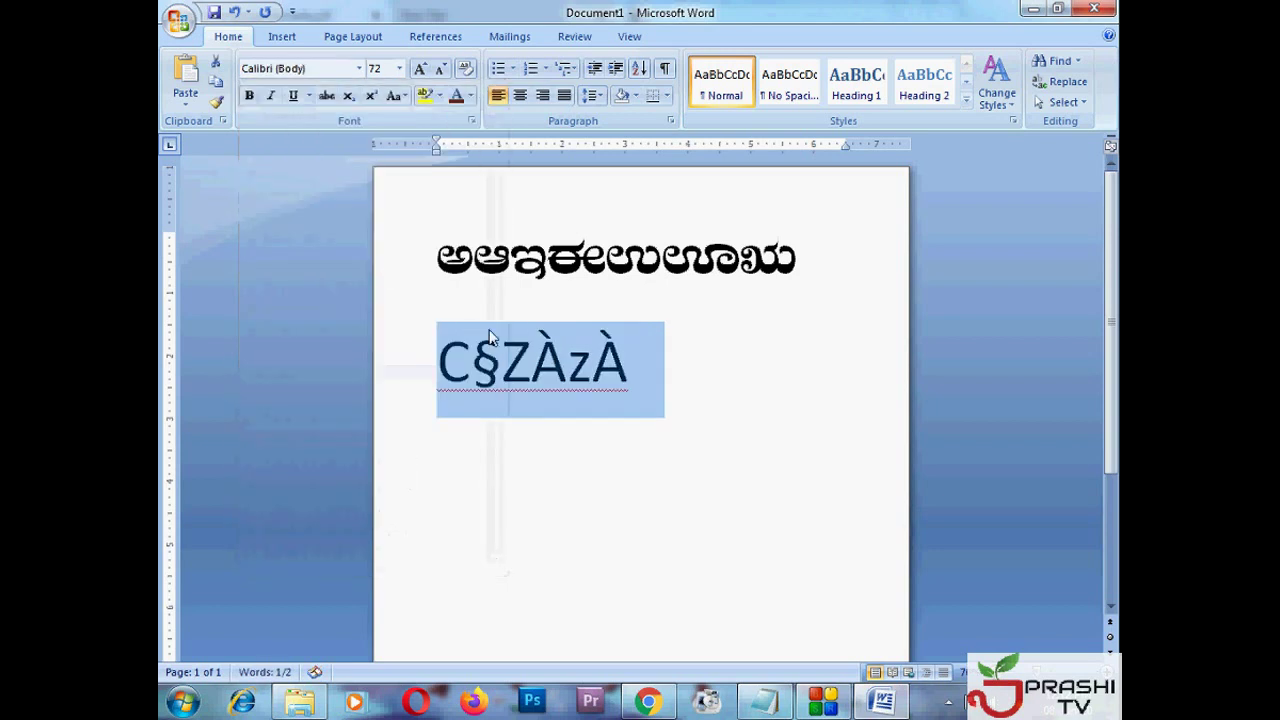
key("BackSpace")
key("BackSpace")
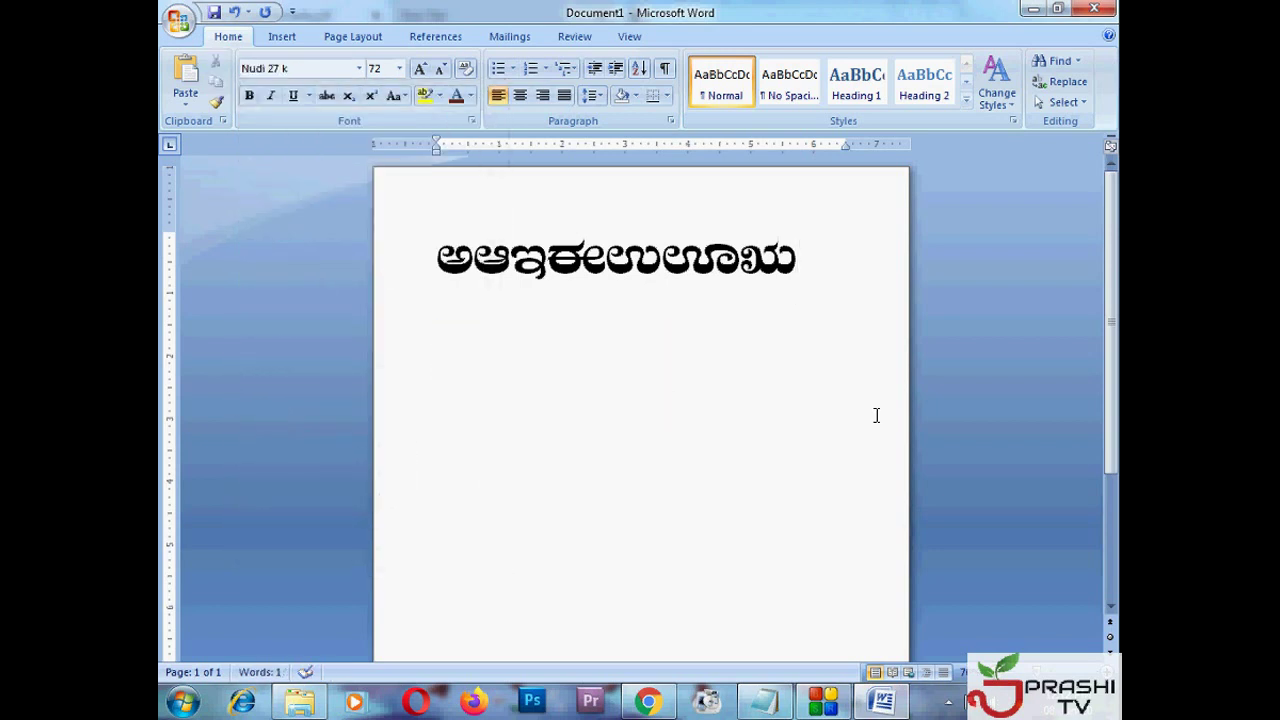
key("Return")
Step: Switch the empty line to Cambria, type abcd, and start a new line
left_click(358, 69)
left_click(289, 111)
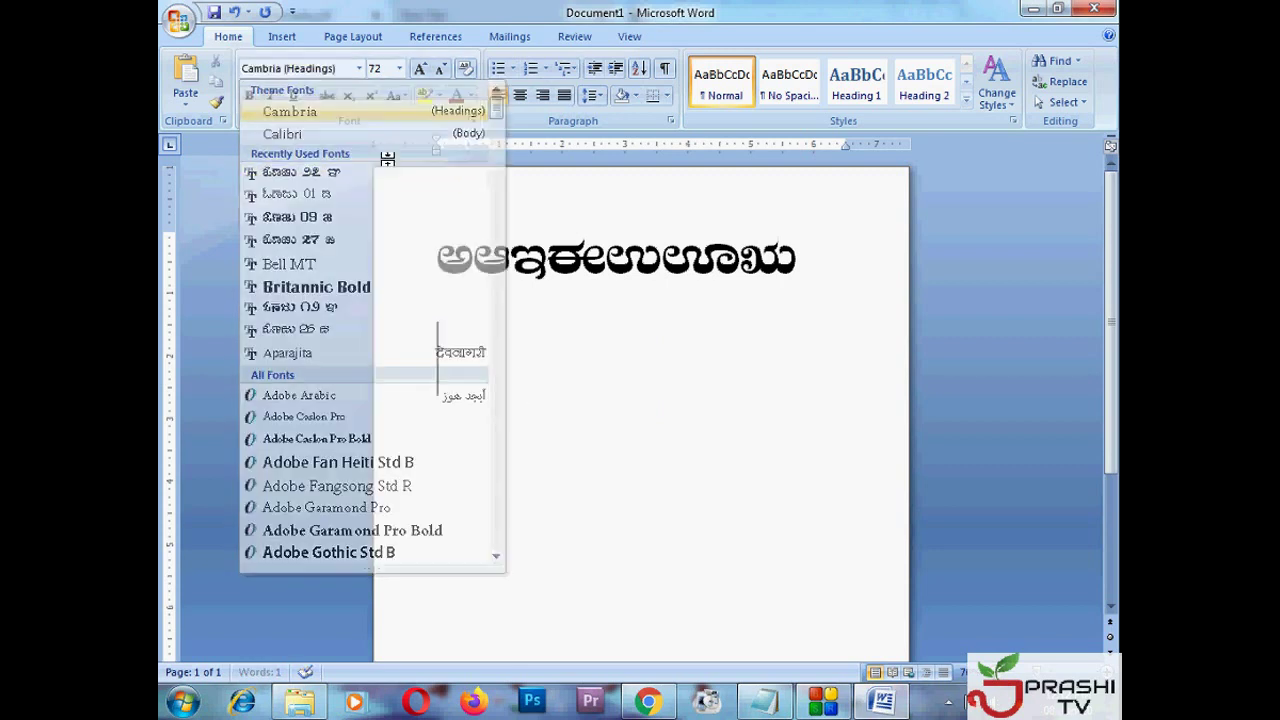
type("abcd")
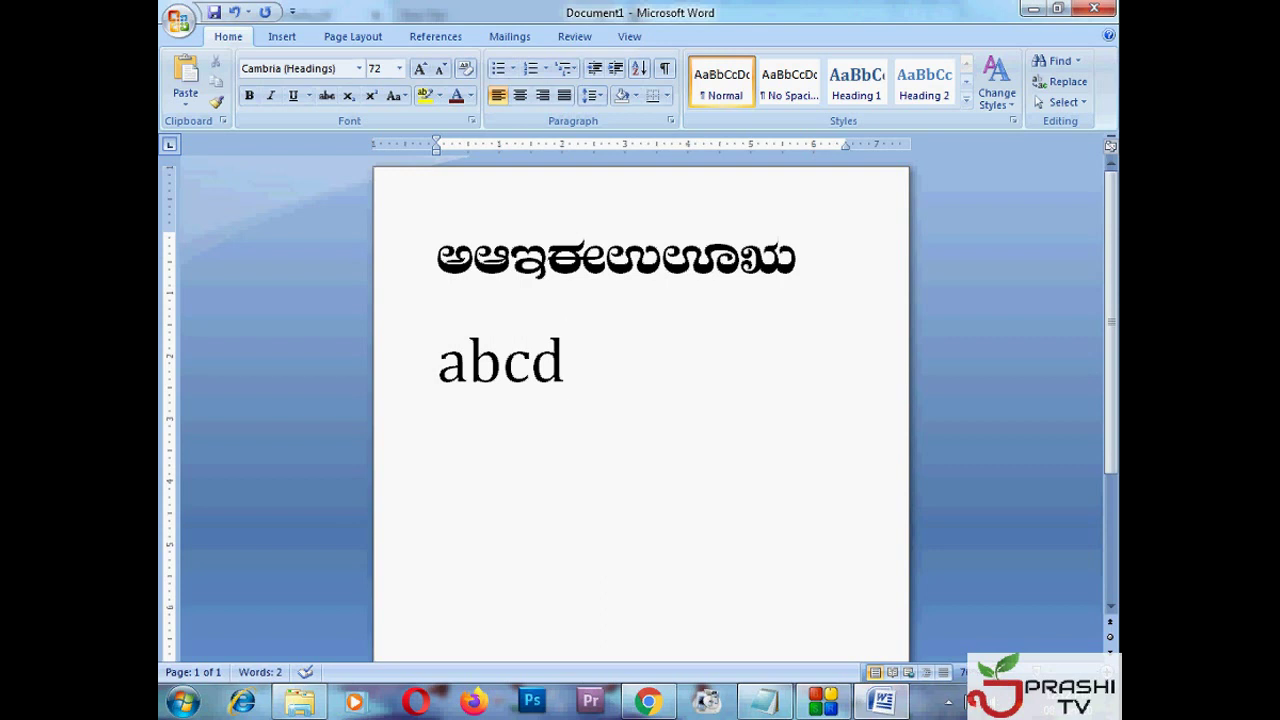
key("Return")
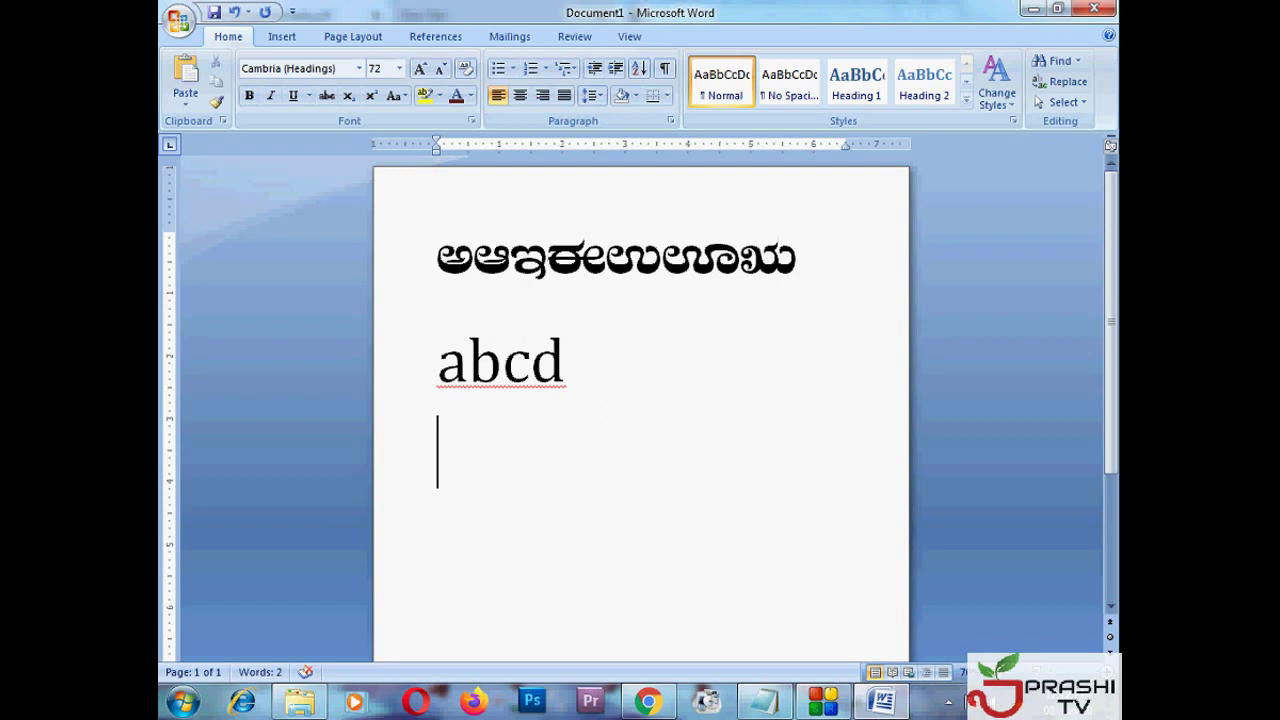
Step: Type ಅಆಇಈ on the next line in Nudi 27 k, then briefly select abcd
left_click(359, 68)
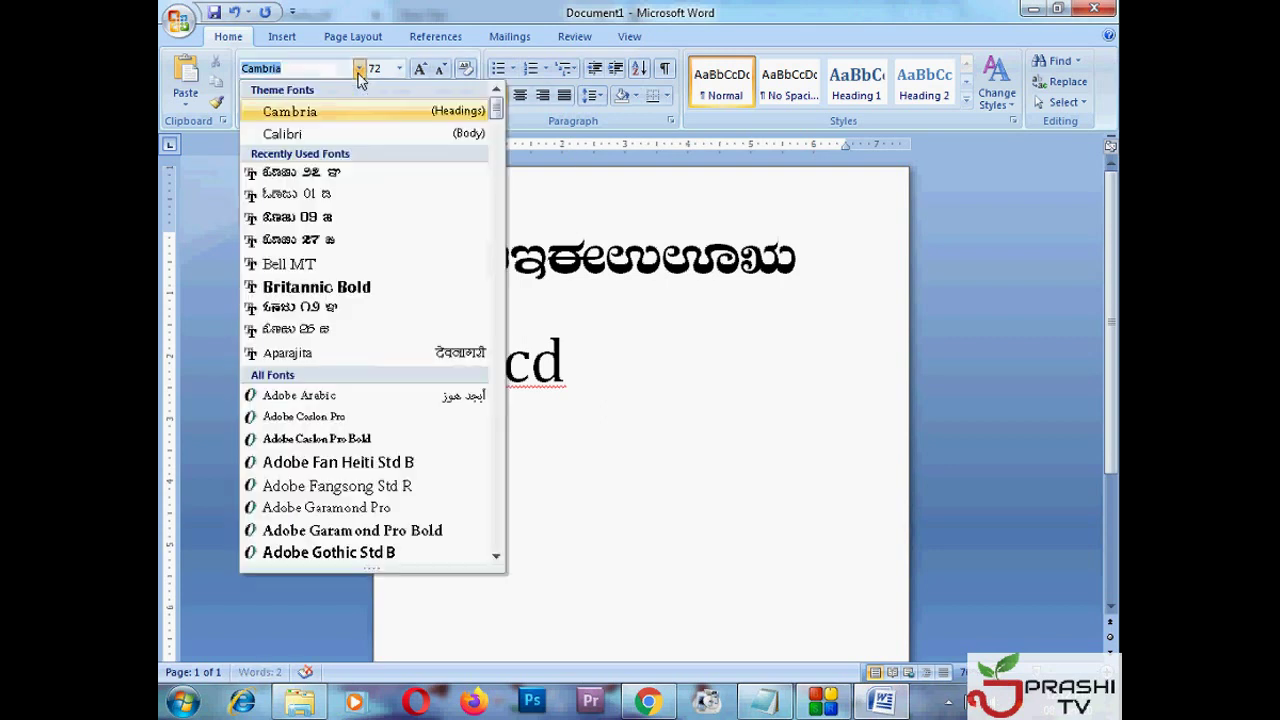
left_click(343, 176)
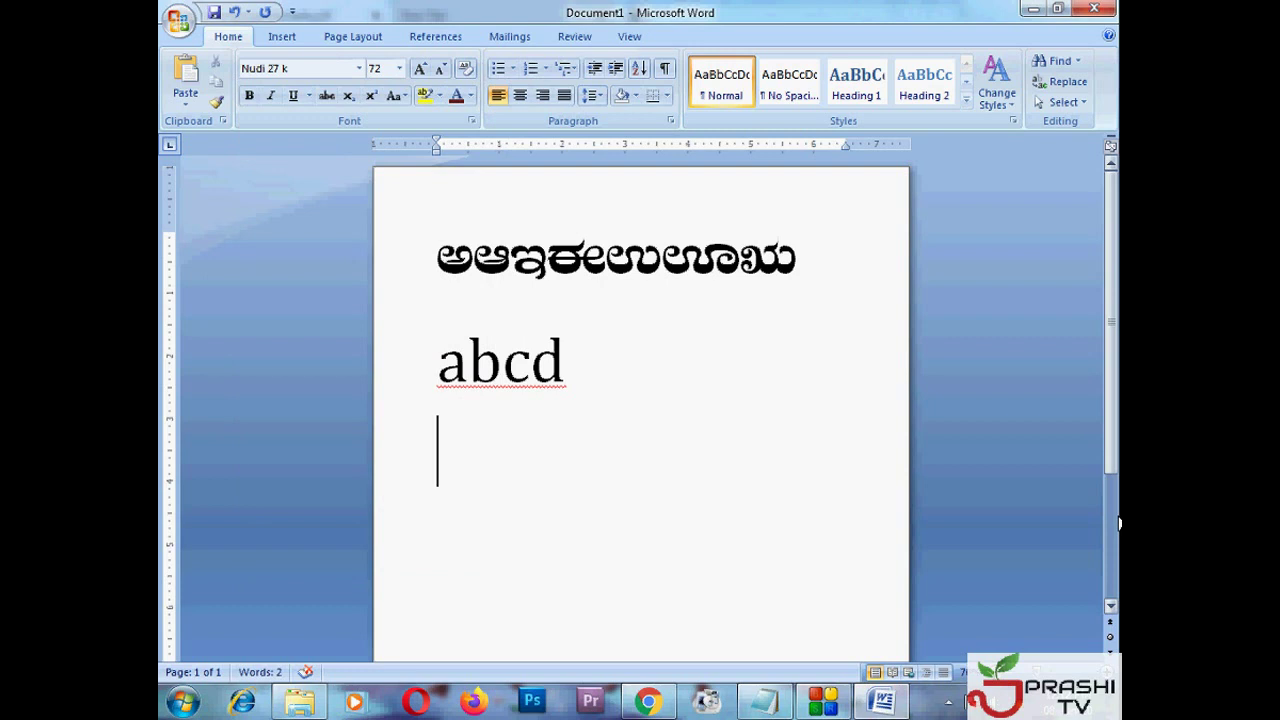
type("ಅ")
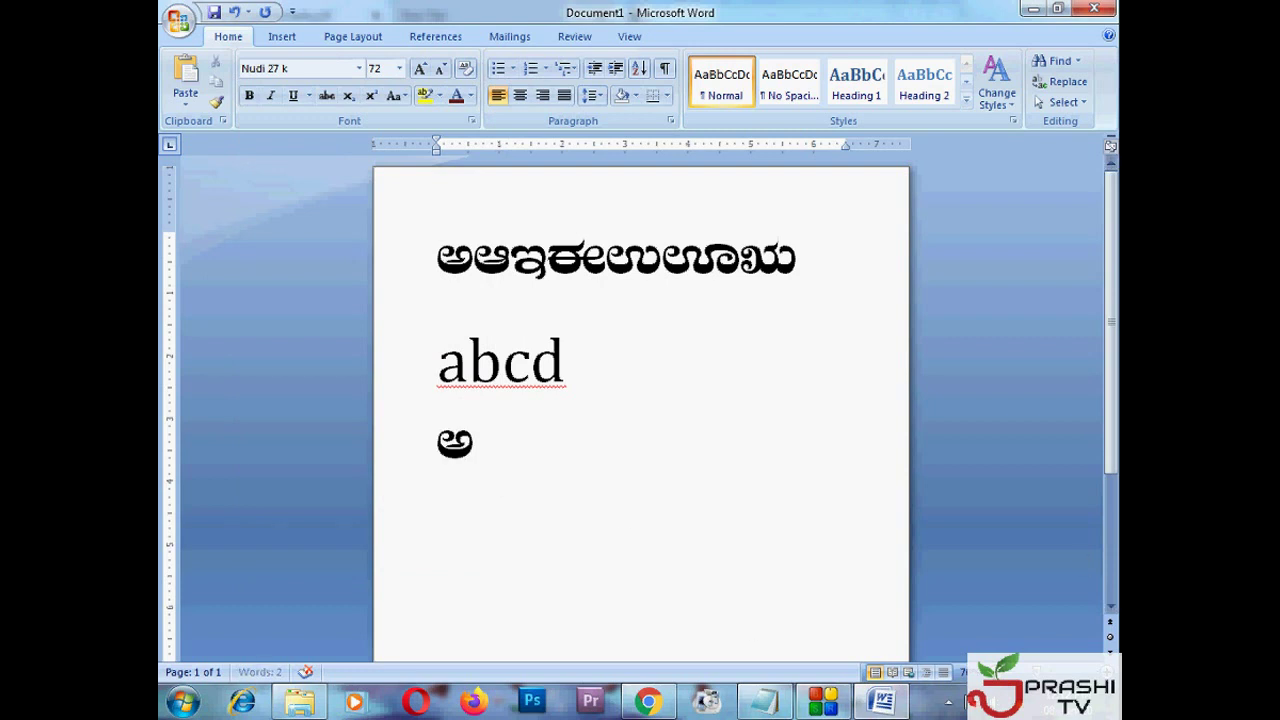
type("ಆಇಈ")
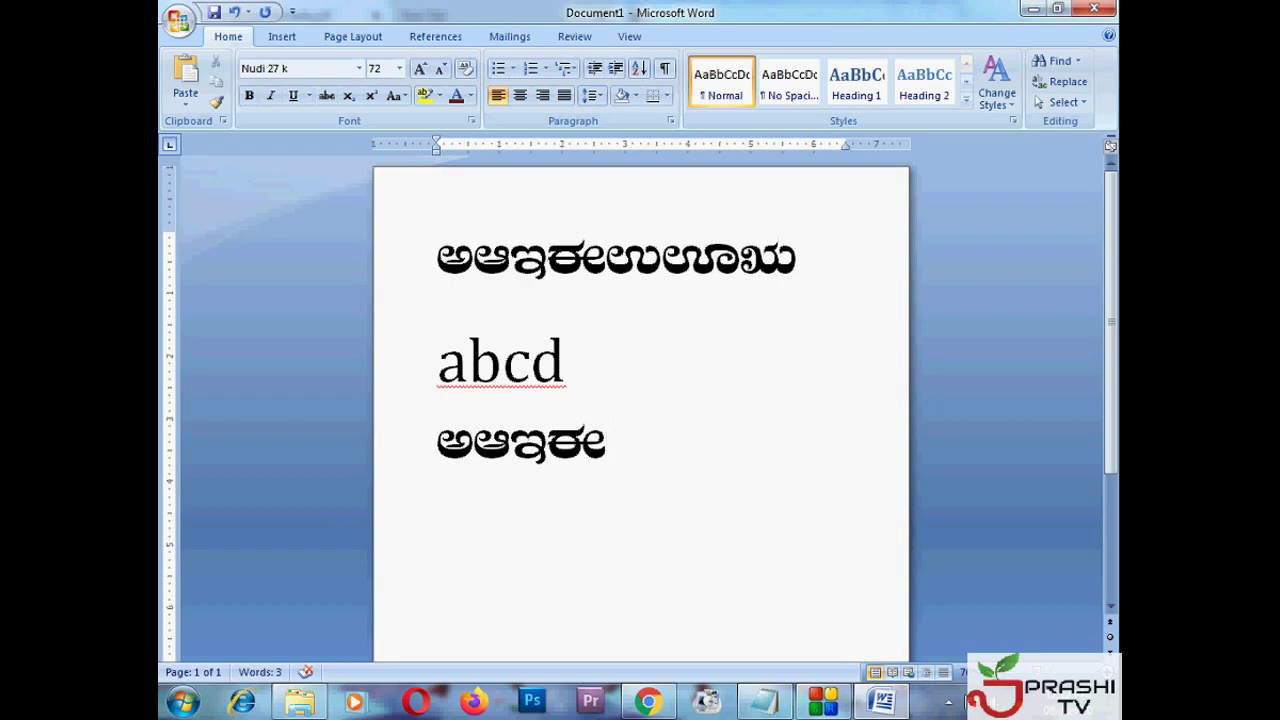
left_click(360, 69)
left_click(360, 69)
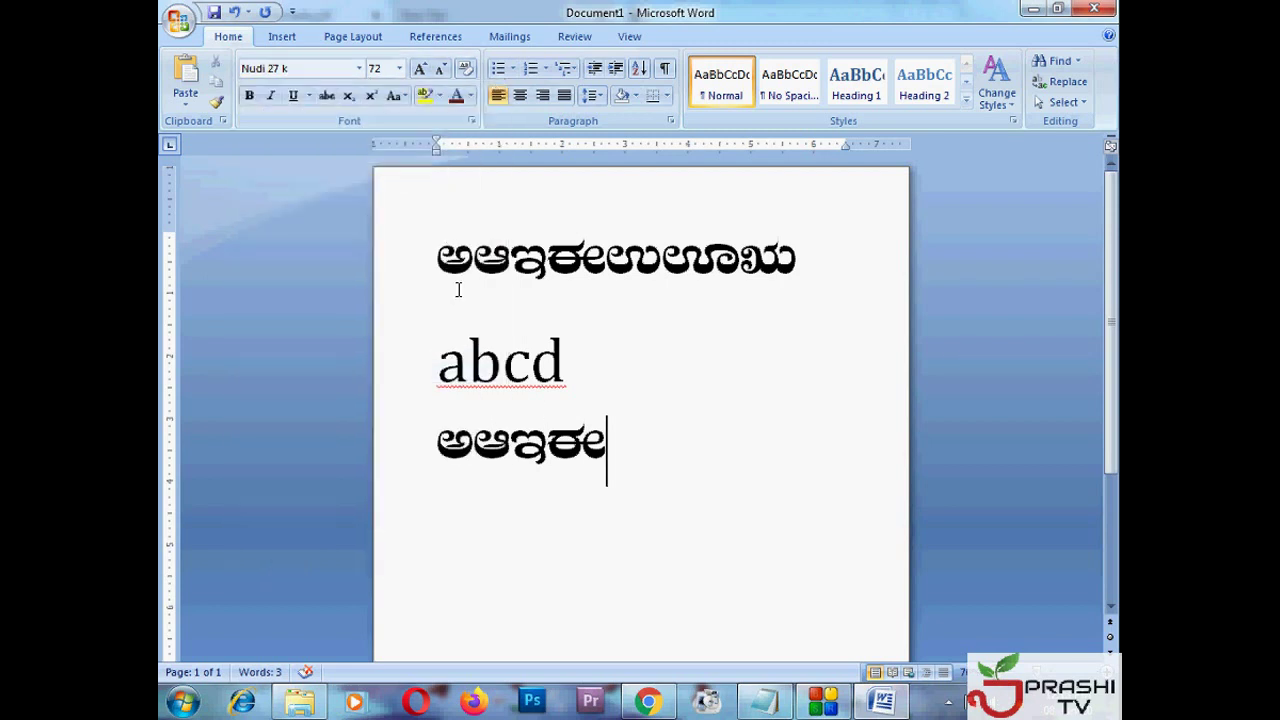
left_click_drag(457, 363, 574, 380)
left_click(591, 381)
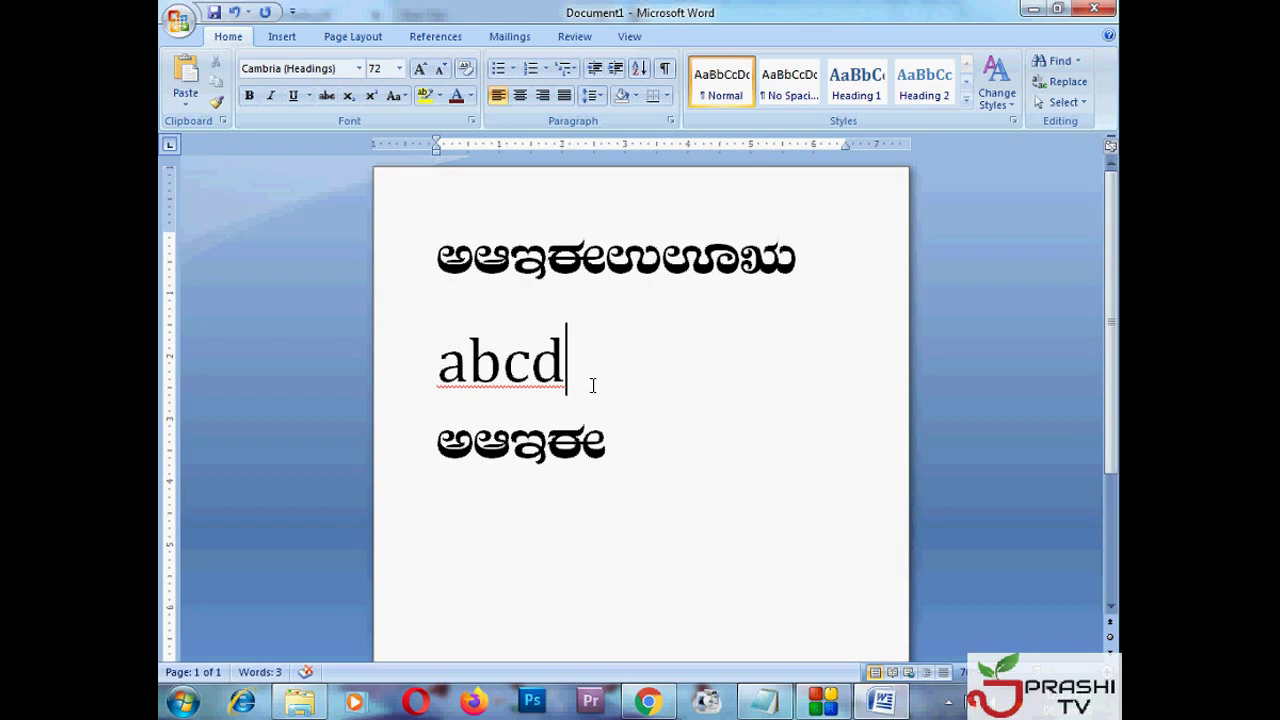
Step: Close Word and discard the changes to the practice document
left_click(180, 22)
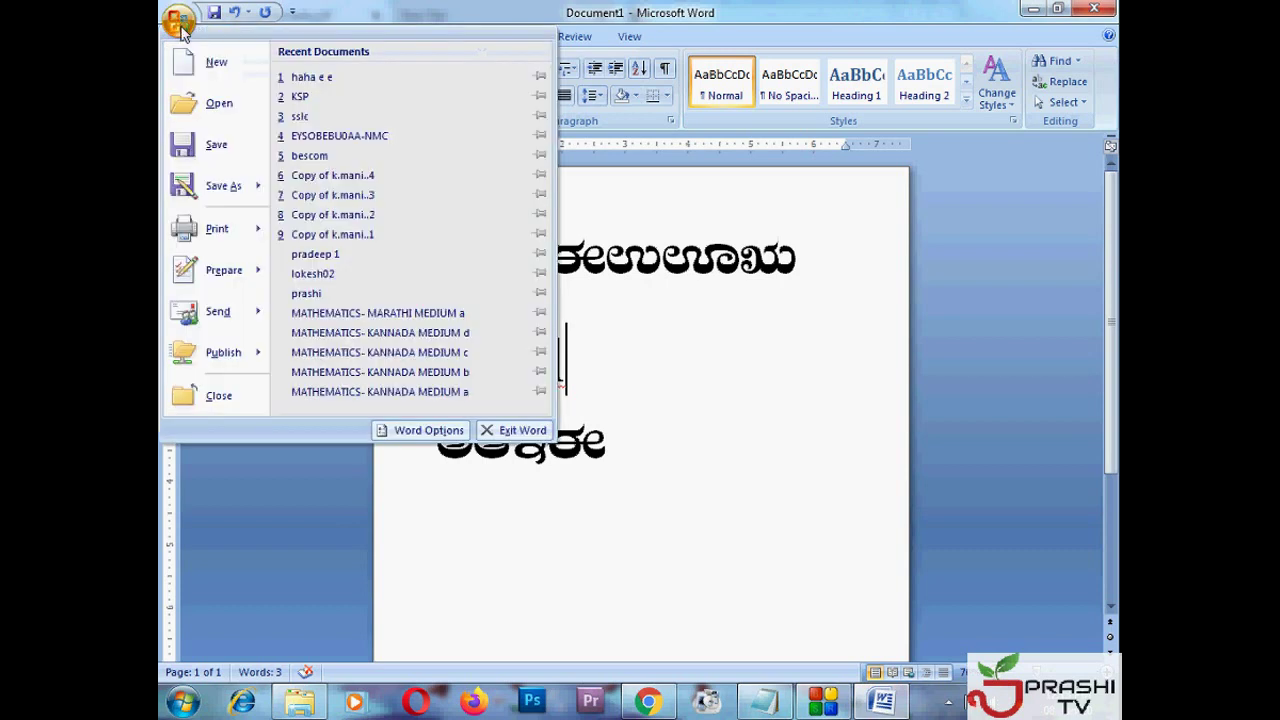
left_click(835, 277)
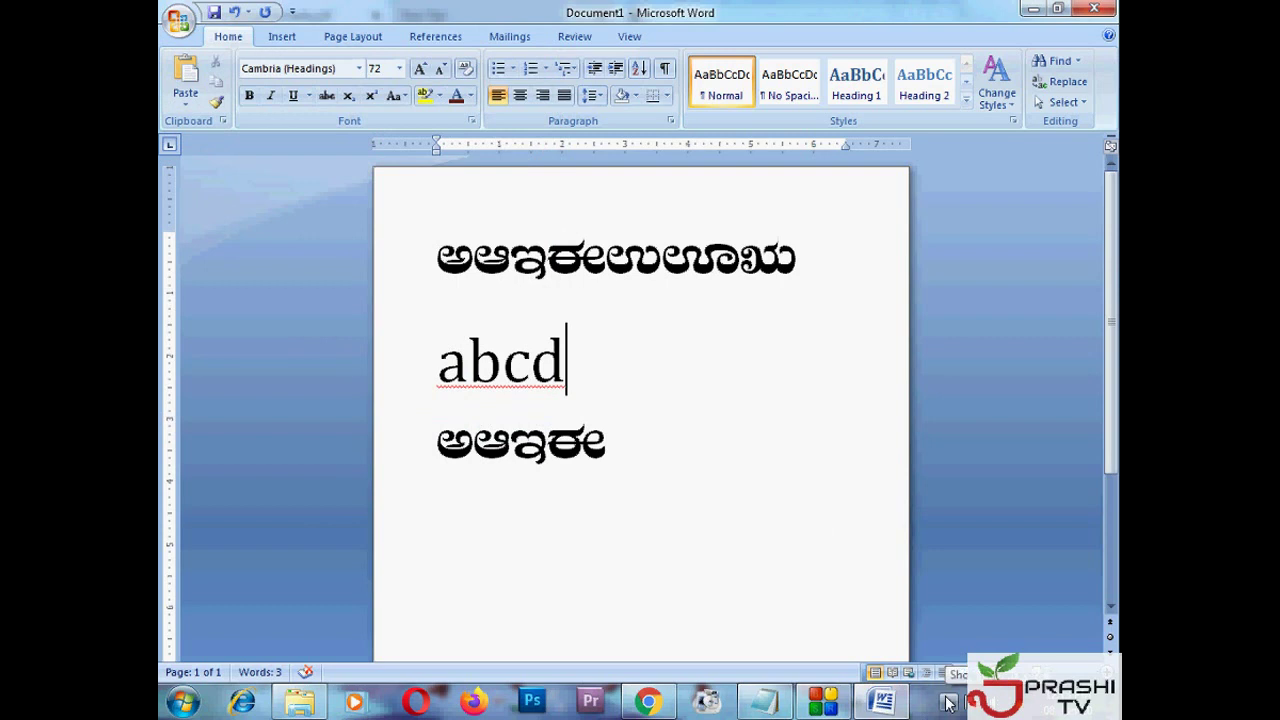
left_click(1091, 9)
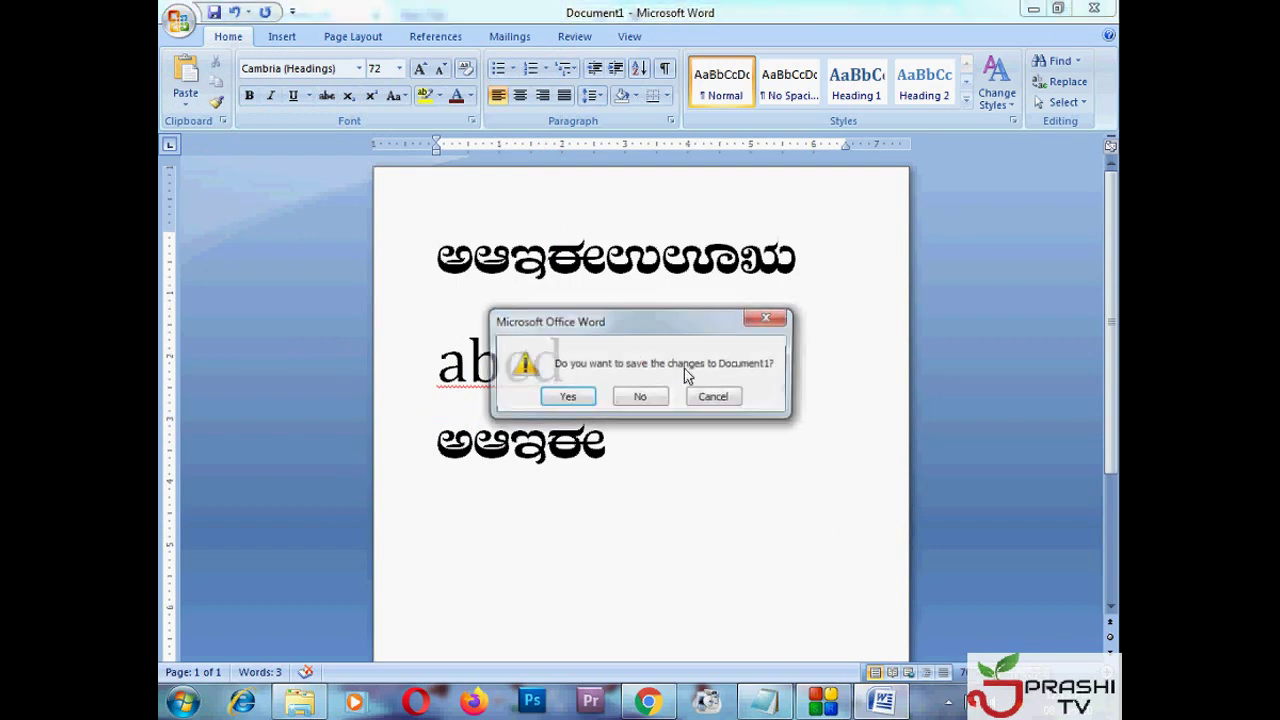
left_click(642, 398)
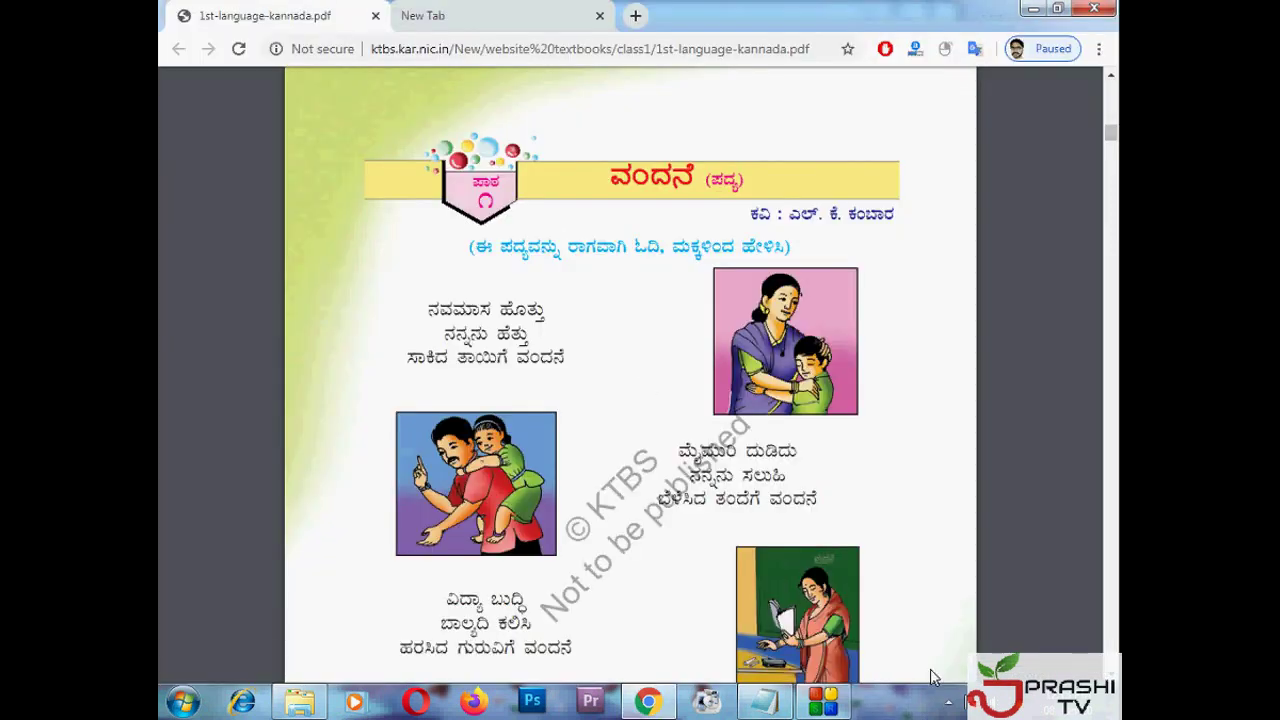
Step: Open Nudi 4.0 from the system tray, then close its window
left_click(949, 702)
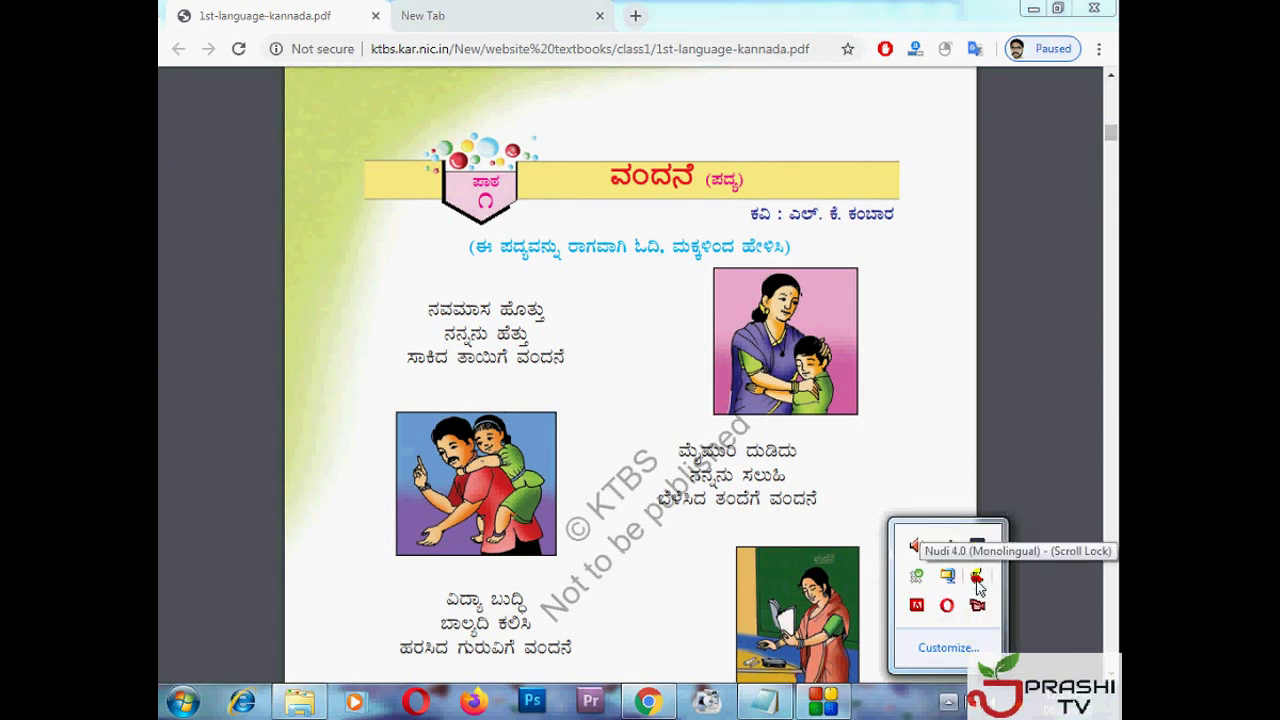
left_click(977, 580)
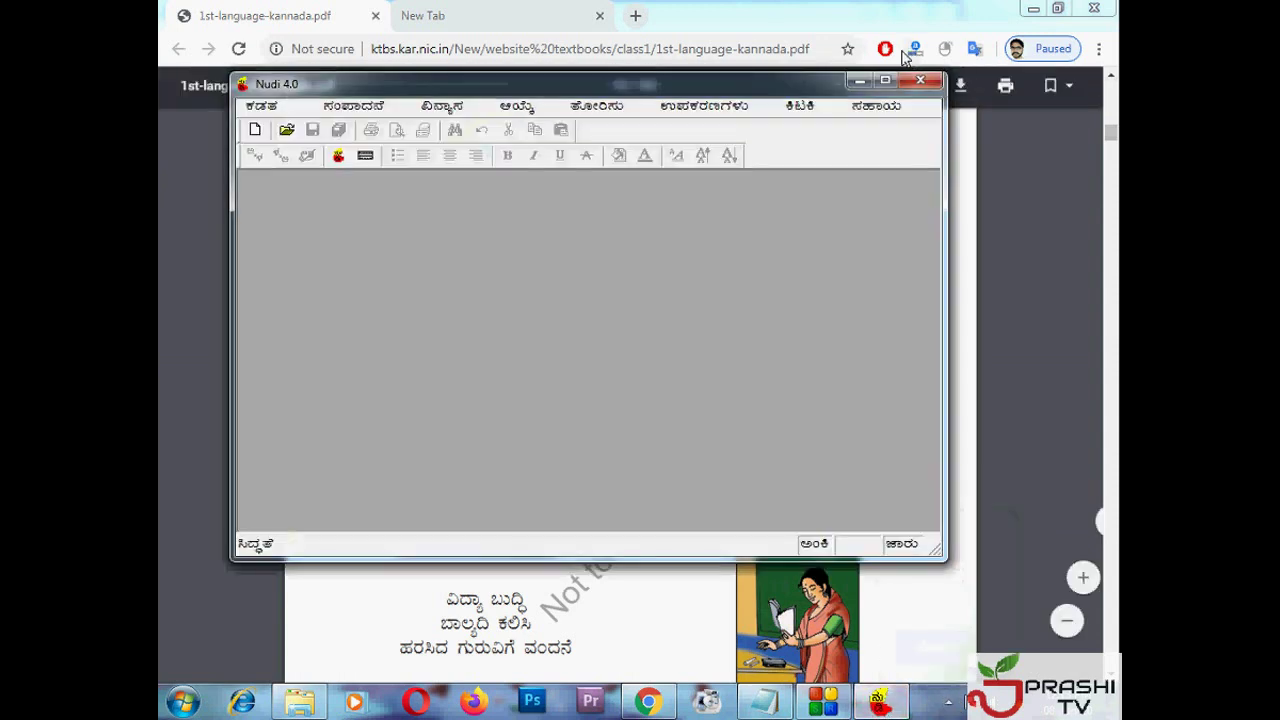
left_click(921, 84)
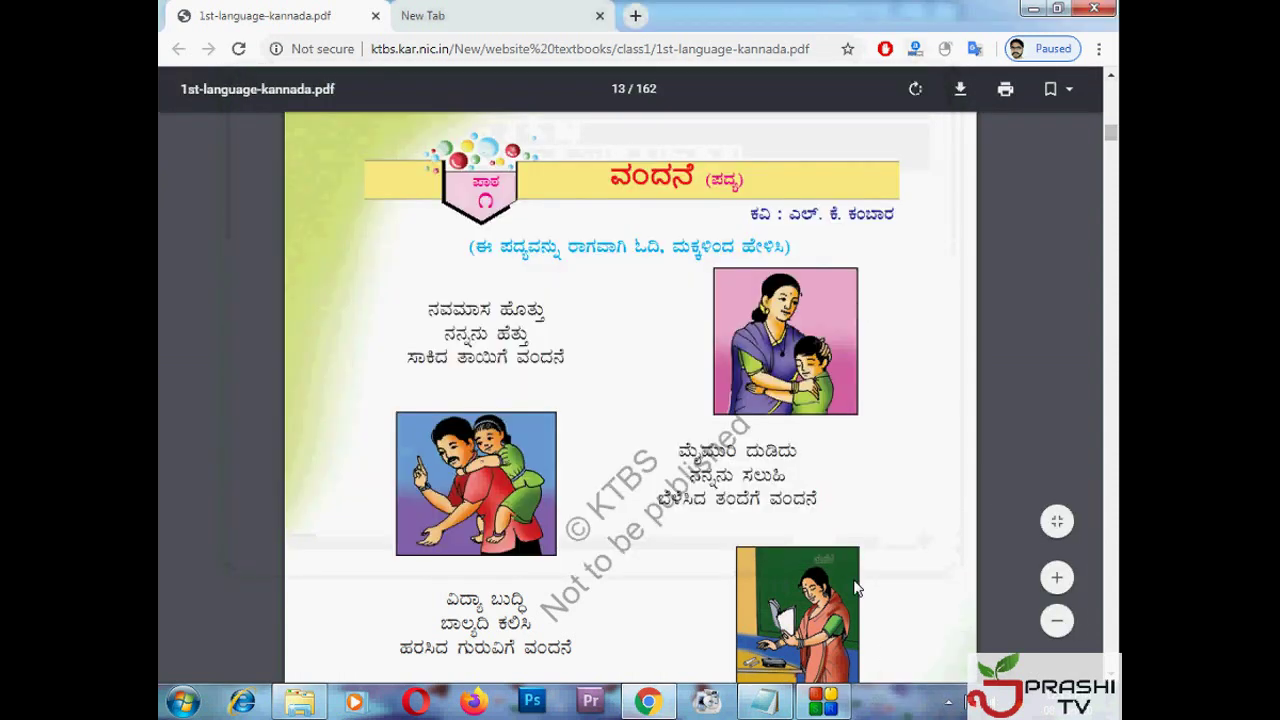
Step: Launch Nudi 6 from the Start menu, close its editor, and confirm its tray icon
left_click(948, 704)
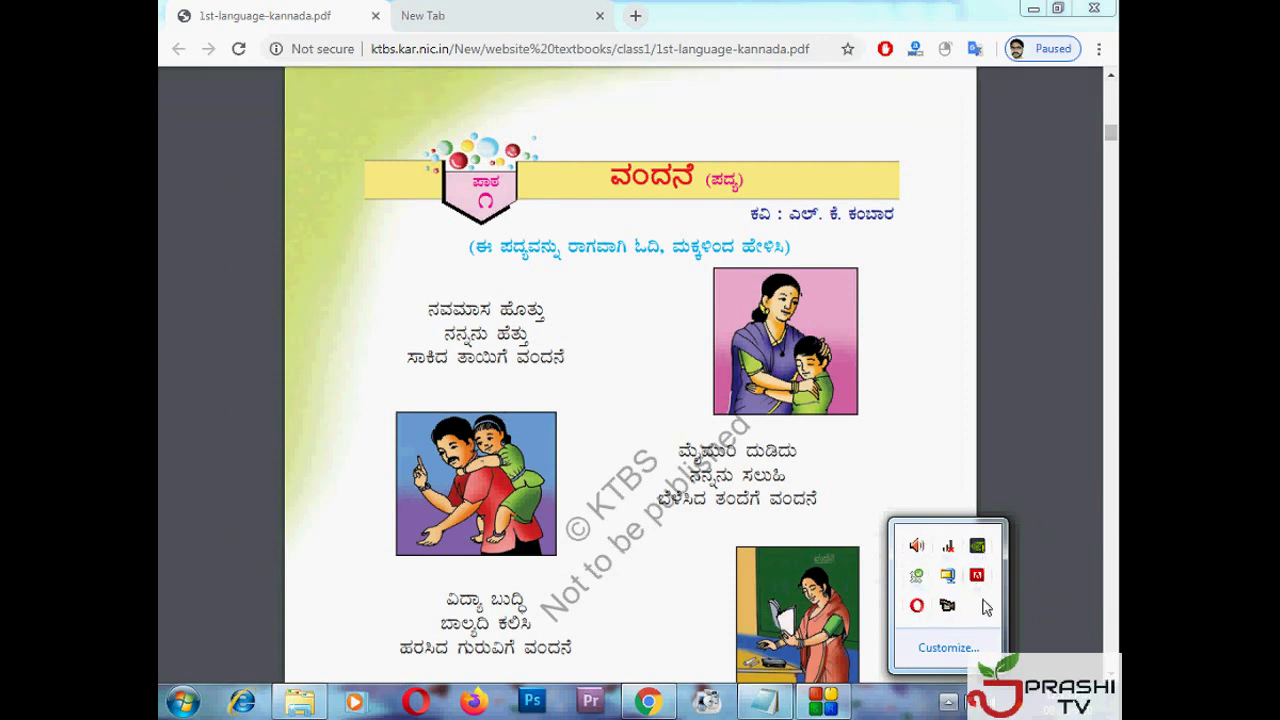
left_click(949, 704)
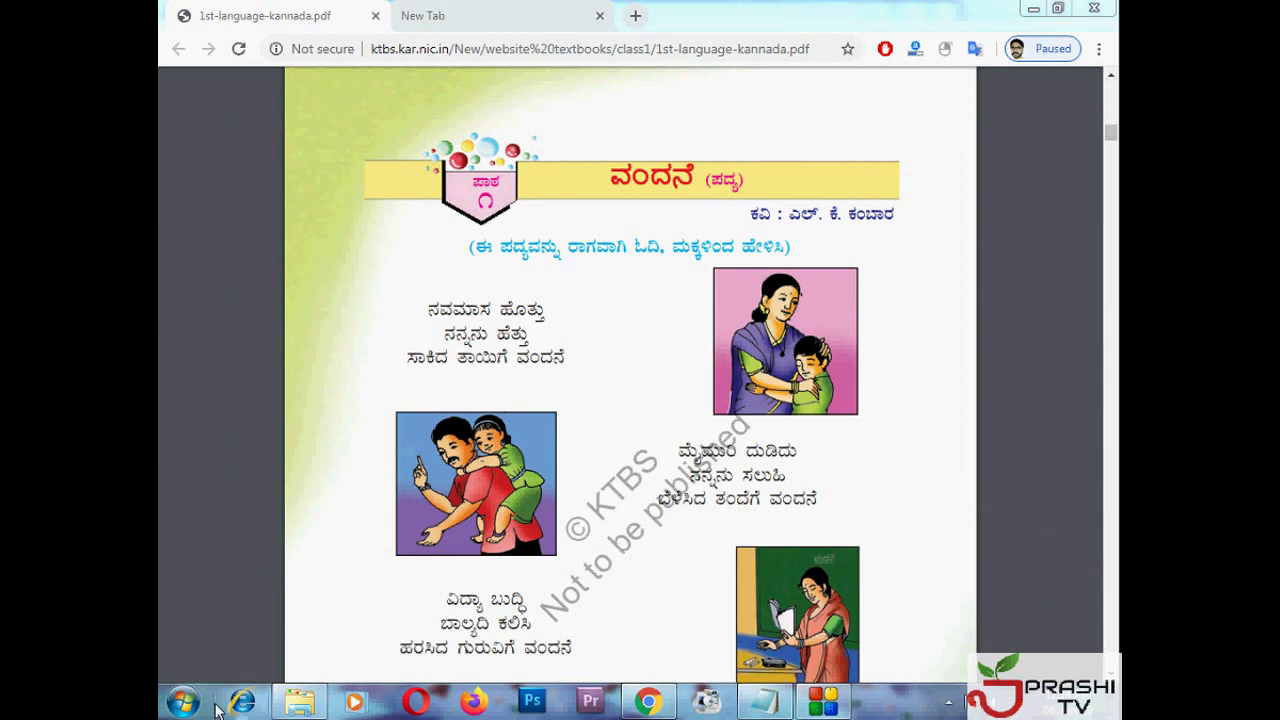
left_click(183, 702)
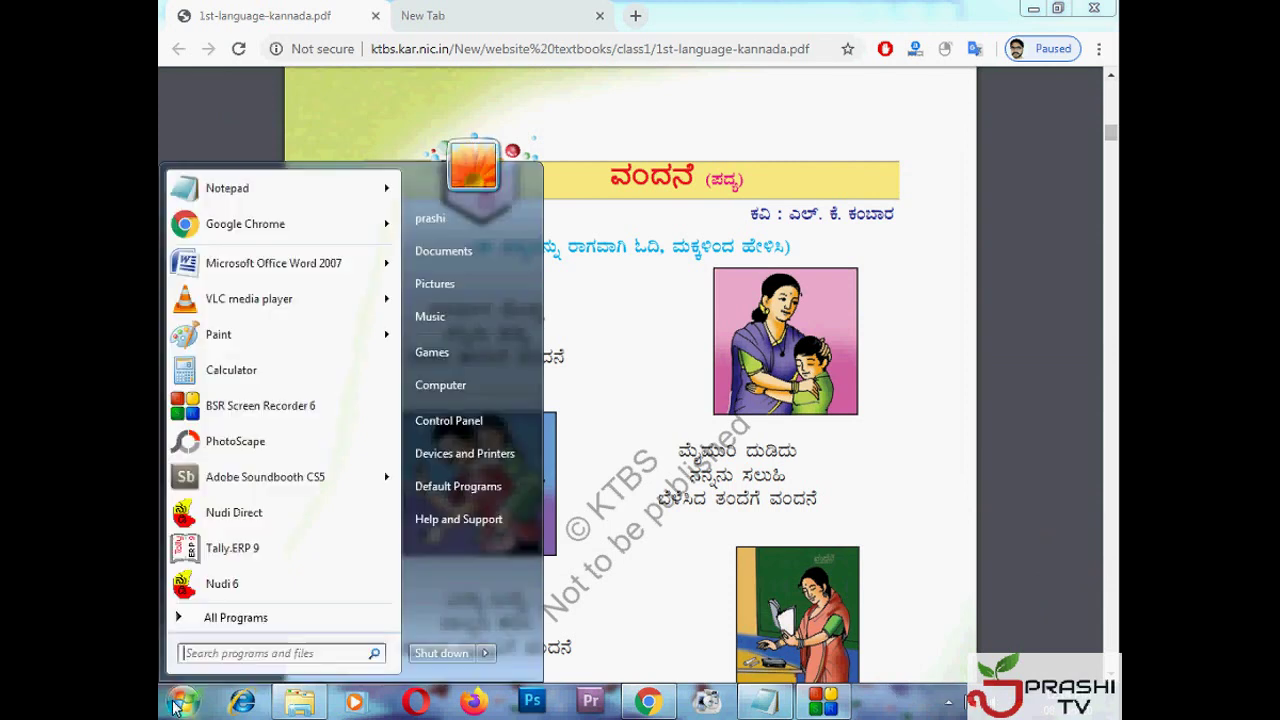
left_click(222, 585)
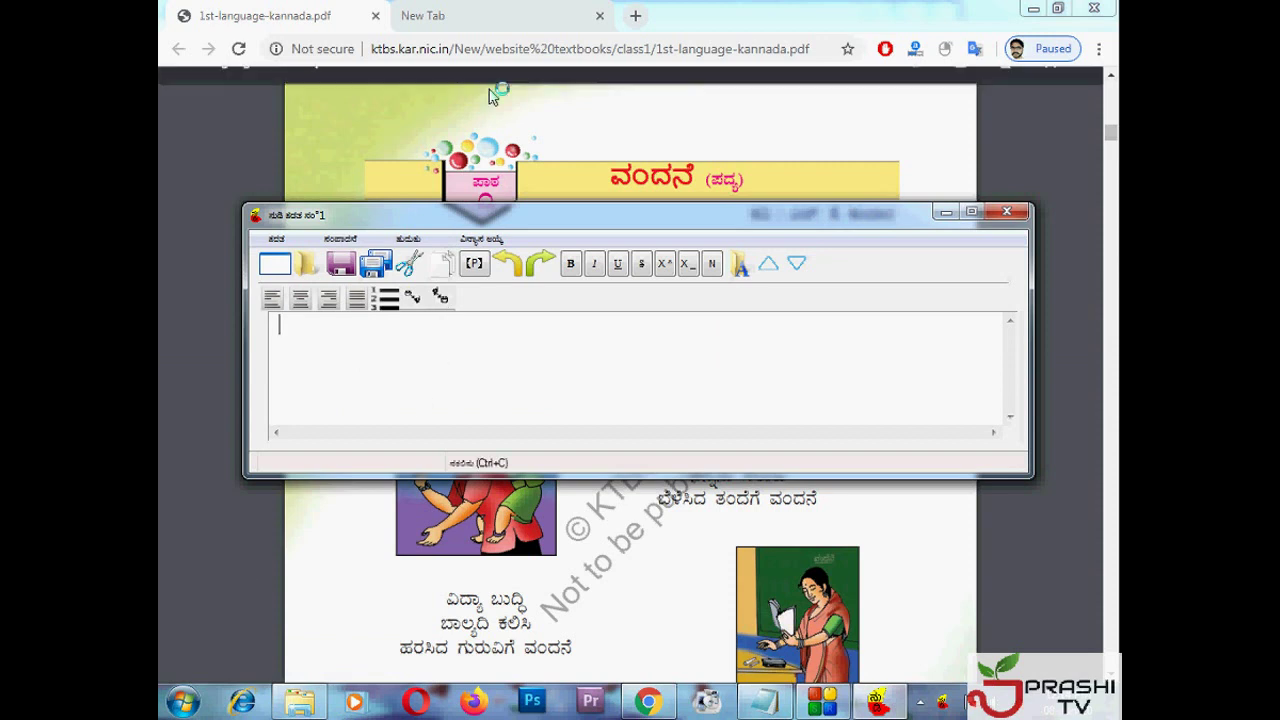
left_click(1006, 212)
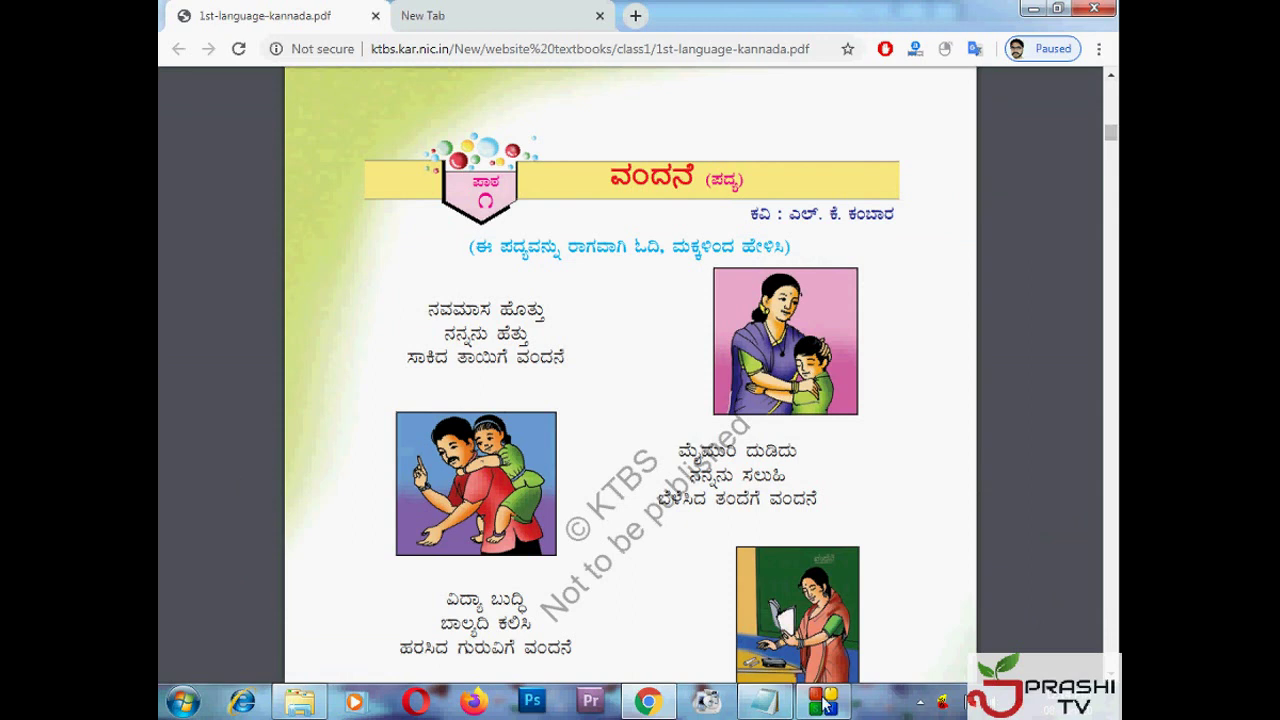
left_click(920, 702)
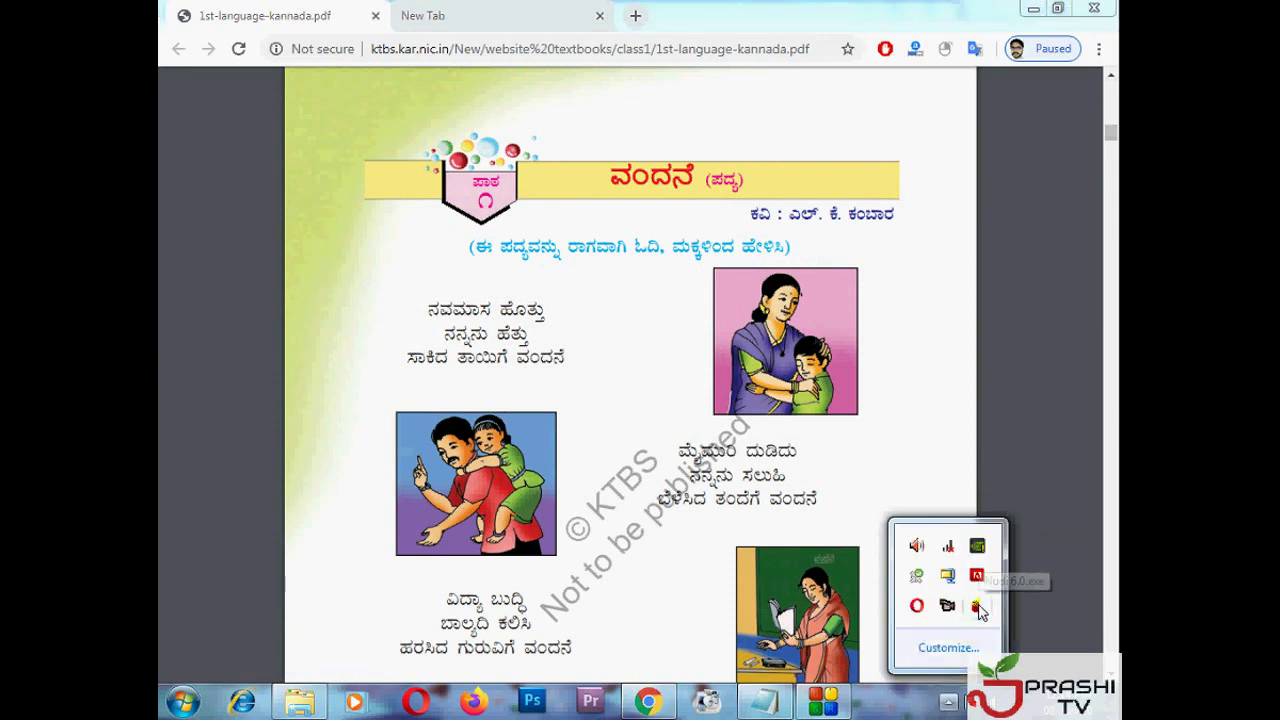
left_click(950, 708)
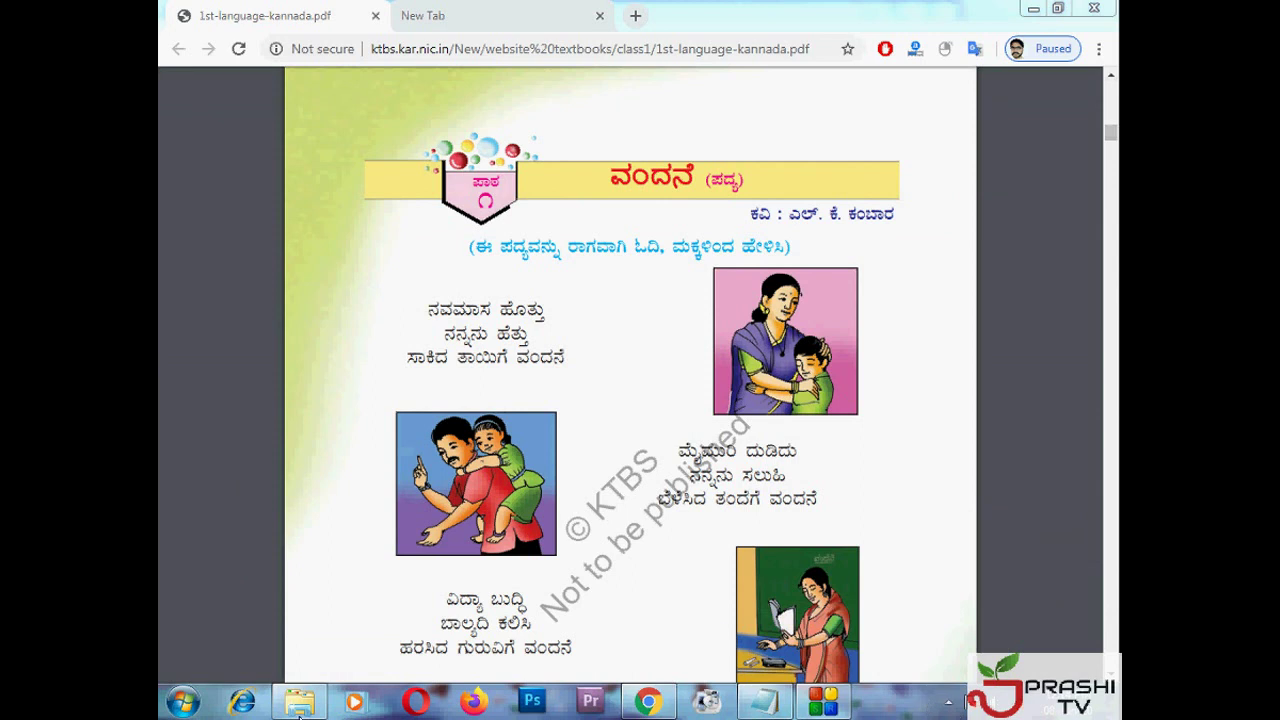
left_click(183, 703)
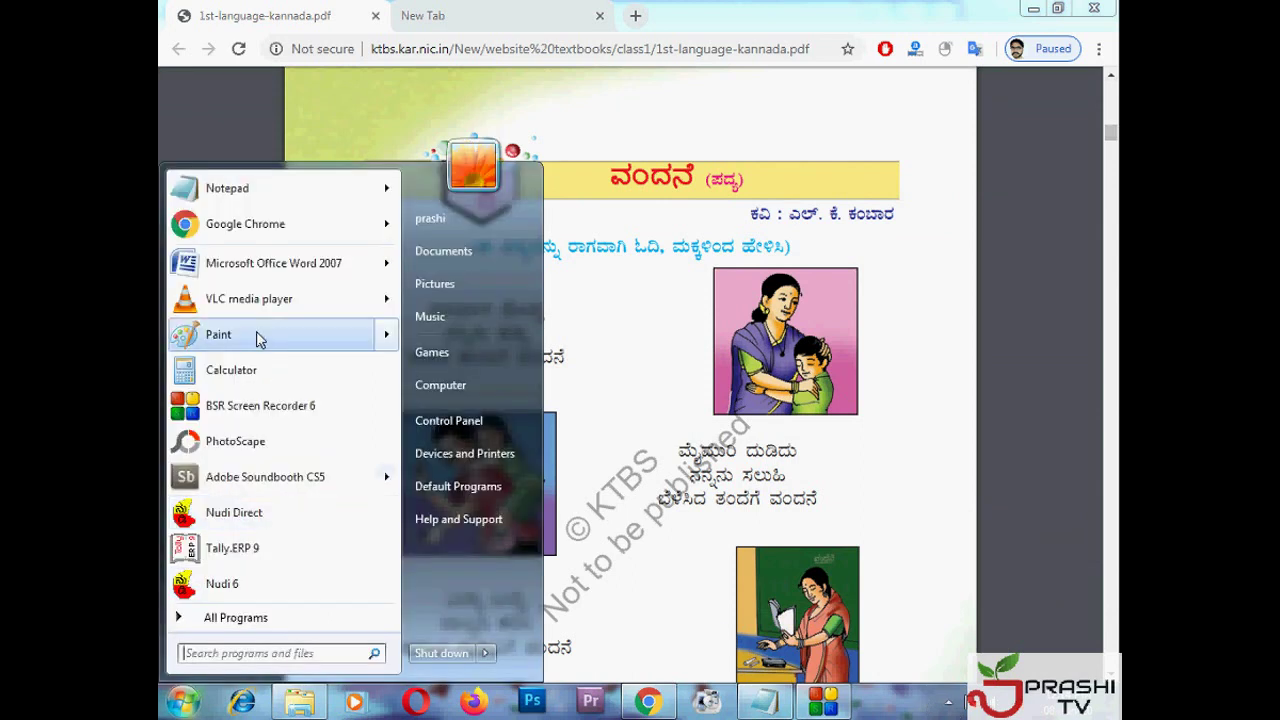
Step: Launch Word 2007 and set the font to Nudi 14 e at 72 pt
left_click(264, 262)
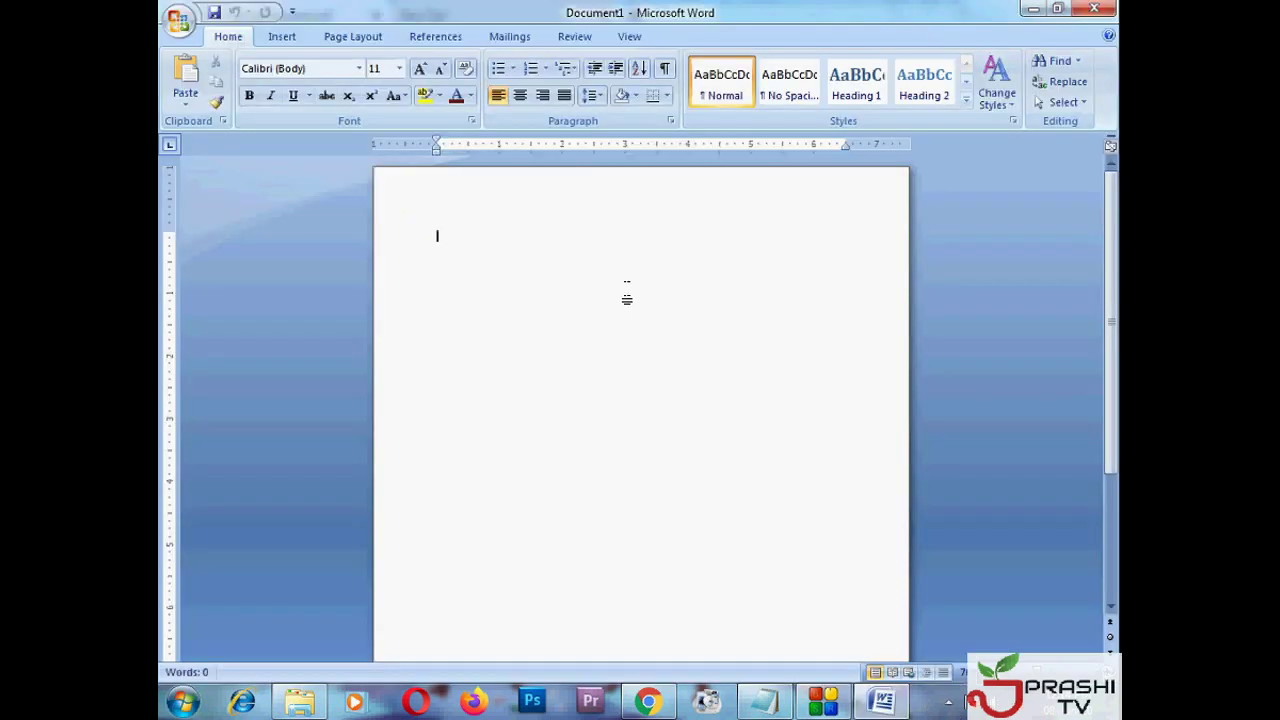
left_click(358, 68)
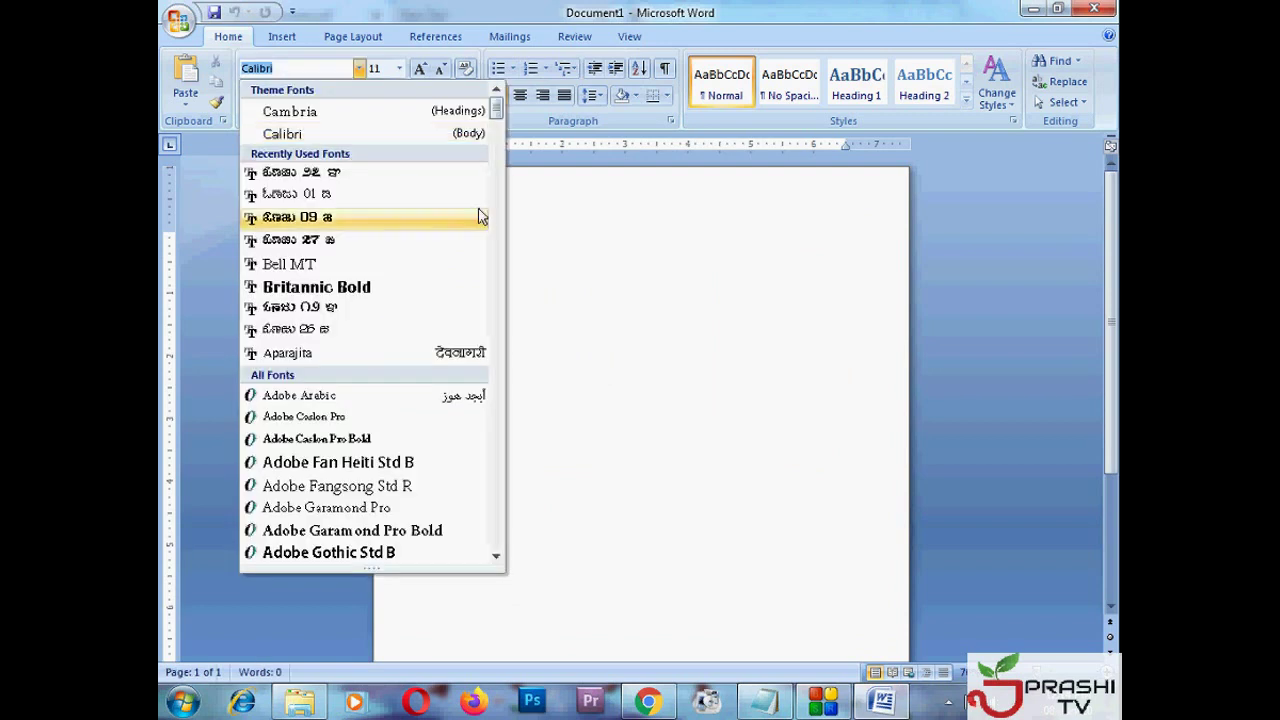
left_click_drag(496, 108, 474, 394)
left_click(334, 285)
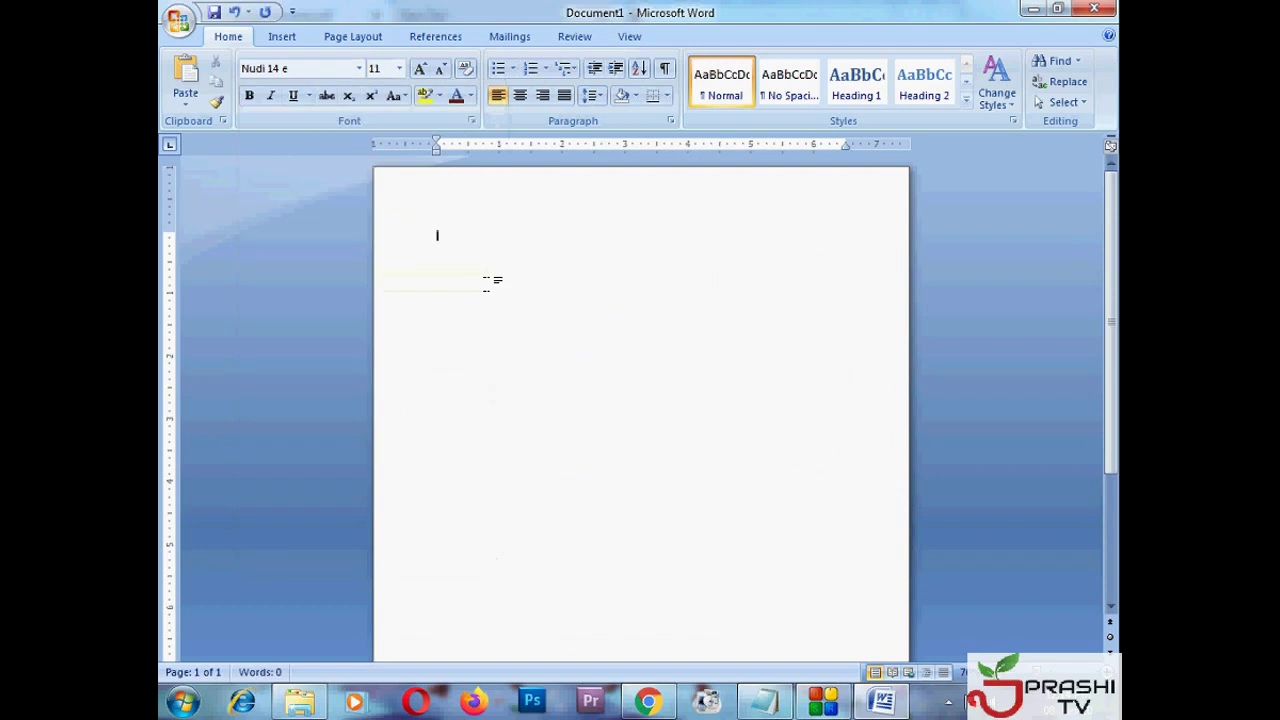
left_click(399, 68)
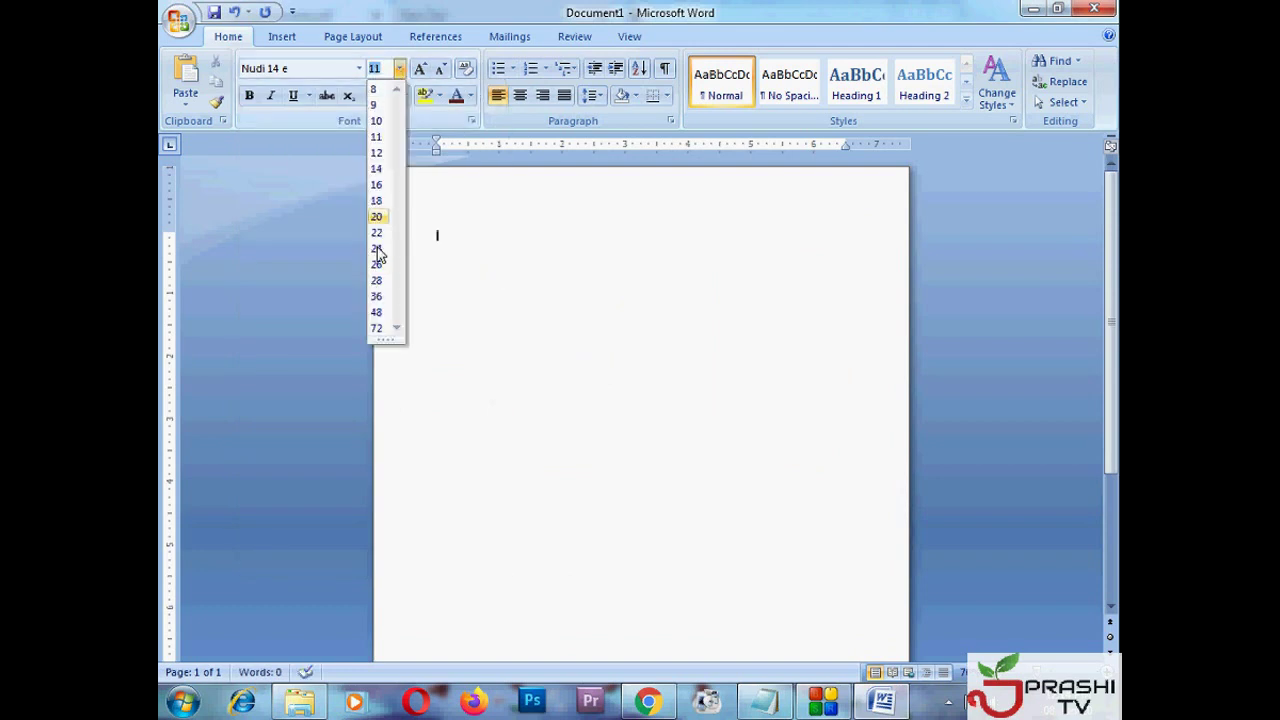
left_click(378, 333)
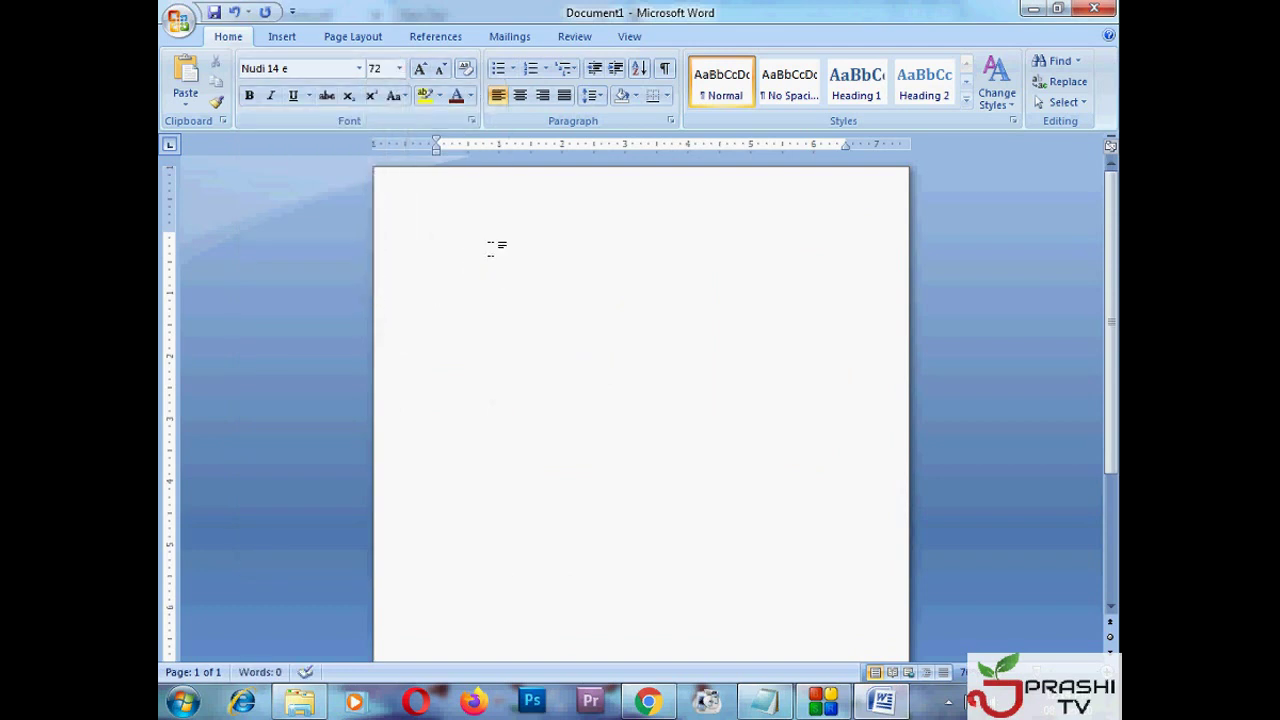
Step: Type the lines ಅಆಇಈಉಊಋ, ಎಏ and ಅದಾದಾದಾದಾದಾದ, switching to Cambria (Headings)
type("ಅಆ")
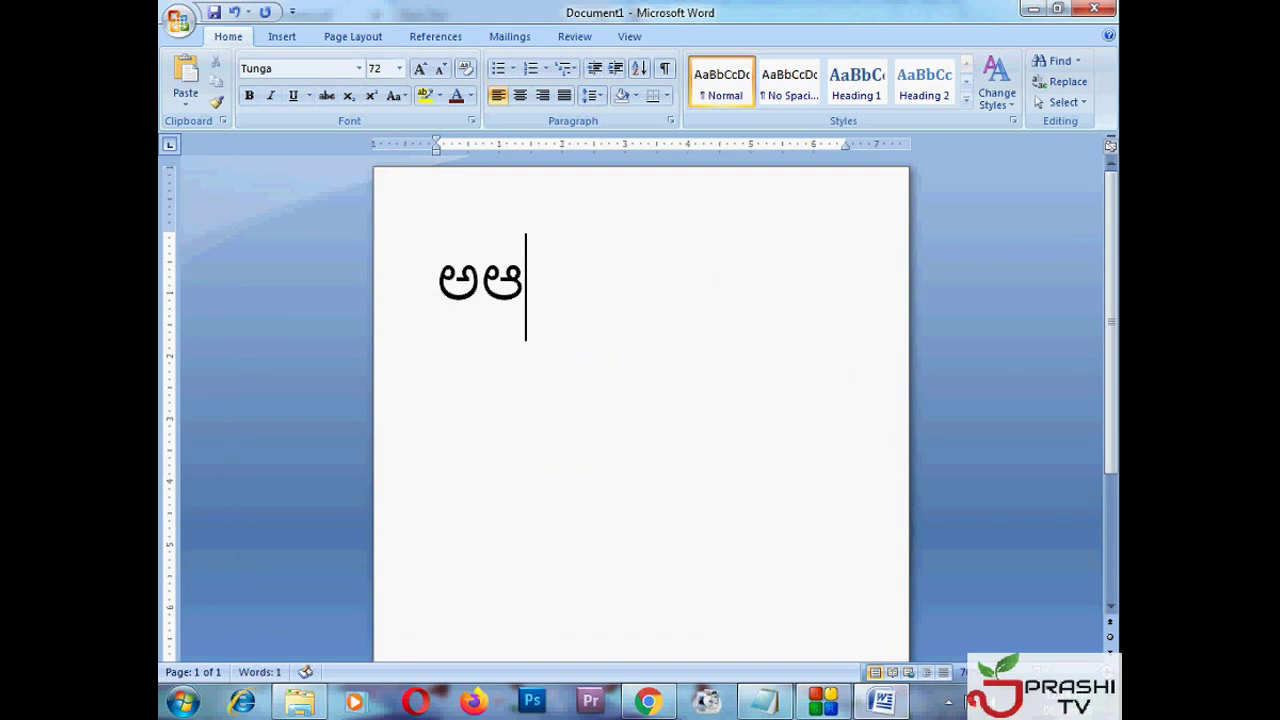
type("ಇಈಉಊಋ")
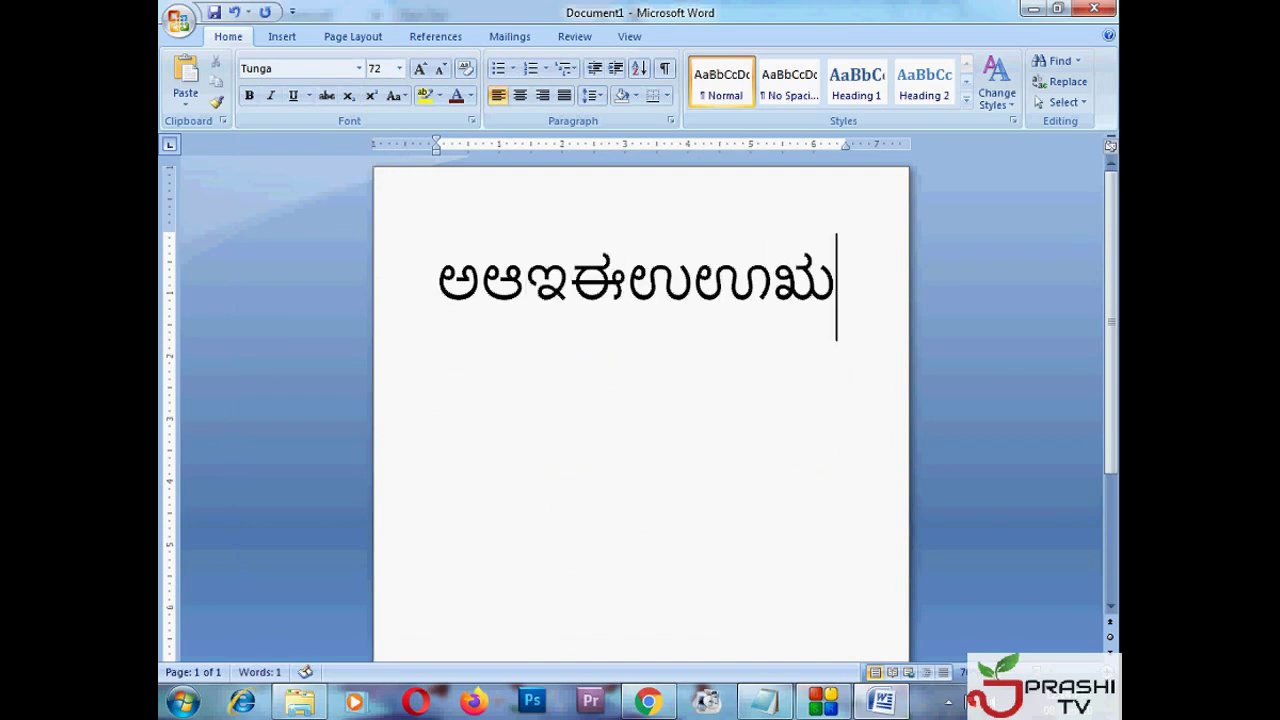
key("Return")
type("ಎಏ")
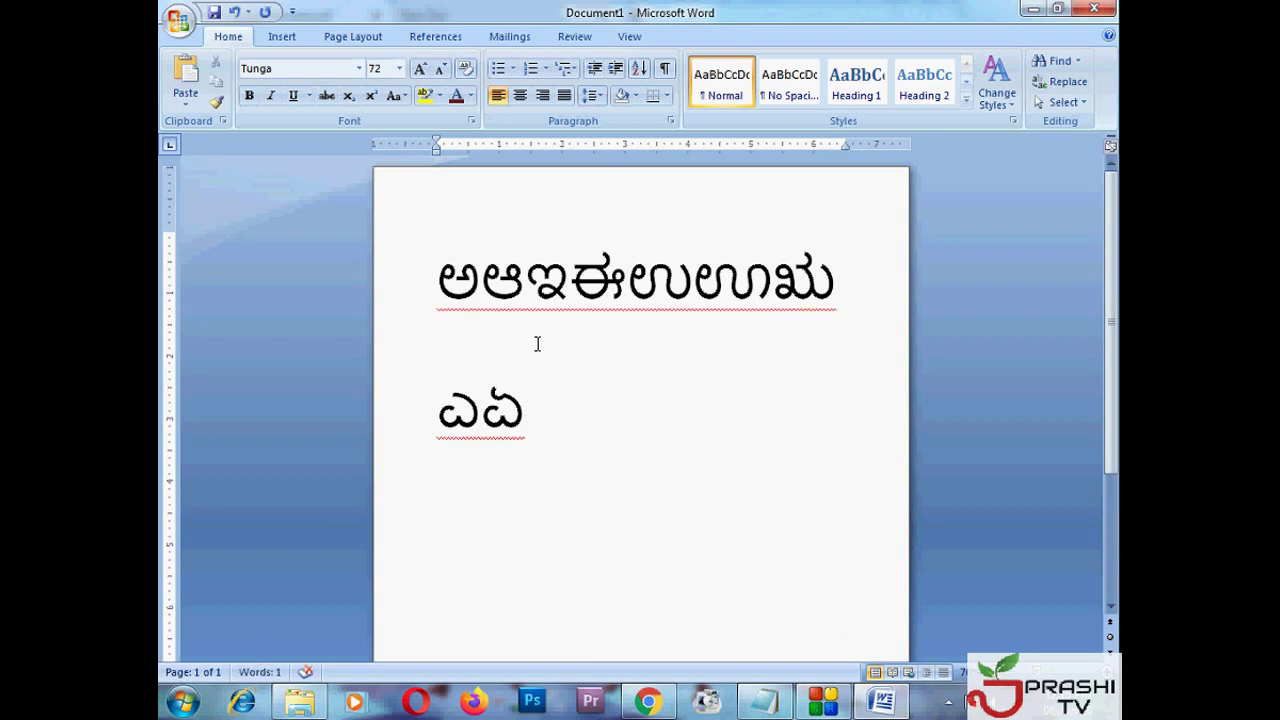
left_click(358, 68)
left_click(290, 114)
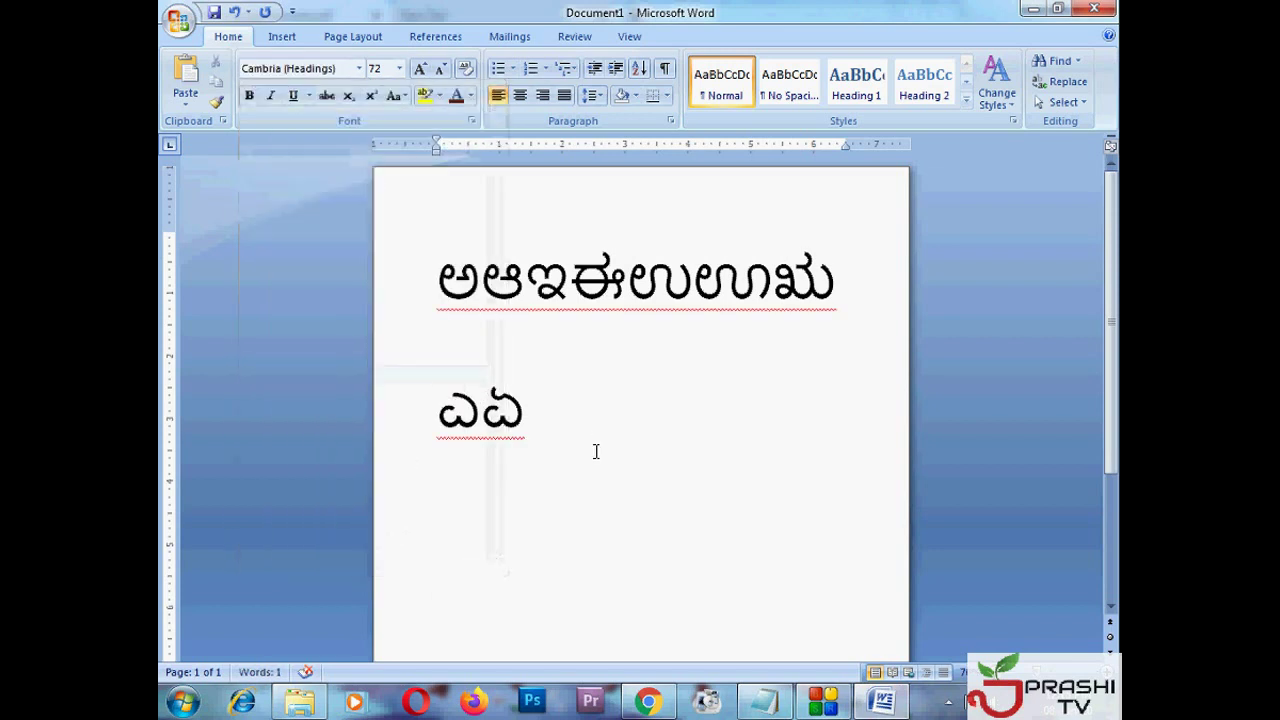
key("Return")
type("ಅದಾದಾದಾದಾದ")
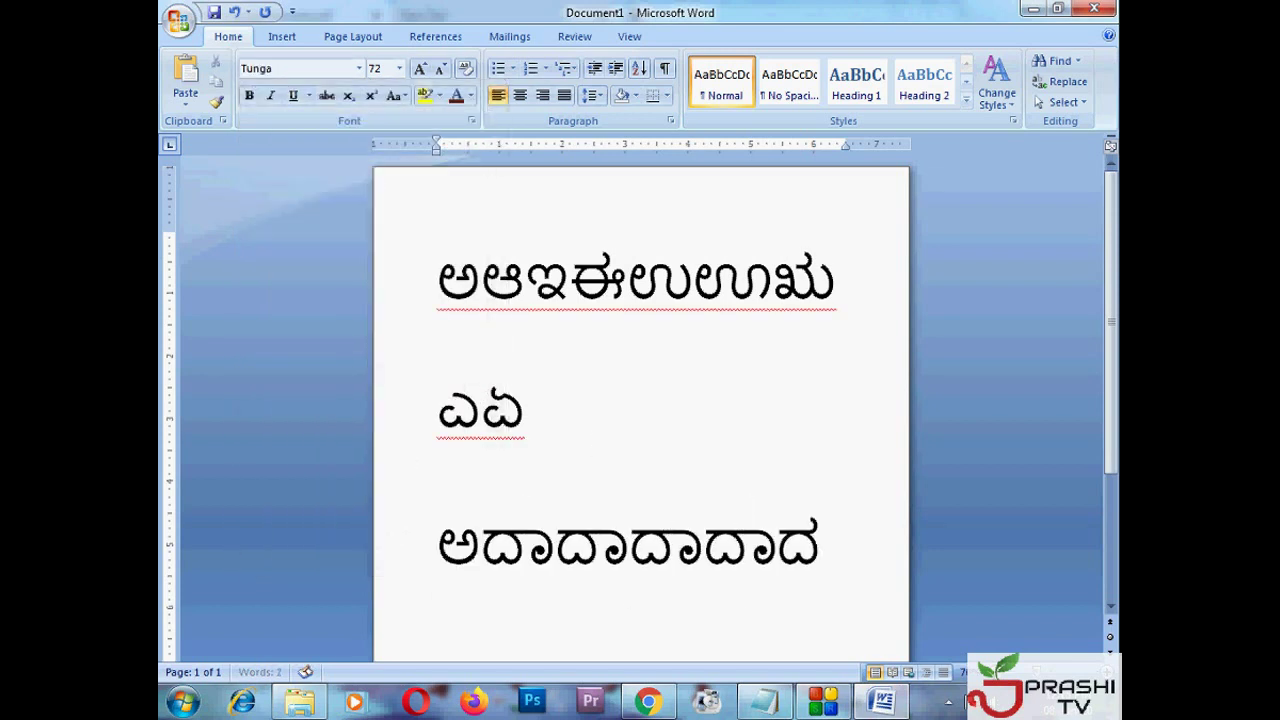
type("ಾದ")
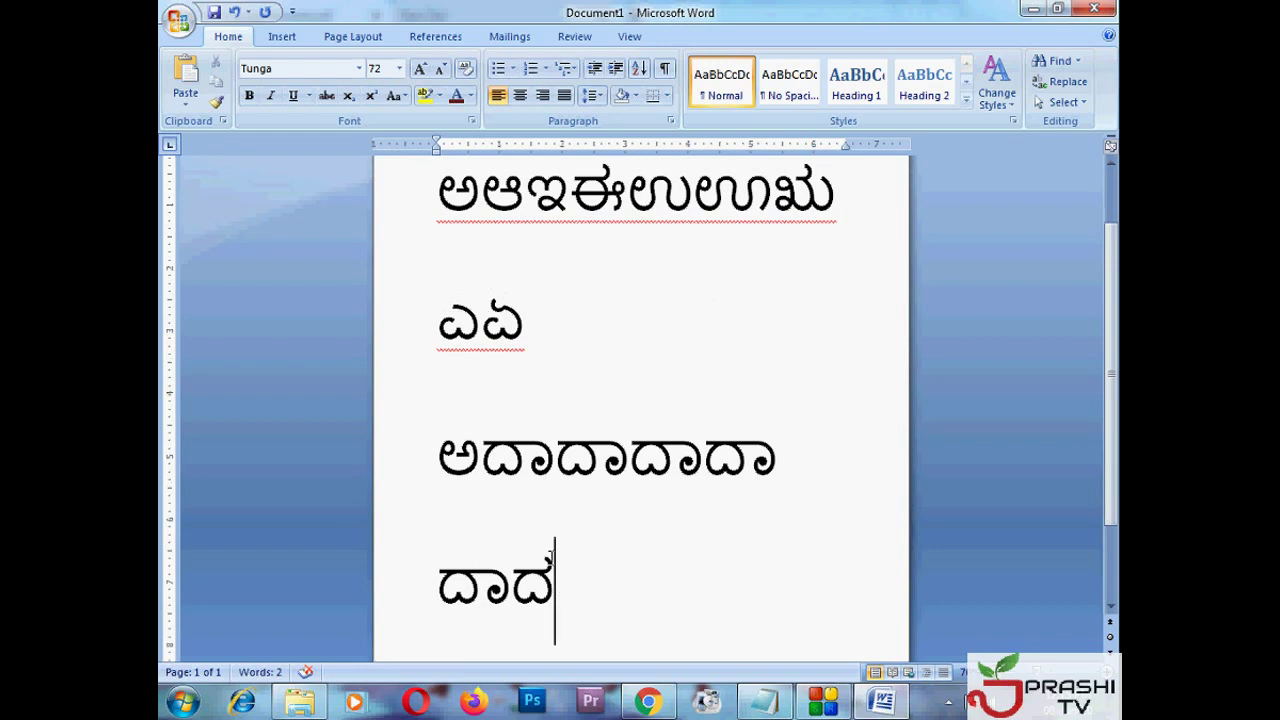
Step: Select the last line to check its font, then deselect it and show tray icons
triple_click(523, 520)
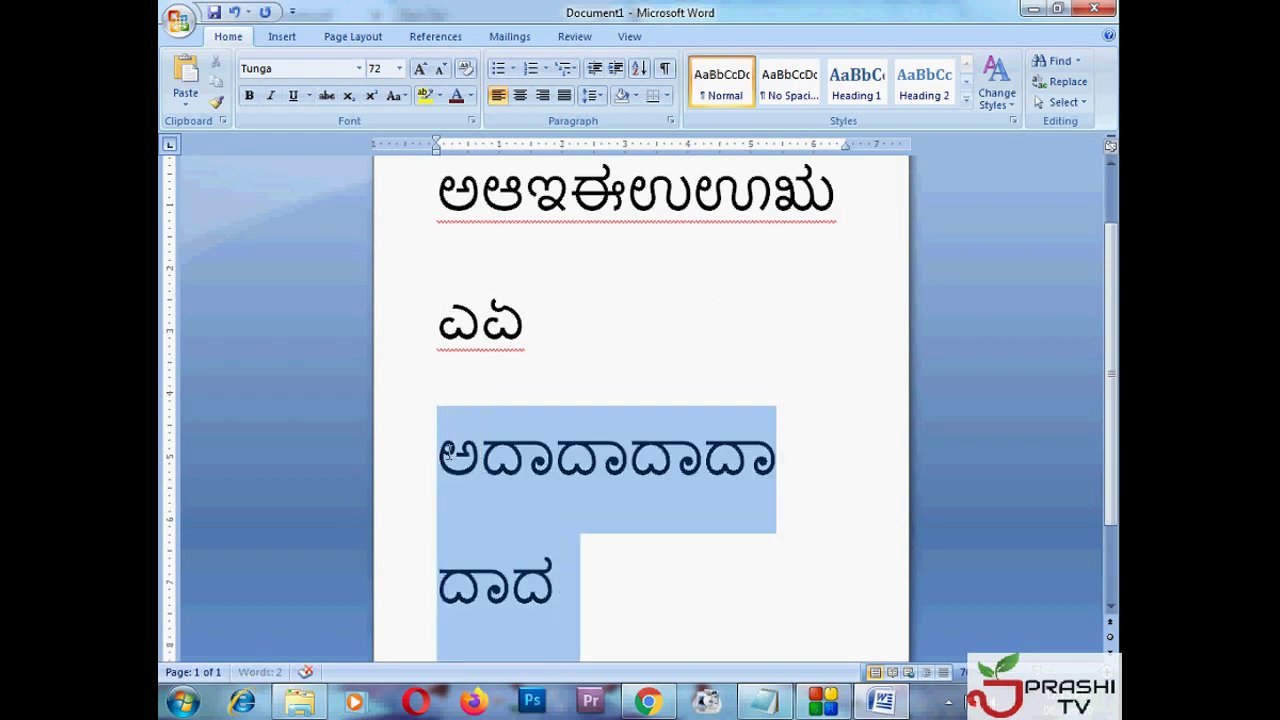
left_click(358, 68)
left_click(618, 587)
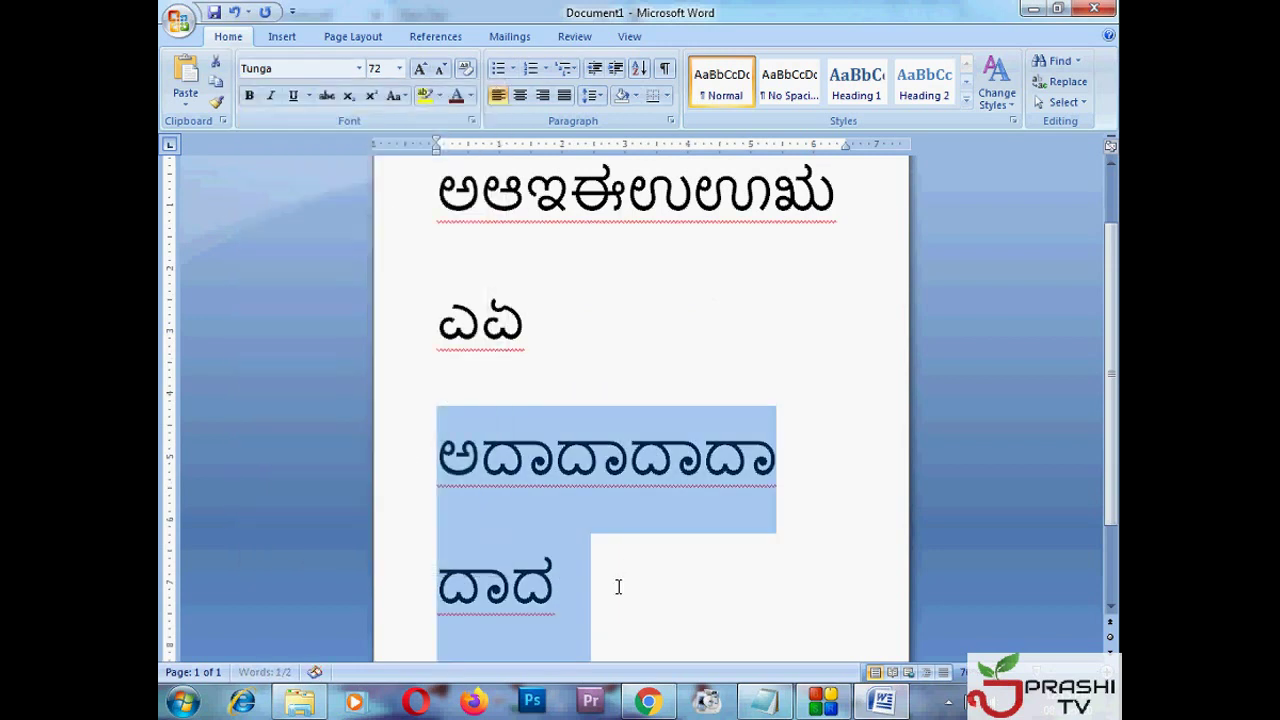
left_click(621, 560)
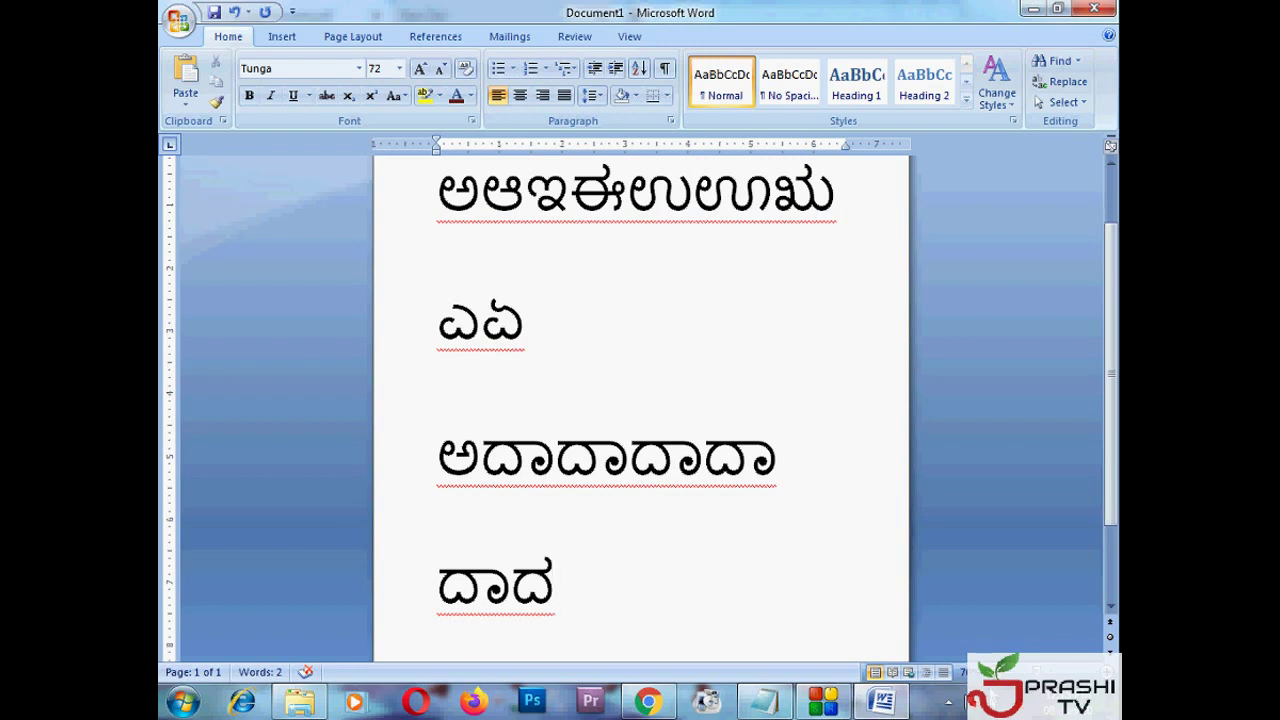
left_click(950, 705)
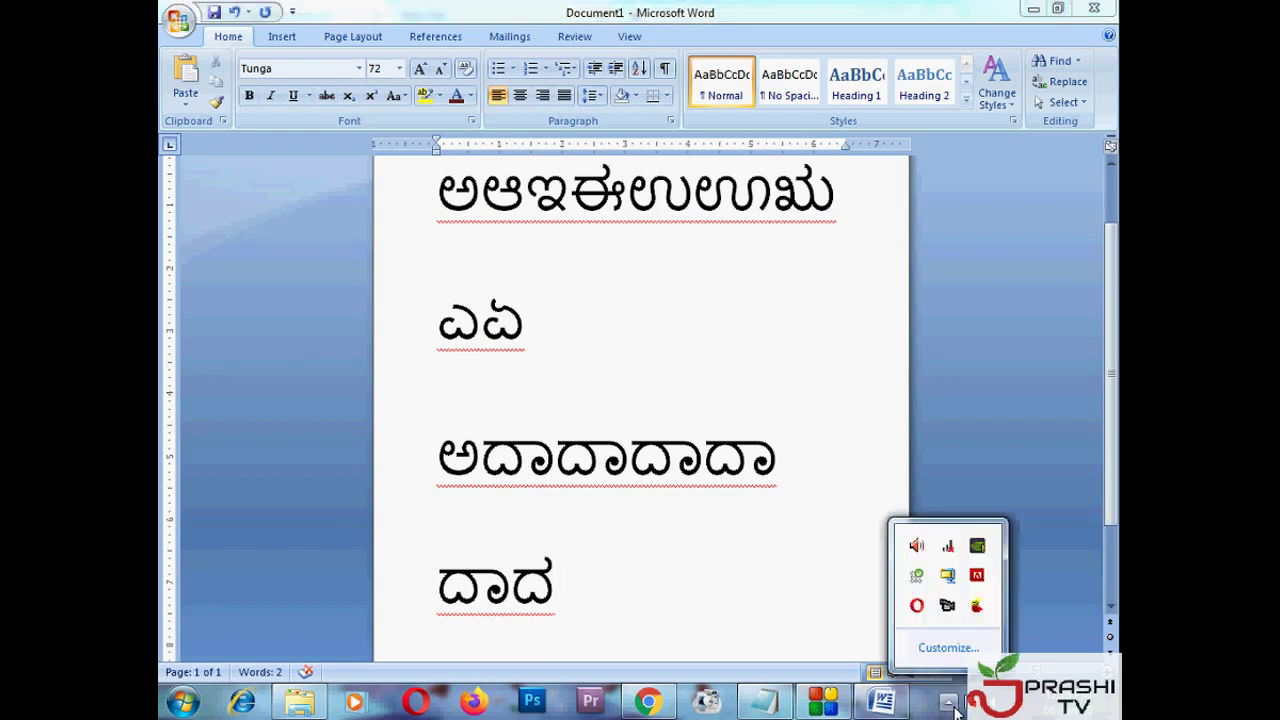
Step: Quit Nudi 6 from its tray menu, then type abcdefg on a new page
right_click(975, 607)
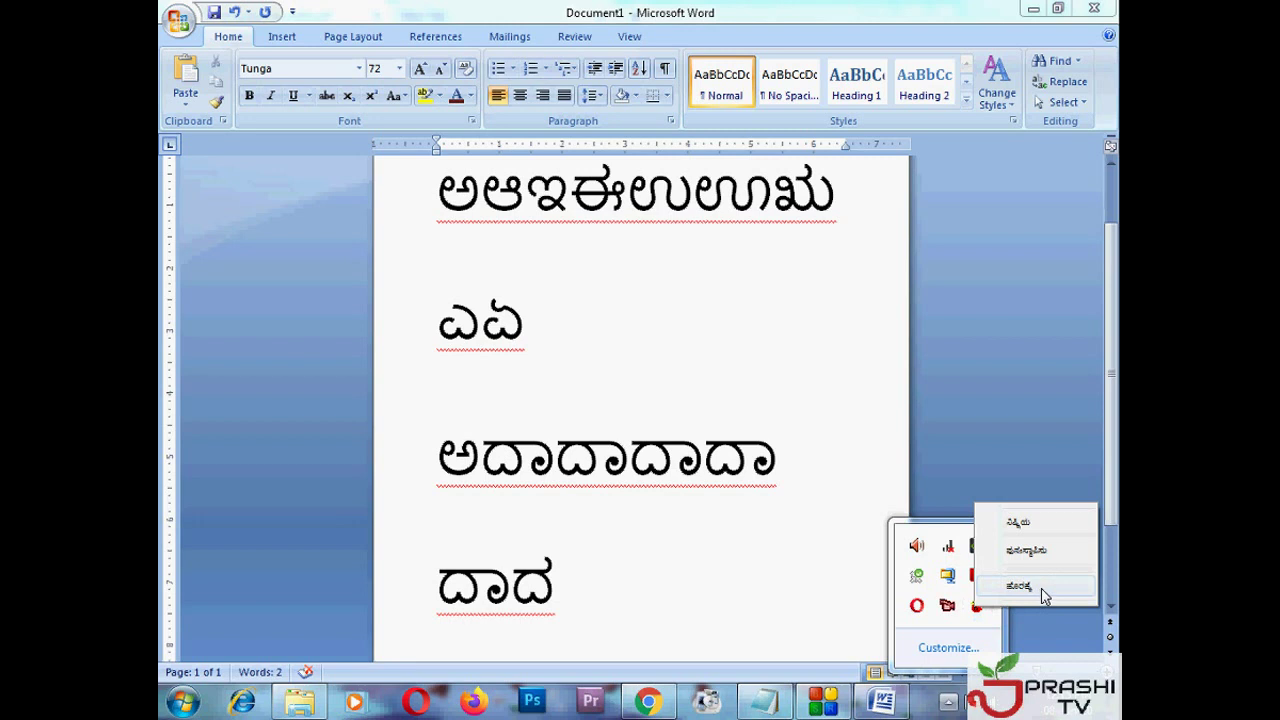
left_click(1020, 586)
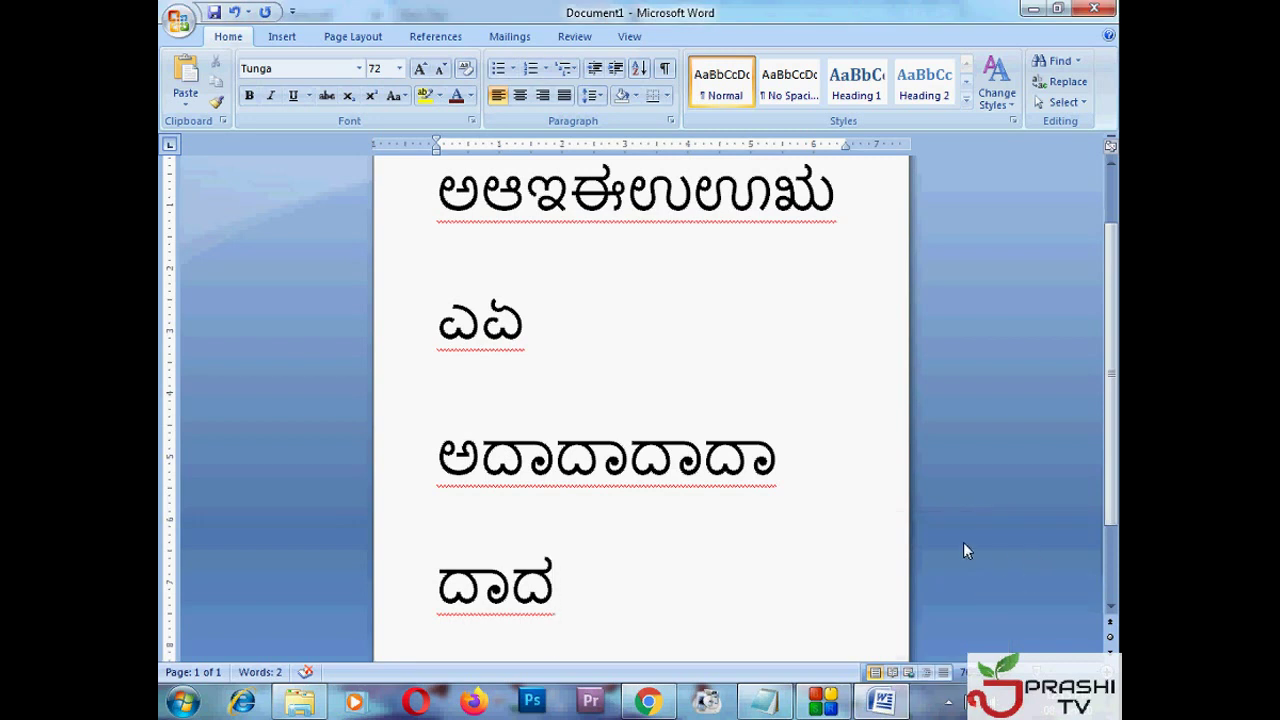
key("Return")
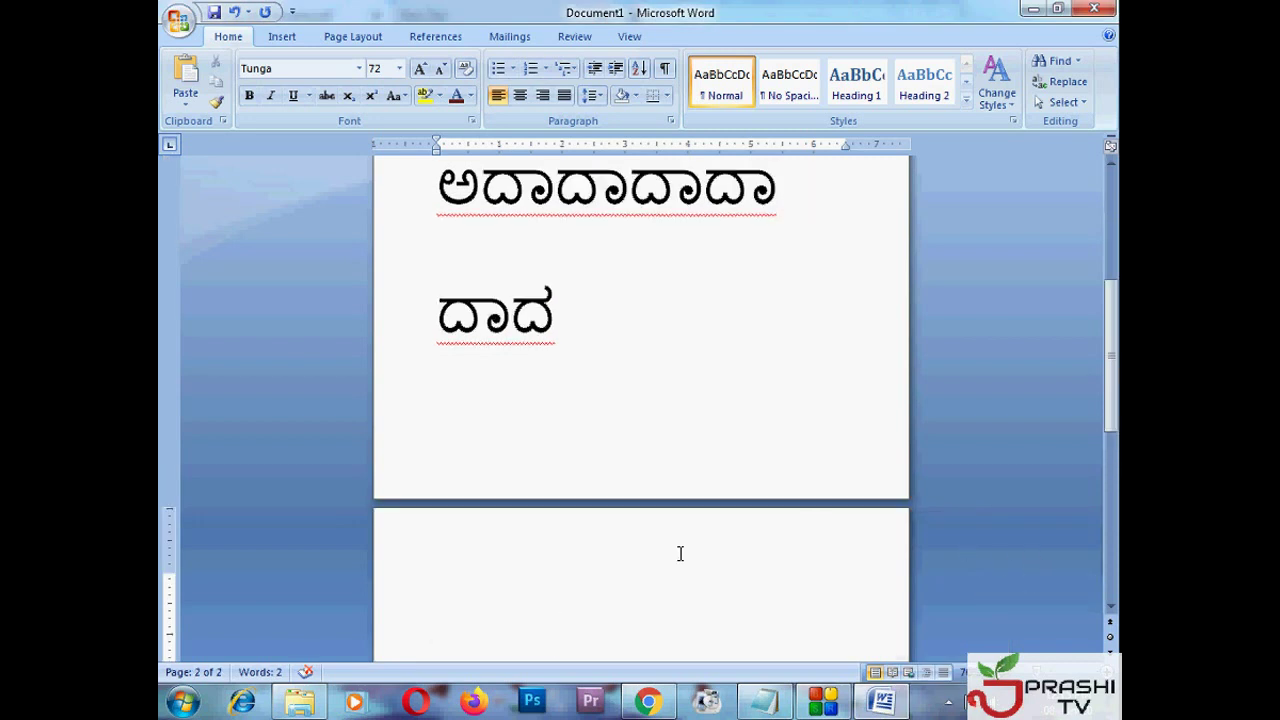
type("a")
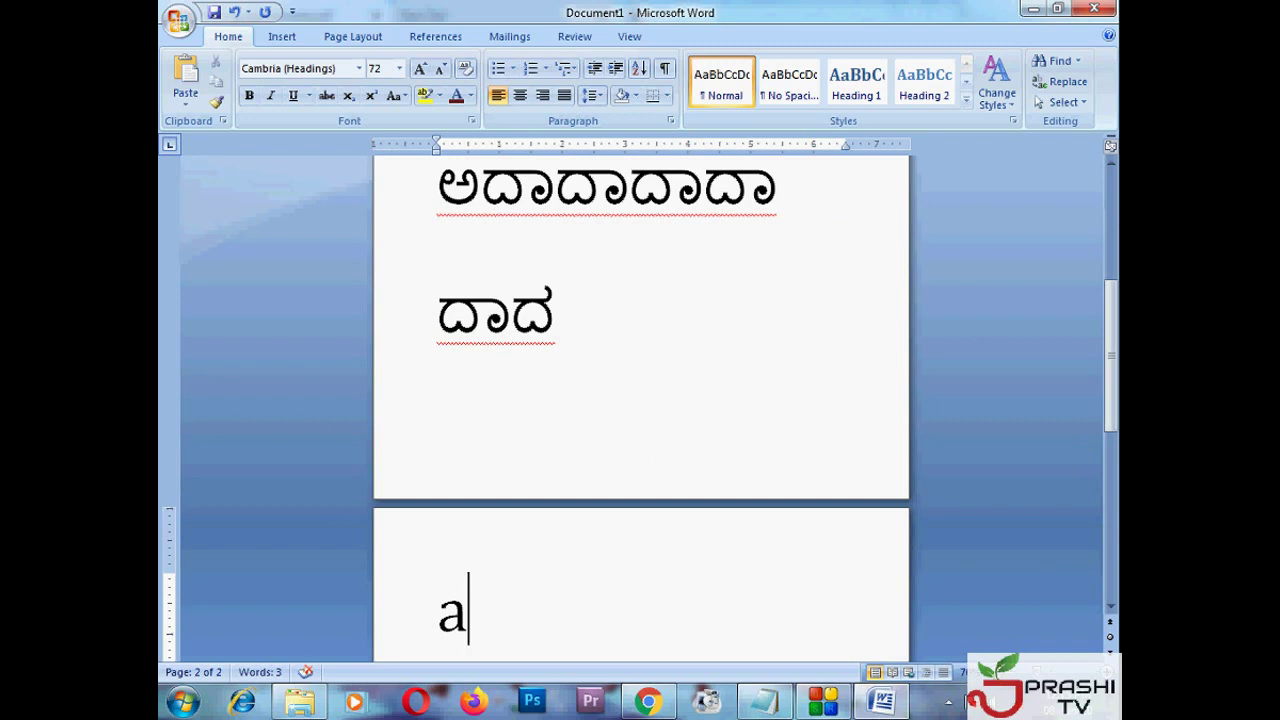
type("bcdefg")
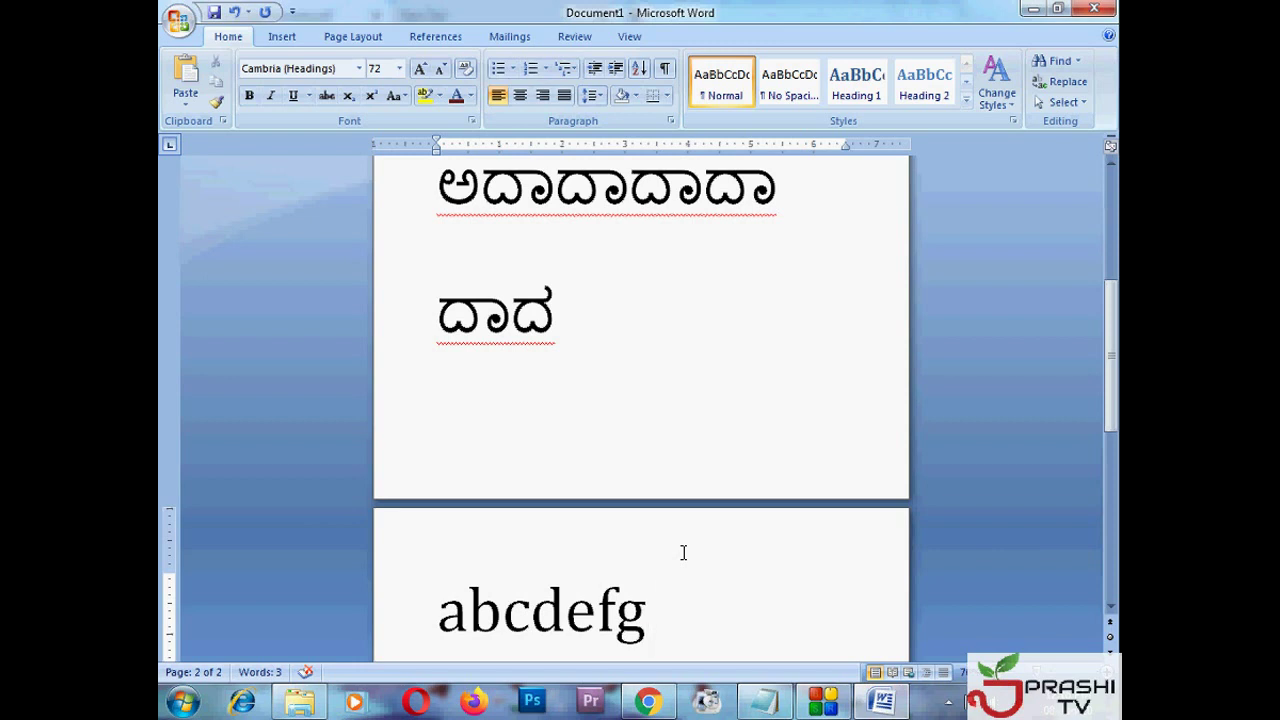
Step: Highlight and then clear the instruction line and first stanza in the textbook PDF
left_click(647, 703)
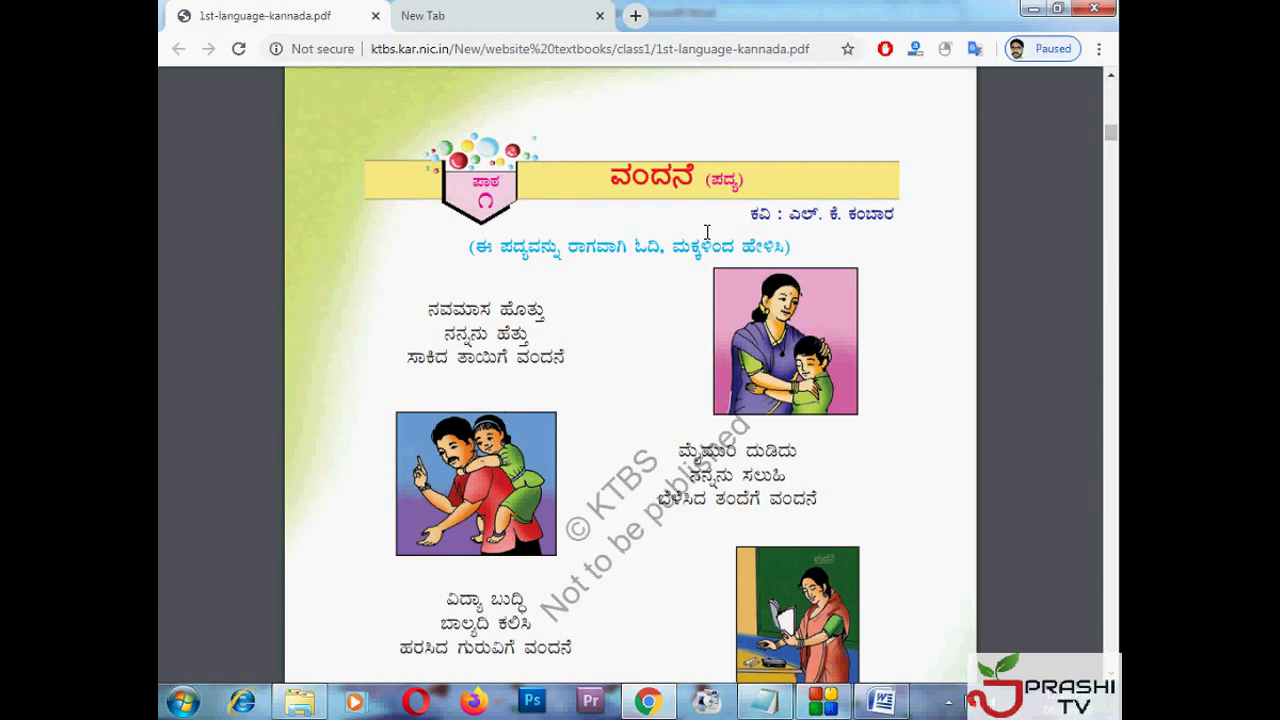
left_click_drag(566, 357, 459, 244)
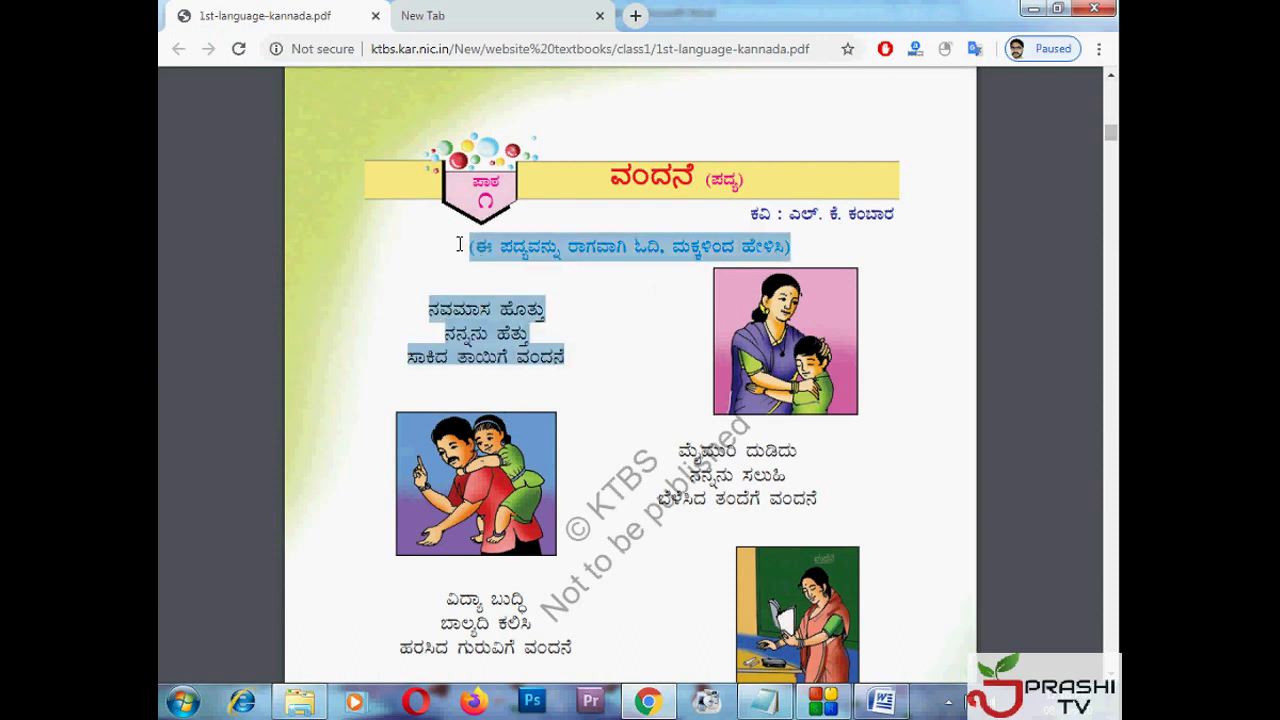
left_click(545, 348)
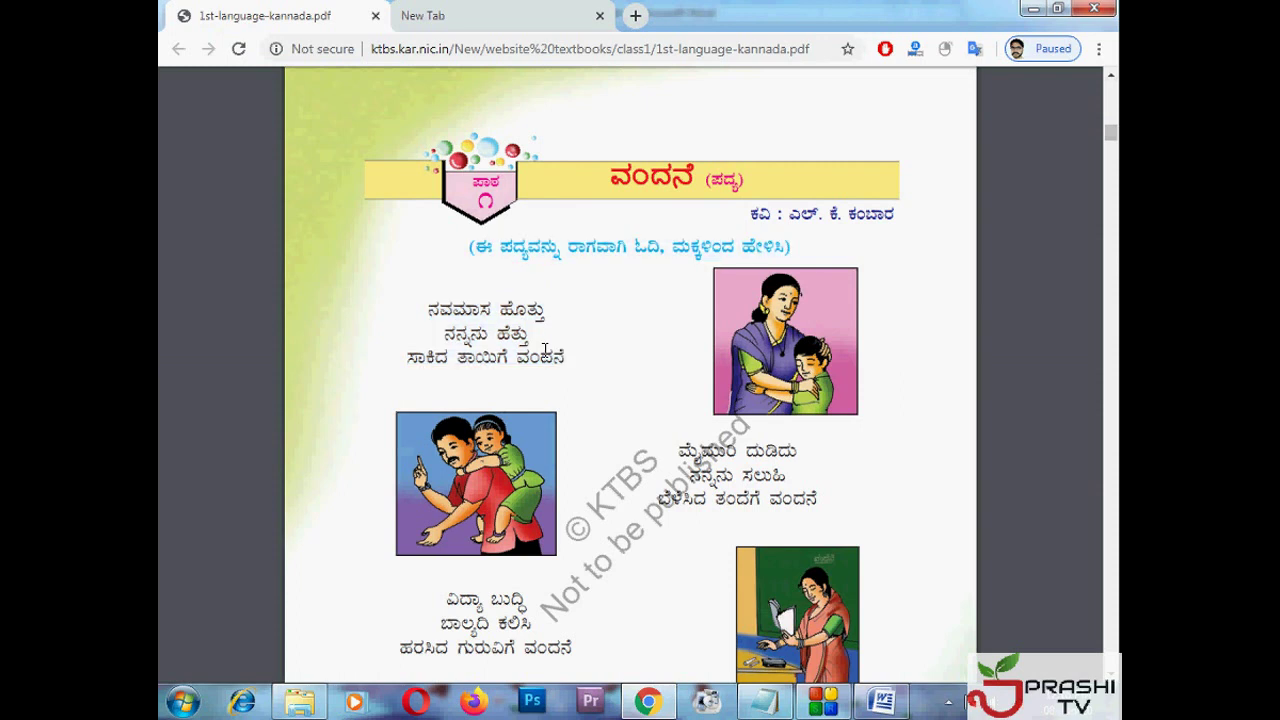
Step: Close Word without saving Document1
left_click(881, 701)
left_click(1094, 9)
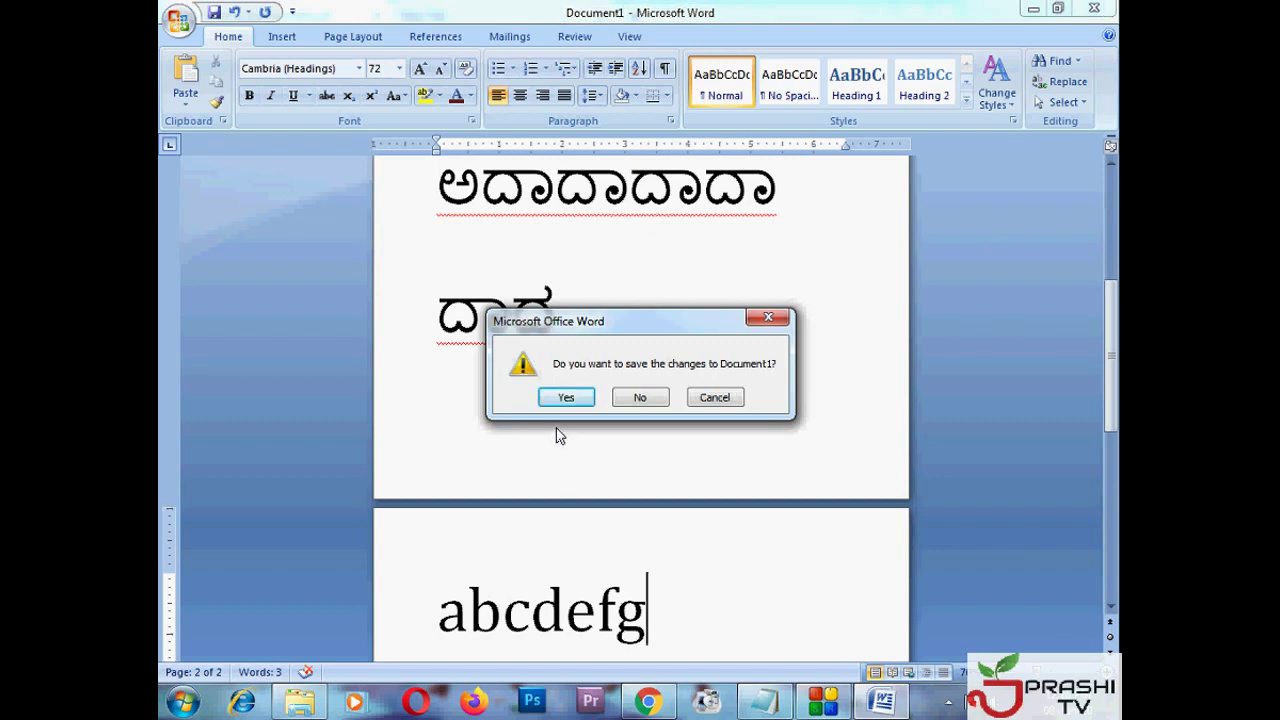
left_click(638, 400)
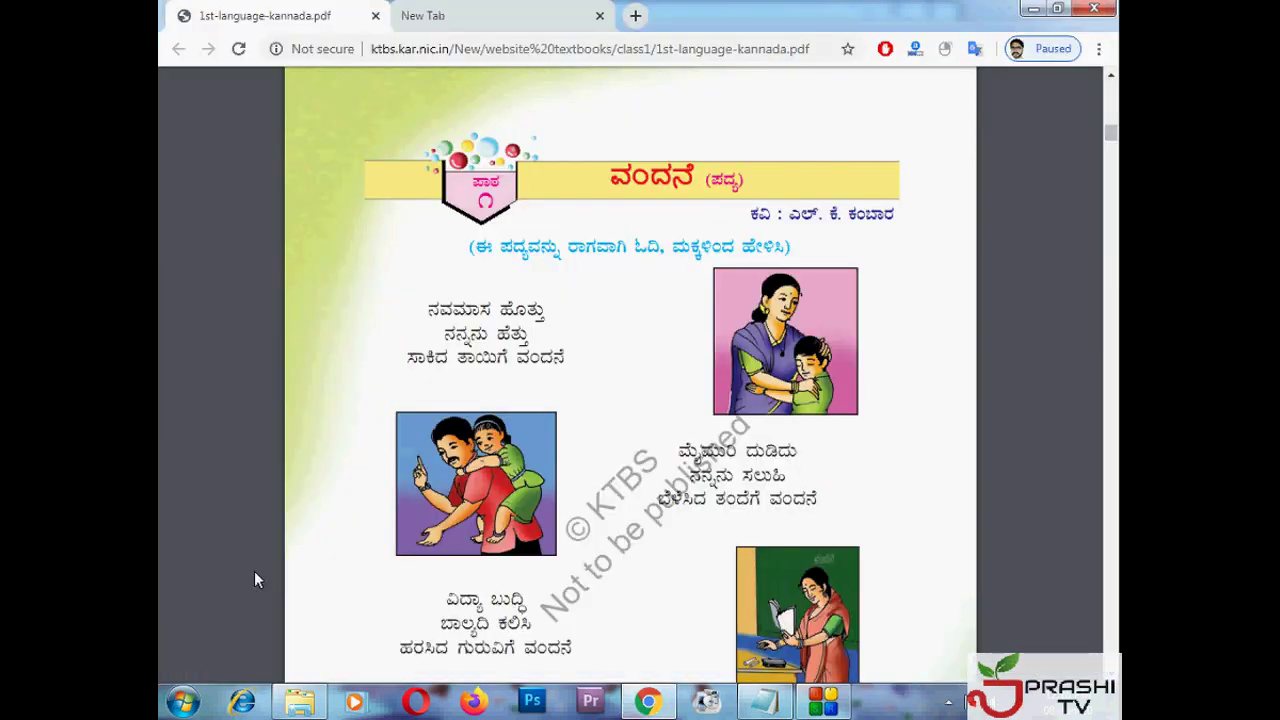
Step: Launch Word 2007 and Nudi Direct from the Start menu
key("super")
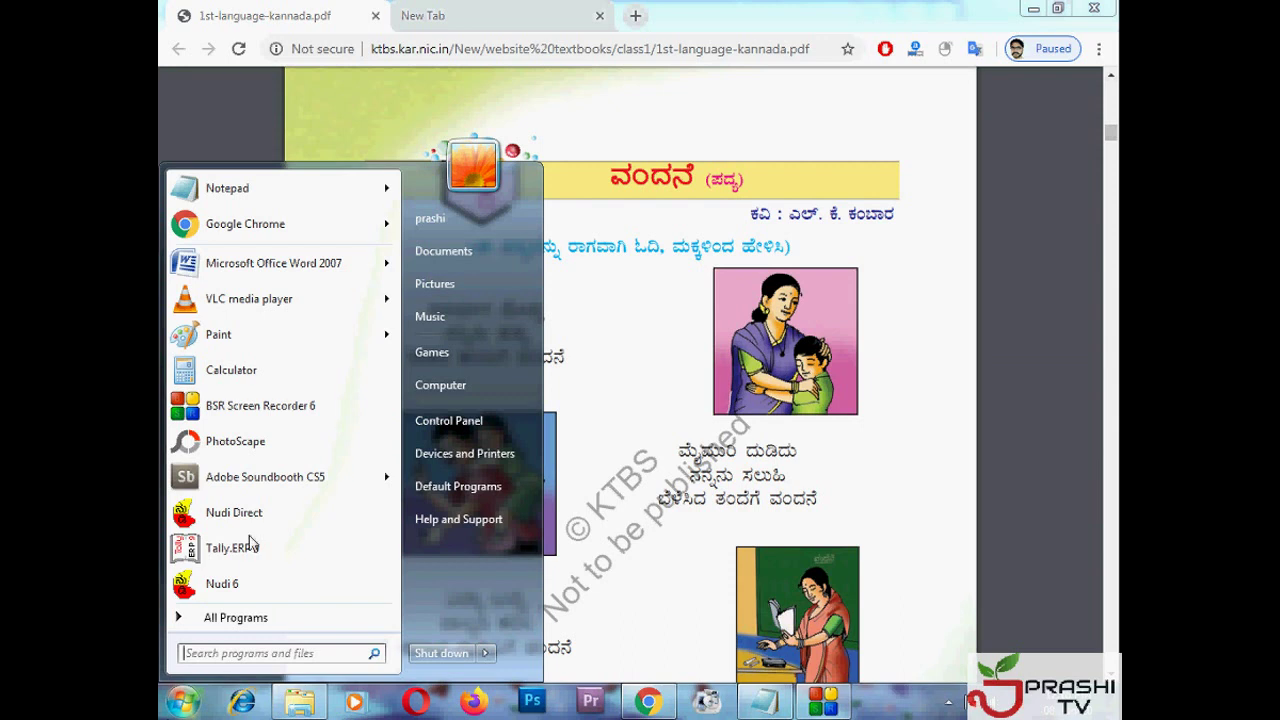
left_click(285, 263)
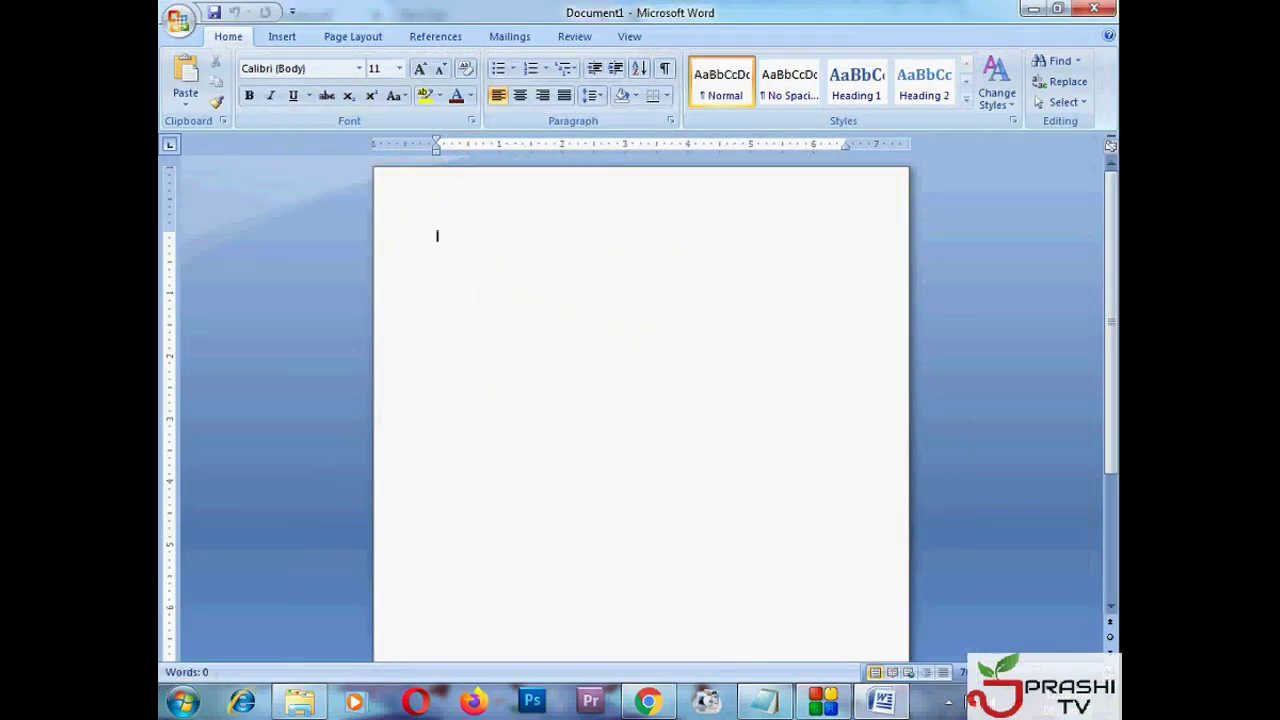
key("super")
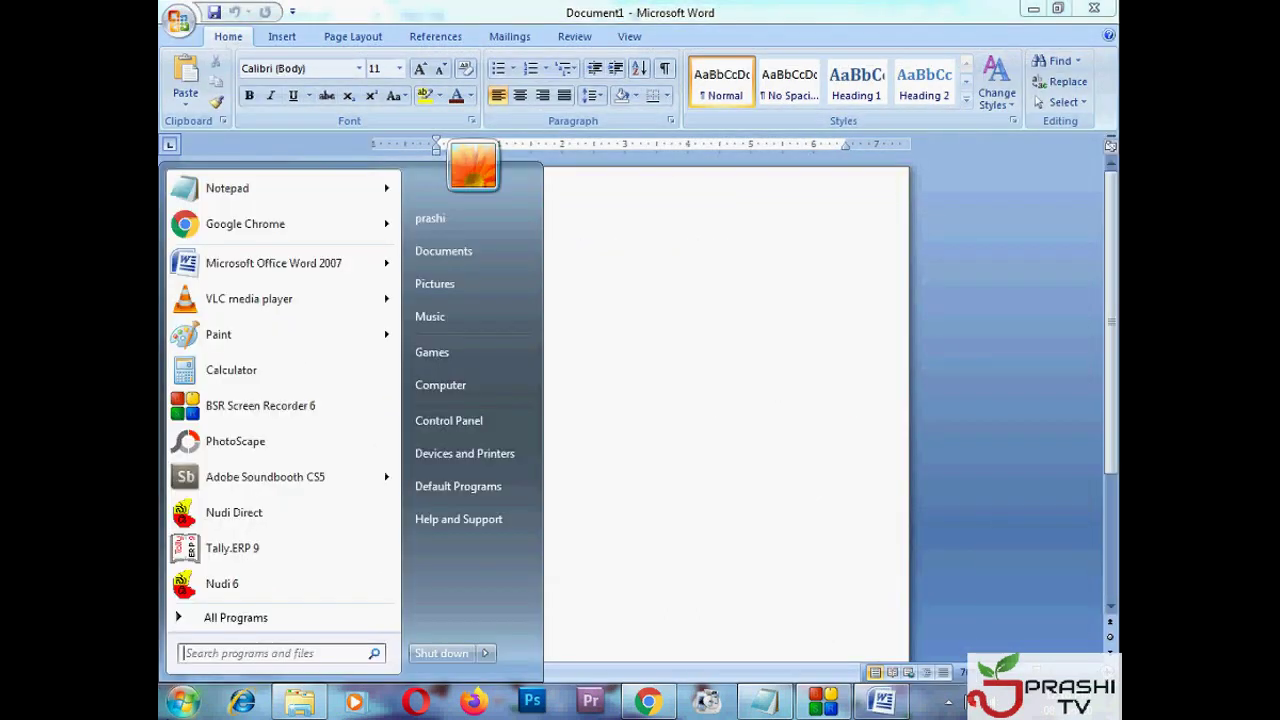
left_click(298, 514)
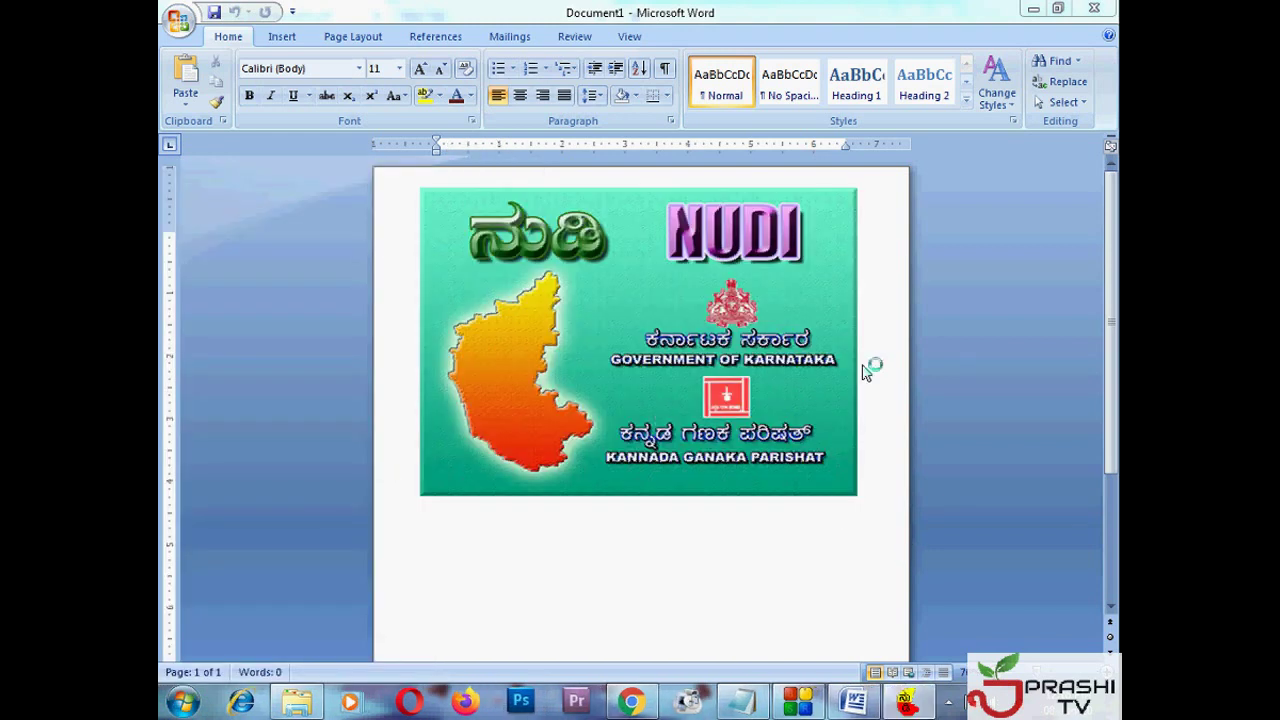
Step: Set the font to Nudi 14 e at 72 pt, then highlight ವಂದನೆ in the PDF
left_click(358, 70)
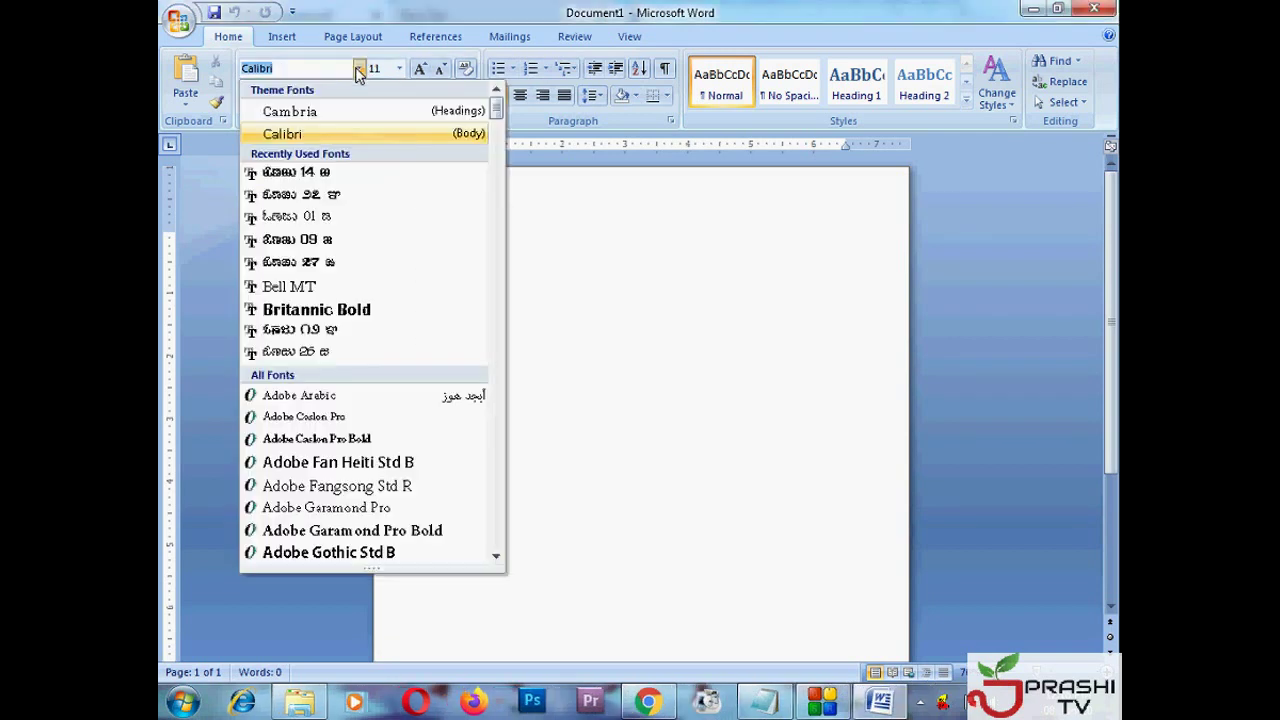
left_click(380, 170)
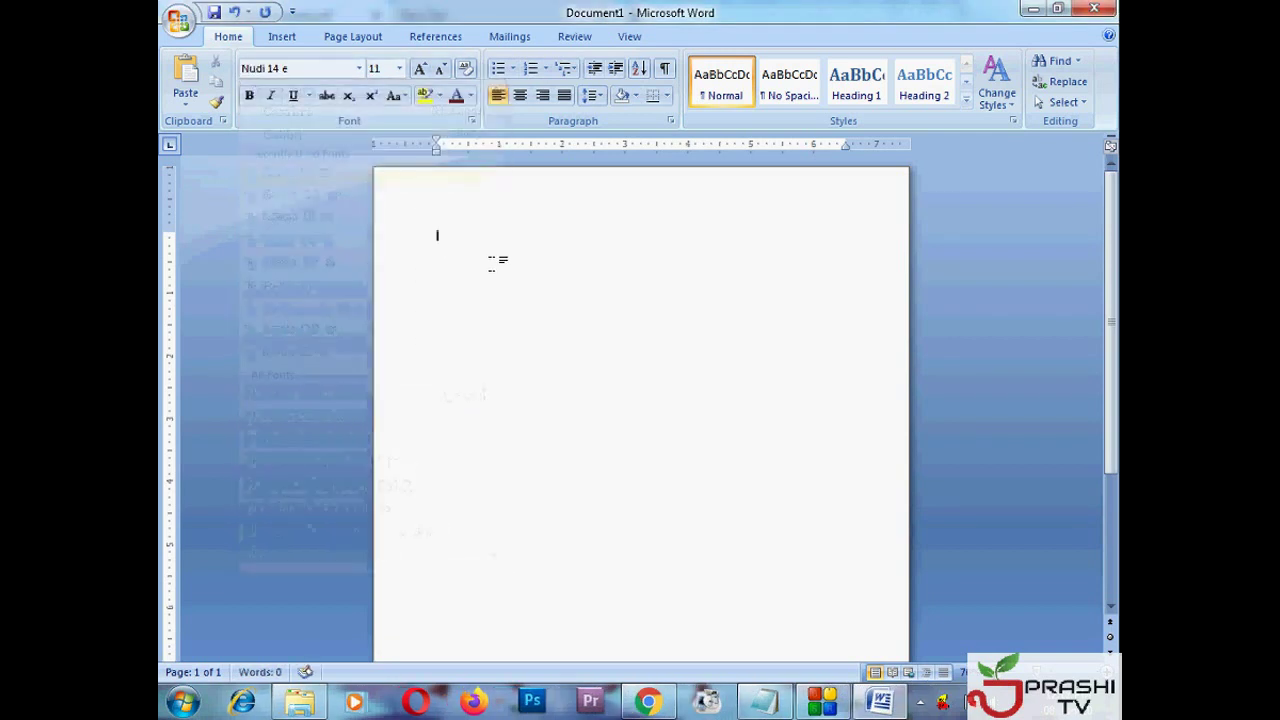
left_click(399, 68)
left_click(376, 330)
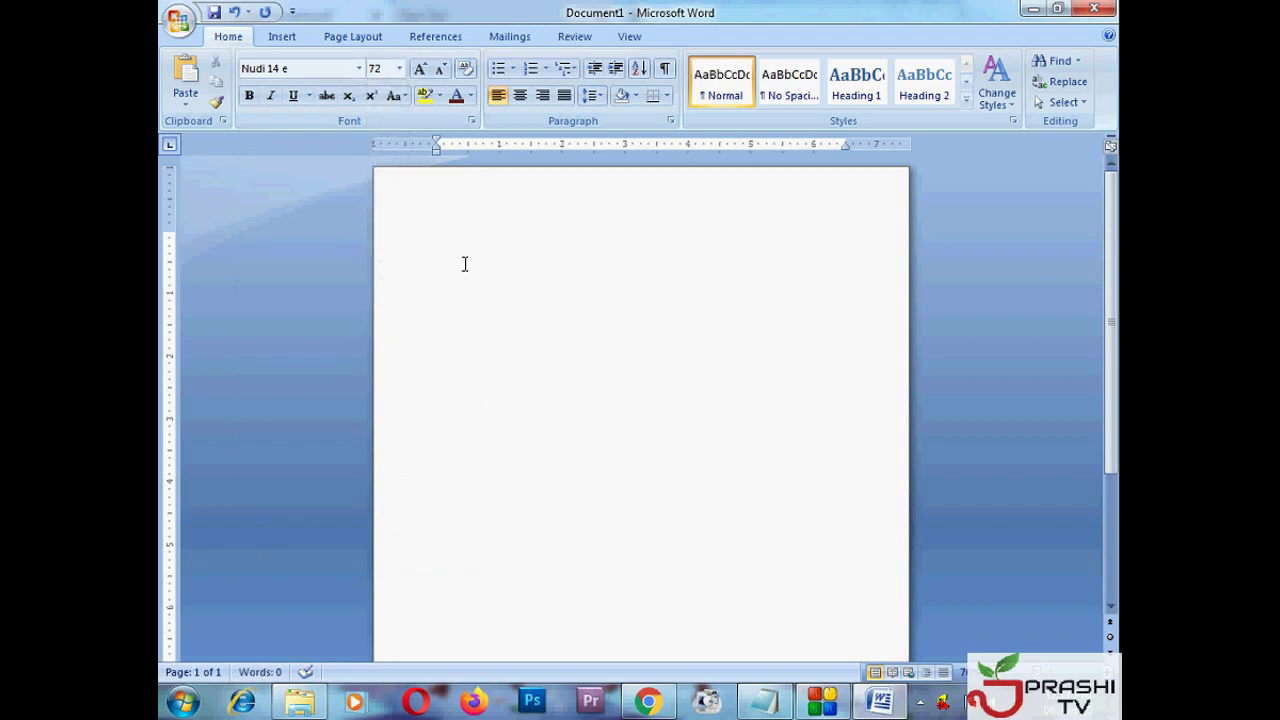
type("a")
key("BackSpace")
left_click(648, 702)
left_click_drag(614, 182, 692, 180)
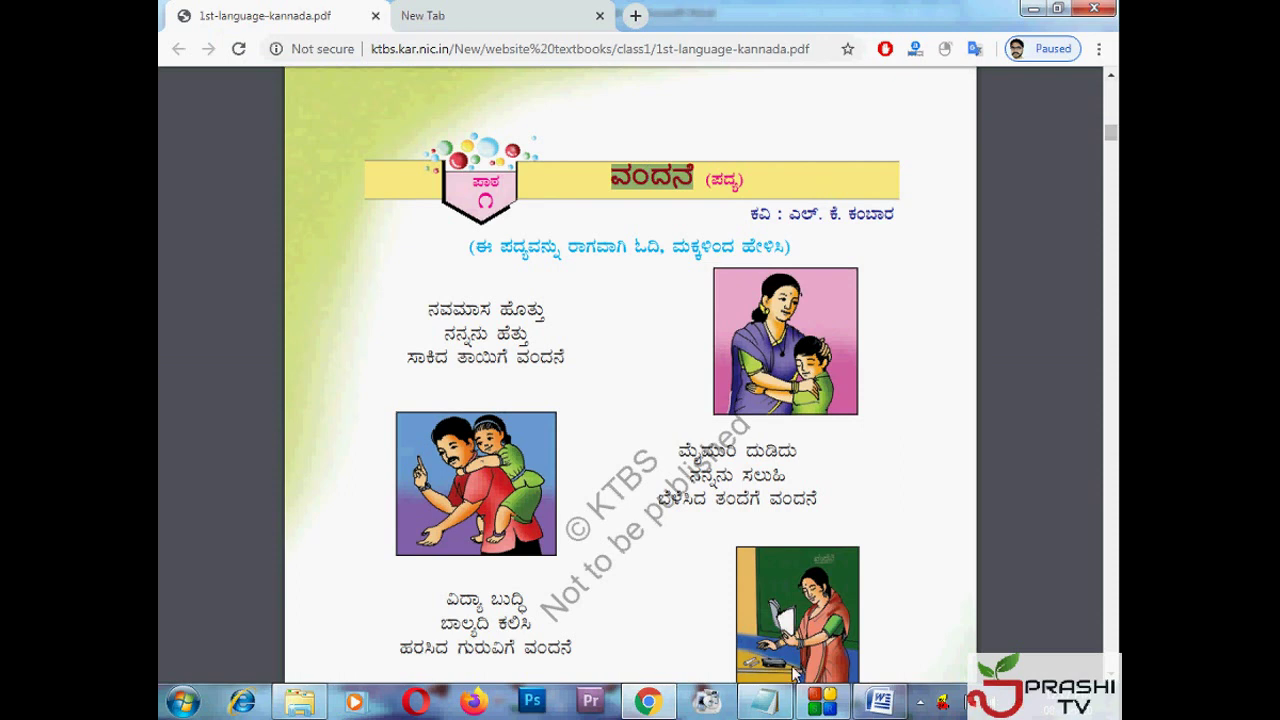
Step: Type the title's first letters ವಂ, checking the title in the textbook PDF
left_click(880, 702)
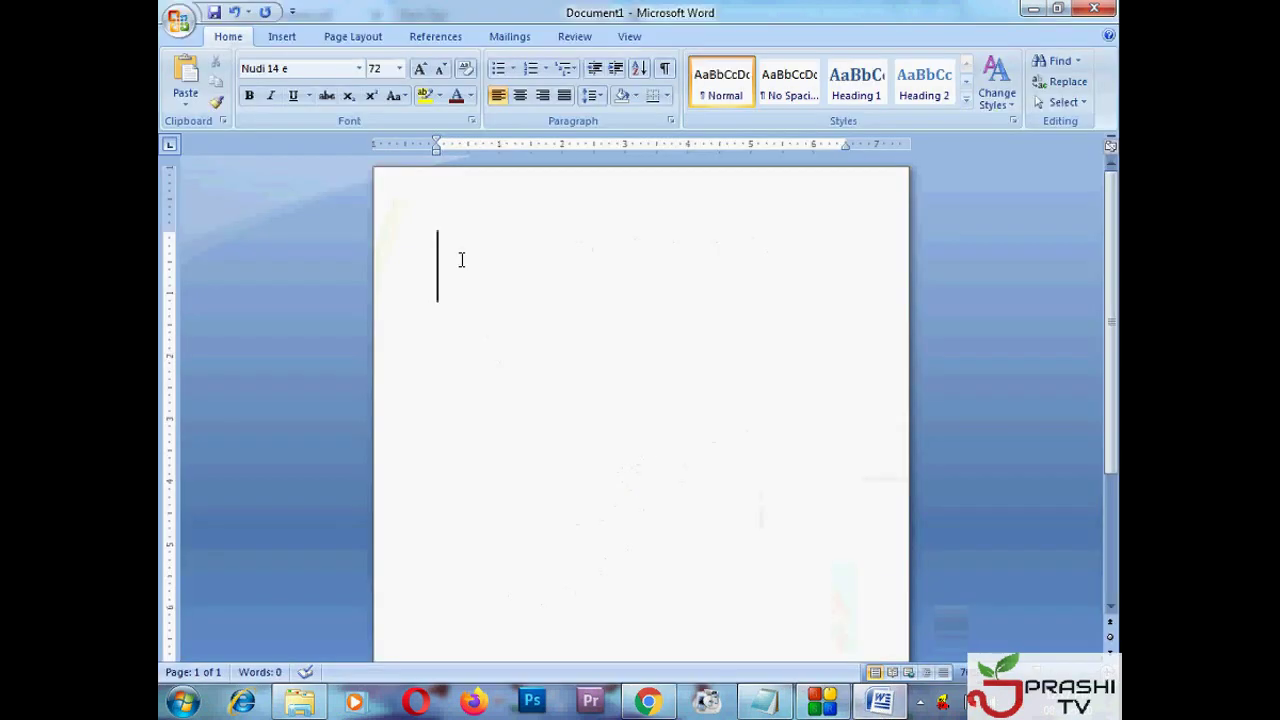
type("ವ")
left_click(640, 692)
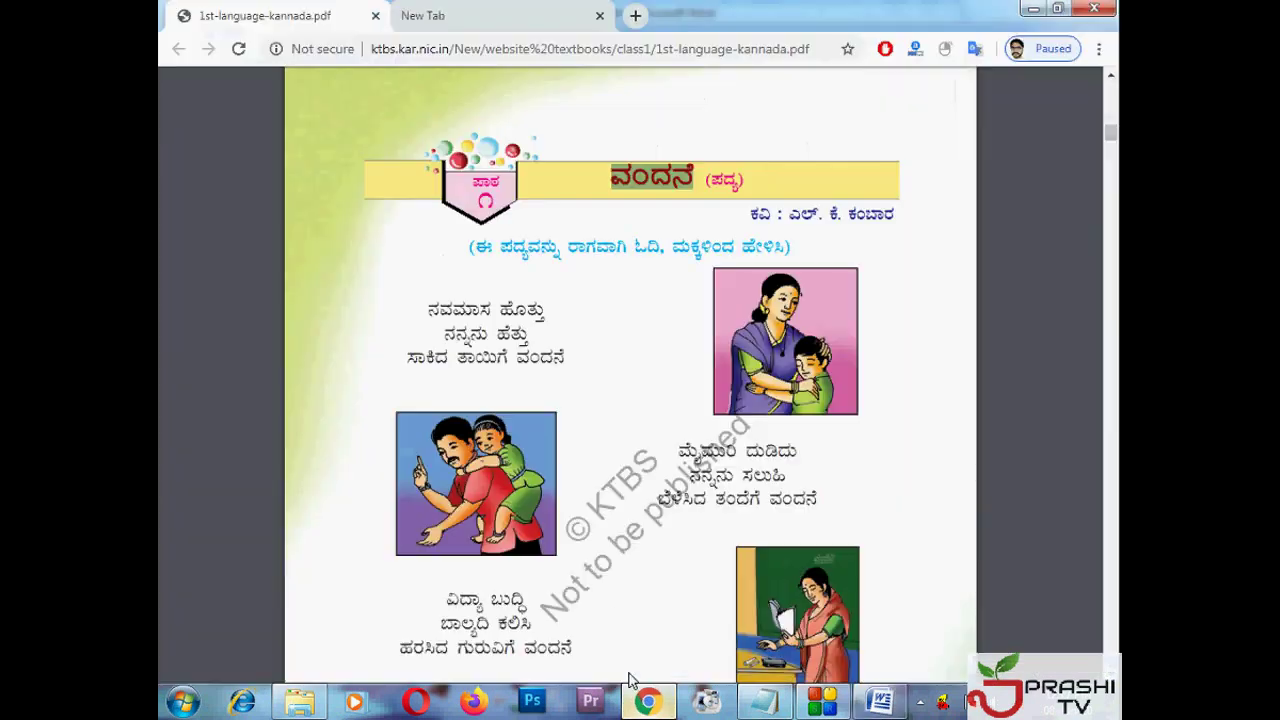
left_click(633, 183)
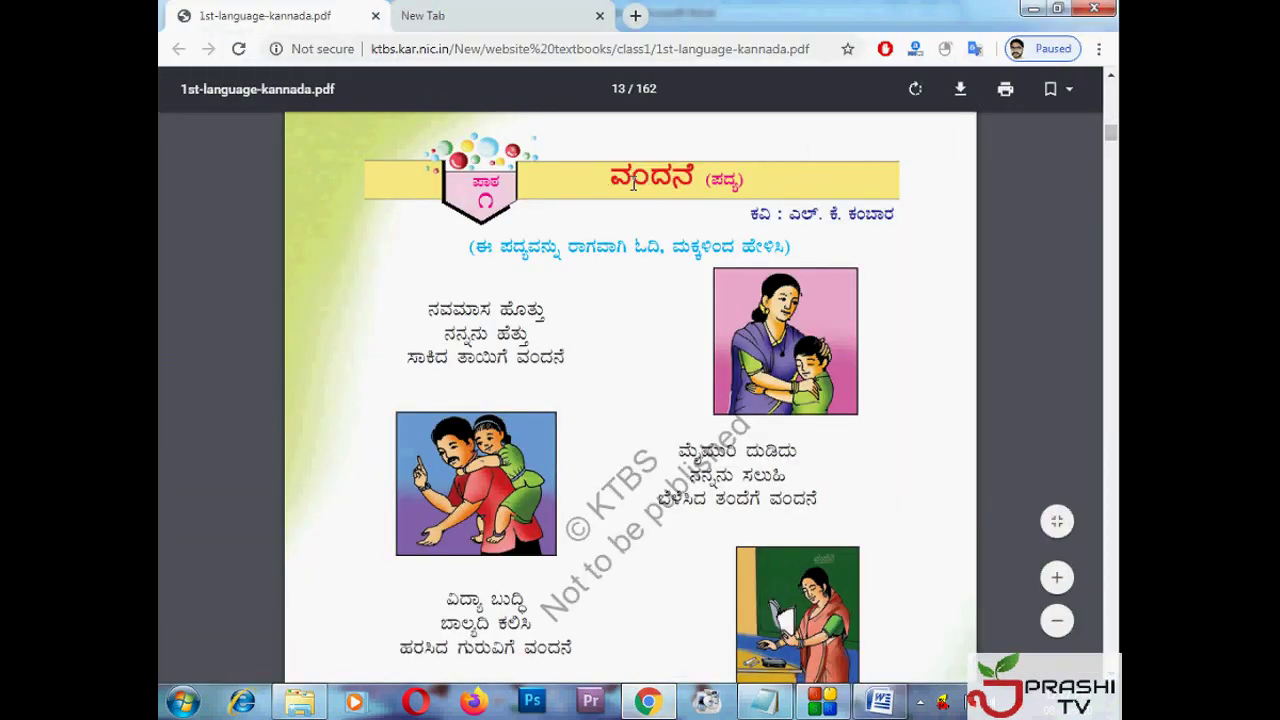
double_click(633, 183)
left_click(655, 183)
left_click(641, 181)
left_click(880, 701)
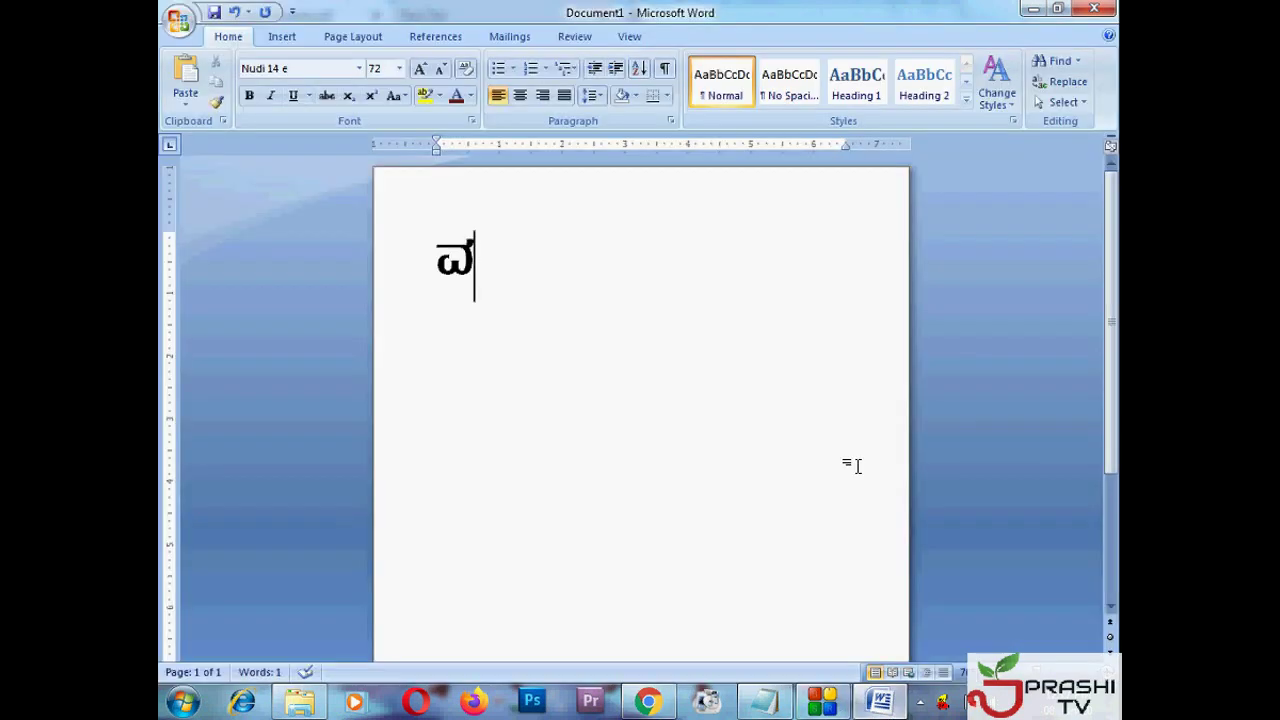
type("M")
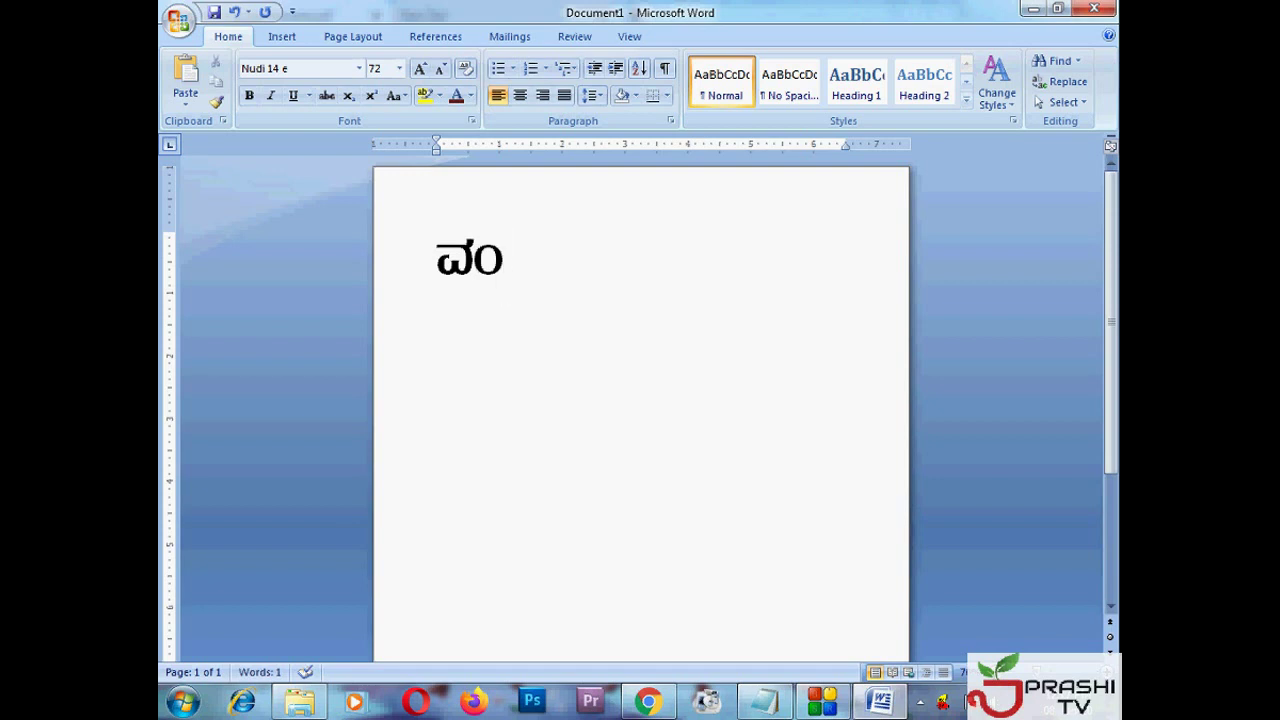
Step: Finish the title with ದನೆ and start a new line
left_click(649, 702)
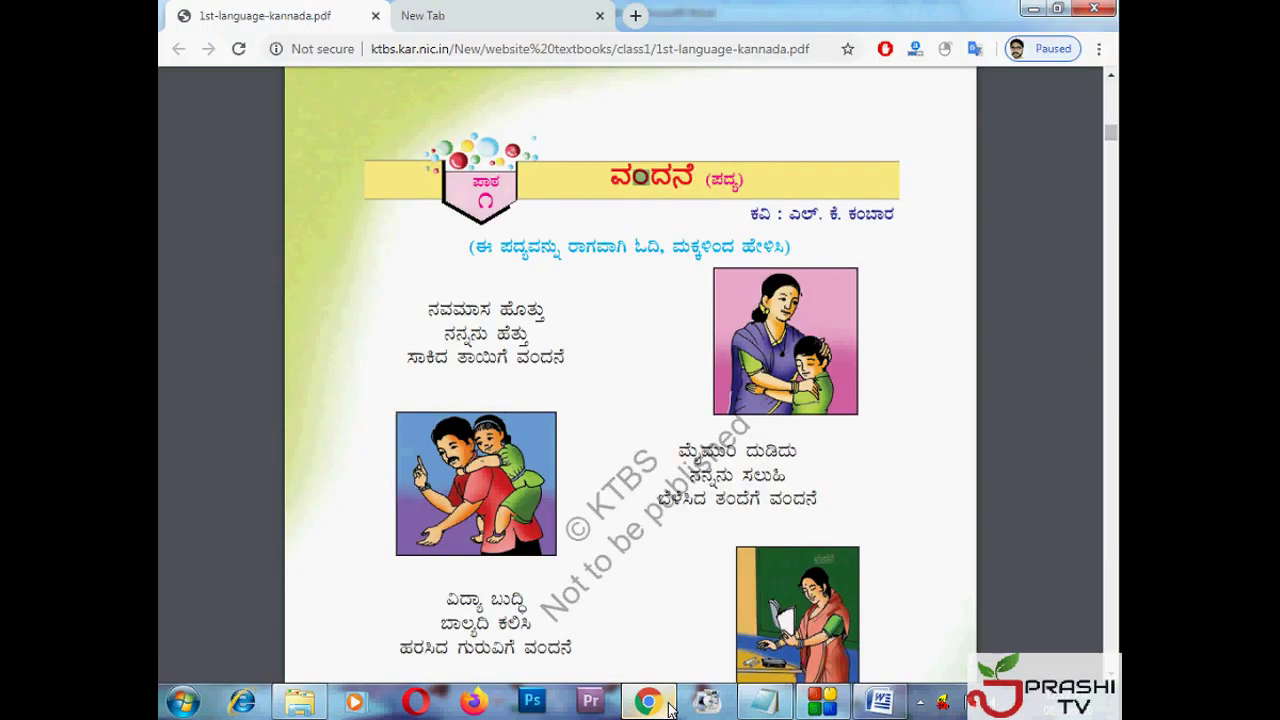
left_click(668, 705)
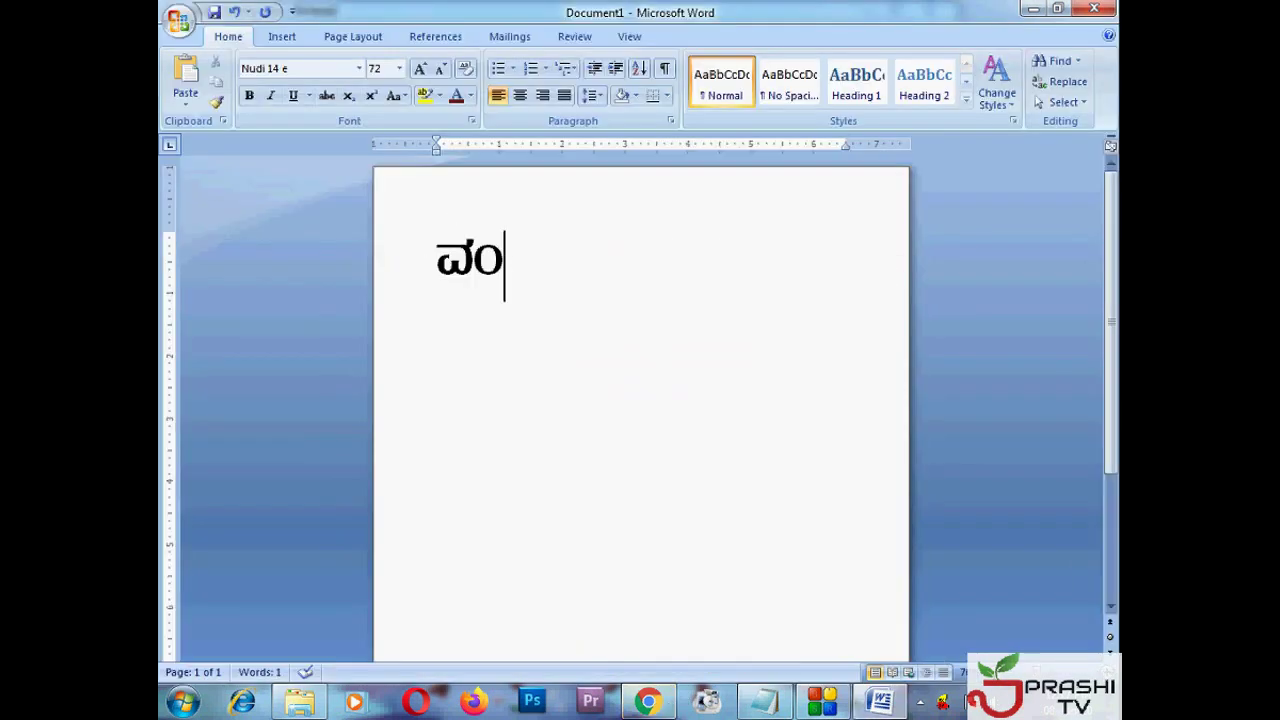
type("ದ")
left_click(649, 702)
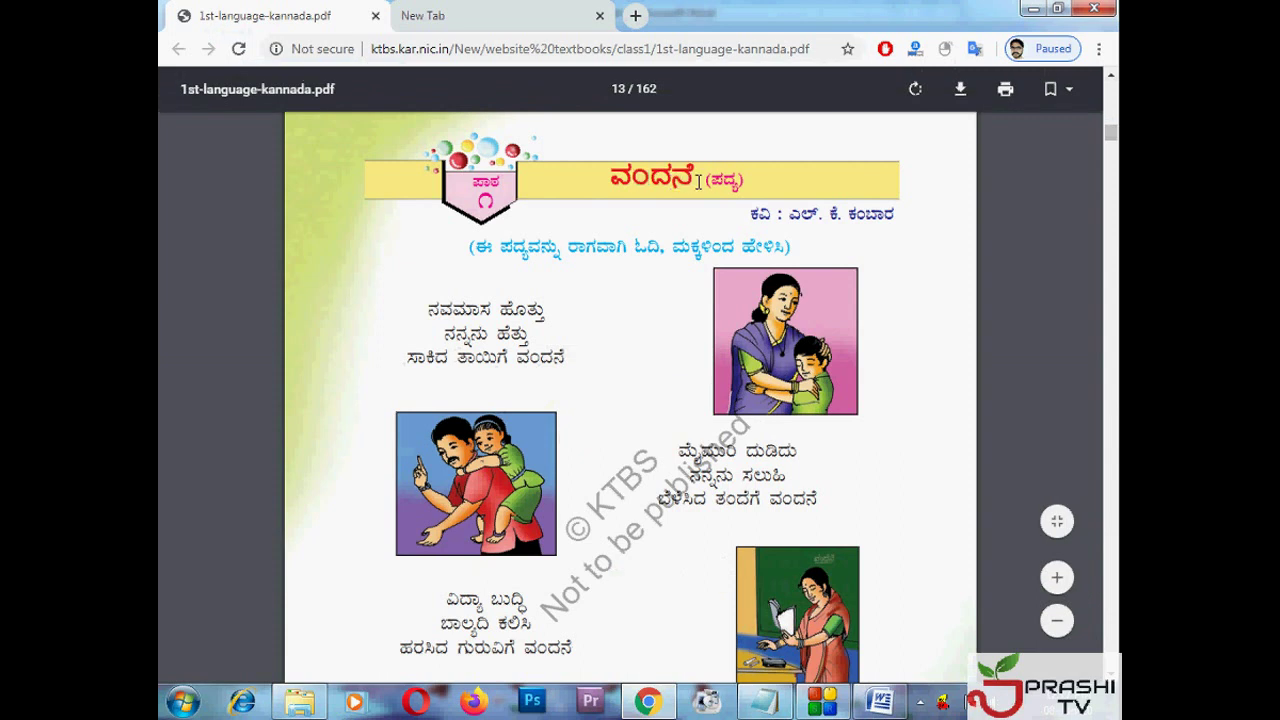
double_click(698, 180)
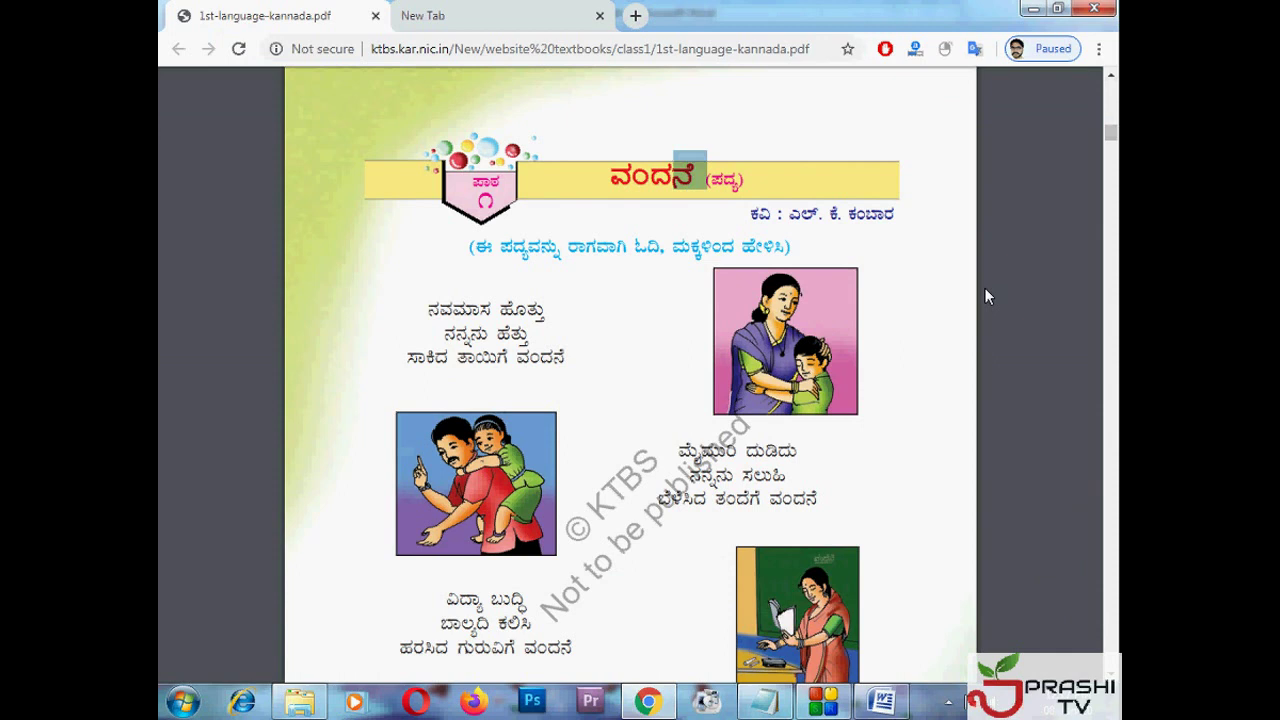
left_click(881, 702)
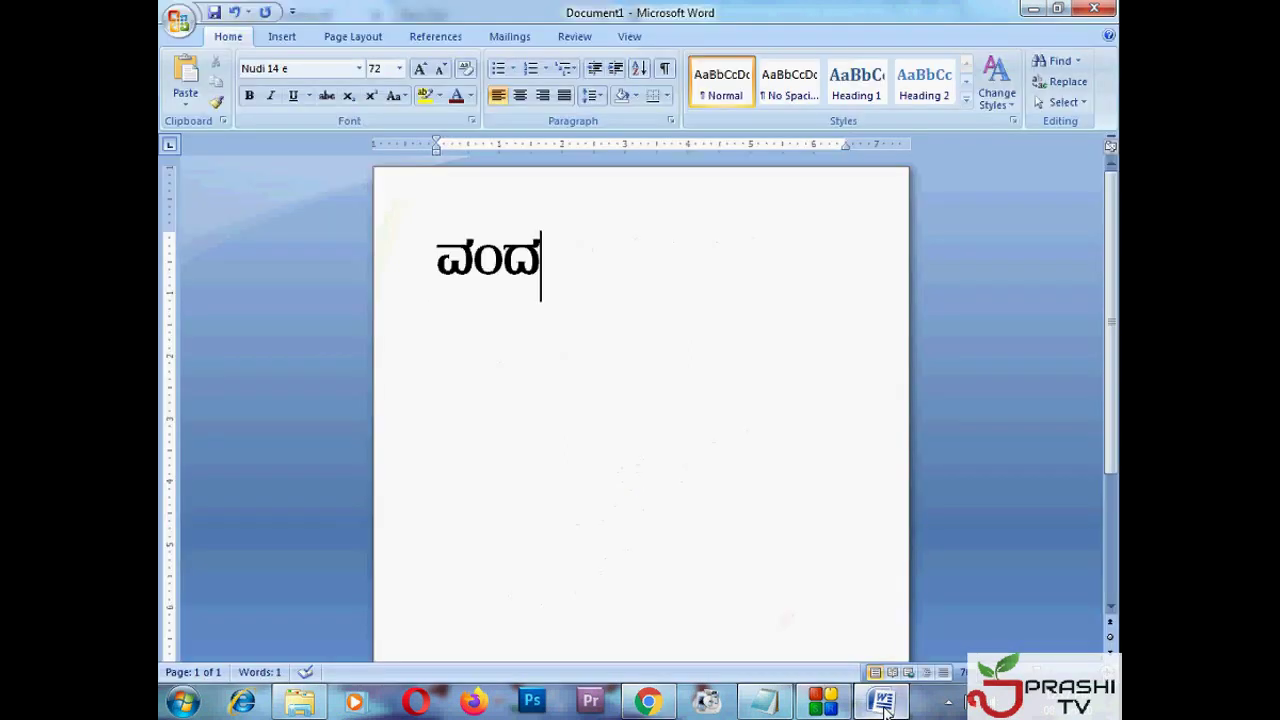
type("ನೆ")
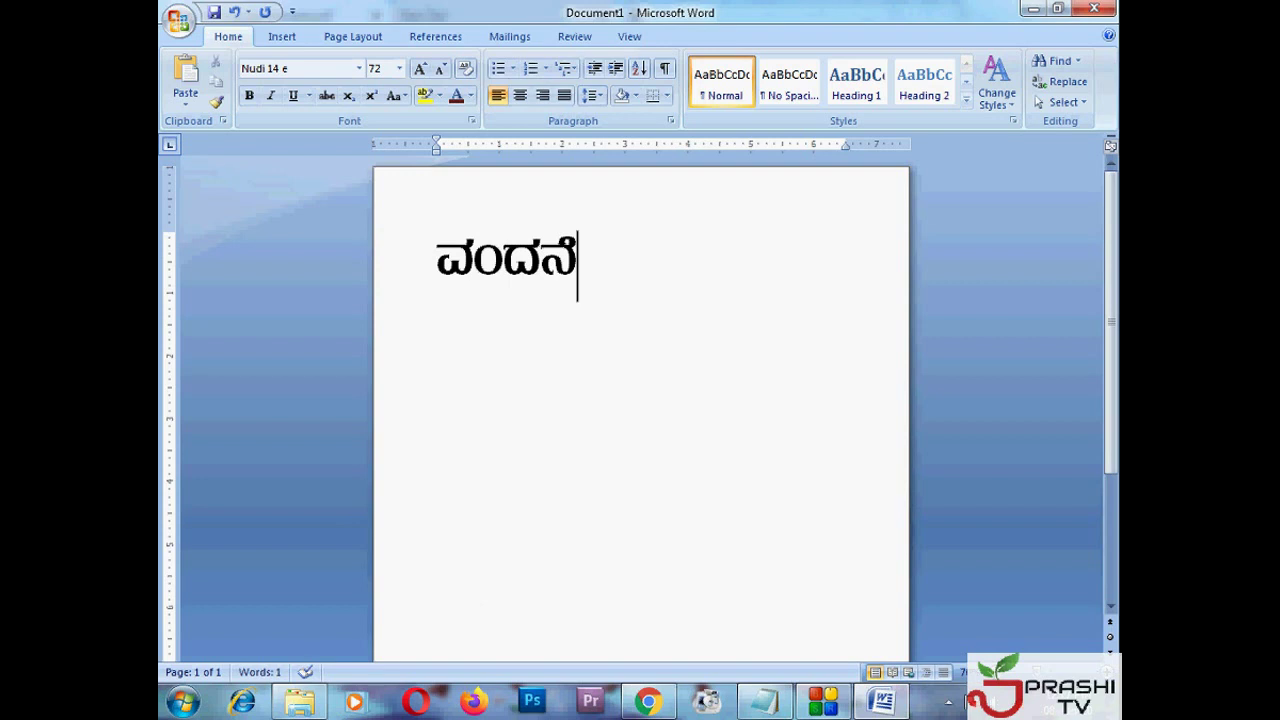
key("Return")
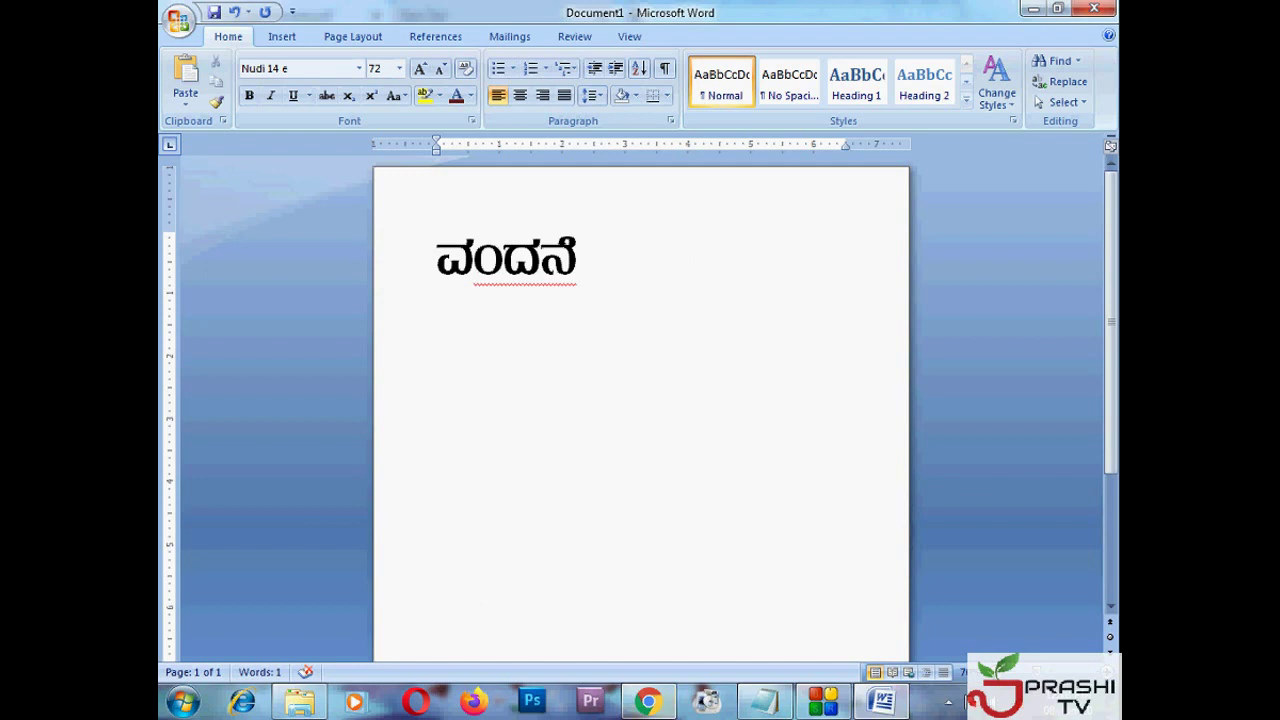
Step: Add the label ಪದ್ಯ on a new line under ವಂದನೆ
left_click(648, 702)
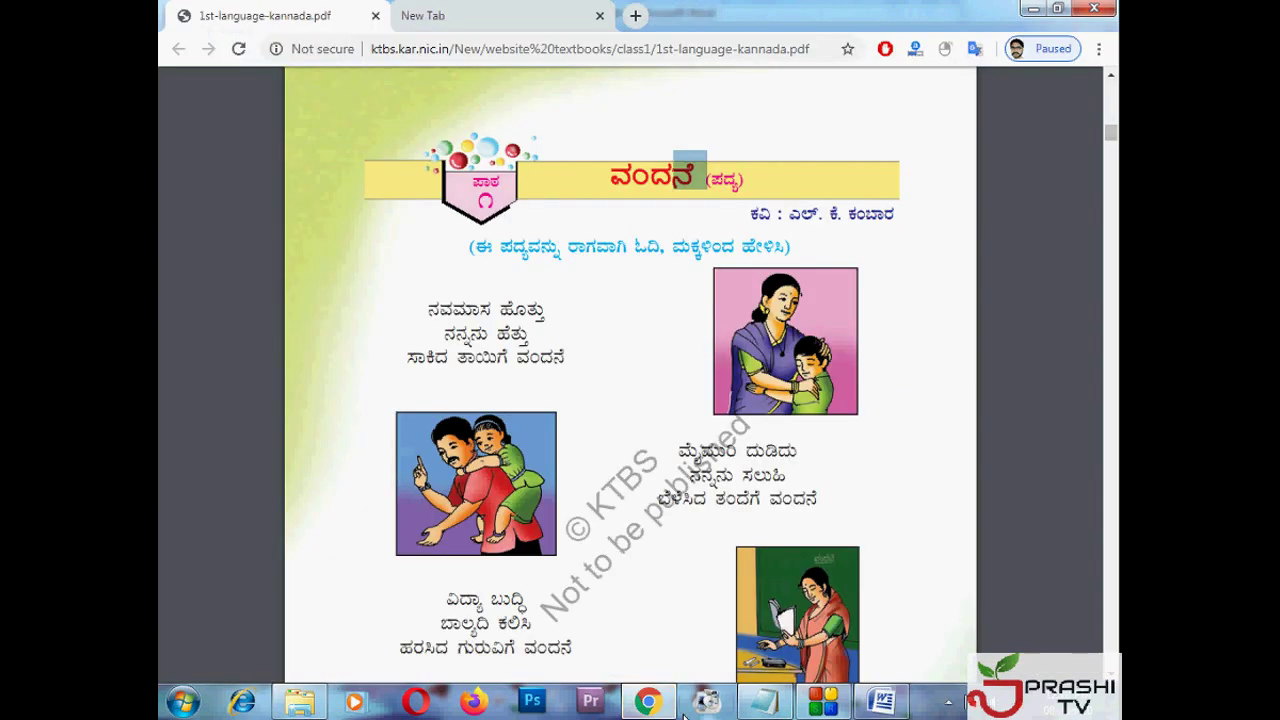
left_click(719, 183)
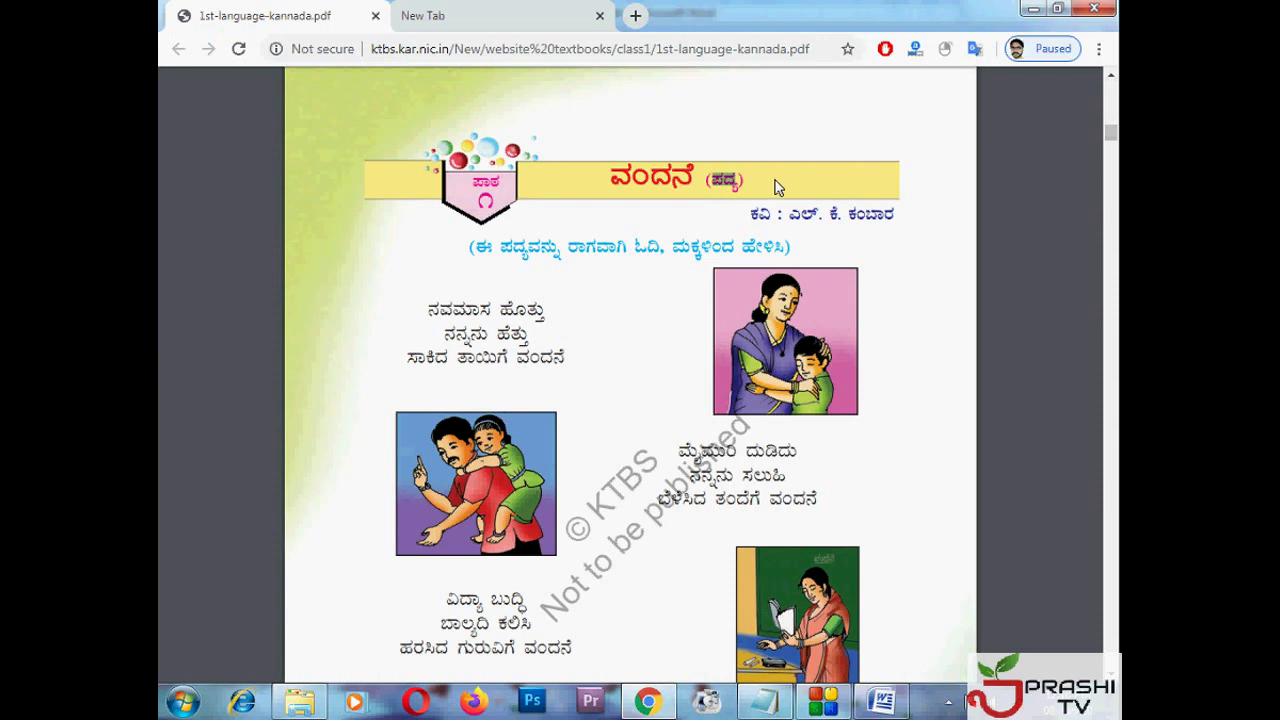
left_click(724, 180)
left_click(881, 701)
key("Return")
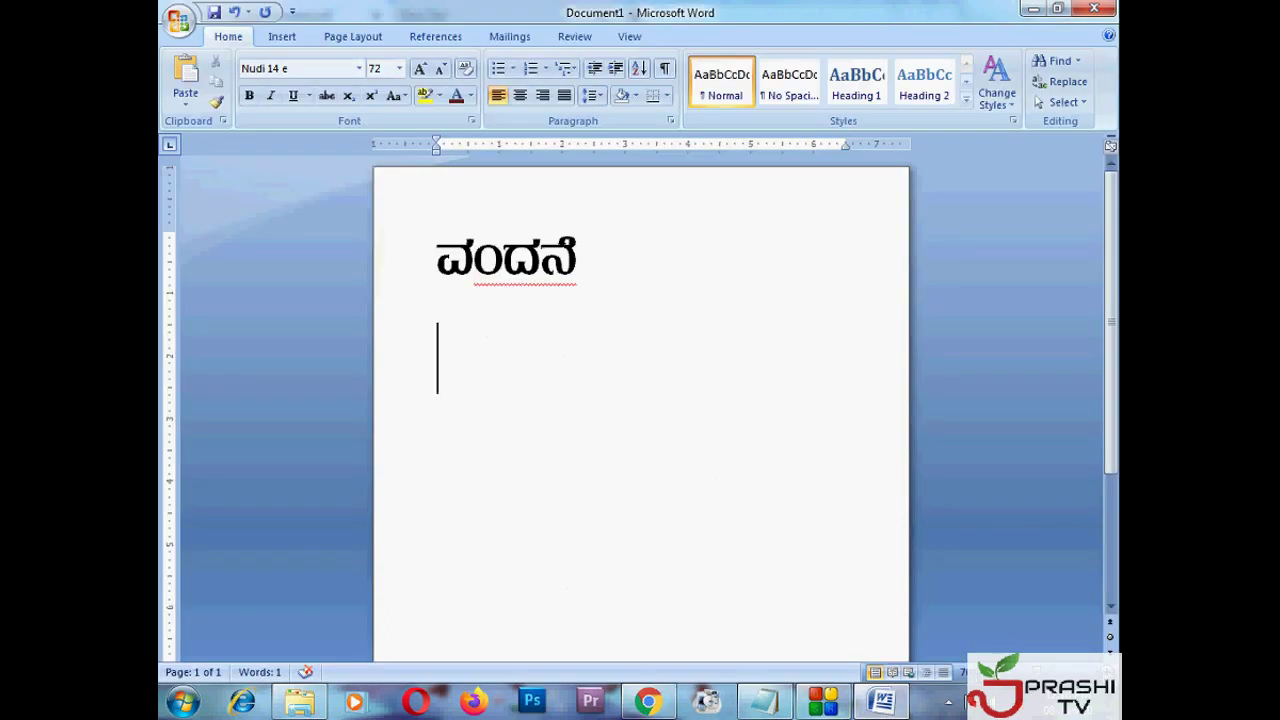
type("ಪದ್ಯ")
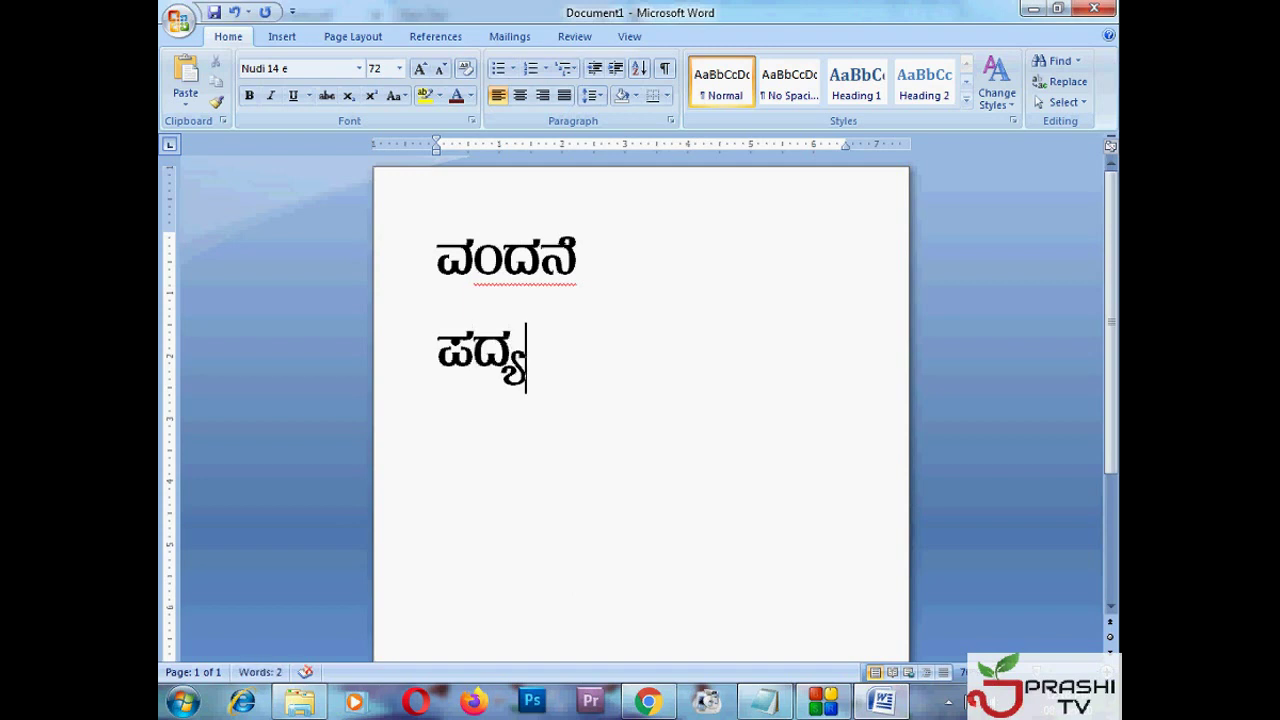
Step: Type ದ್ದಯ್ಯ on the next line and start another empty line
key("Return")
type("ದ್ದ")
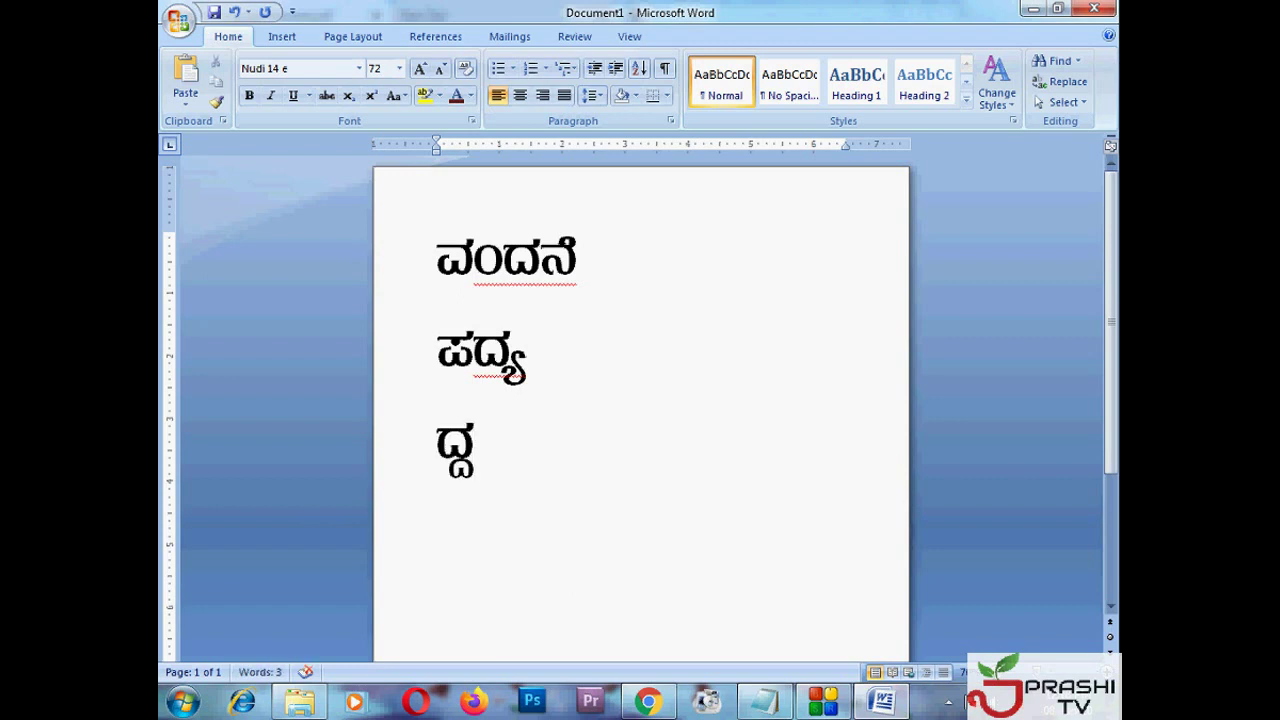
type("ಯ್ಯ")
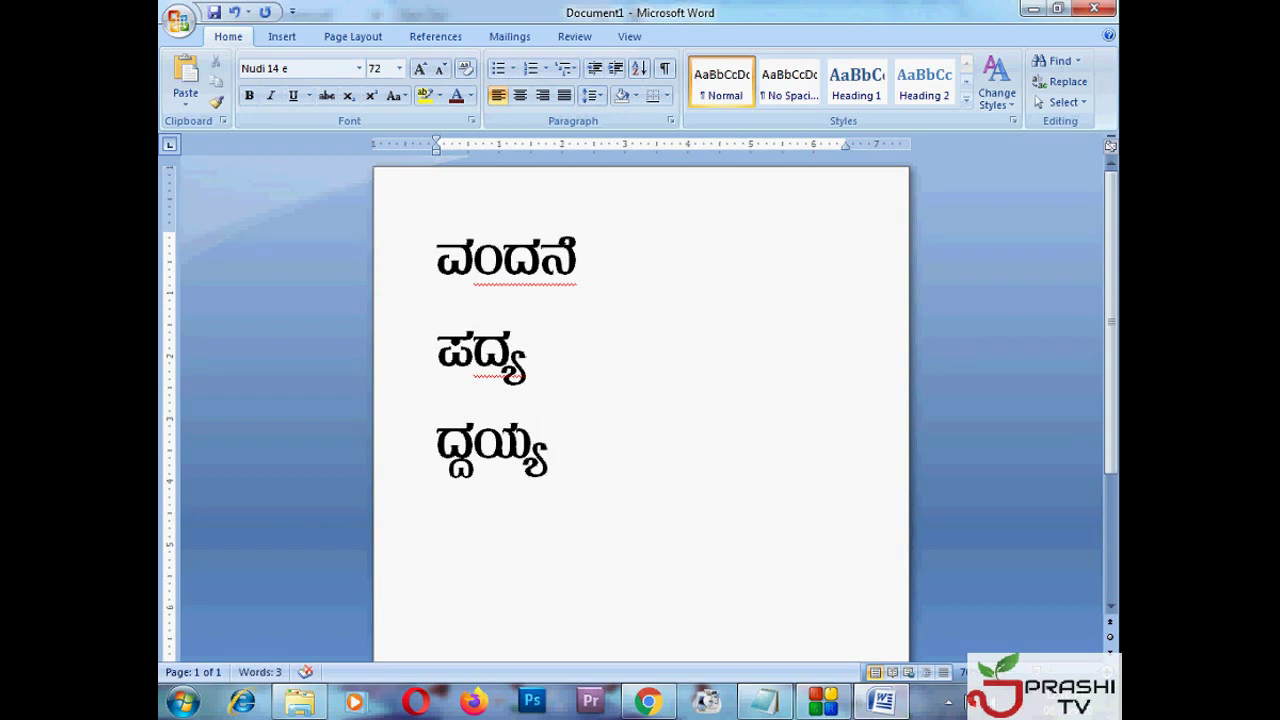
key("Return")
left_click(511, 370)
left_click_drag(511, 372, 526, 372)
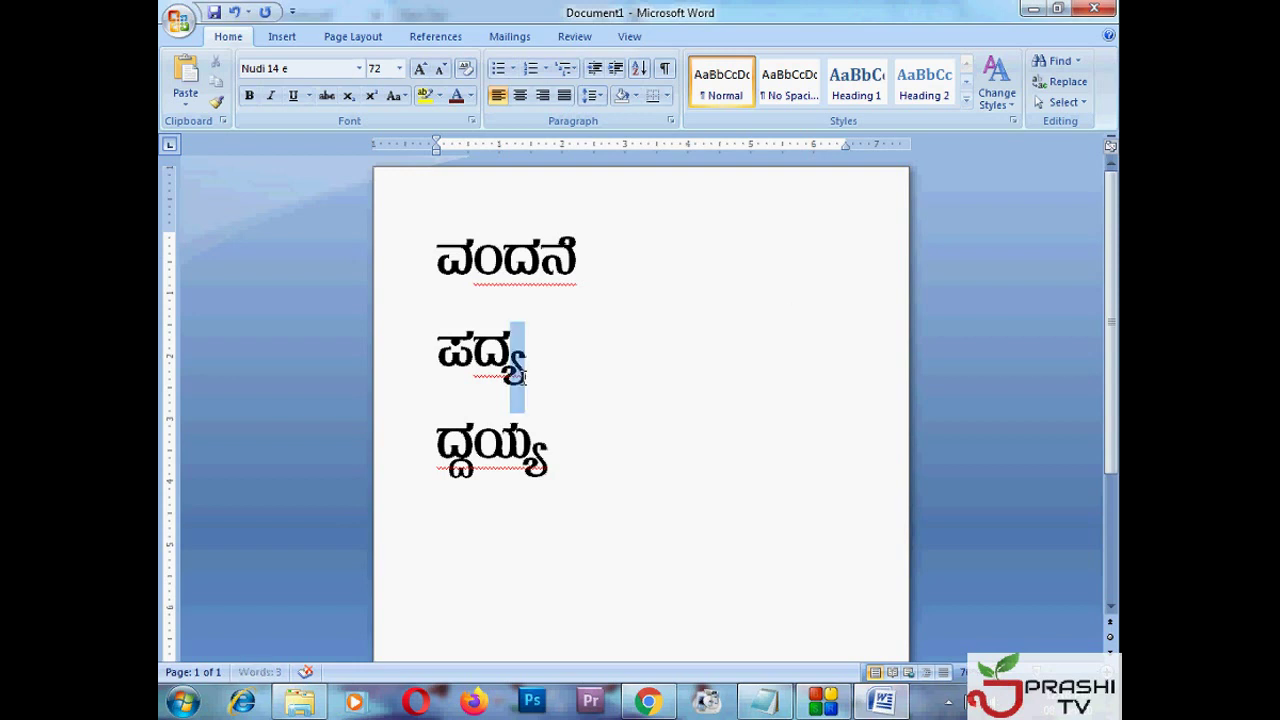
left_click(532, 378)
left_click(470, 520)
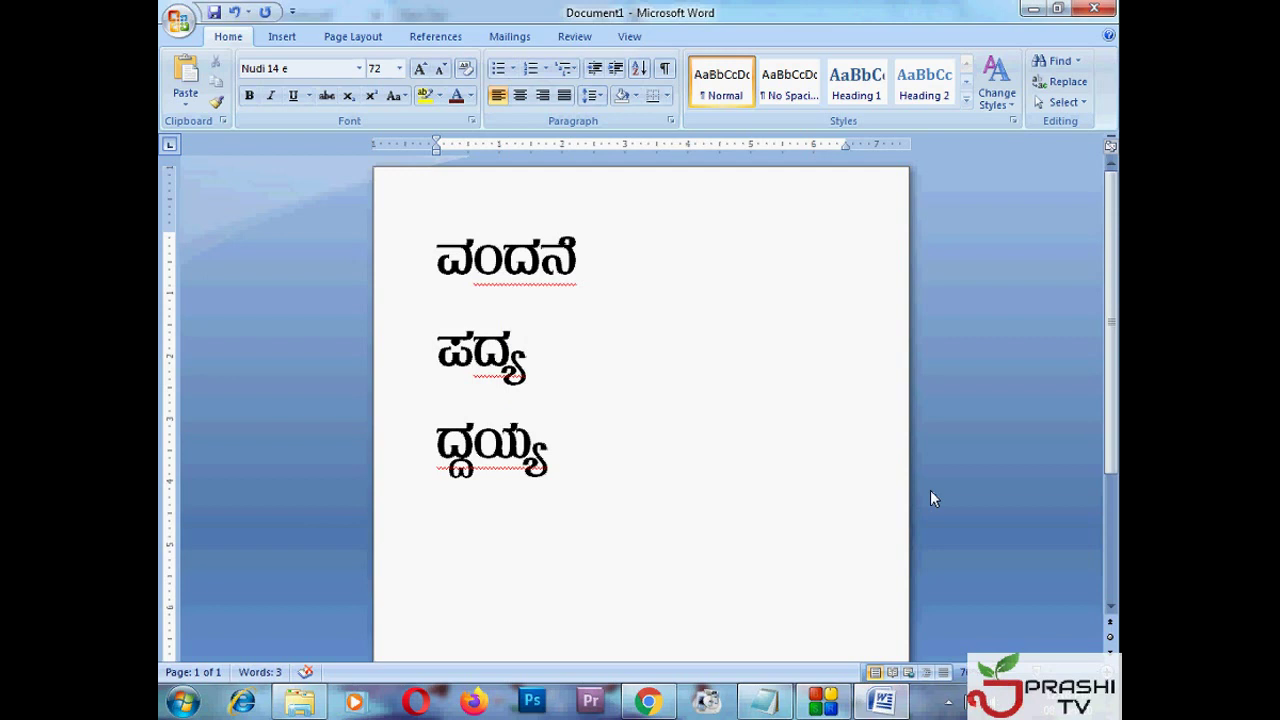
Step: Type the lines ದ್ಯ and ಪದ್ಯ, then return to the textbook PDF
type("ದ್ಯ")
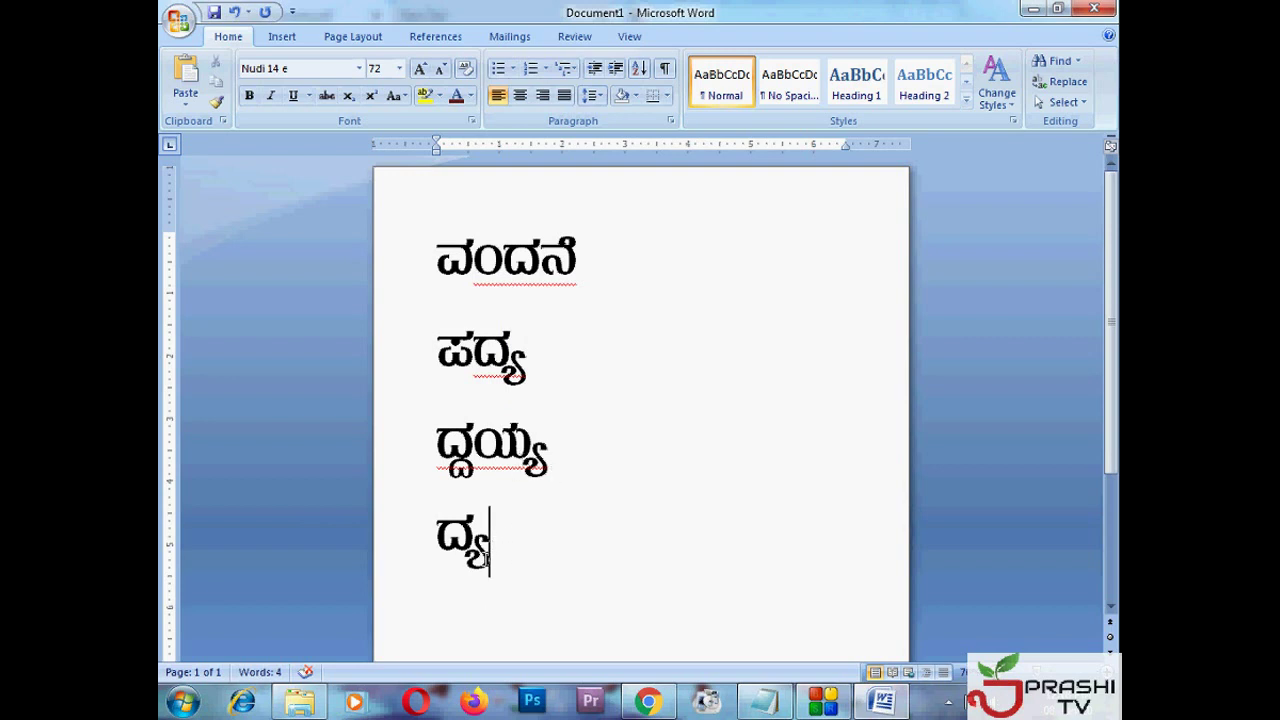
key("Return")
type("ಪದ್ಯ")
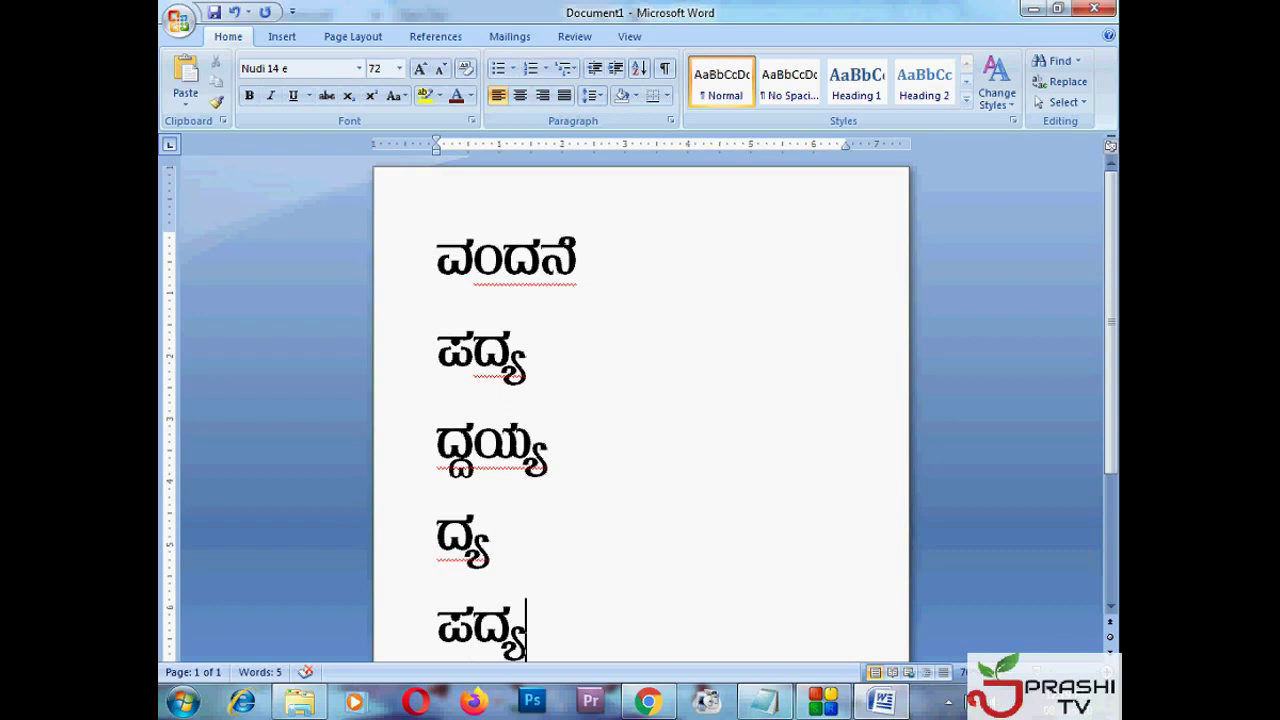
scroll(580, 526, "down", 1)
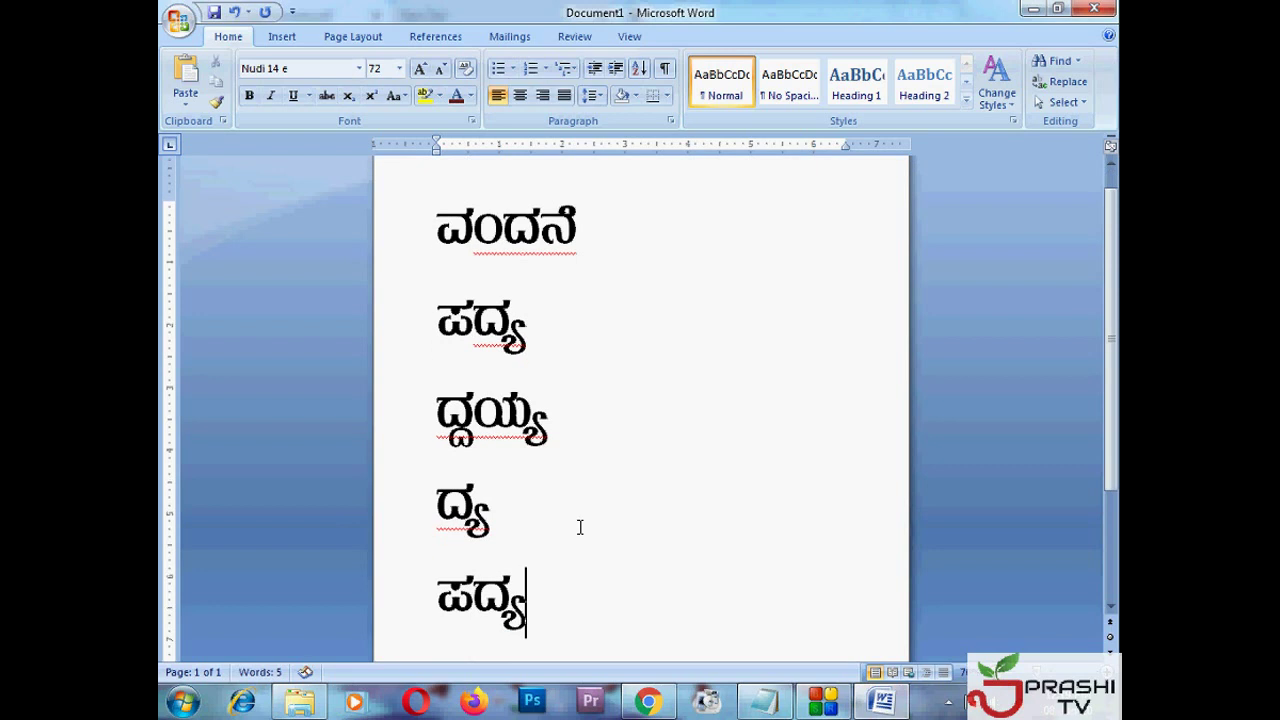
scroll(580, 527, "down", 1)
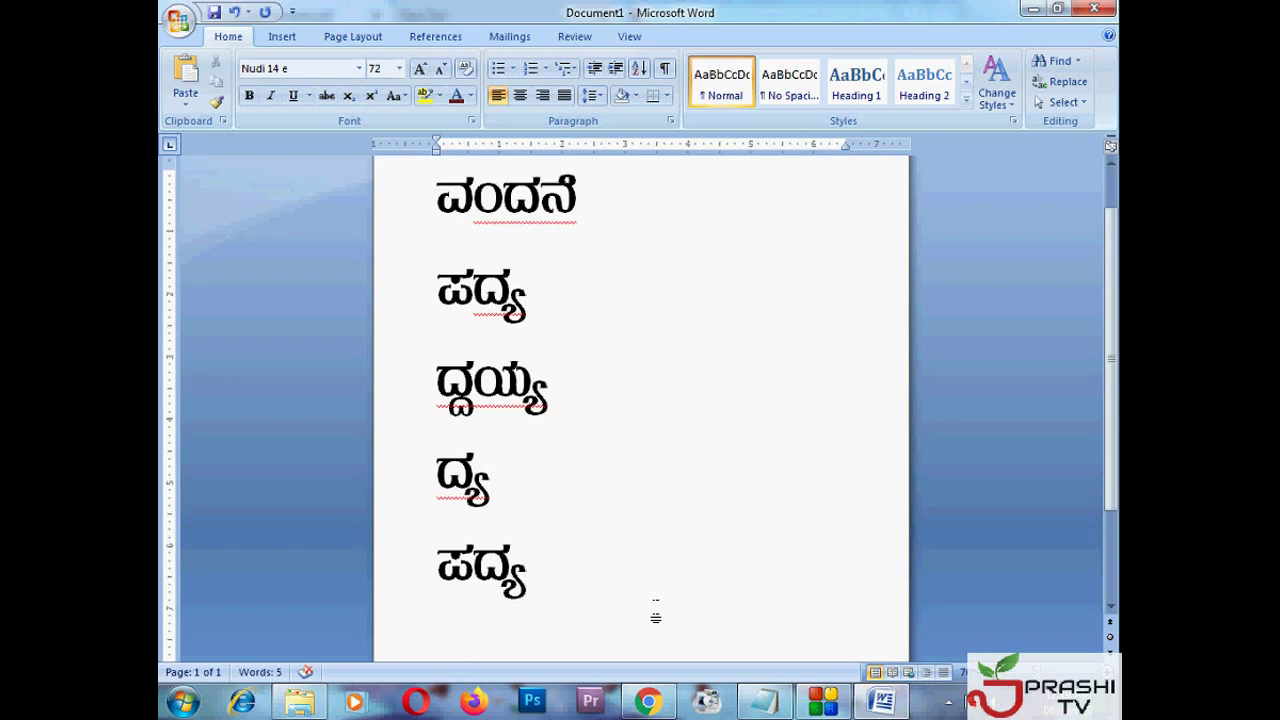
left_click(648, 701)
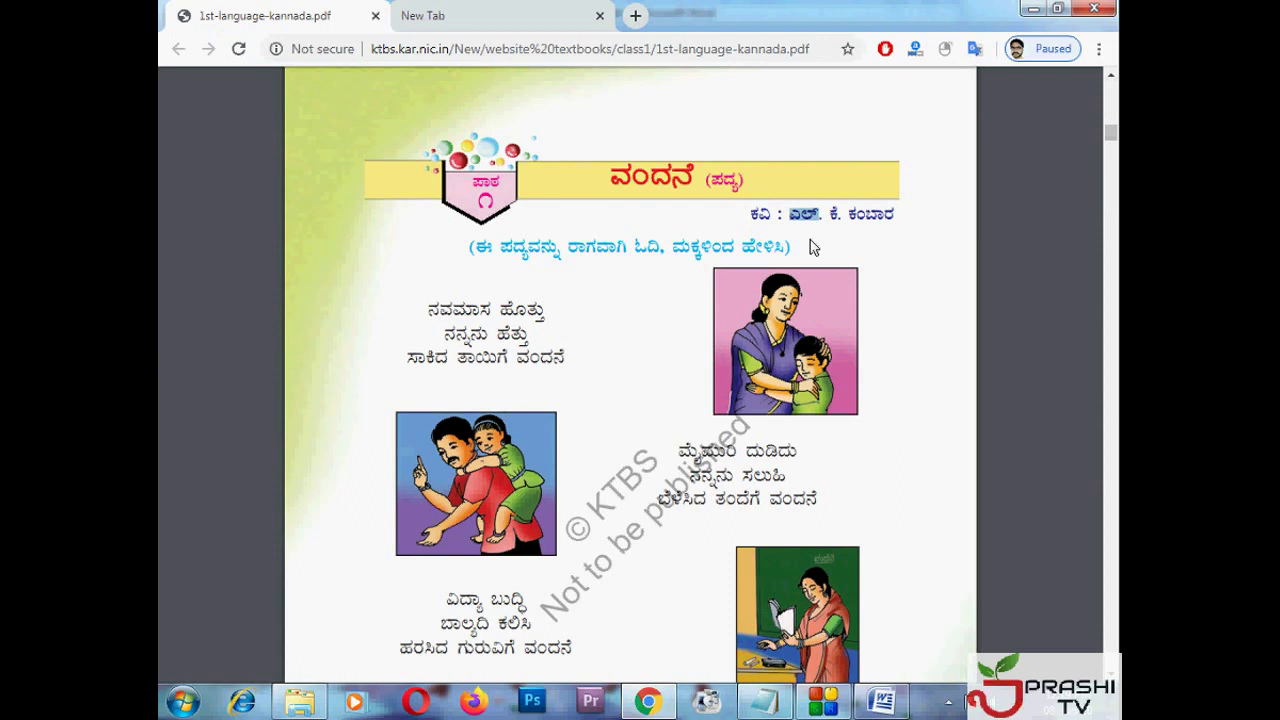
Step: Start the poet line with ಕವಿ : ಎಲ, checking the name in the PDF
left_click(882, 703)
key("Return")
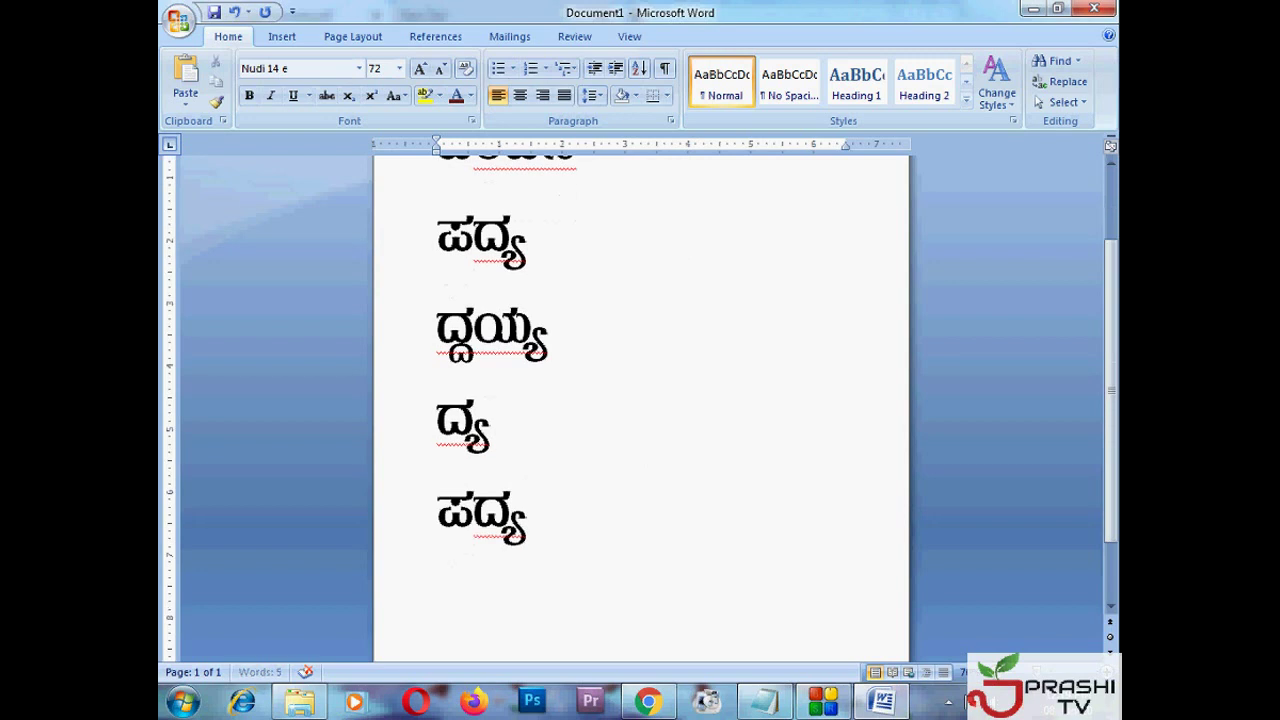
type("ಕ")
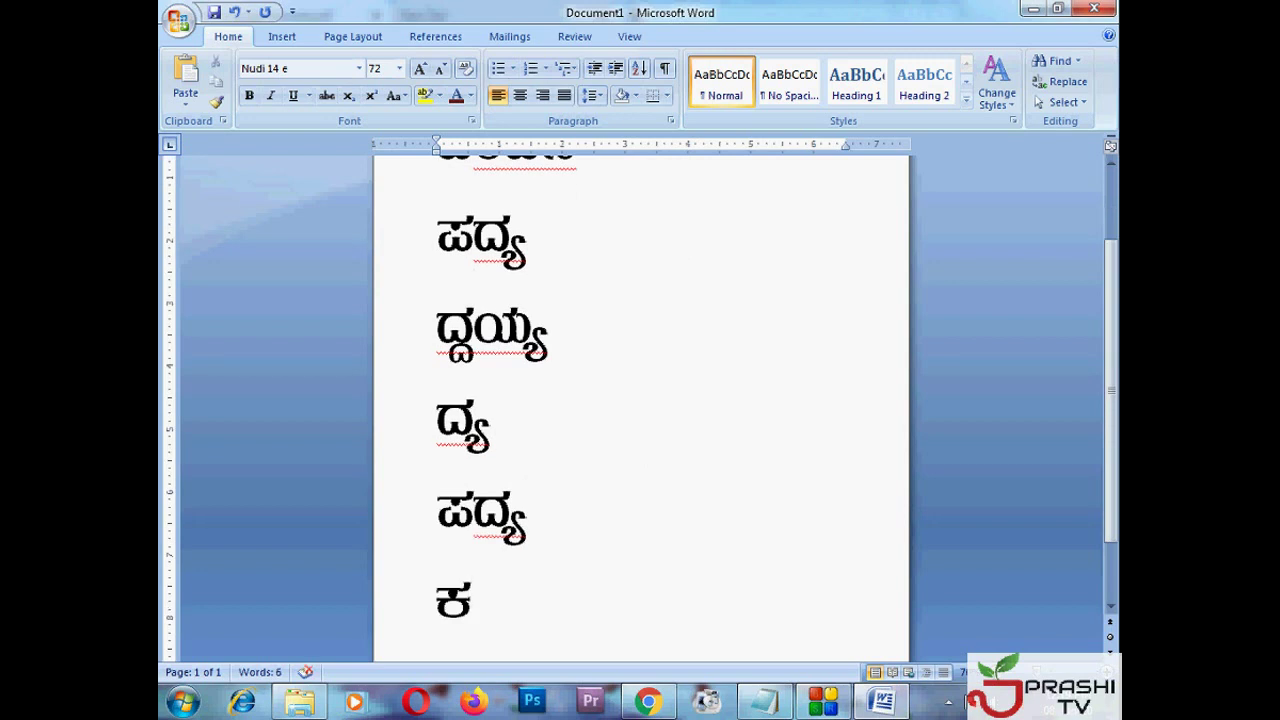
type("ವಿ")
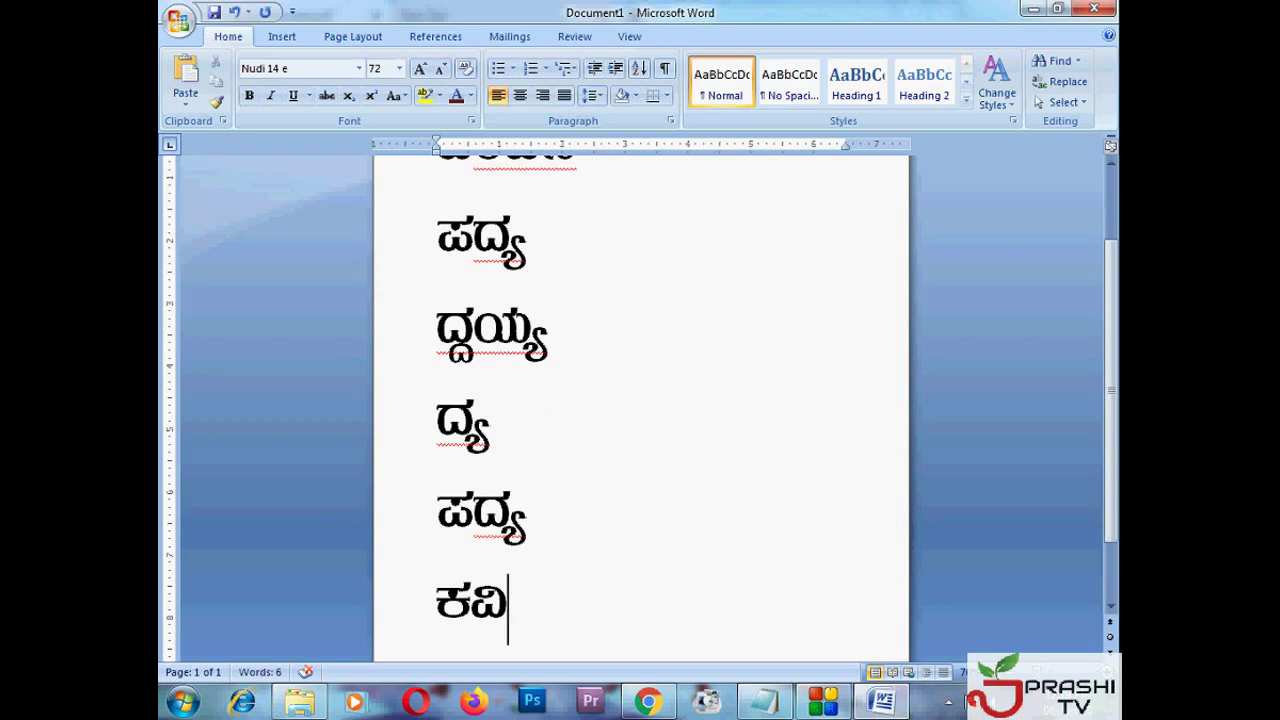
left_click(648, 702)
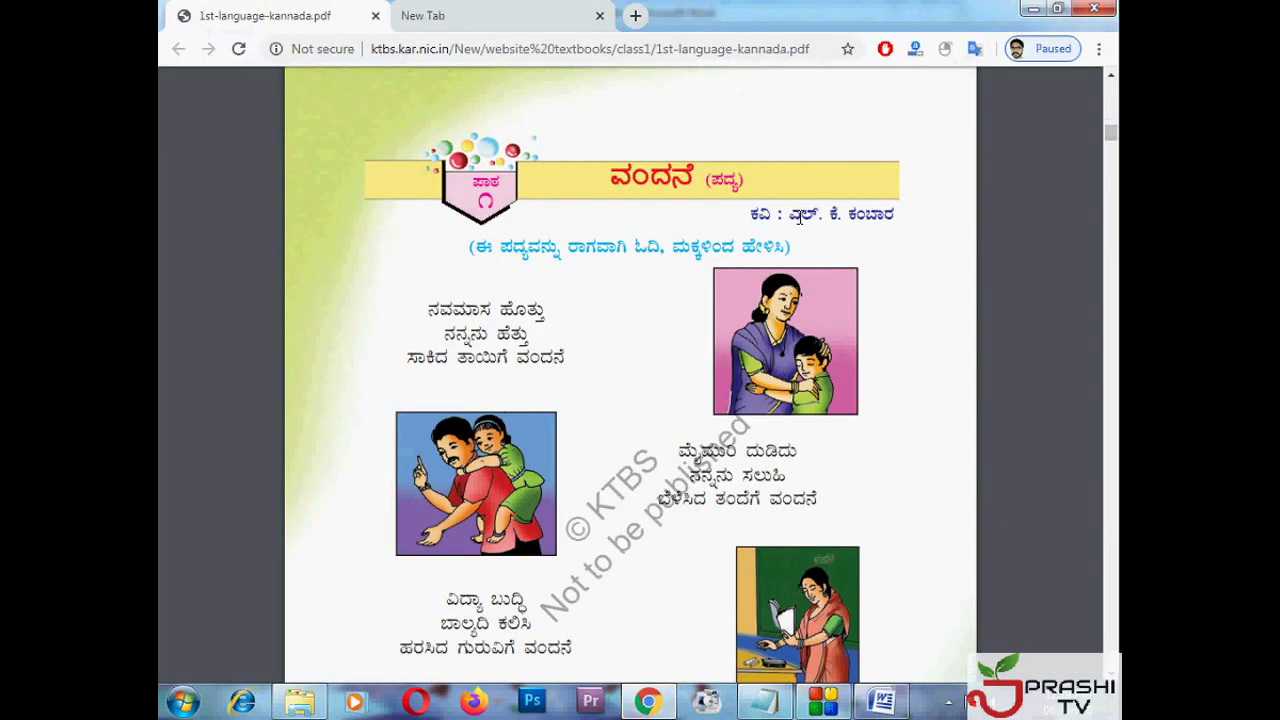
left_click_drag(798, 210, 810, 213)
left_click(881, 702)
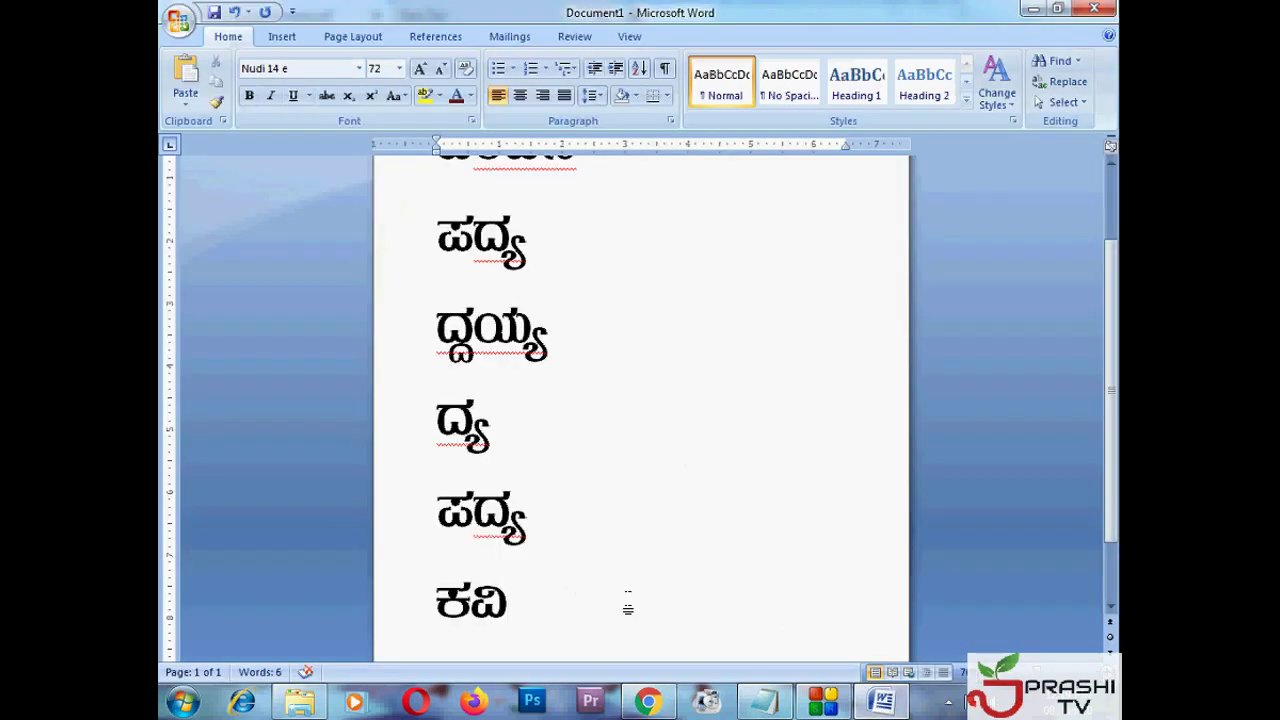
type(": ಎ")
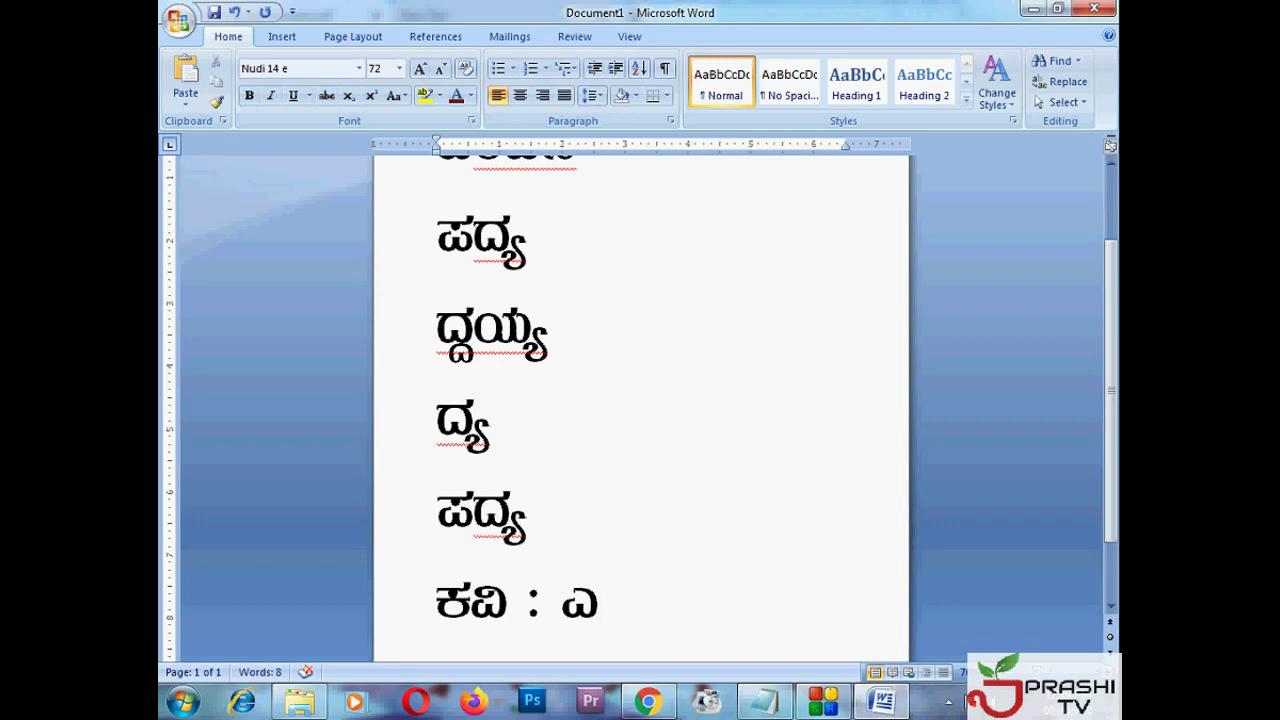
type("ಲ")
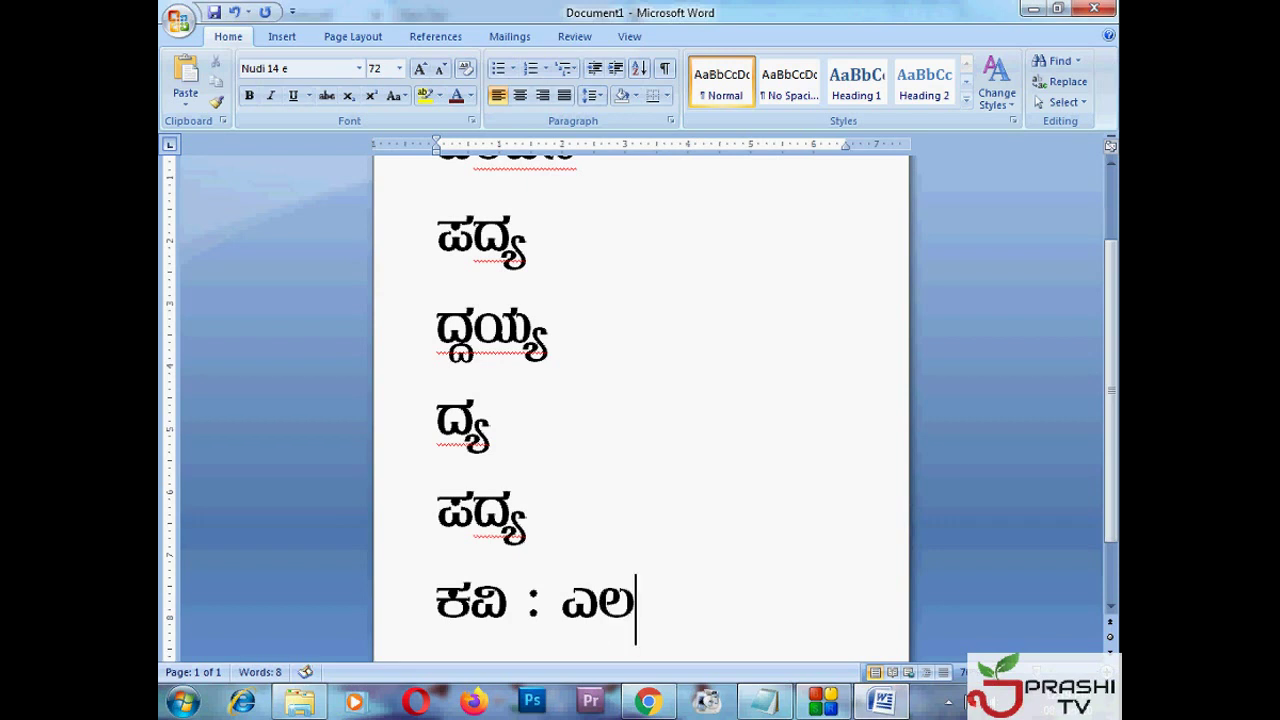
Step: Retype the letters after ಎಲ, correcting several wrong syllables with Backspace
key("BackSpace")
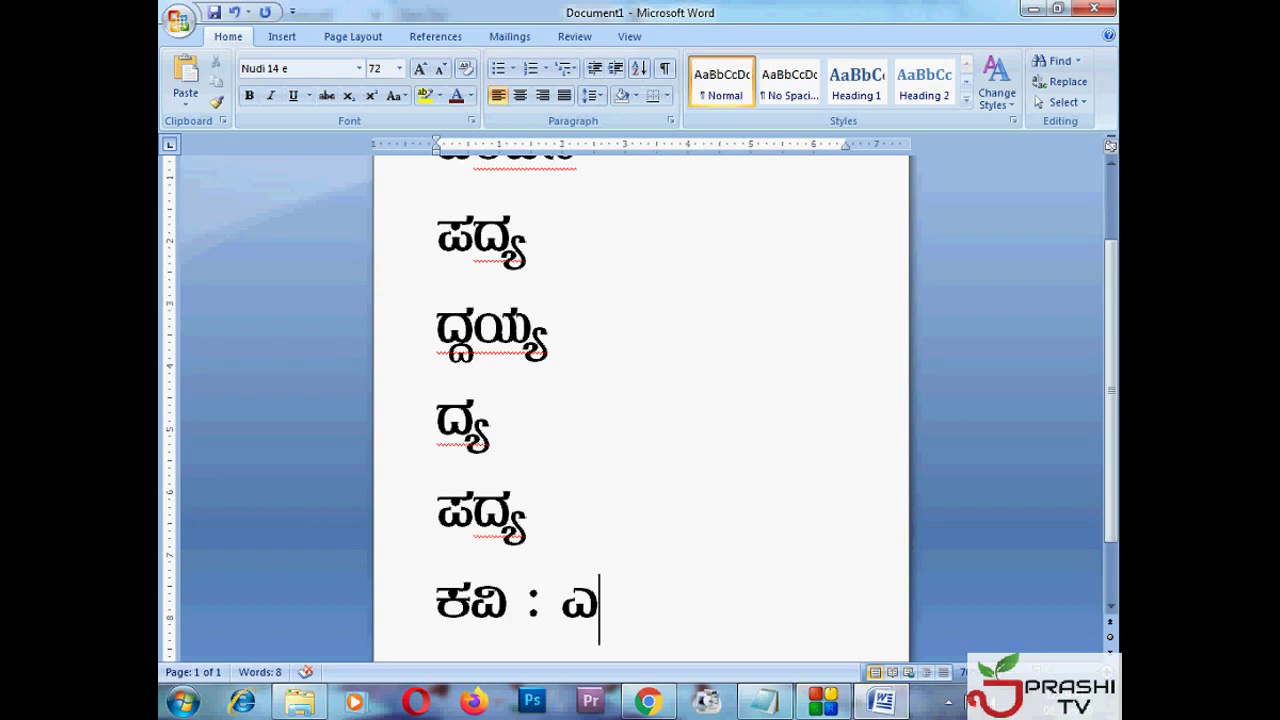
type("ಲ್")
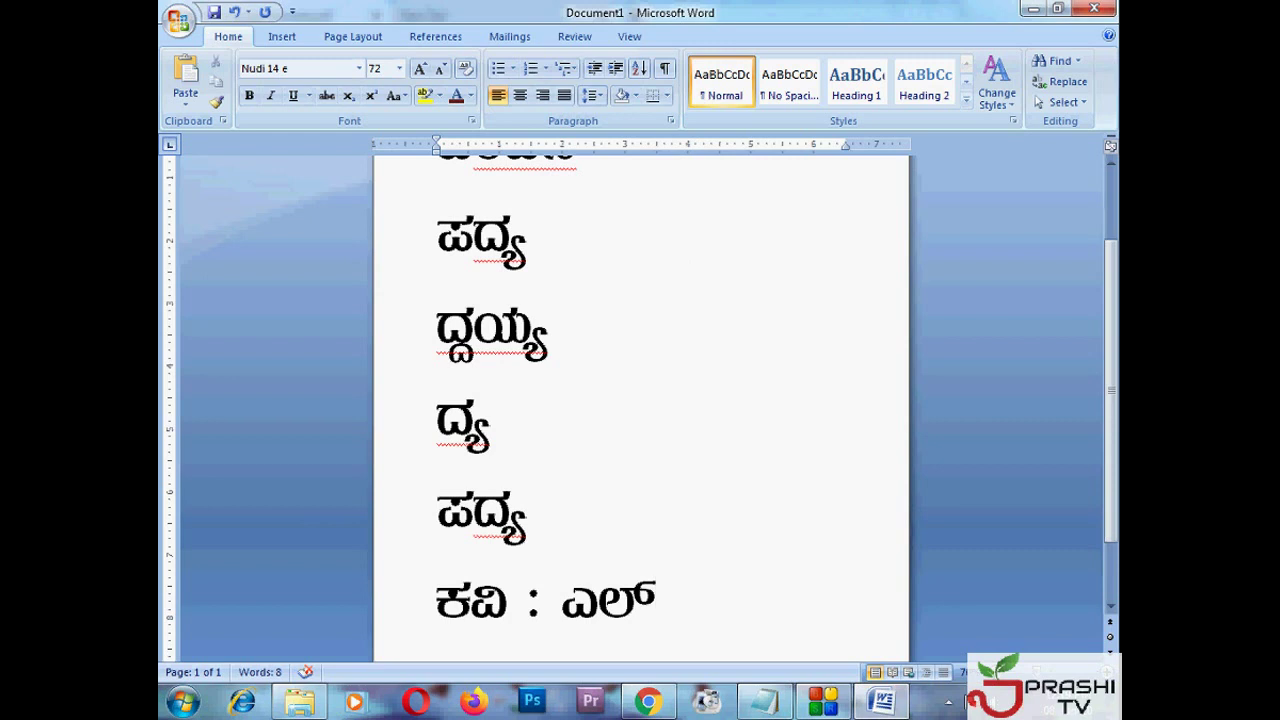
type("ಆ")
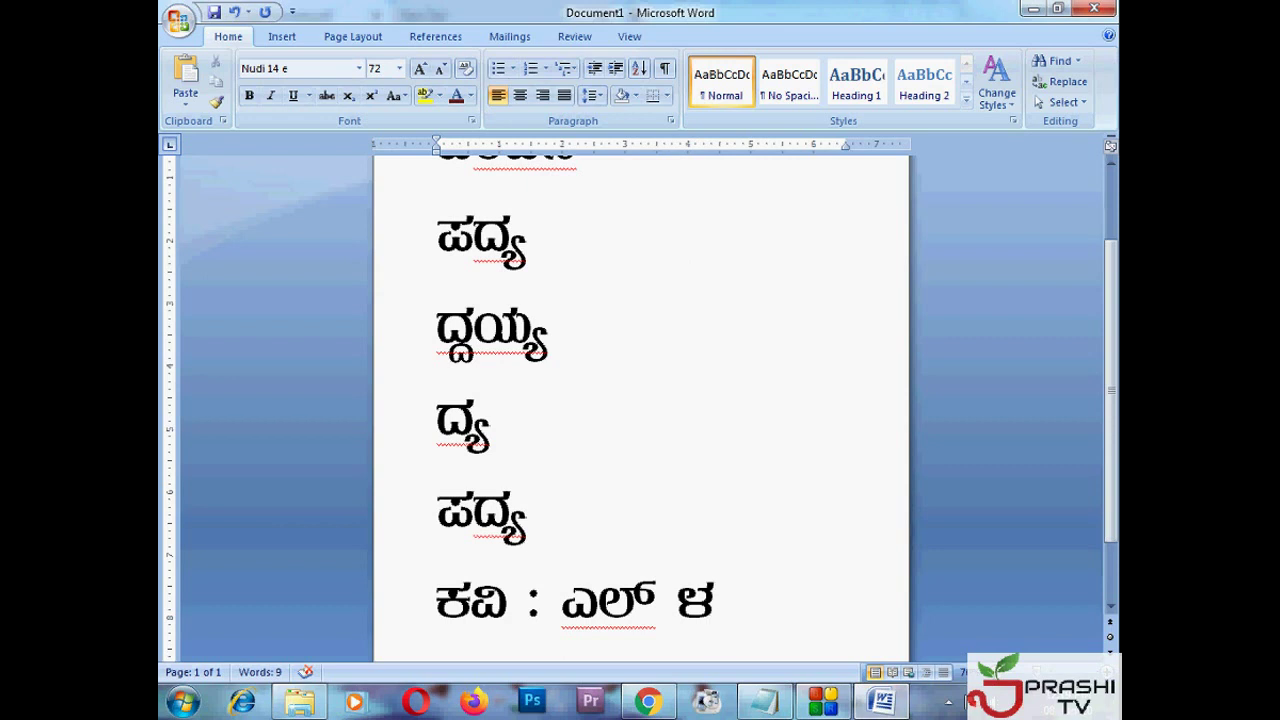
type("್")
key("BackSpace")
key("BackSpace")
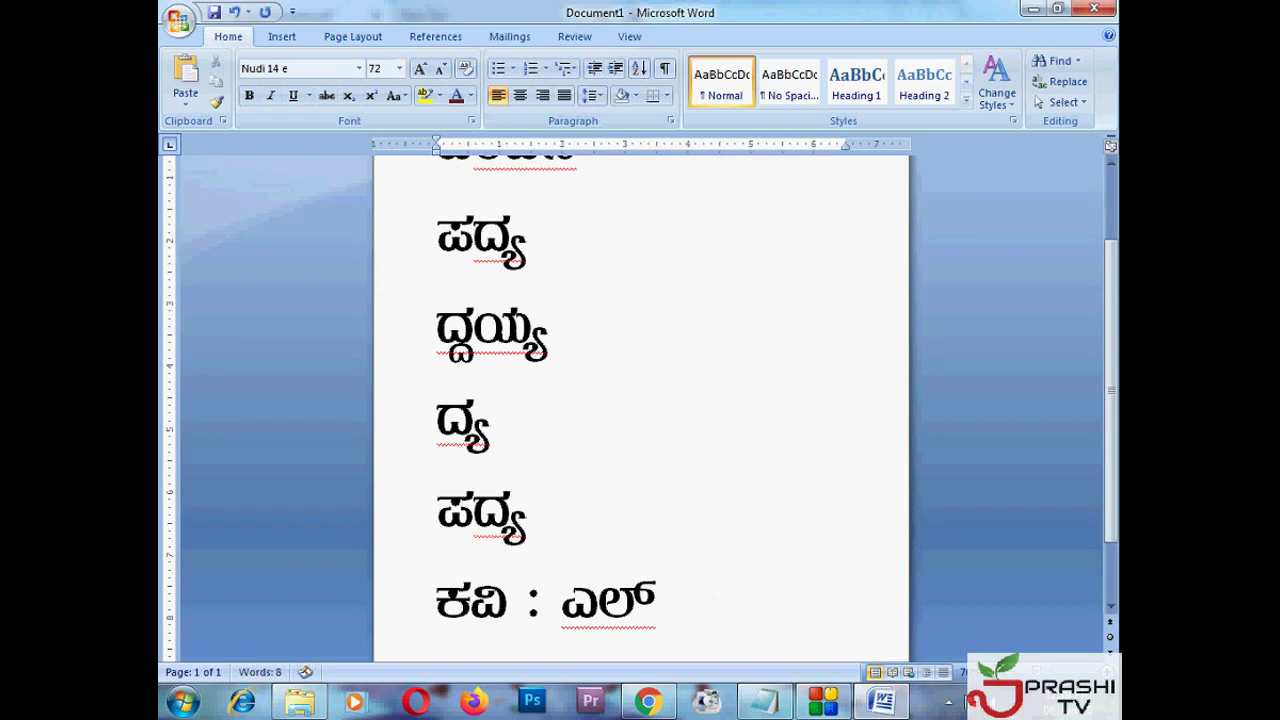
type("ಮ್")
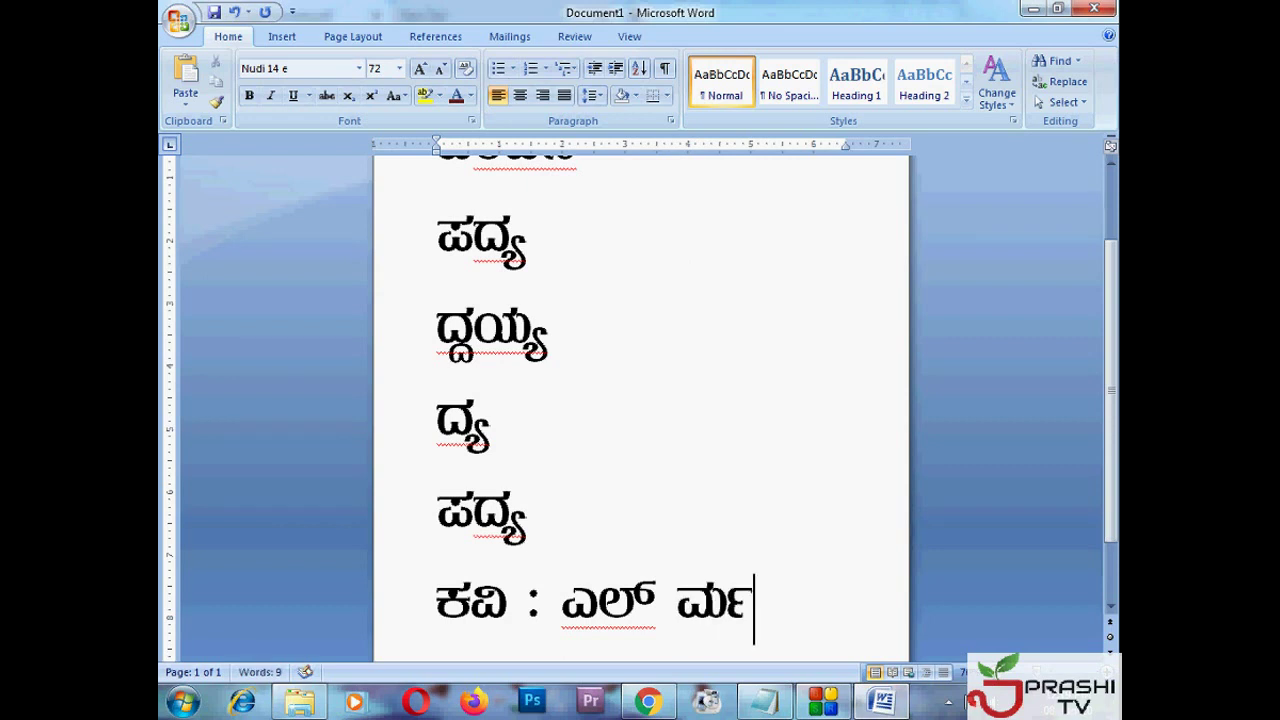
key("BackSpace")
key("BackSpace")
key("BackSpace")
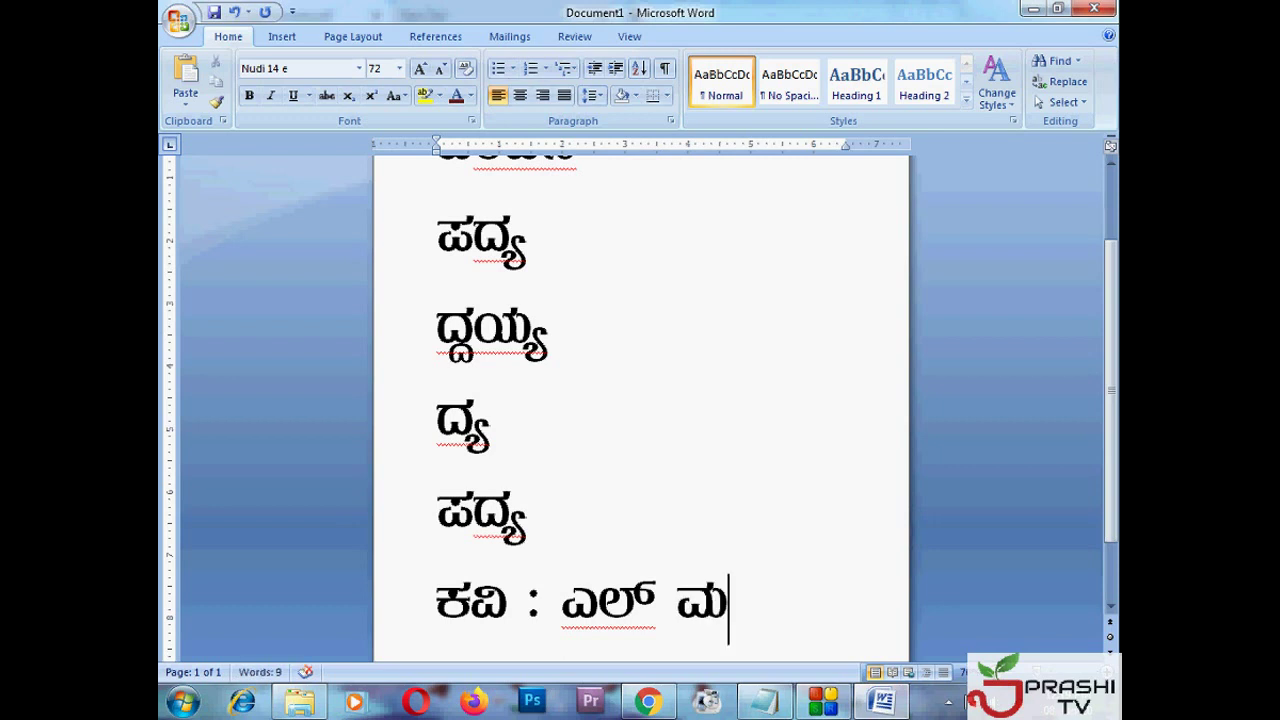
type("f")
key("BackSpace")
key("BackSpace")
key("BackSpace")
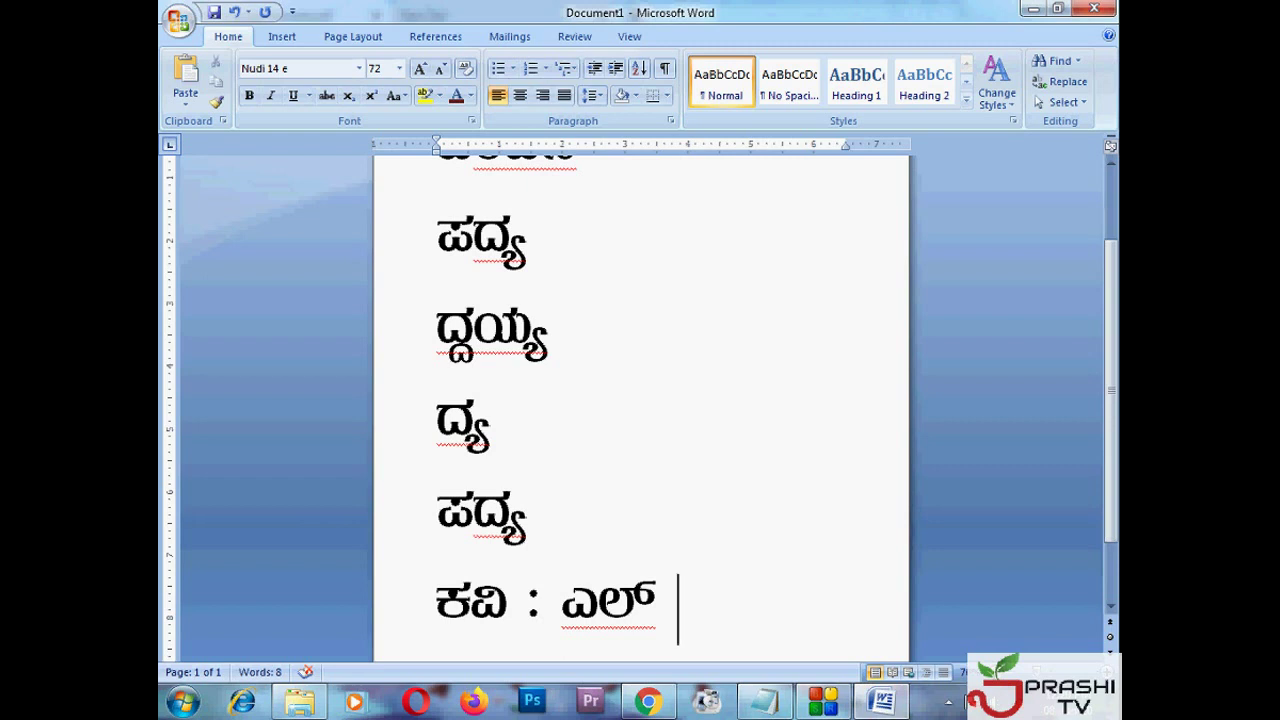
Step: Fix the remaining mistyped letters of the poet line and start a new line
type("mf")
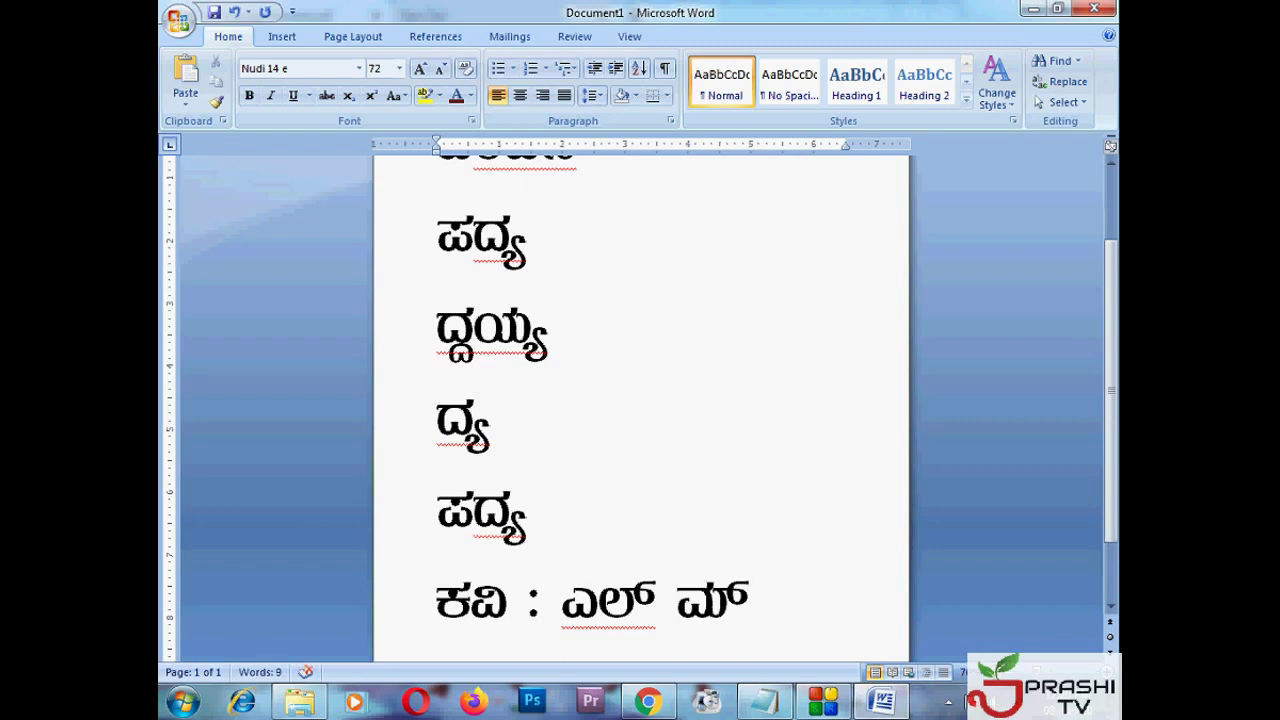
key("BackSpace")
key("BackSpace")
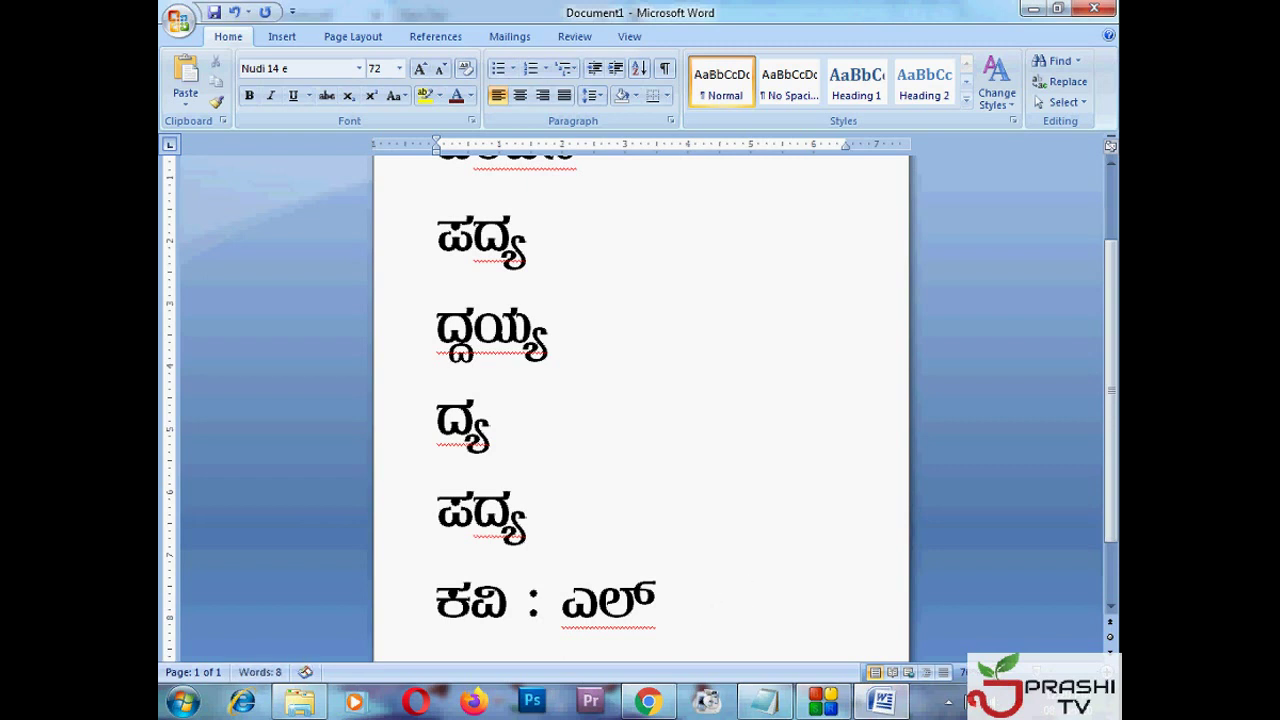
type("kf")
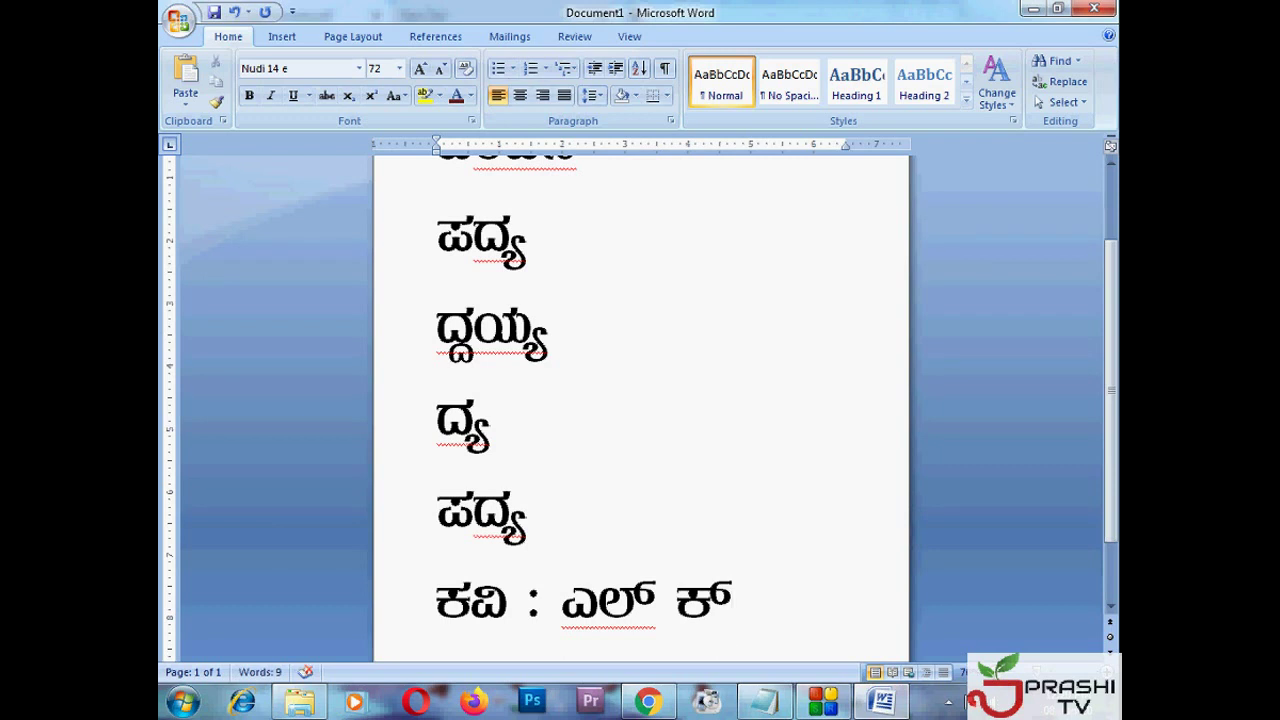
key("BackSpace")
key("BackSpace")
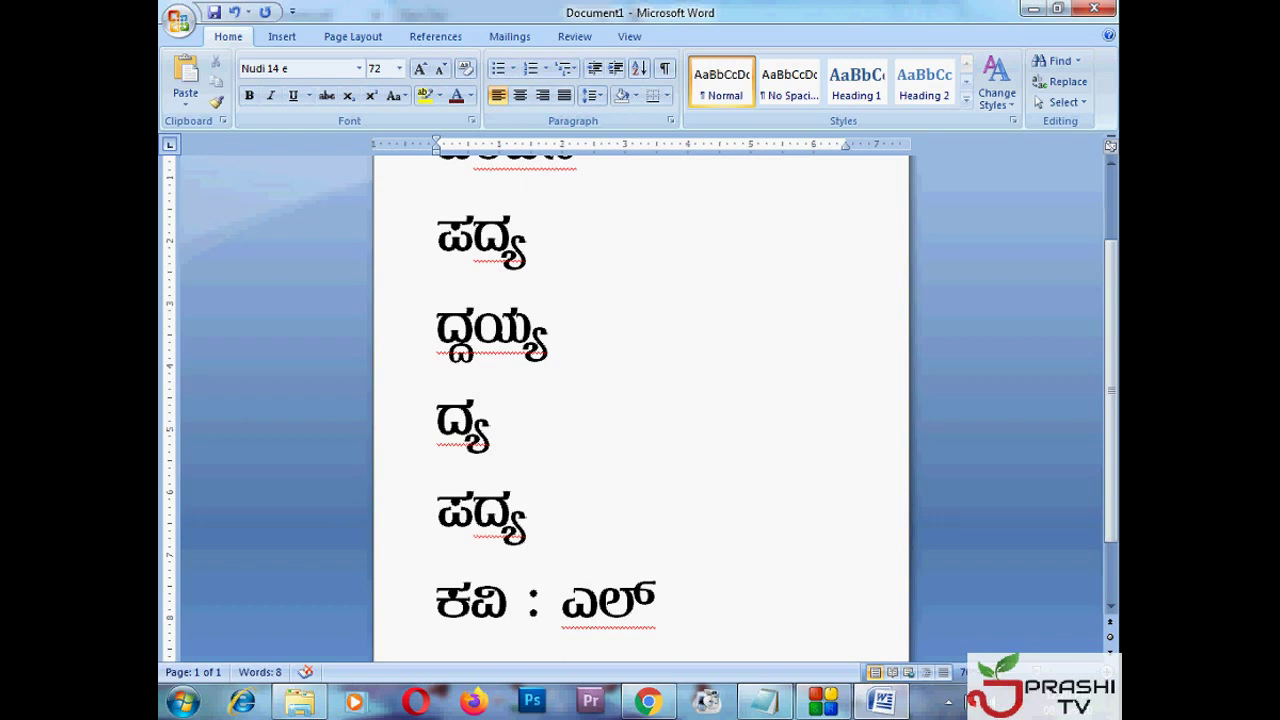
type("elf")
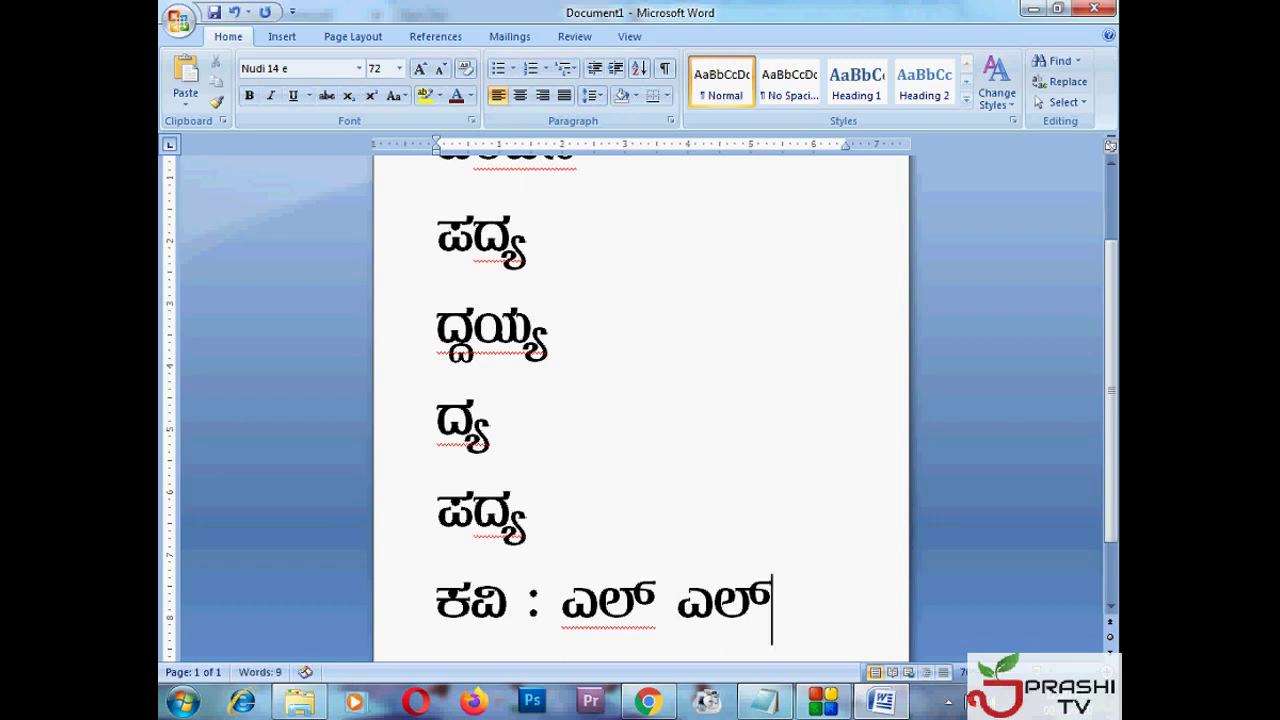
key("Return")
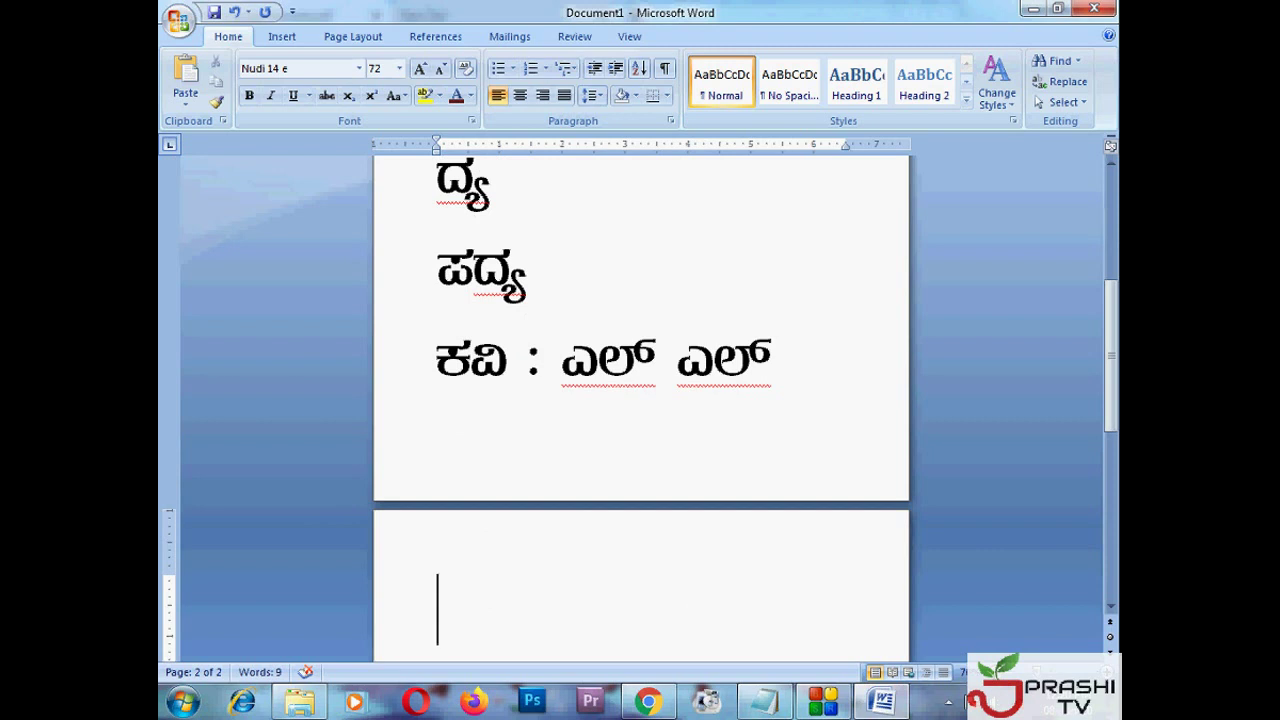
Step: Type ಕೆ. to begin the poet's name, checking it in the textbook PDF
left_click(648, 702)
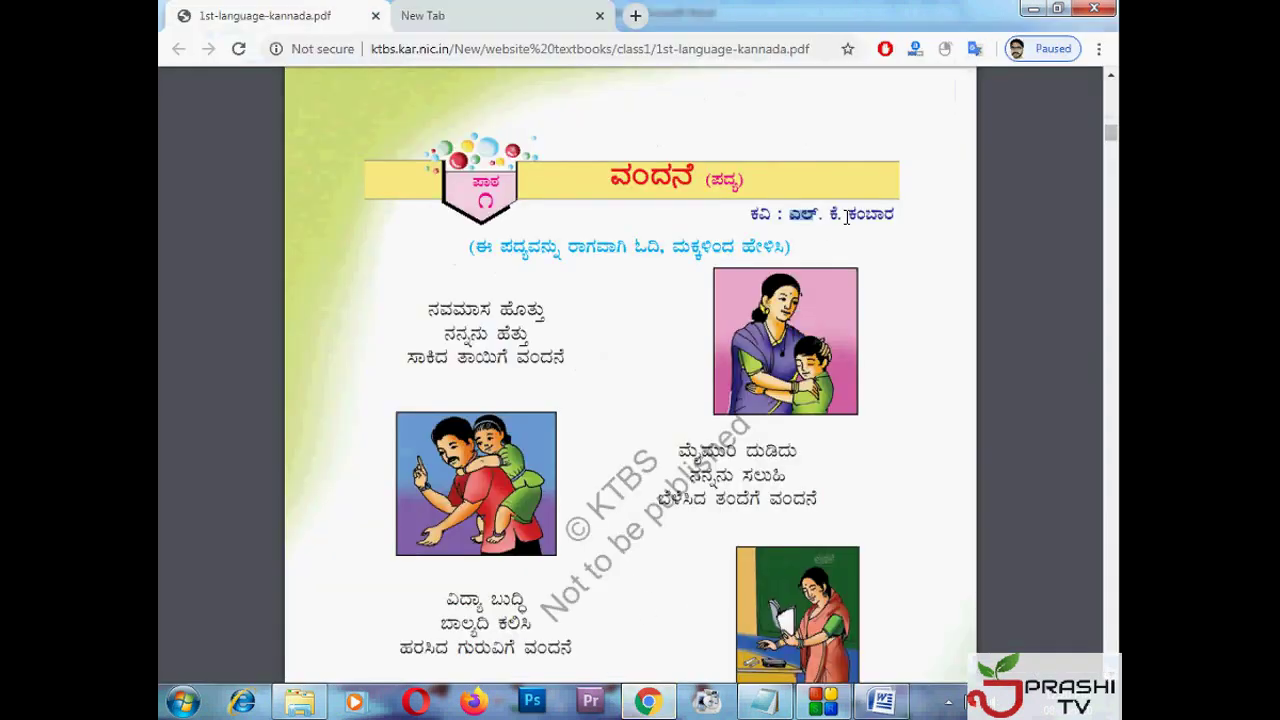
left_click_drag(824, 213, 898, 213)
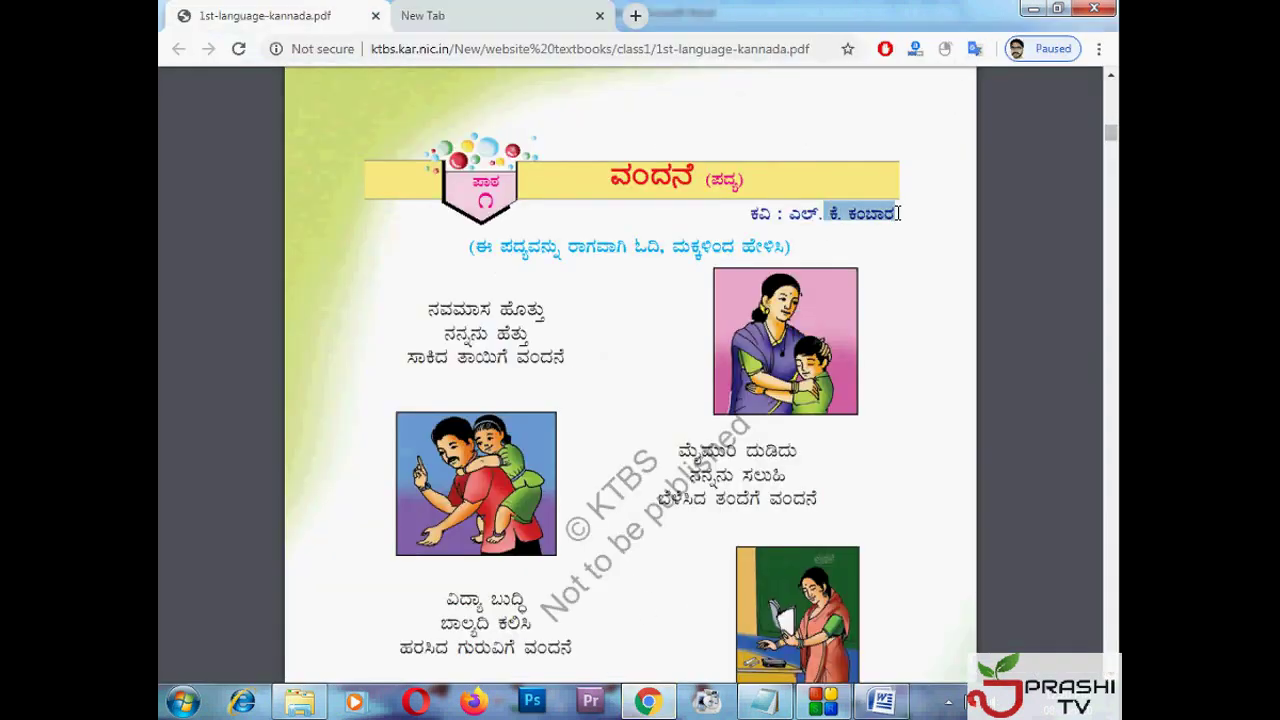
left_click(876, 702)
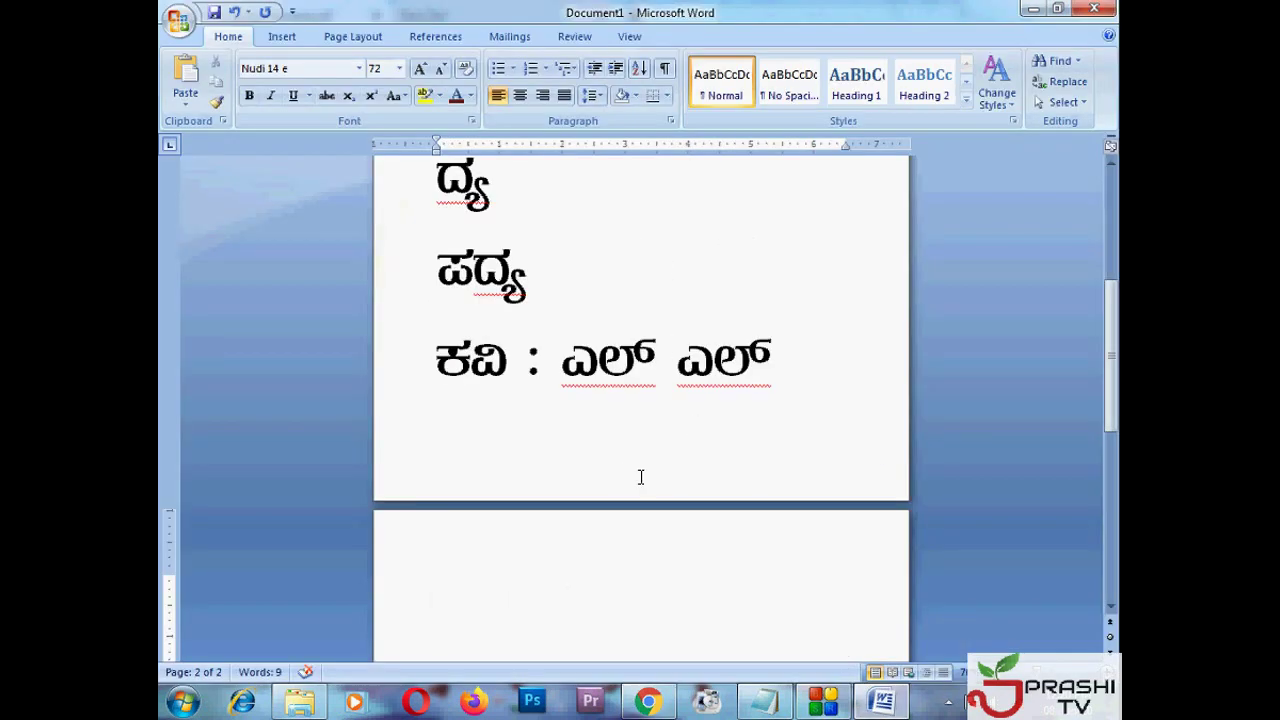
type("ಕೆ")
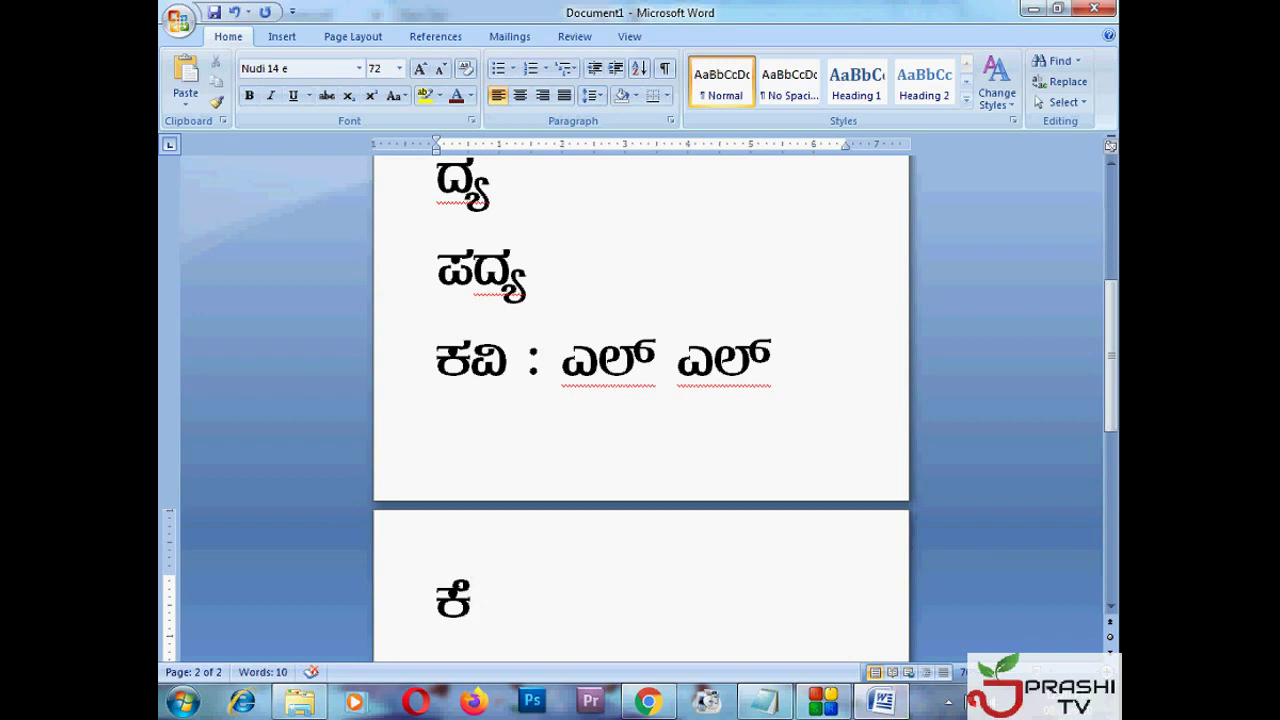
left_click(650, 700)
left_click(648, 702)
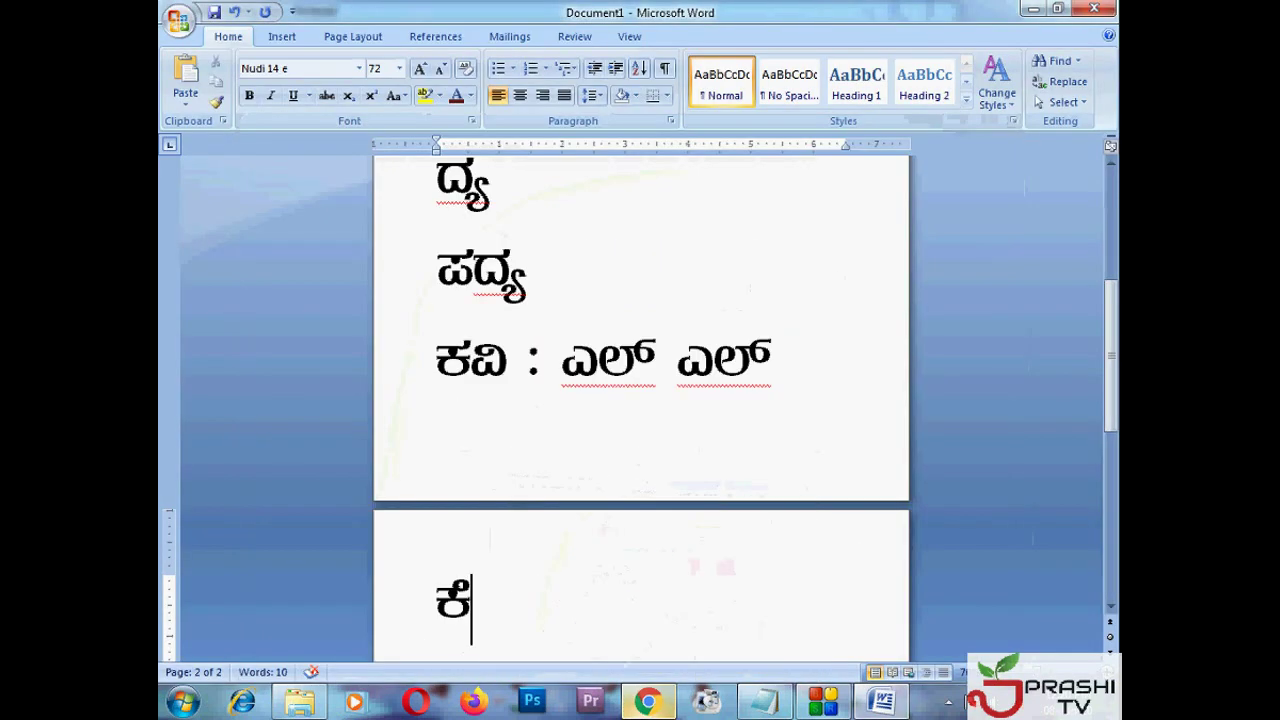
type(".")
Step: Complete the name with ಕಂಬಾರ and start a new line
left_click(645, 703)
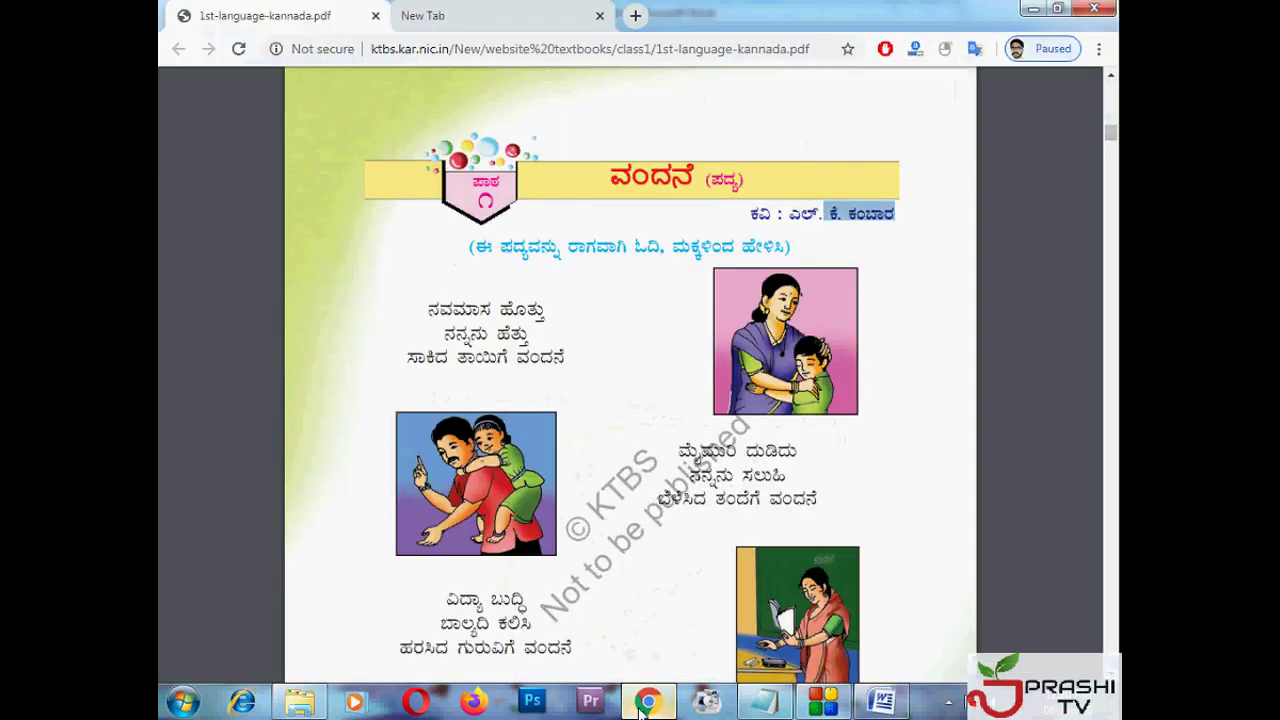
left_click(645, 703)
type("ಕೆ.ಕ")
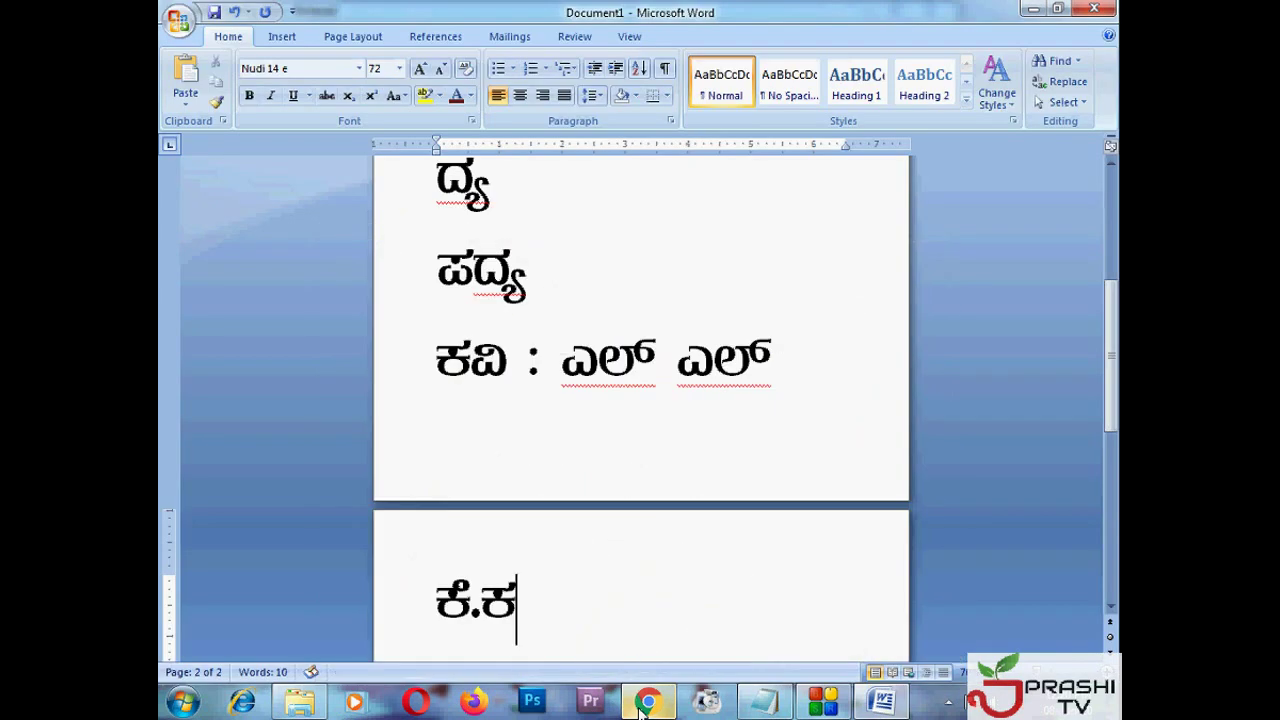
type("ಂಬಾ")
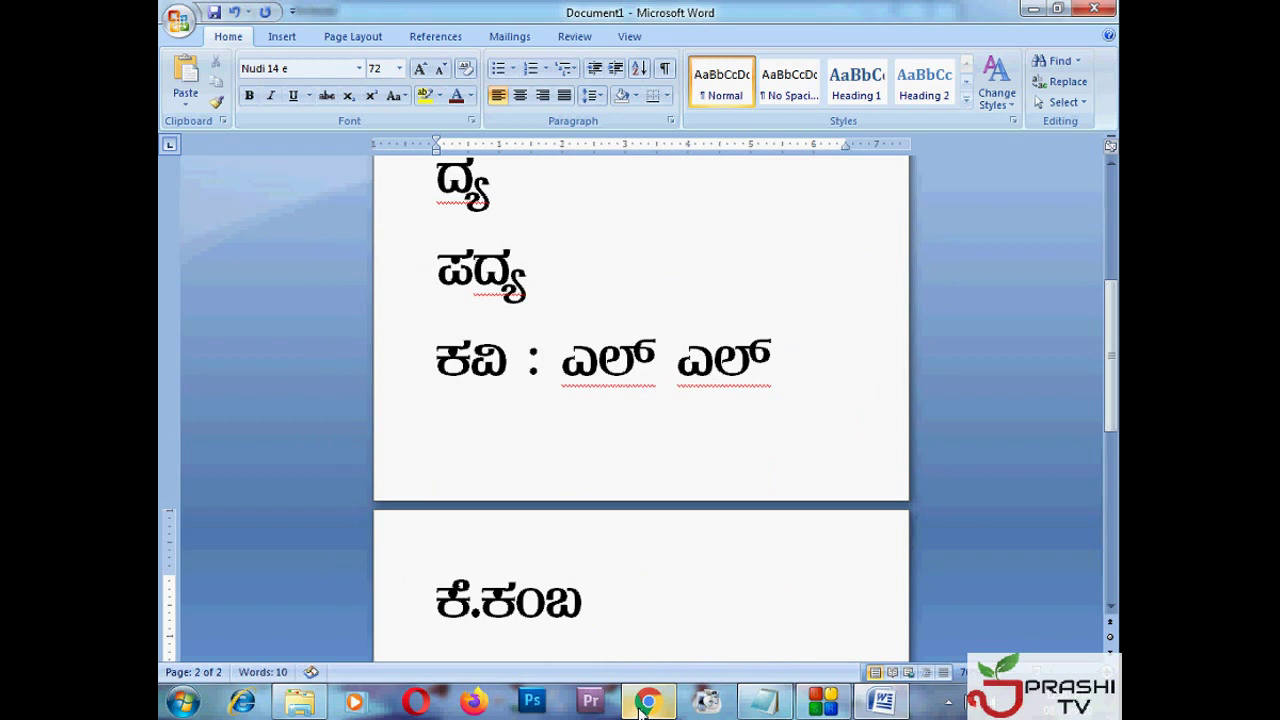
left_click(645, 703)
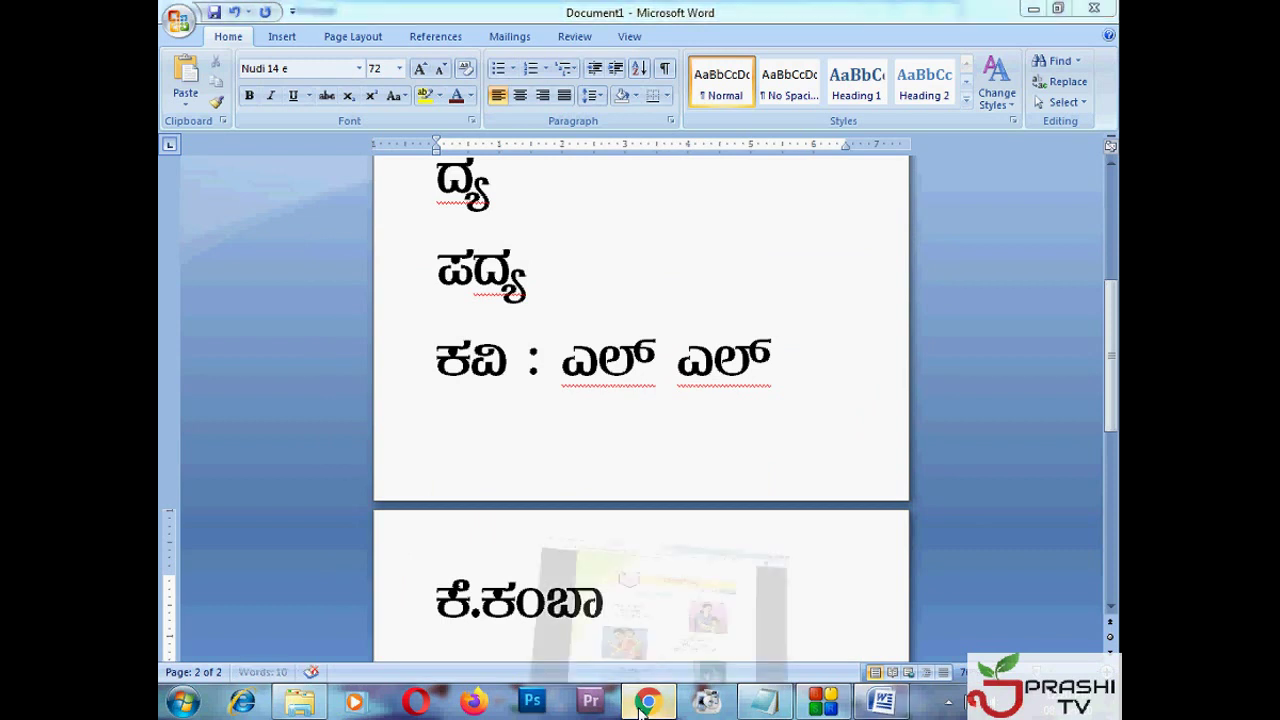
left_click(645, 703)
type("ರ")
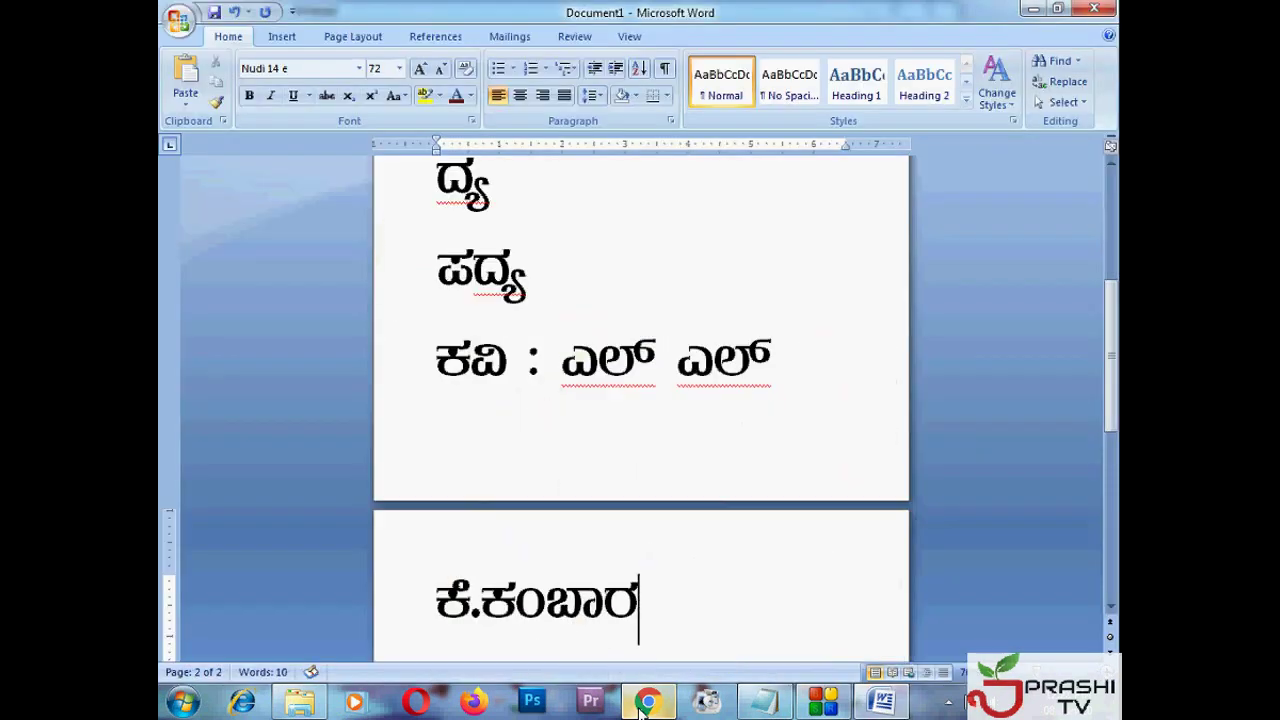
key("Return")
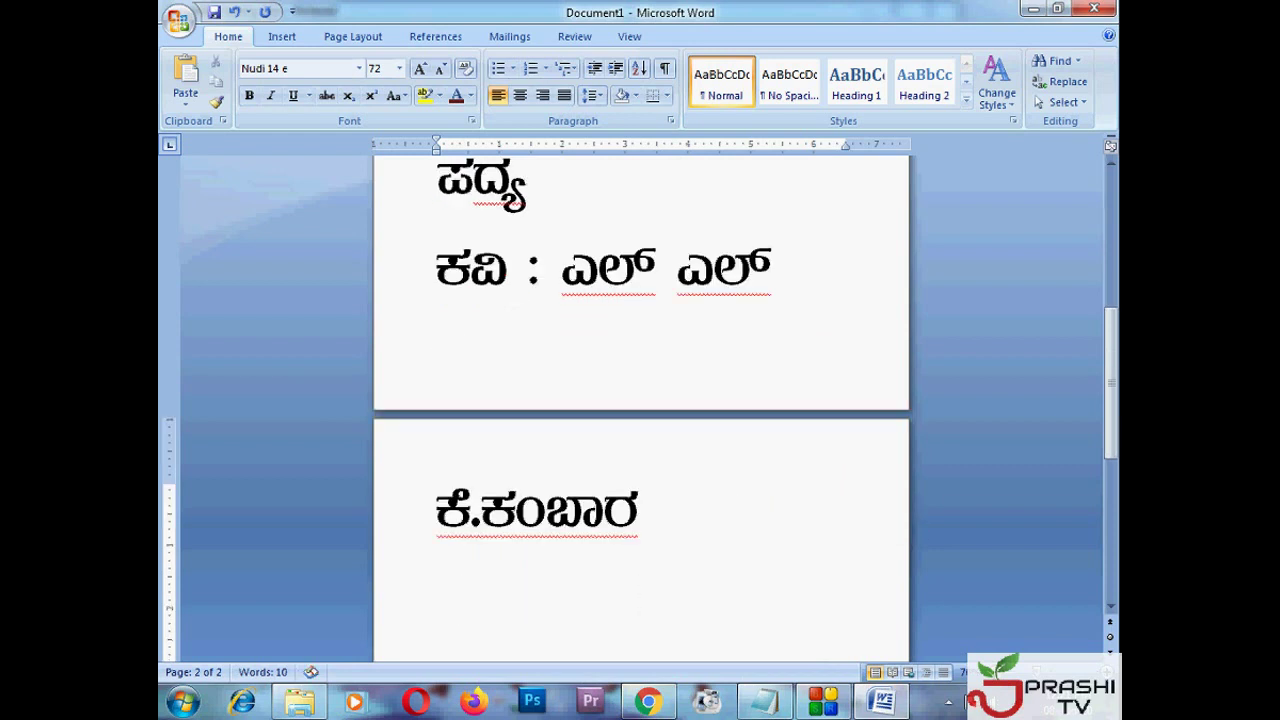
Step: Type a practice line of repeated Nudi 'e' glyphs below ಕೆ.ಕಂಬಾರ on page 2
scroll(761, 592, "down", 1)
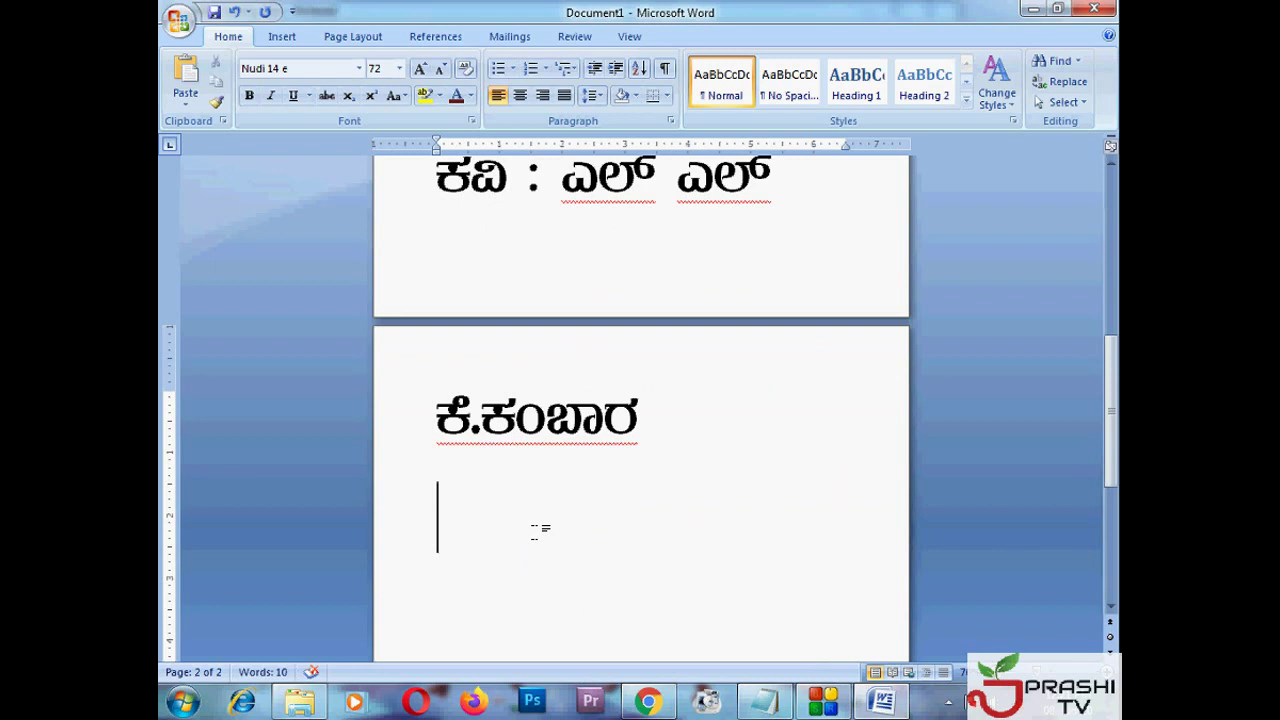
type("e")
key("shift+Left")
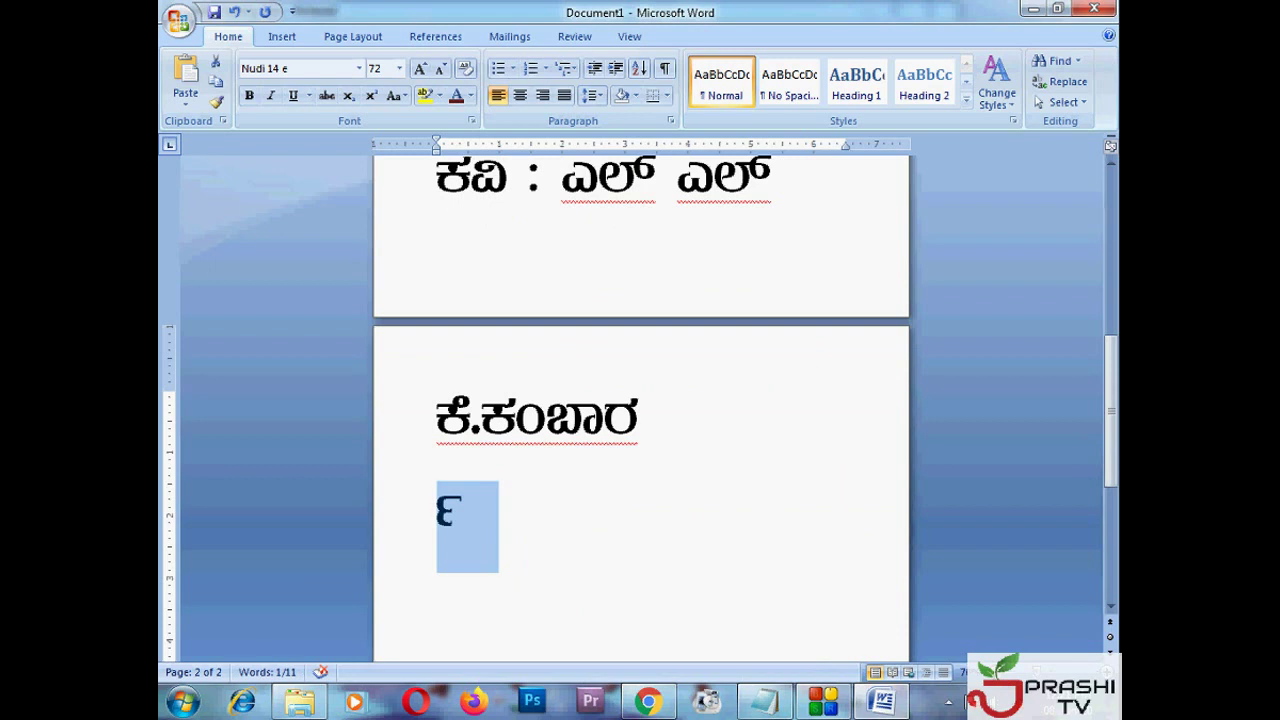
type("eeeee")
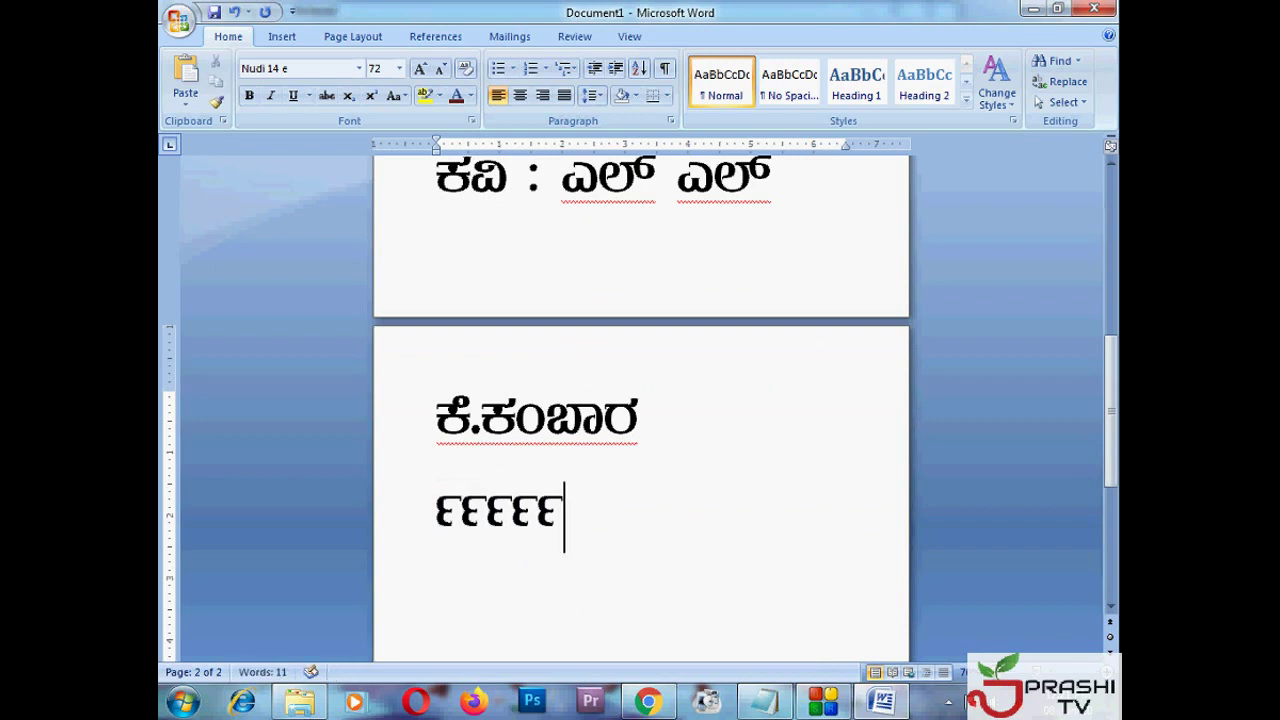
key("Return")
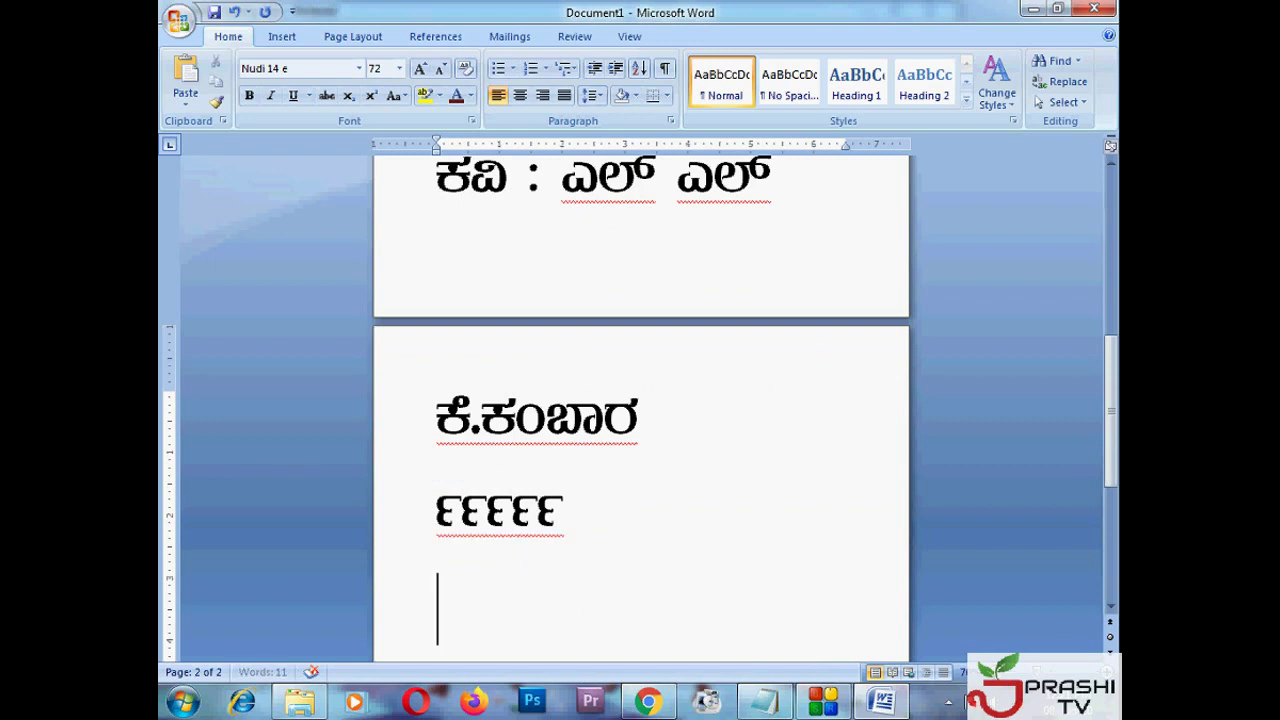
Step: Add a practice line with ಲ್, then start a new line beginning with ಎ
type("lf")
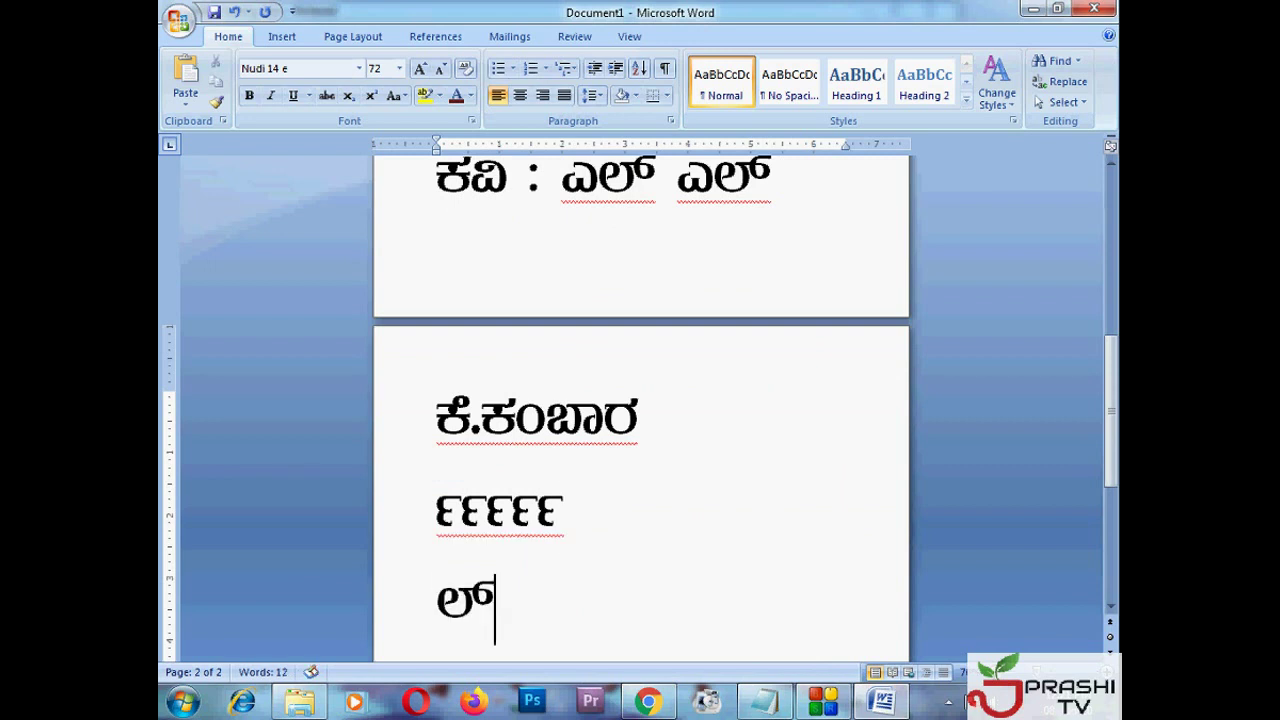
key("BackSpace")
key("BackSpace")
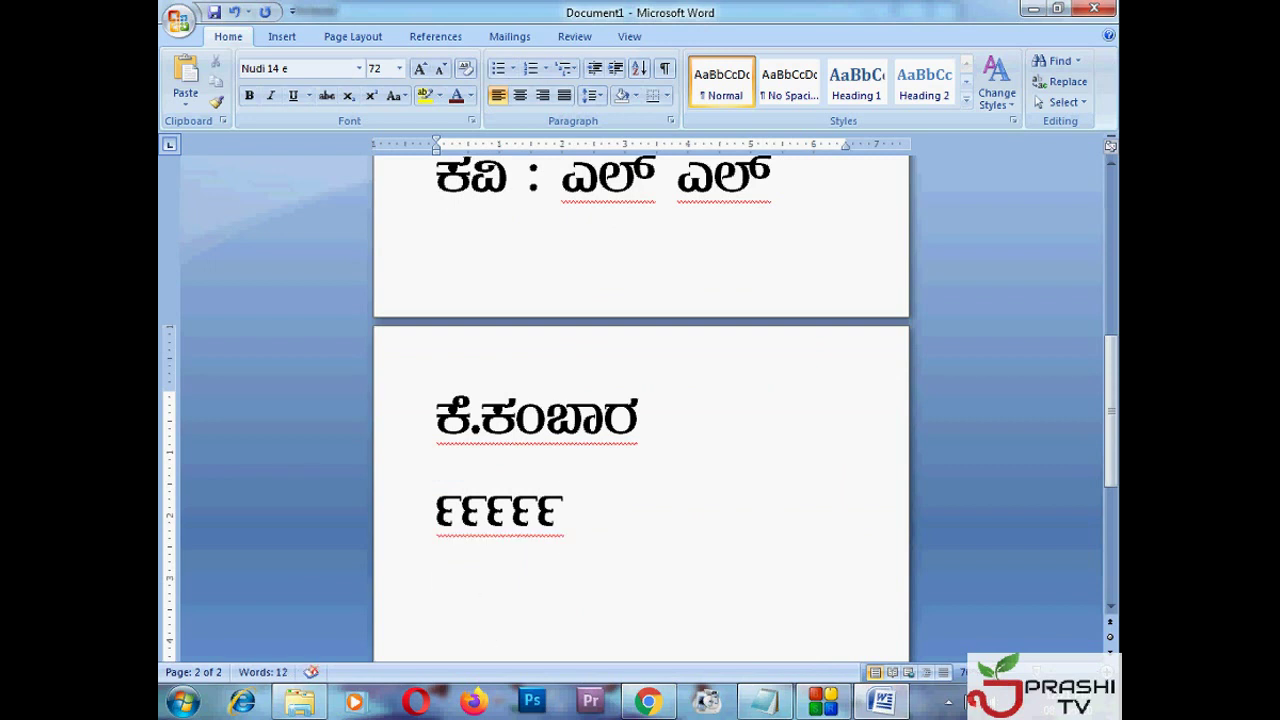
type("lf")
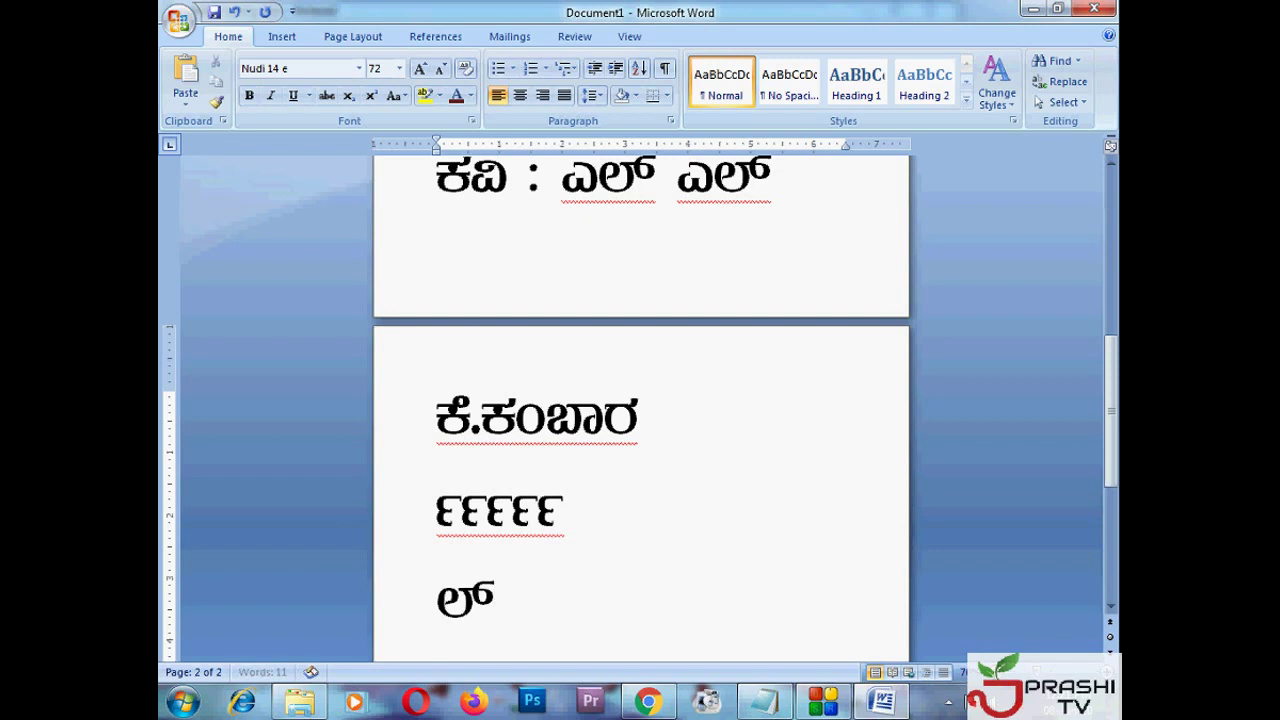
type(" e")
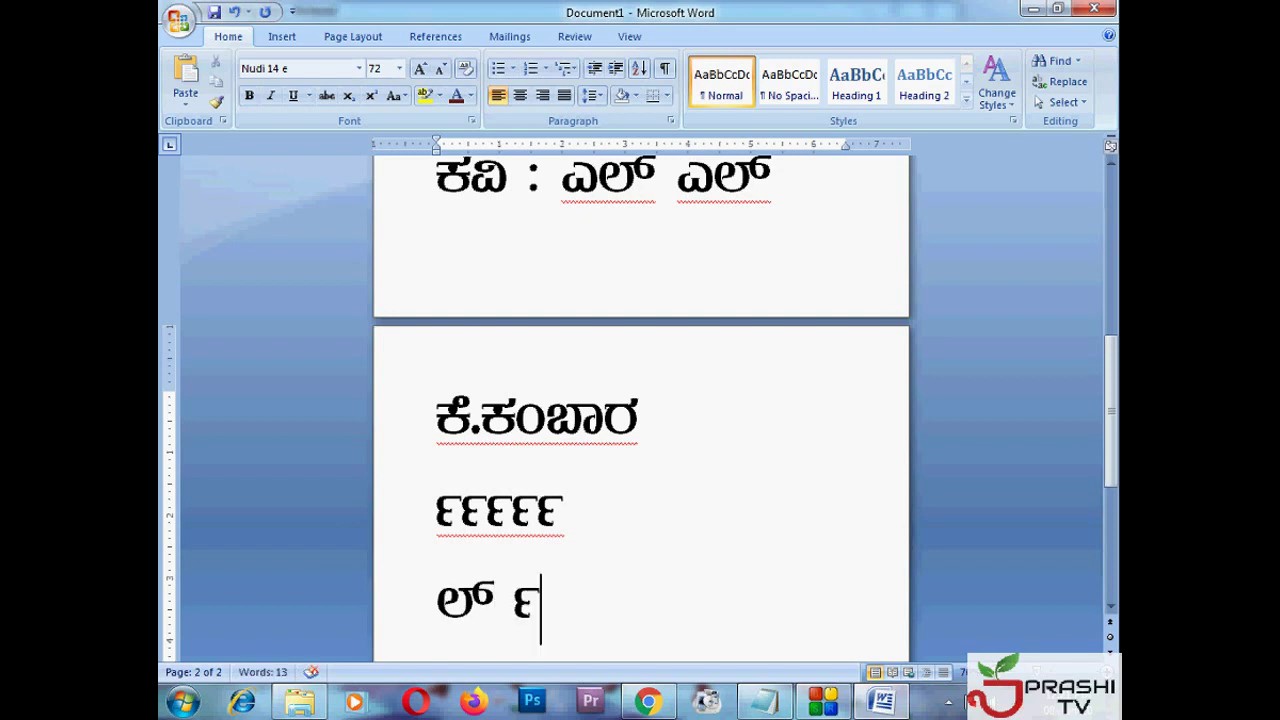
key("Return")
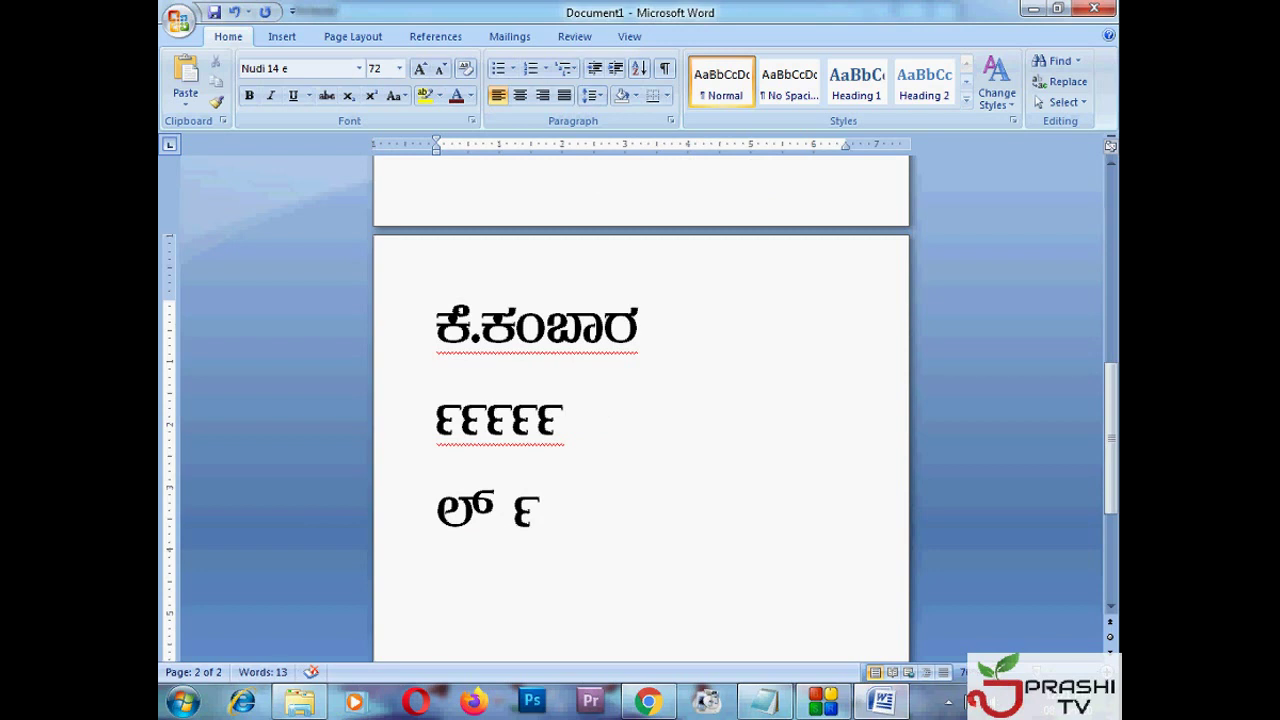
type("e")
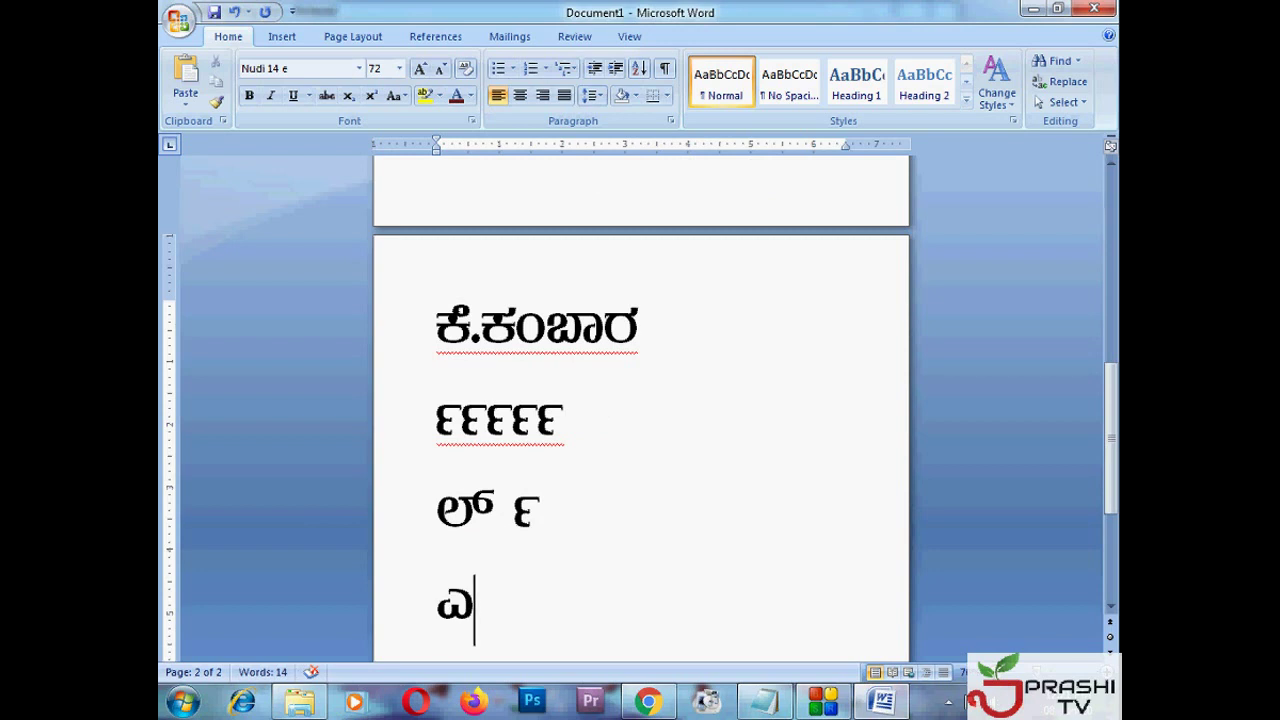
type("l")
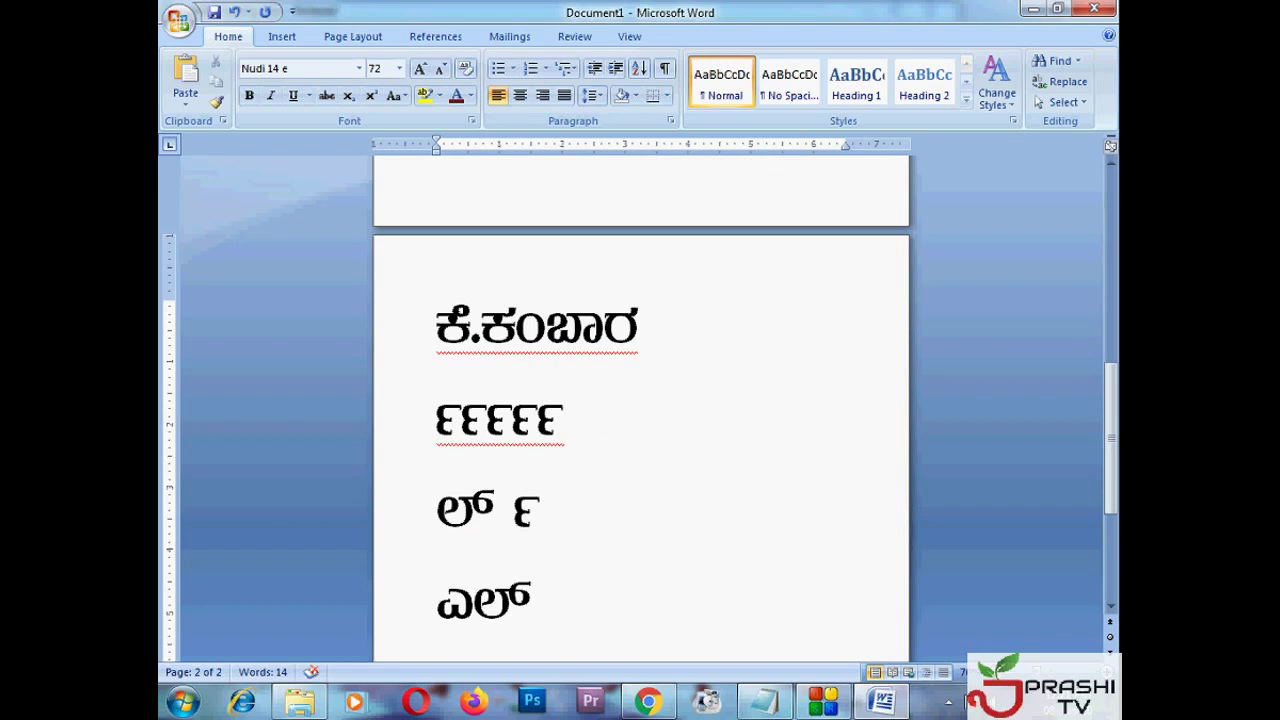
Step: Retype the letters after ಎ until the line reads ಎಲ್ಕೆ, then begin a new line
key("BackSpace")
key("BackSpace")
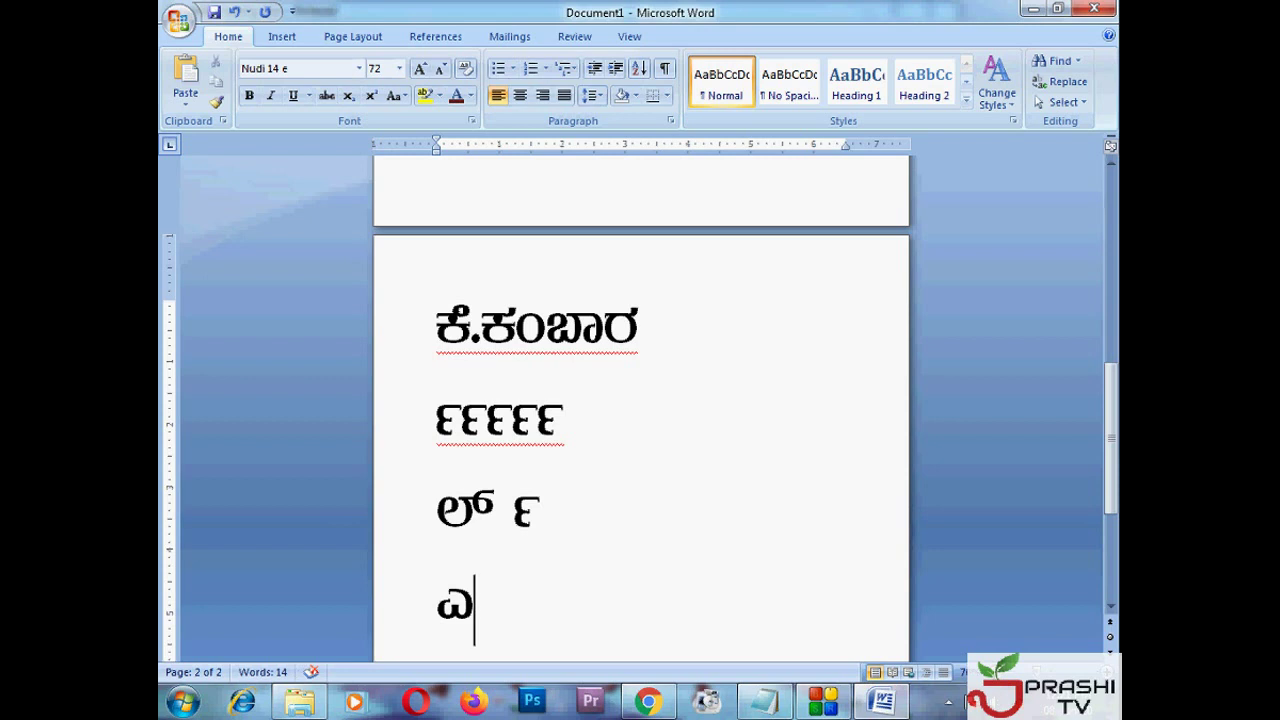
type("lf")
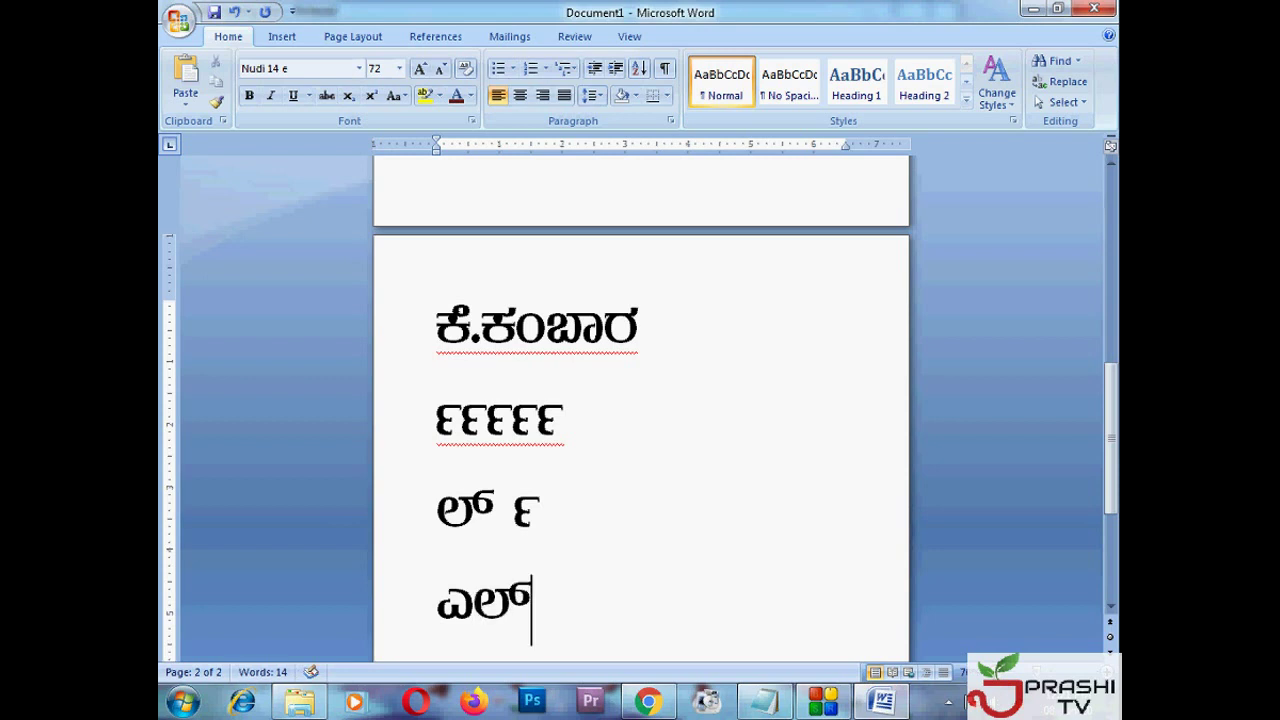
type("k")
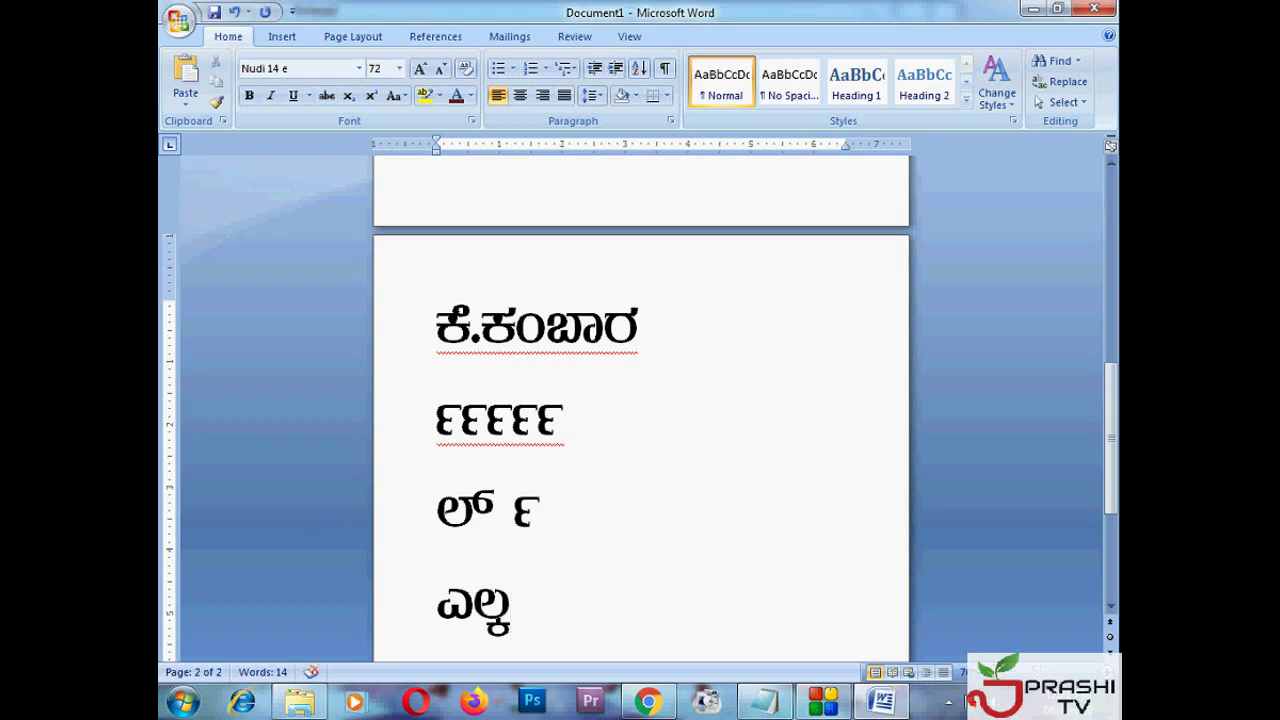
key("BackSpace")
key("BackSpace")
key("BackSpace")
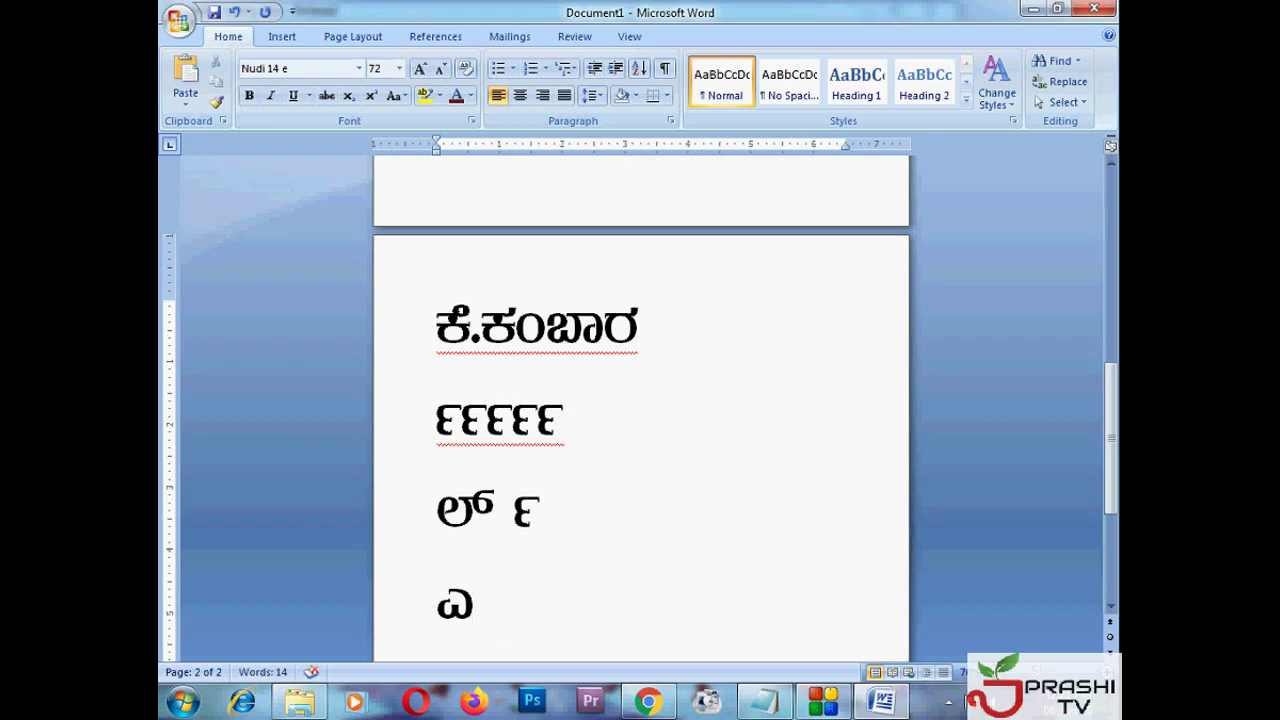
type("l")
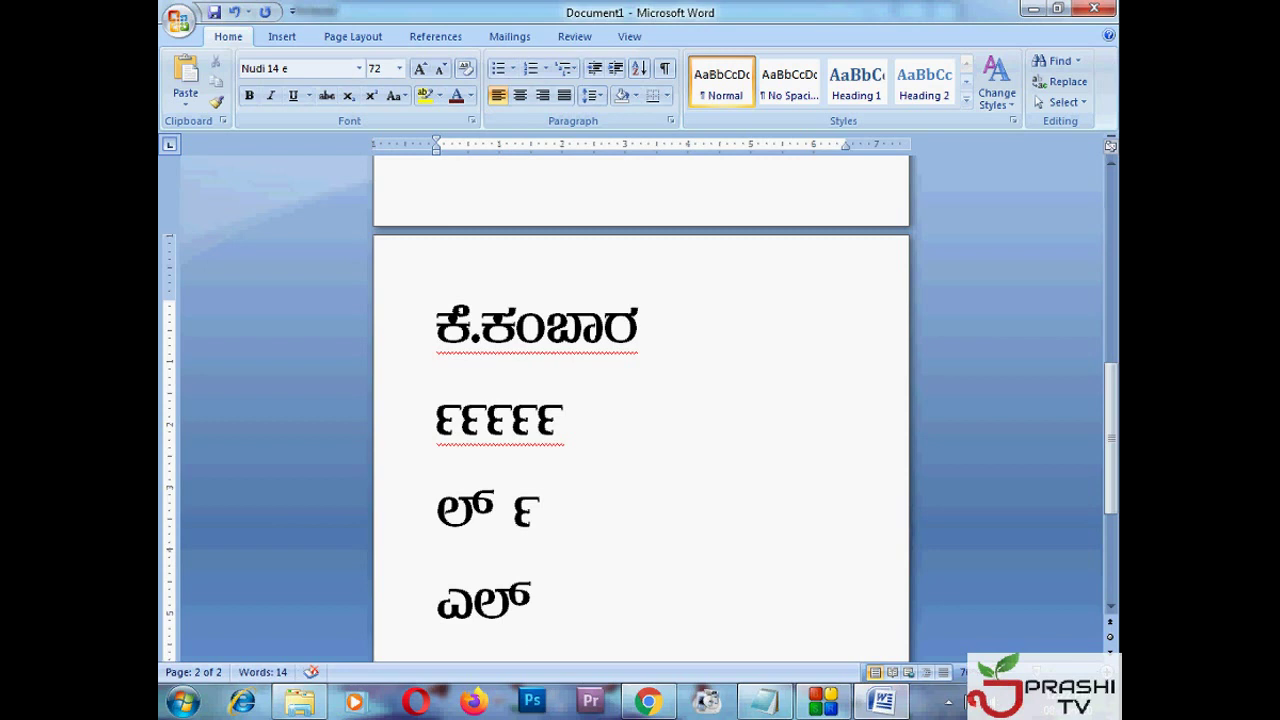
type("ke")
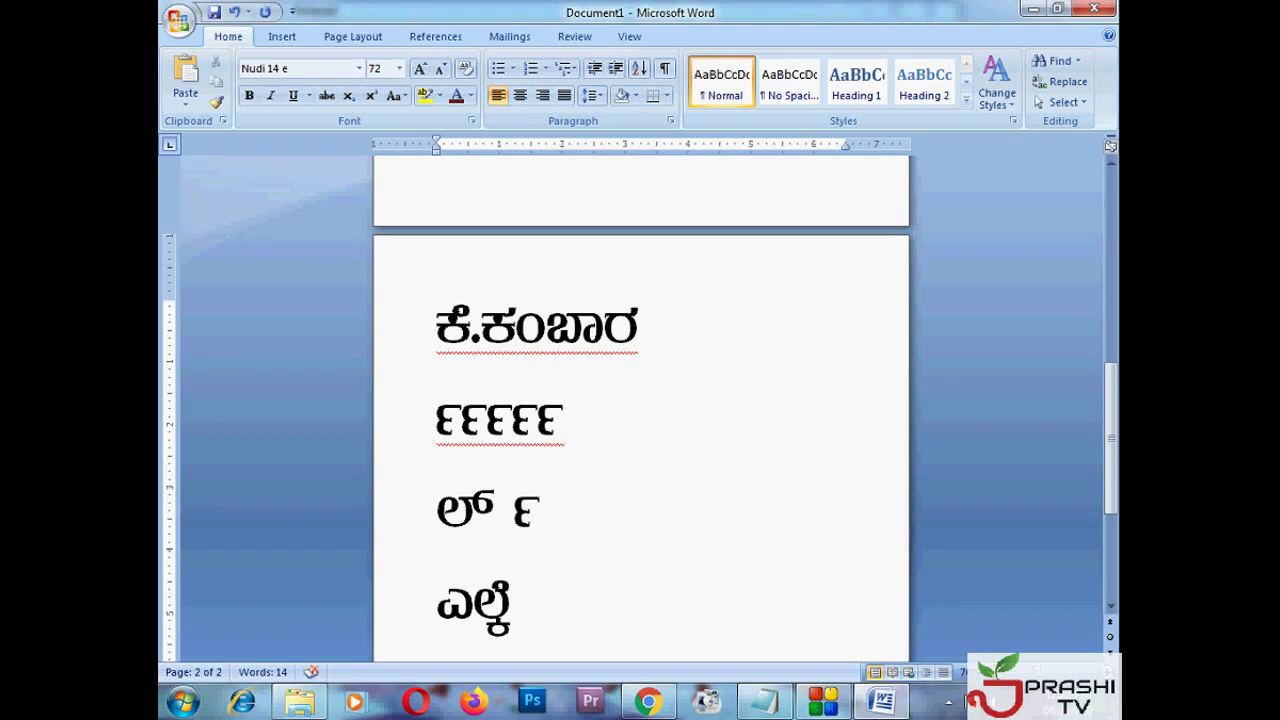
key("BackSpace")
key("BackSpace")
key("BackSpace")
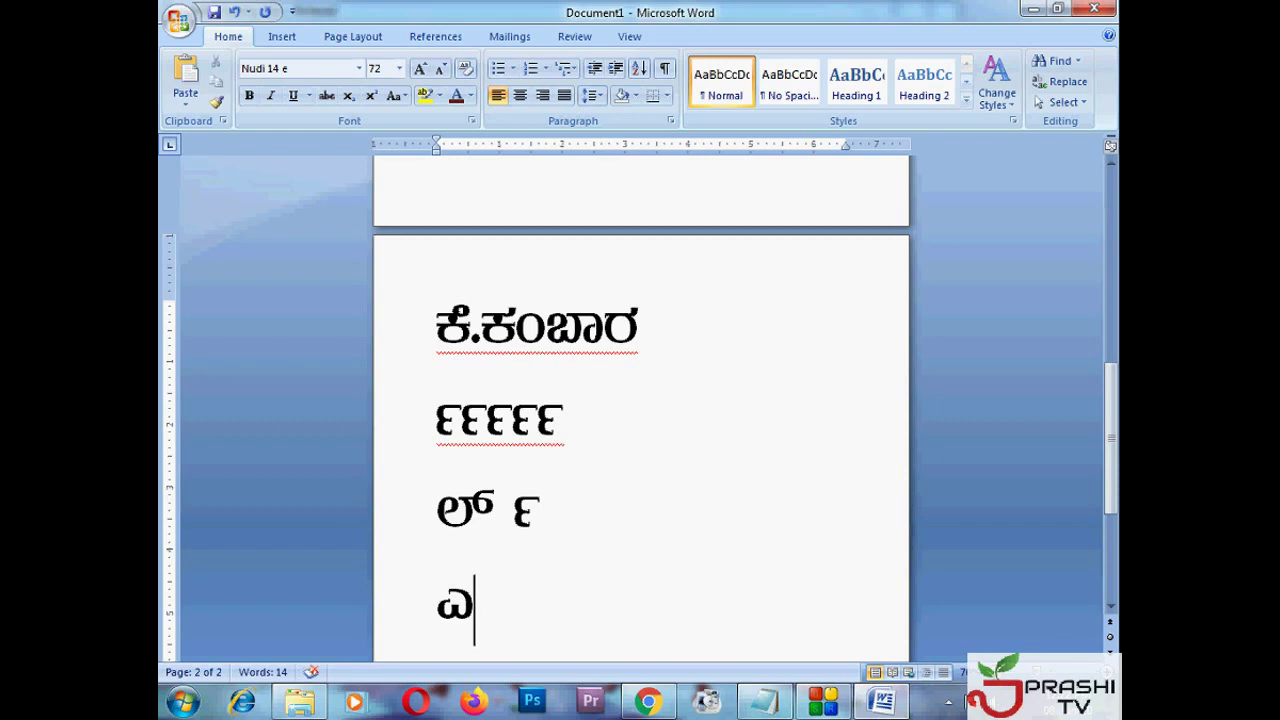
type("lf")
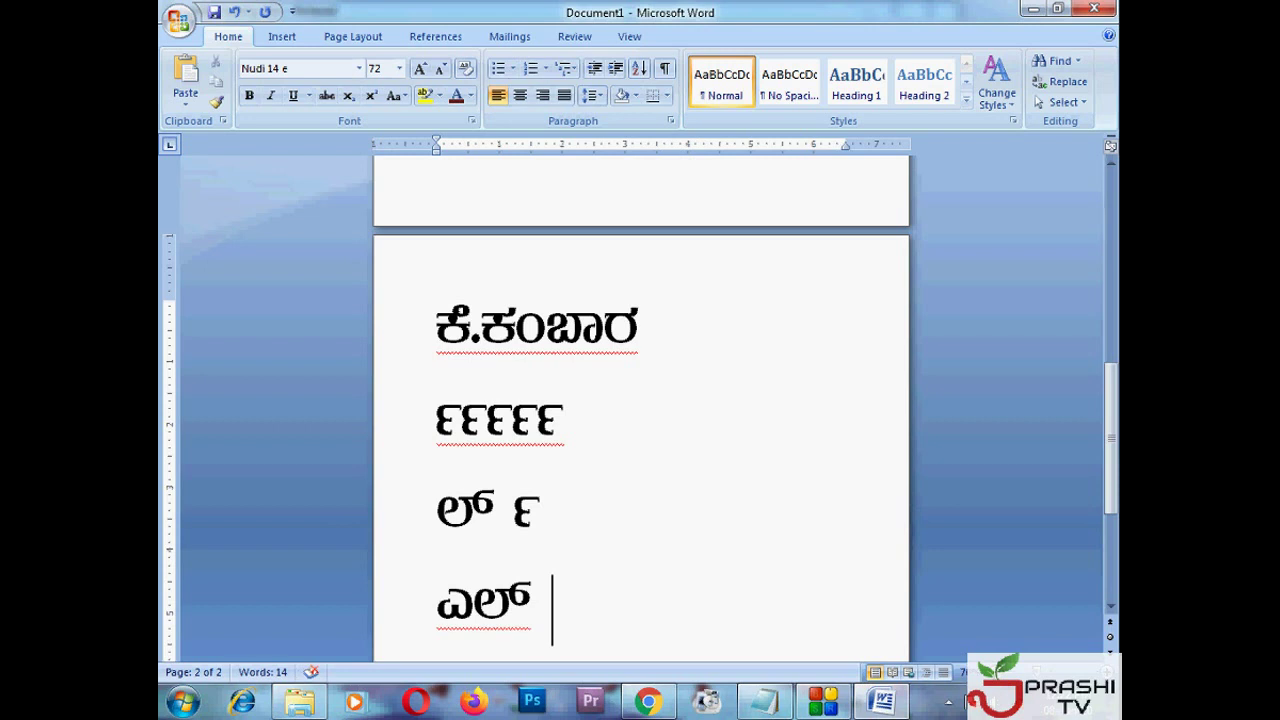
key("BackSpace")
type("ಕೆ")
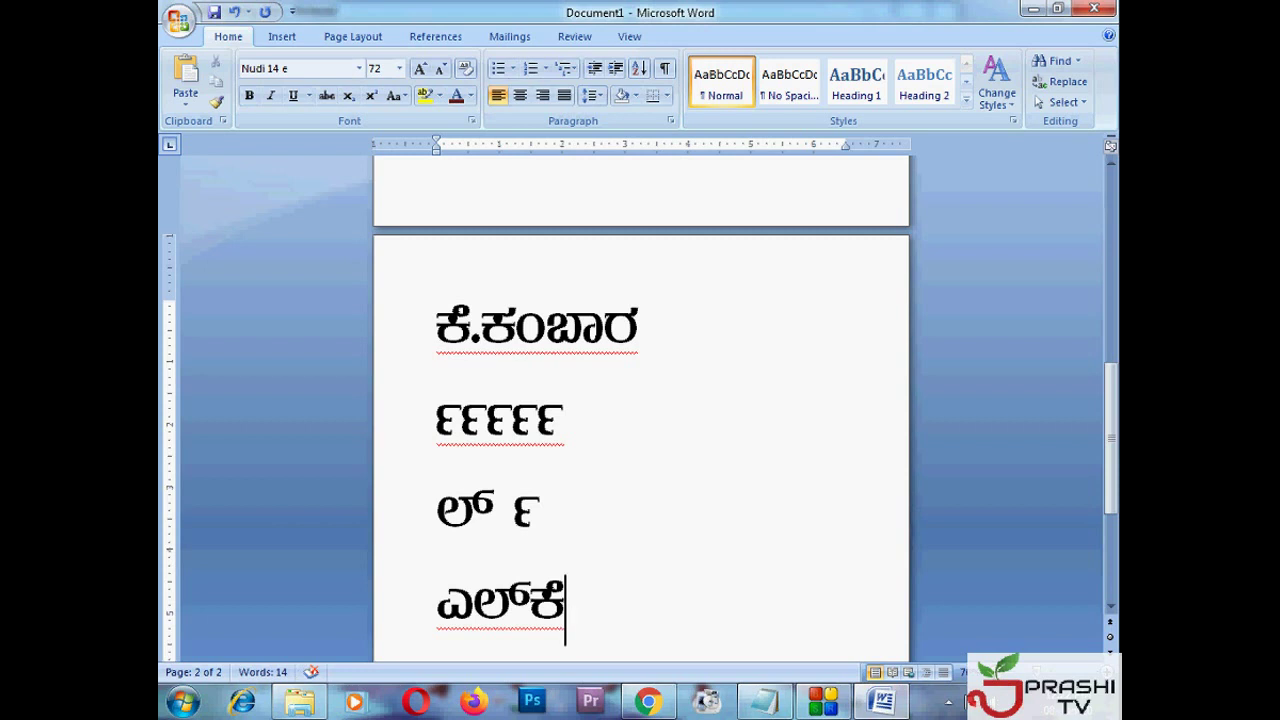
key("Return")
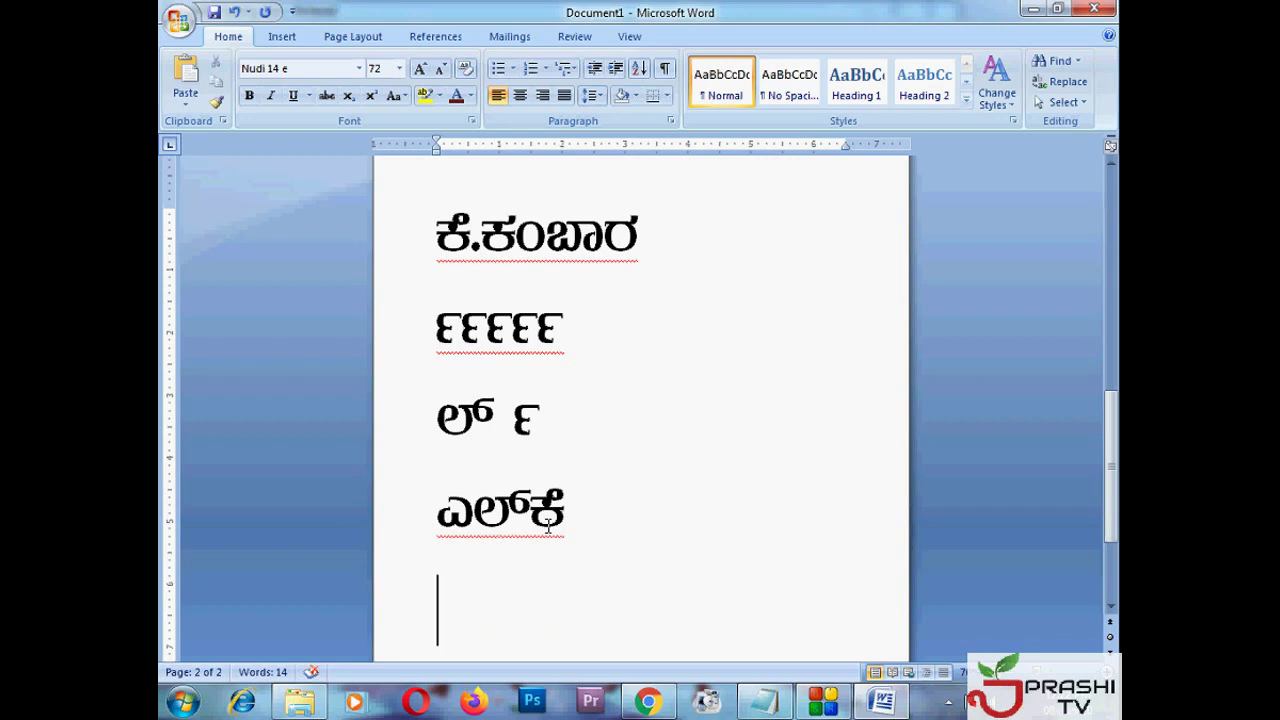
Step: Add a second ಎಲ್ಕೆ line below the first, then return to Chrome's ವಂದನೆ textbook page
left_click_drag(477, 515, 523, 508)
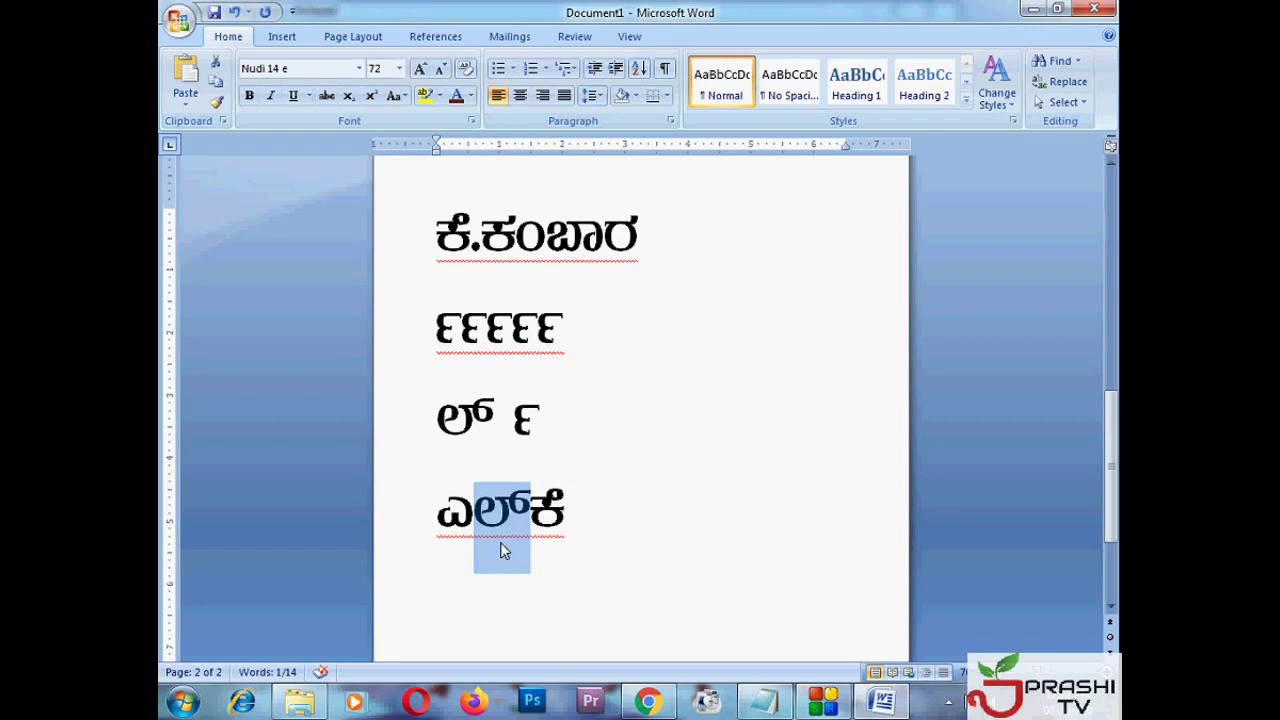
left_click(525, 514)
left_click(587, 546)
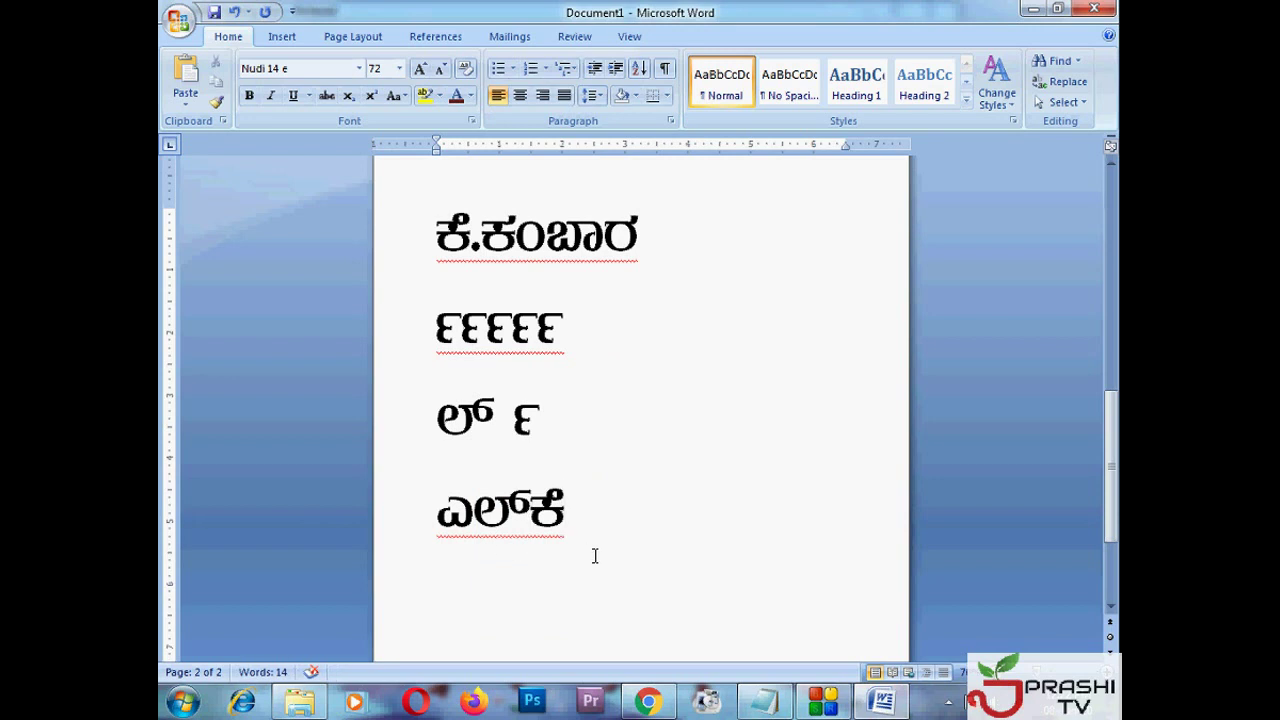
key("Return")
type("el")
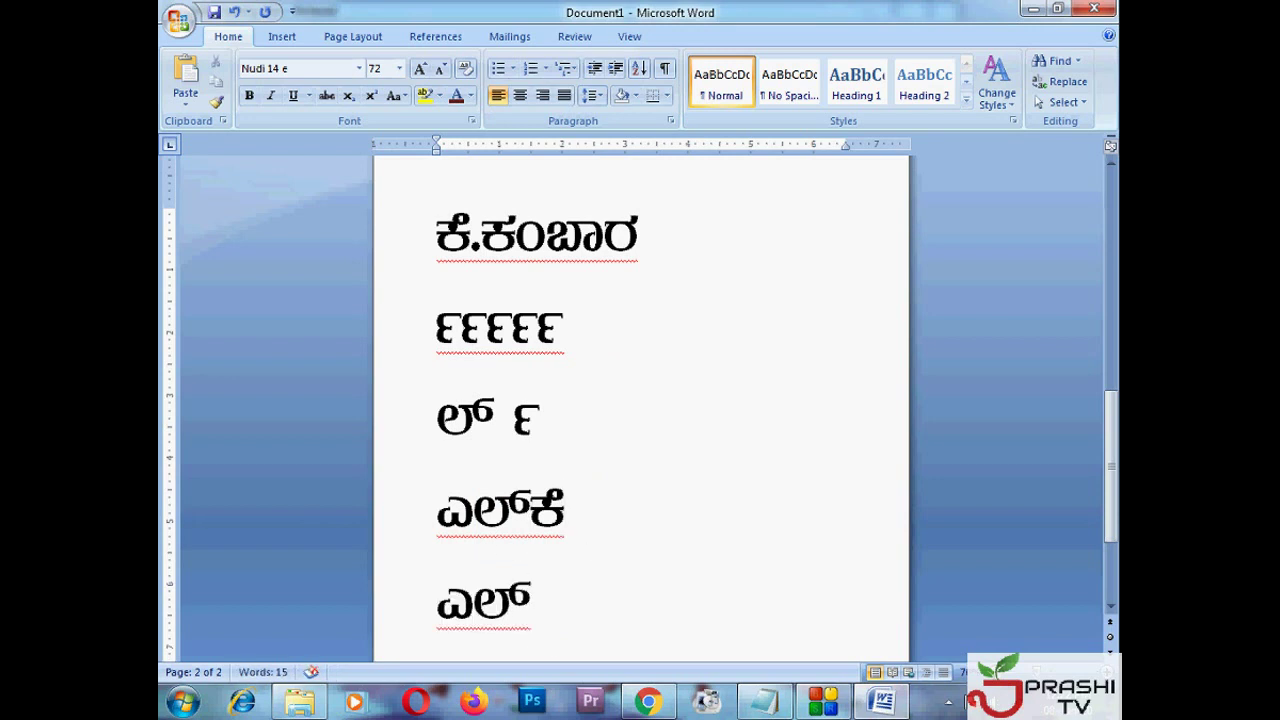
key("BackSpace")
type("ke")
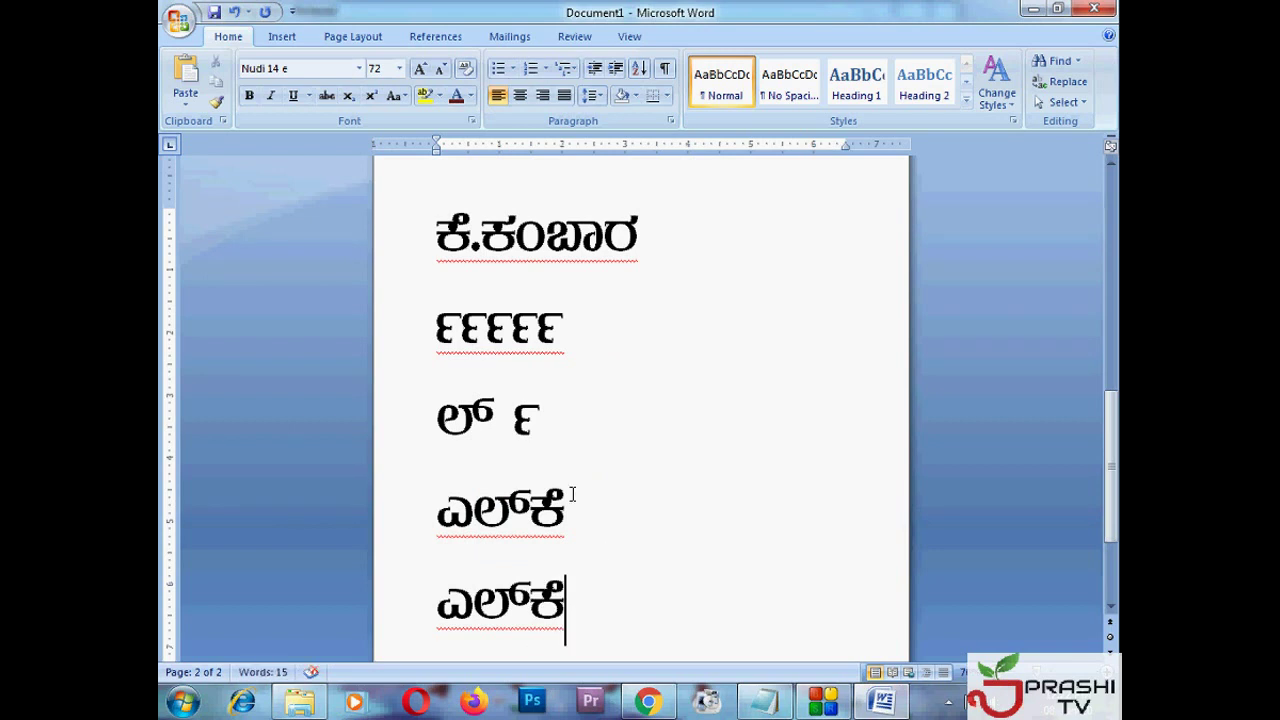
left_click(650, 703)
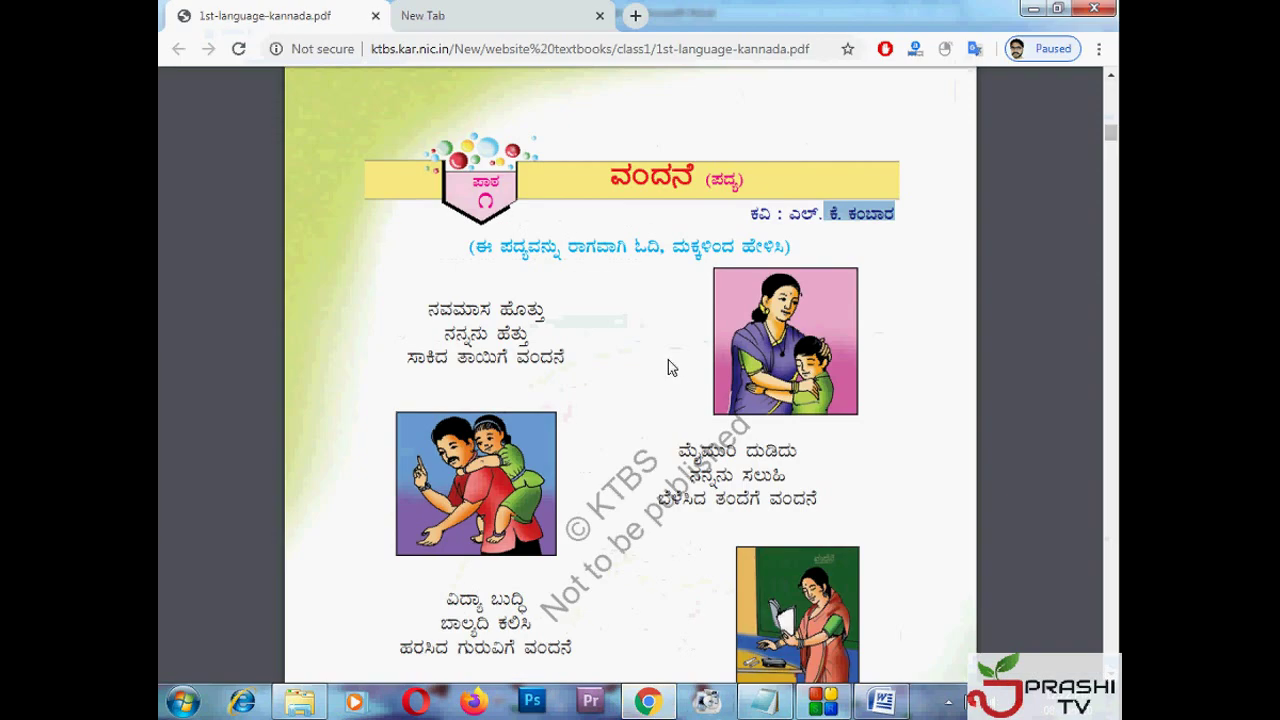
triple_click(527, 249)
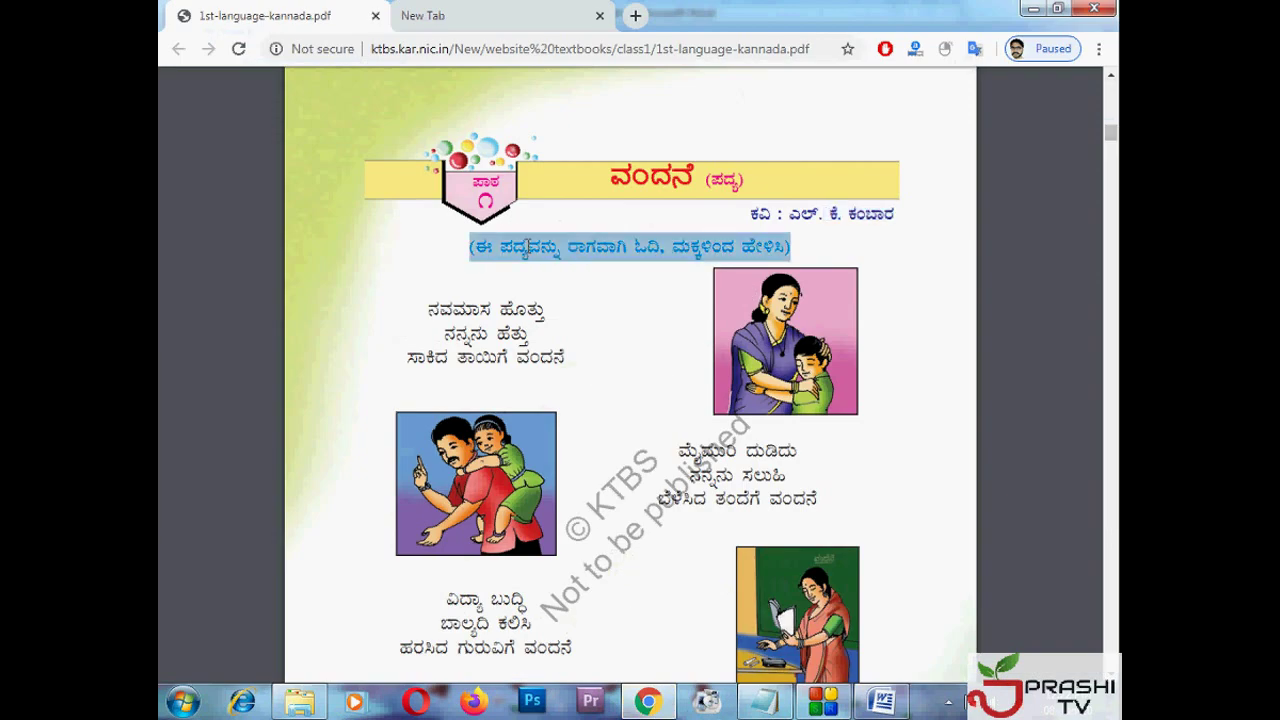
triple_click(503, 308)
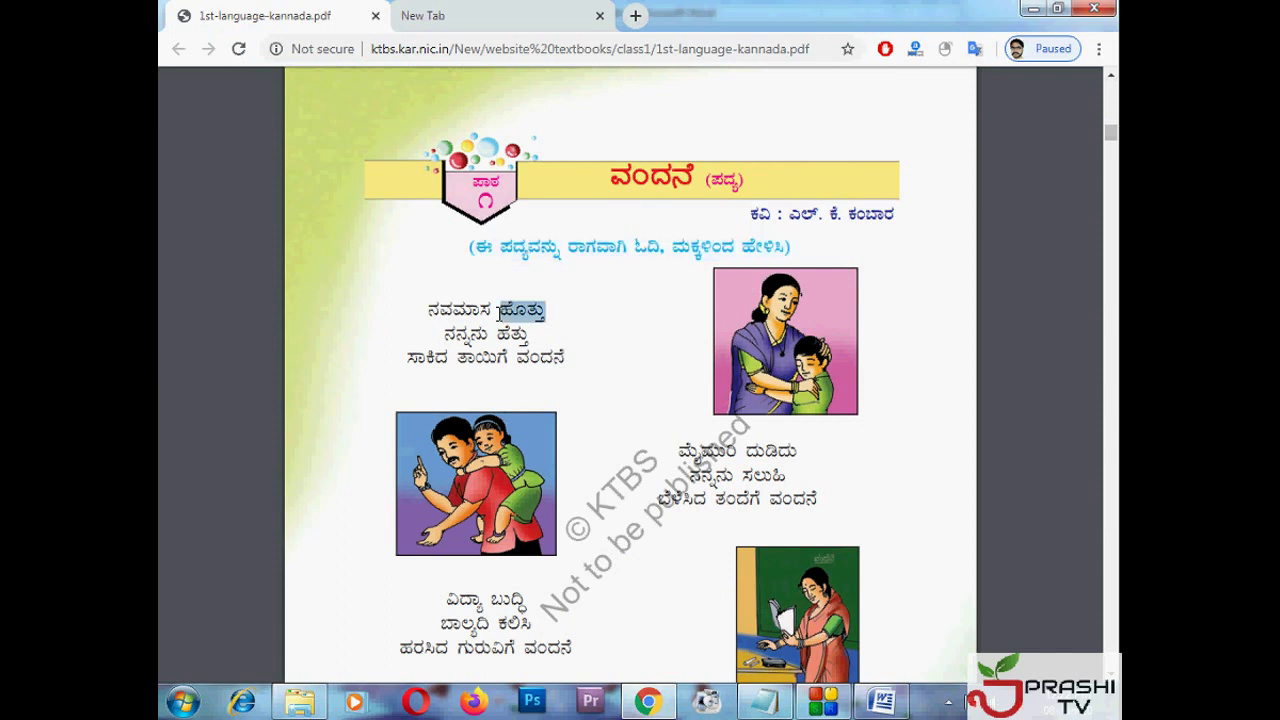
triple_click(500, 330)
double_click(505, 330)
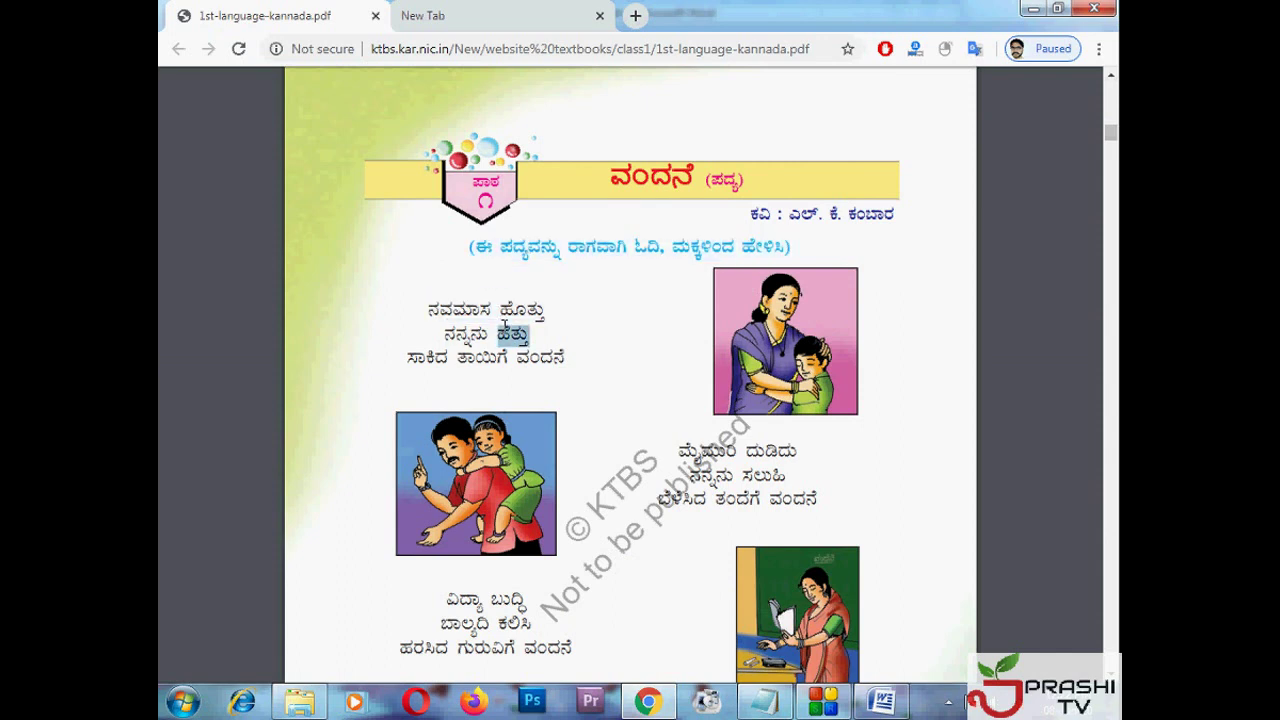
triple_click(507, 312)
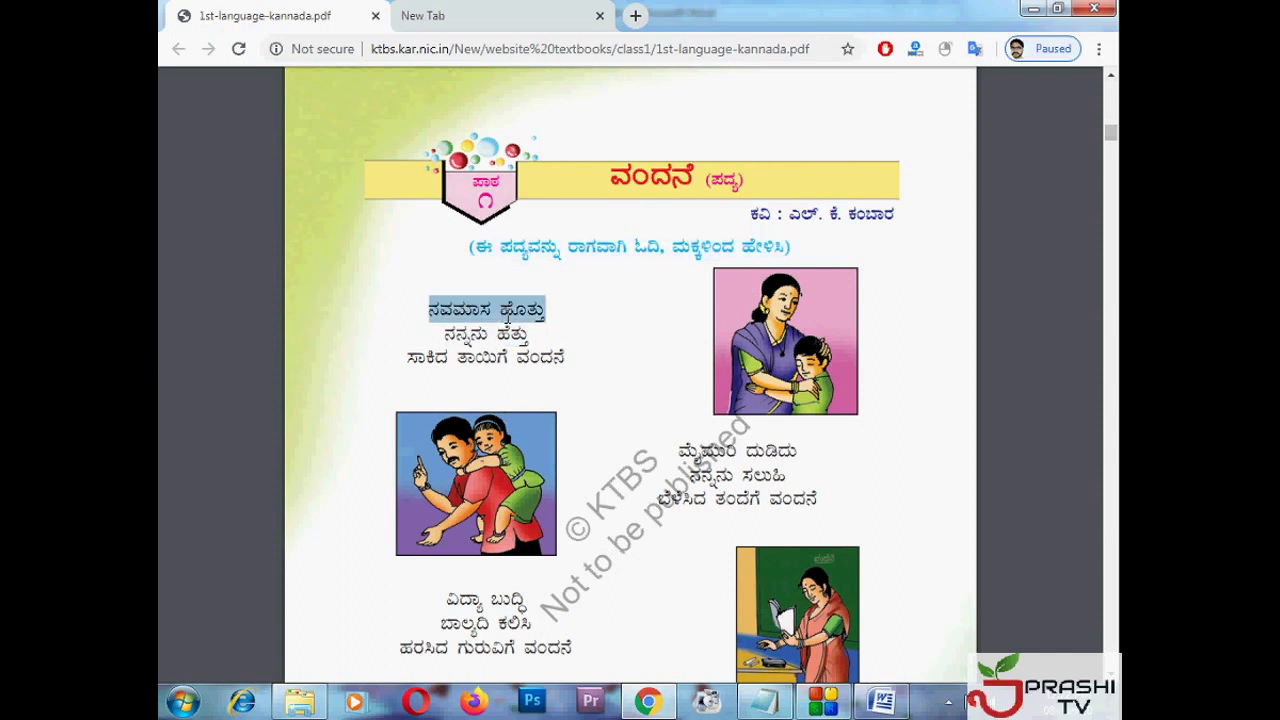
double_click(512, 334)
triple_click(510, 334)
double_click(482, 357)
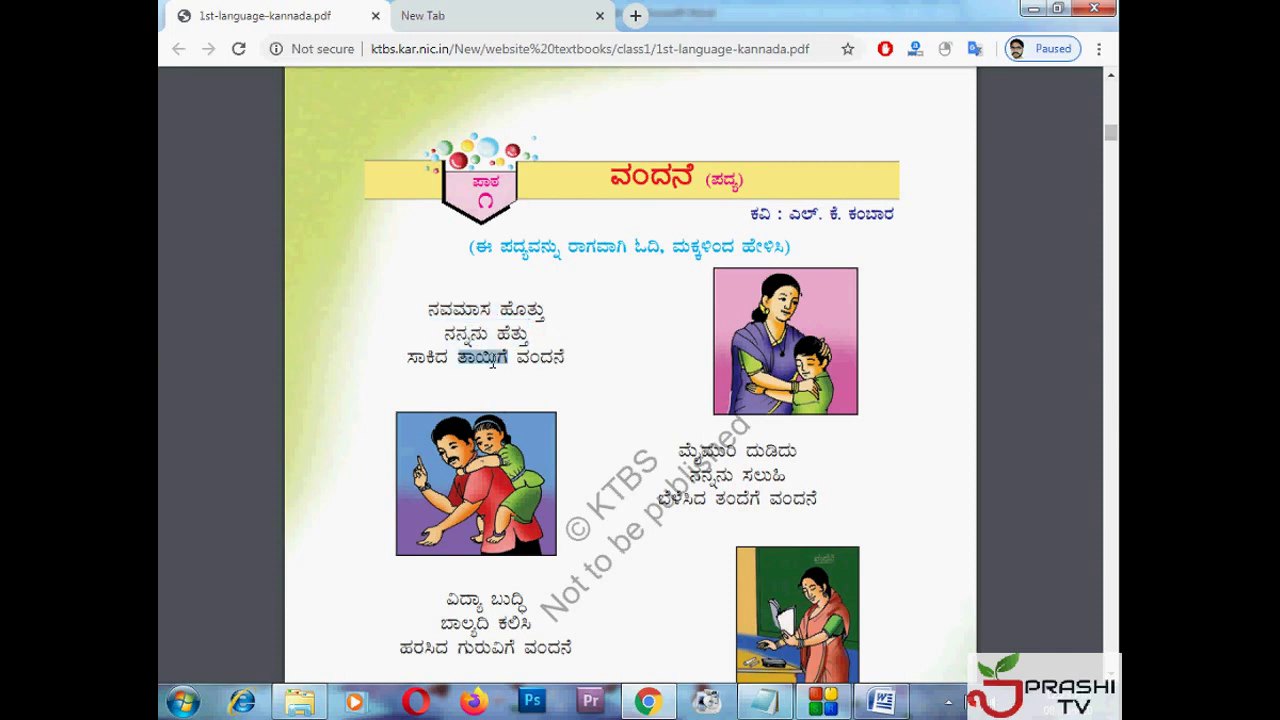
triple_click(492, 362)
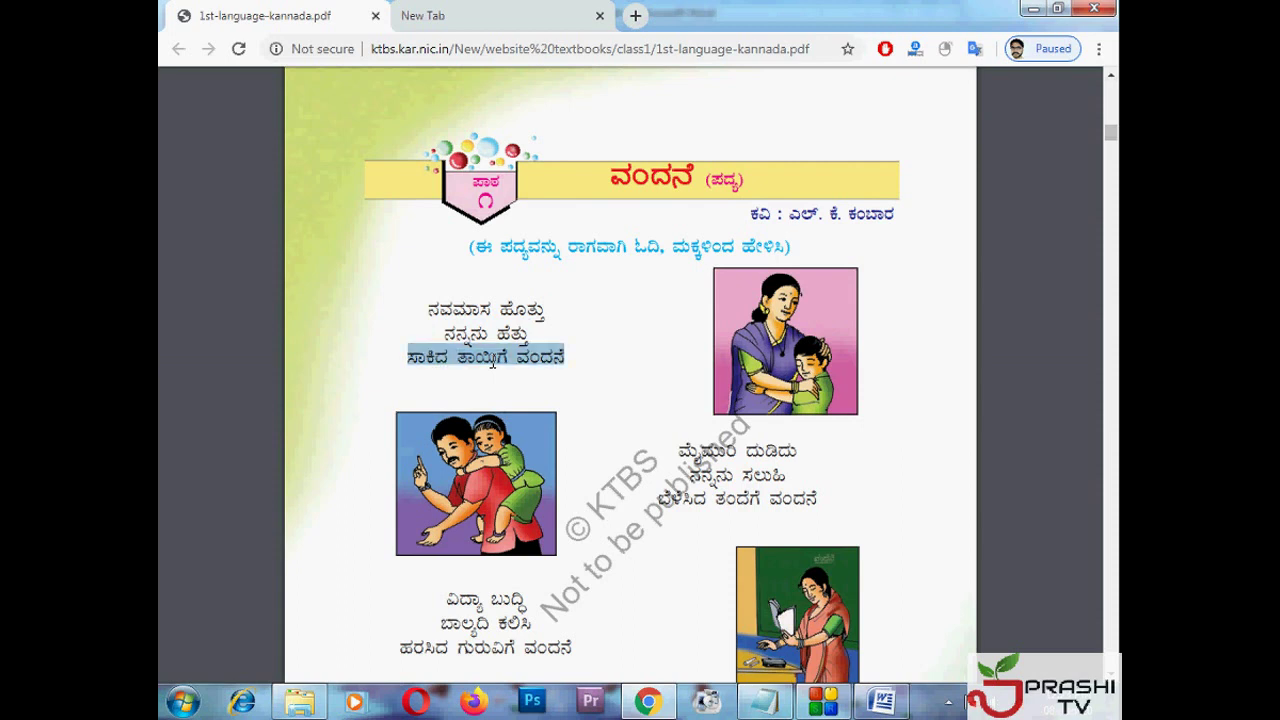
triple_click(512, 334)
triple_click(495, 312)
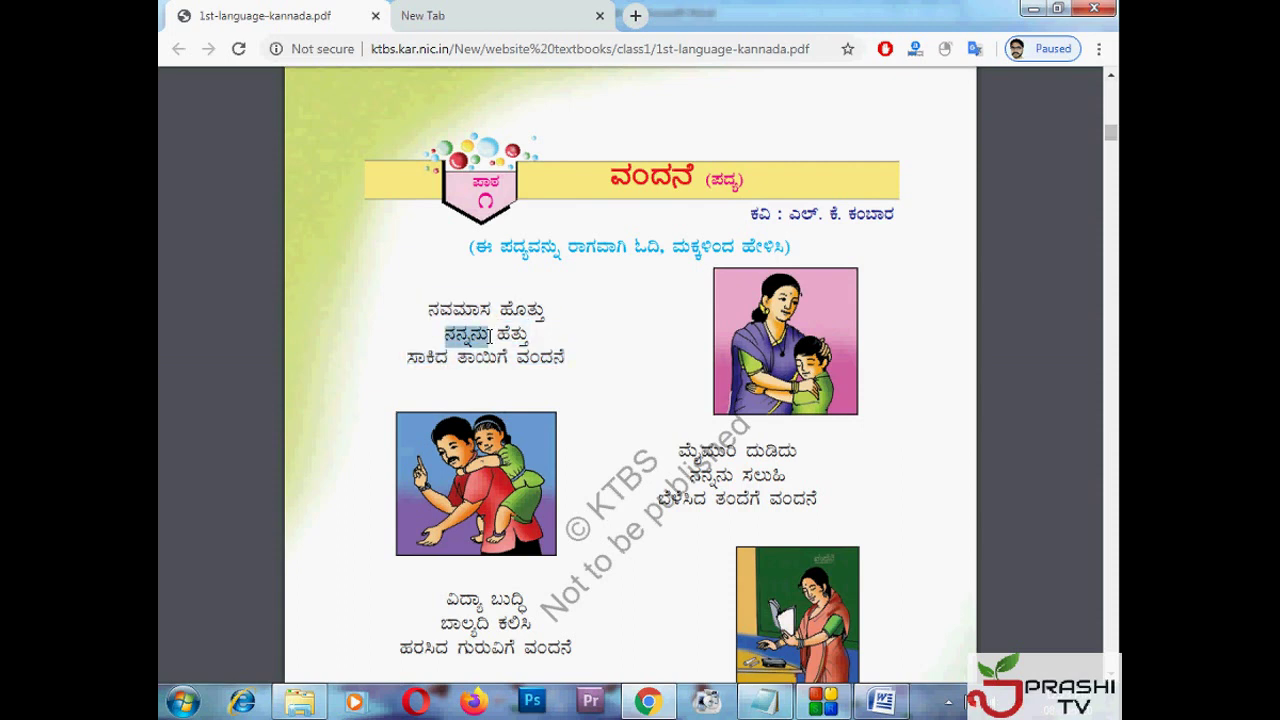
triple_click(490, 334)
triple_click(489, 360)
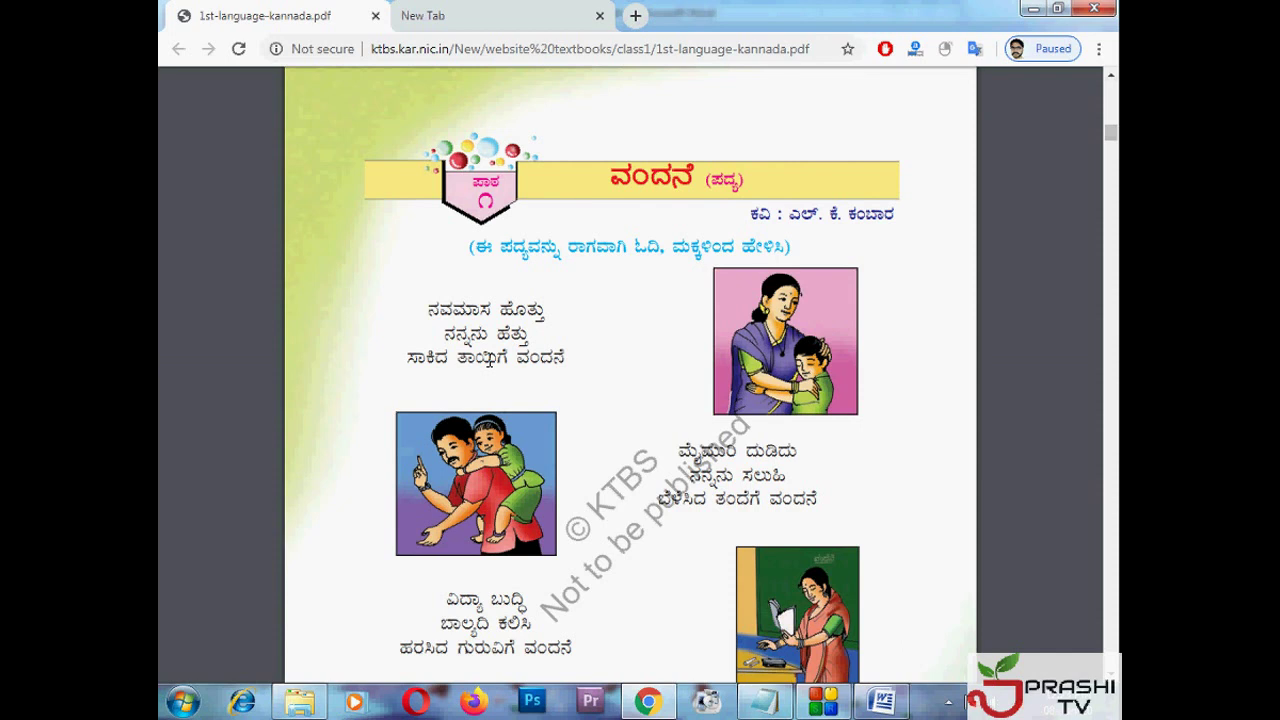
triple_click(492, 342)
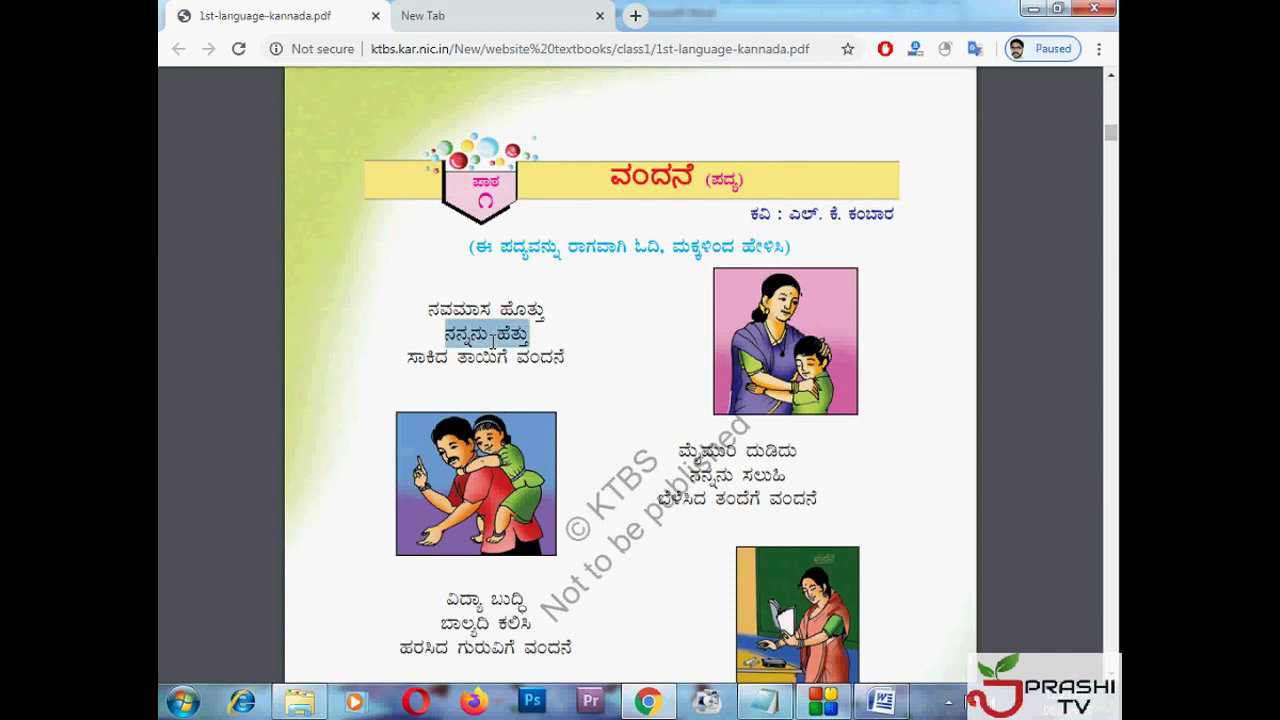
triple_click(524, 357)
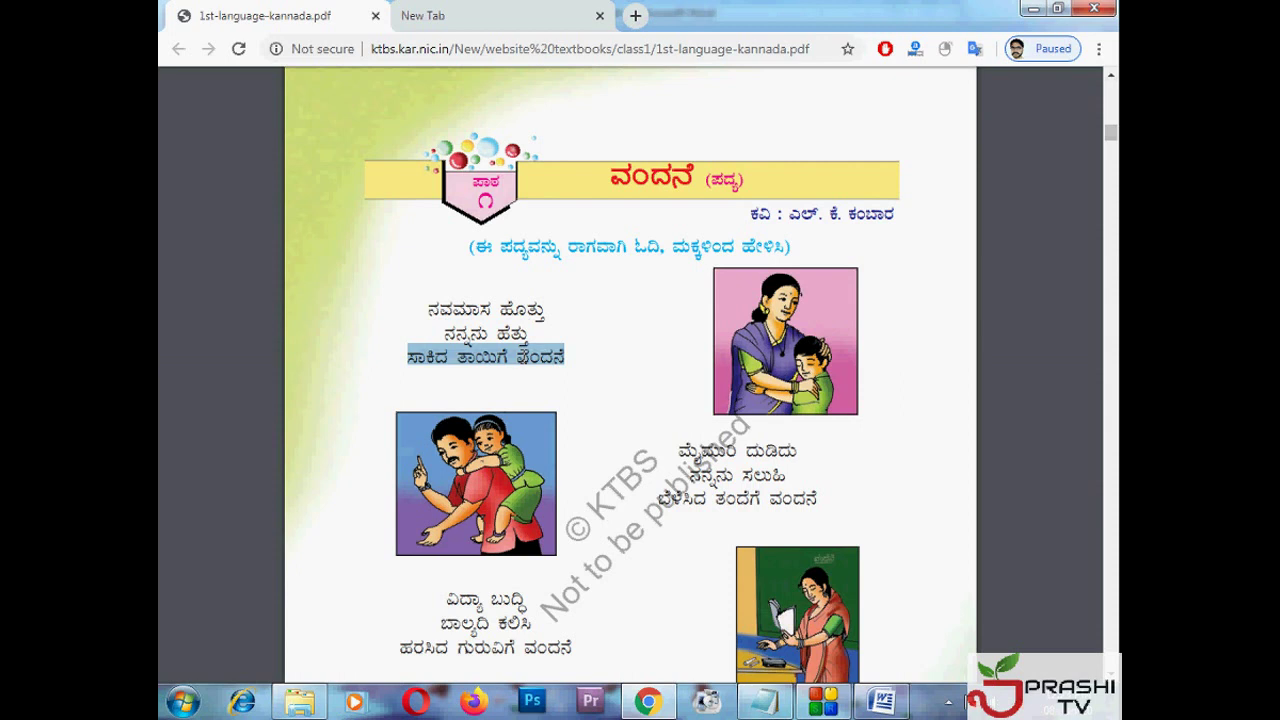